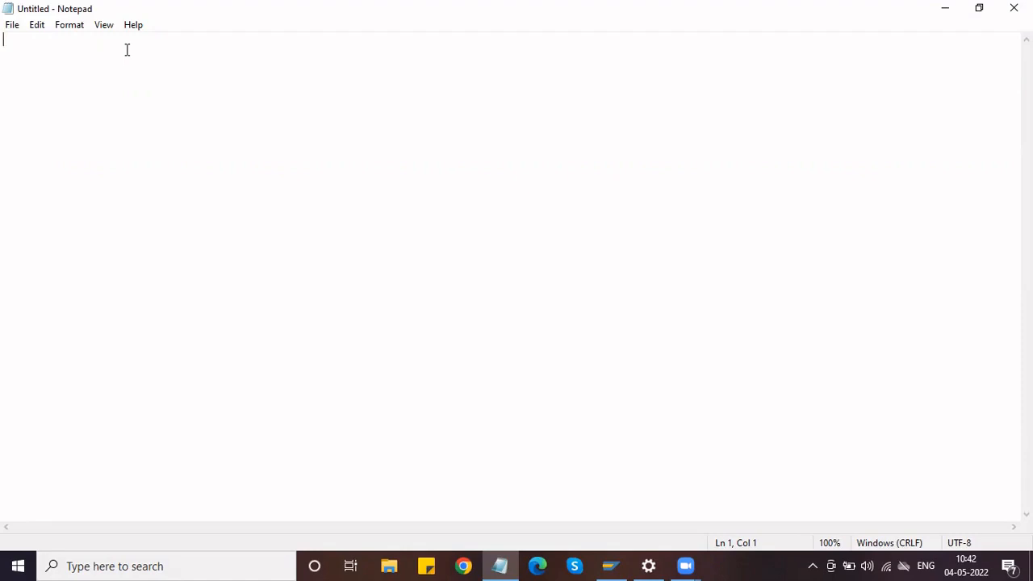
Type the shorthand lines 'VN- Amazon' and 'OA -'.
text(VN)
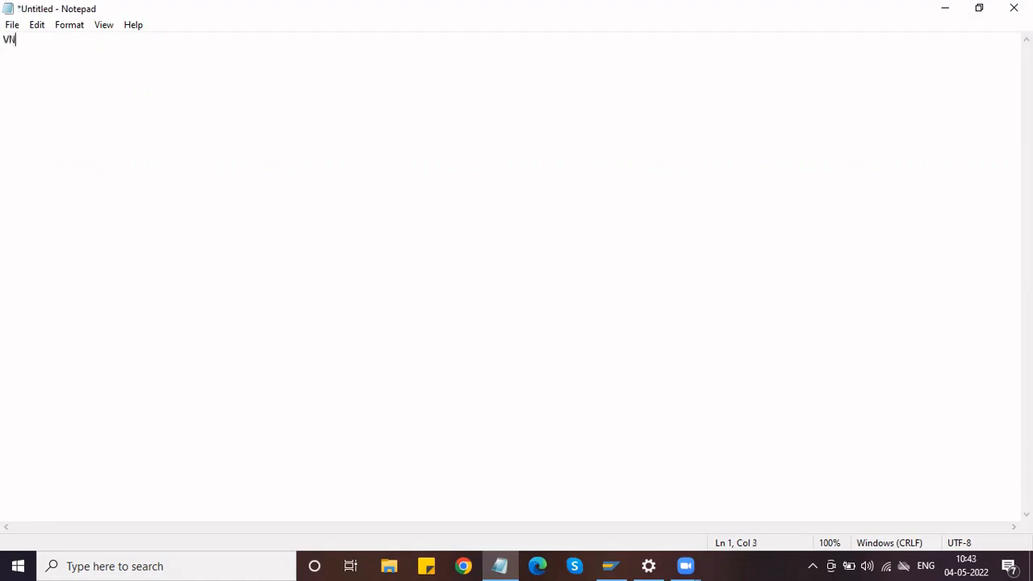
text(- Amazon)
key(Return)
text(OA -)
Expand the first line to 'Vendro (VN) - Amazon'.
click(7, 39)
key(Return)
key(Up)
key(Down)
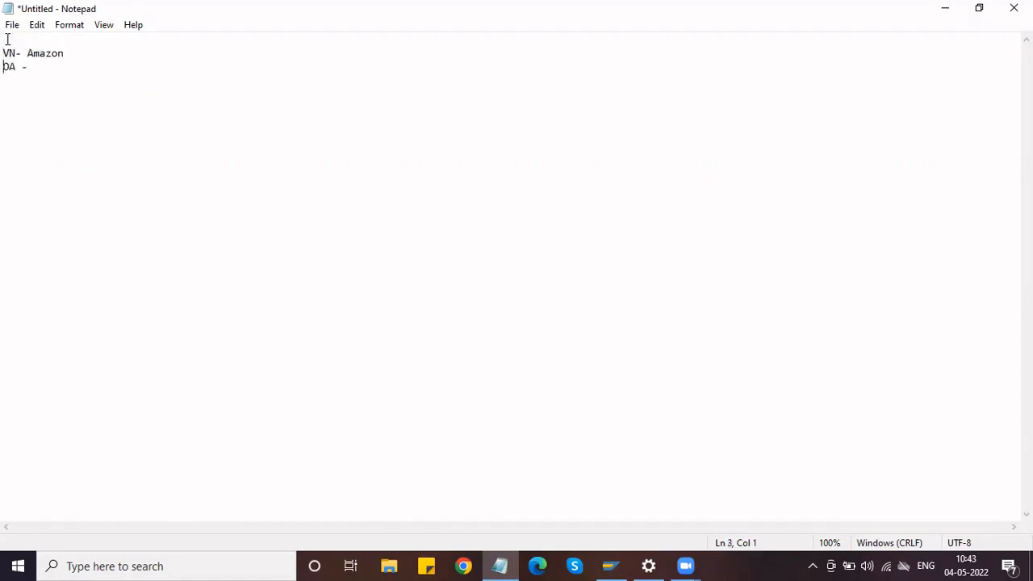
key(Right)
text(Vendro)
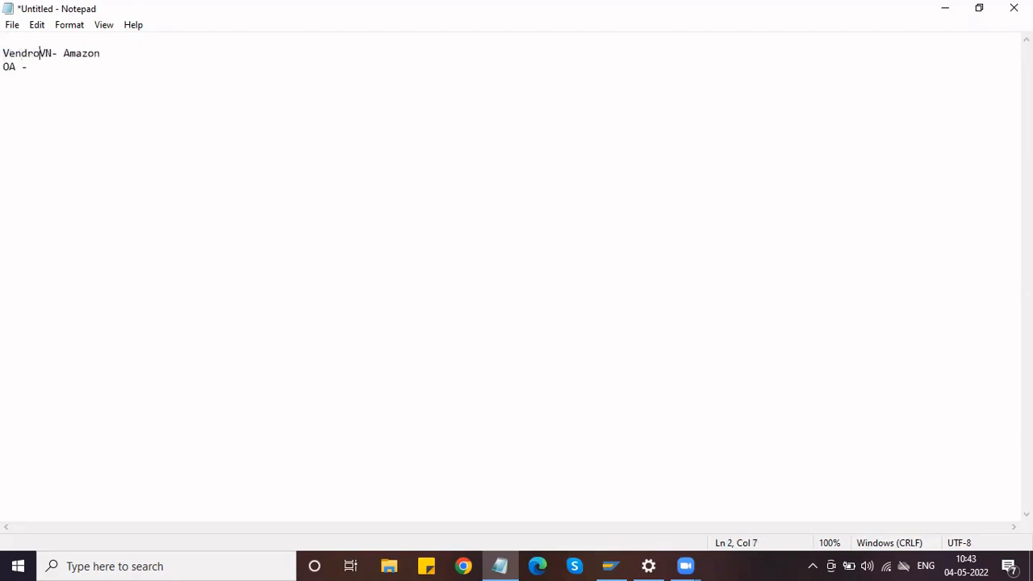
text( ()
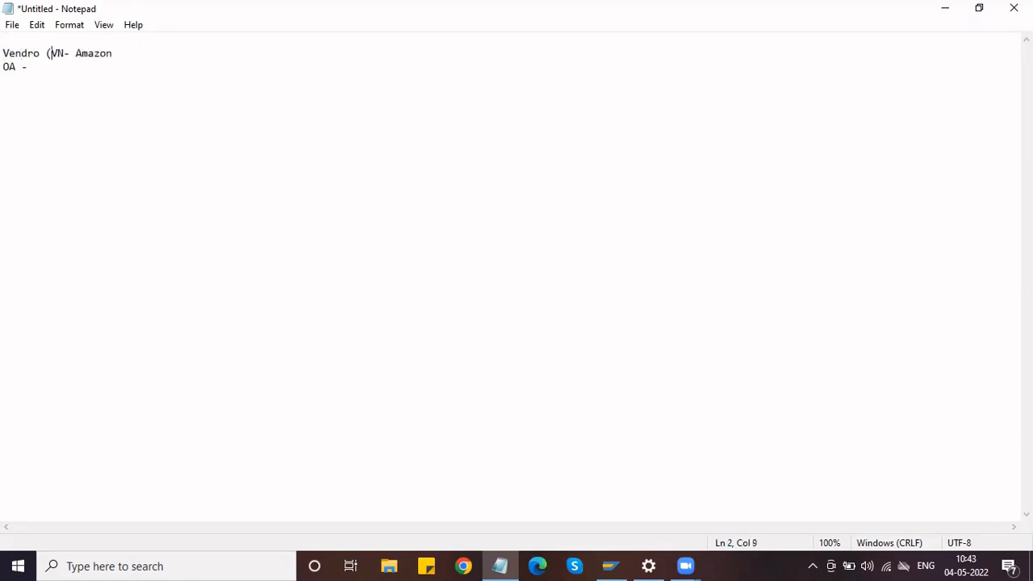
click(76, 53)
key(Left)
text())
Complete the second line as 'Ordering Adress (OA) - Amazon'.
click(15, 67)
key(Home)
text(Or)
text(dering )
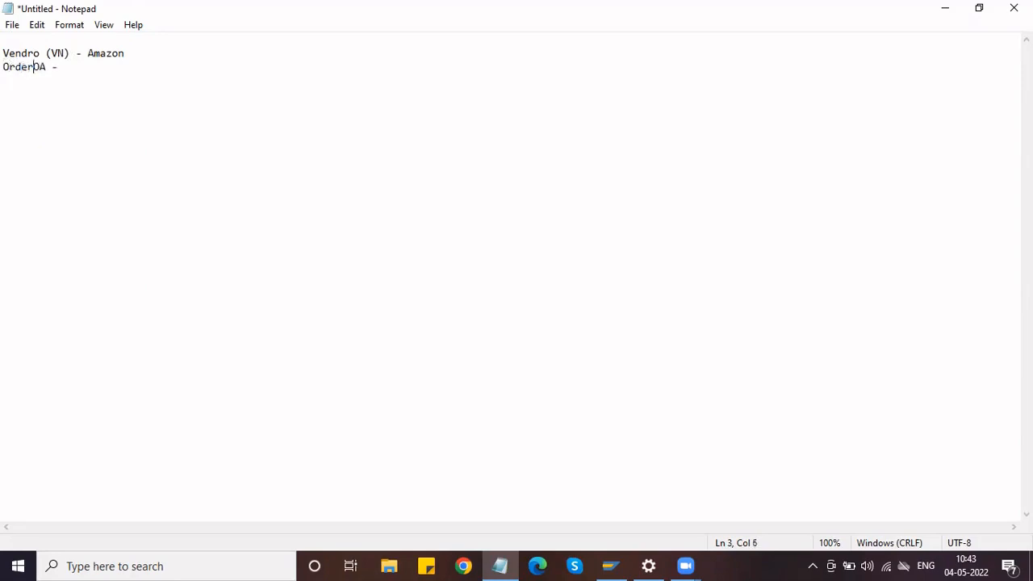
text(Adress)
text( ()
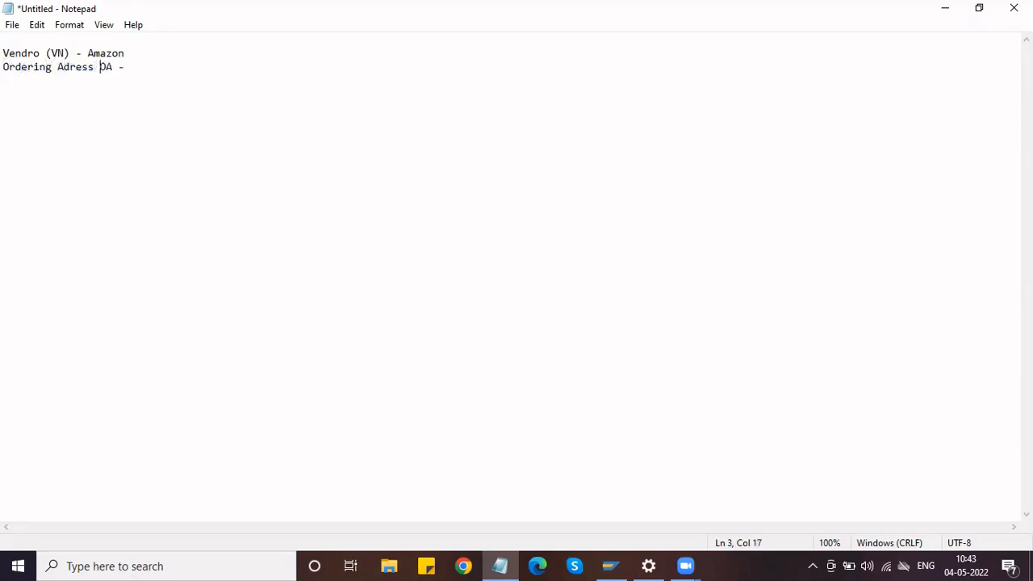
key(Right)
text())
text(Amazon)
Add 'Goods Supplier (GS) - Amazon' and 'Invoice Represented By (IP) - Amazon' lines, then blank lines.
key(Return)
text(Goo)
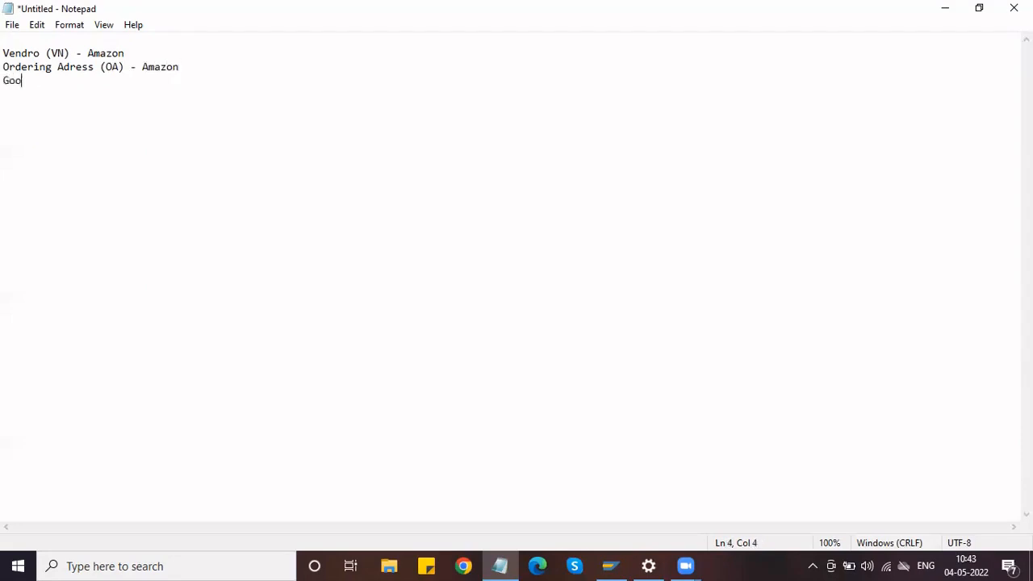
text(ds Supplier (GS)
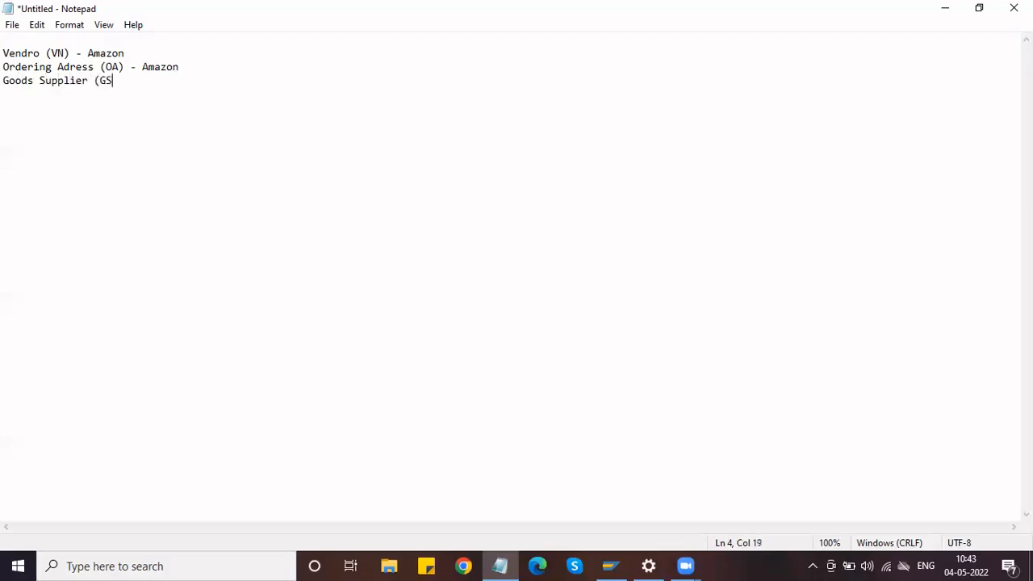
text() - Amazon)
key(Return)
text(Invoice )
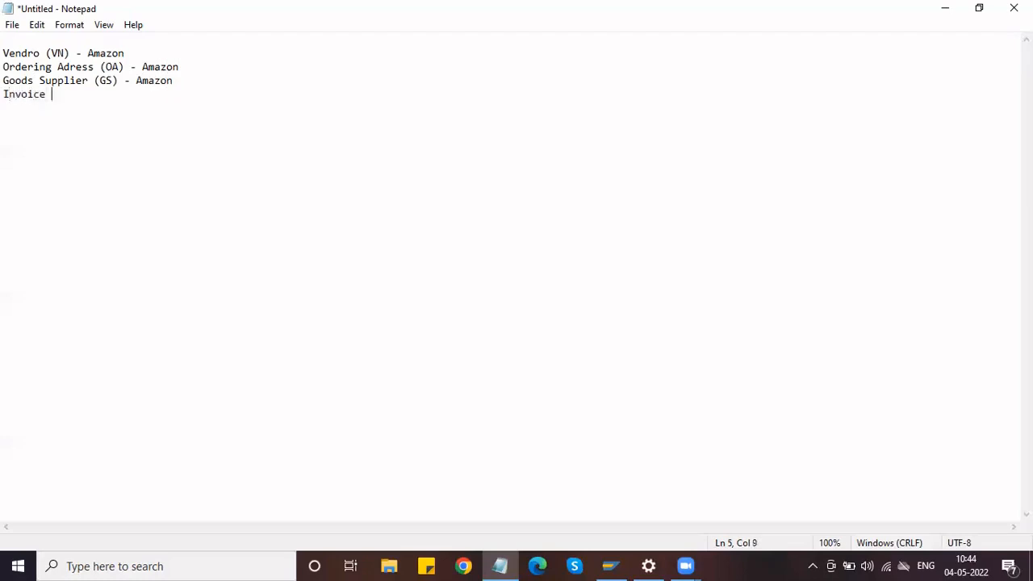
text(Represented By )
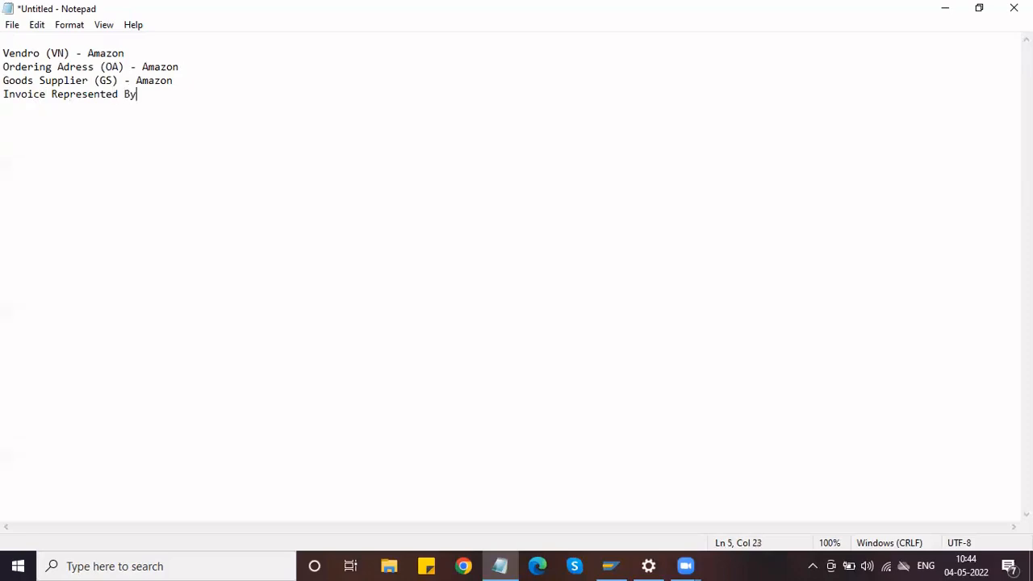
text((IP) -)
text(Amazon)
key(Return)
key(Return)
Copy the four Amazon partner lines and paste them as a second block below.
drag(193, 71, 6, 68)
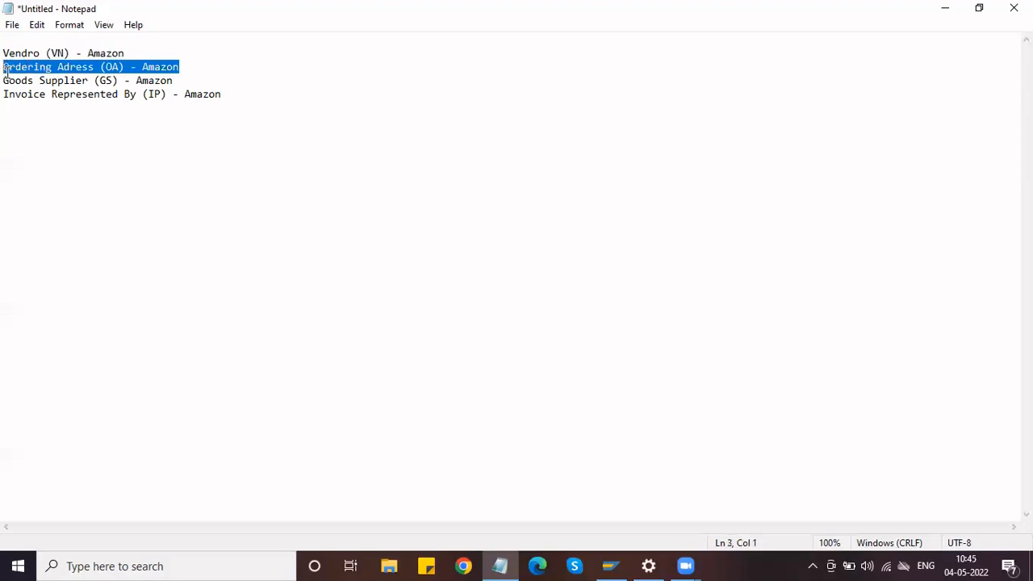
click(194, 71)
drag(195, 71, 3, 68)
drag(182, 84, 5, 81)
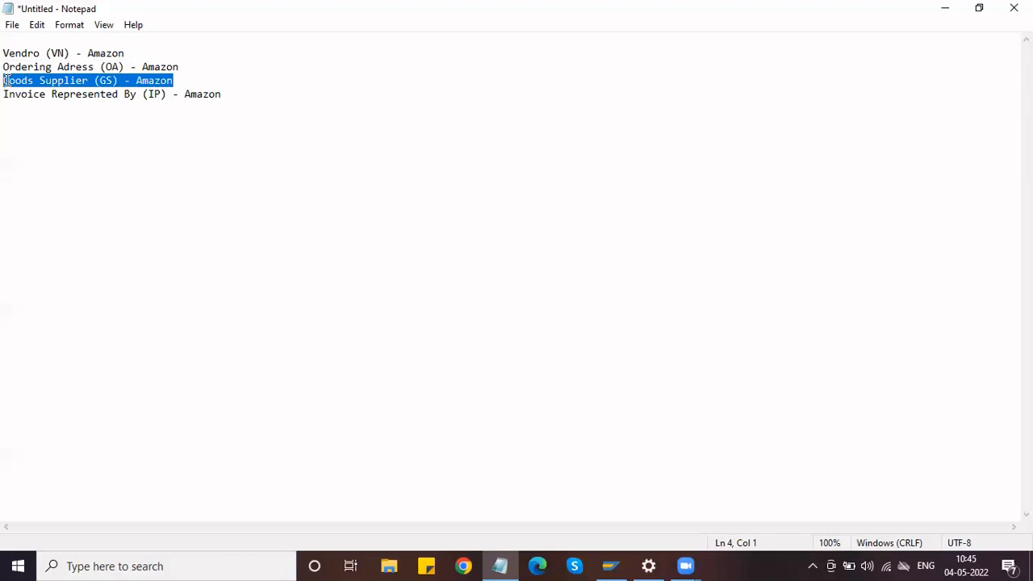
click(256, 94)
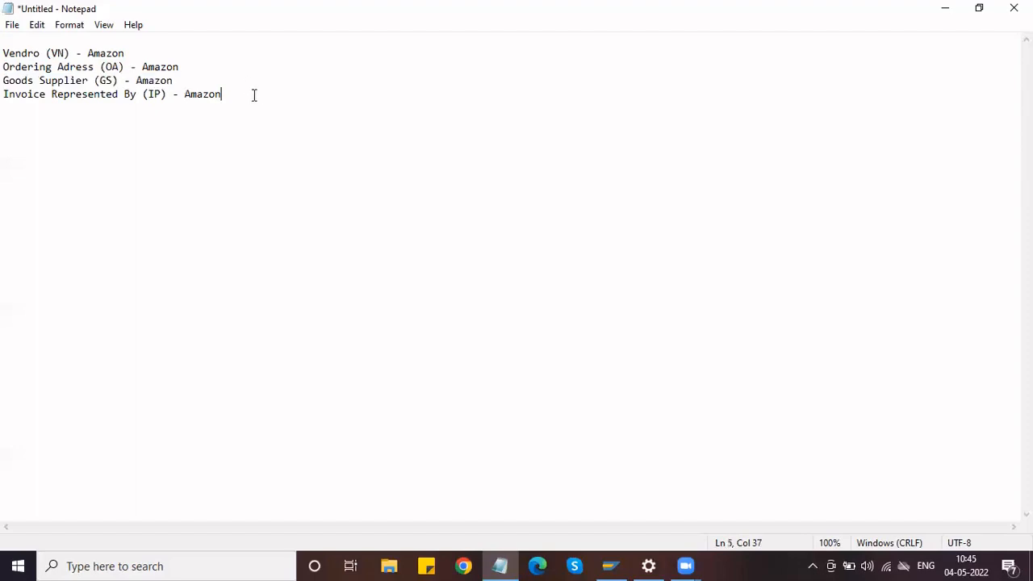
key(Return)
key(Return)
key(Return)
text(VN)
key(BackSpace)
key(BackSpace)
drag(225, 94, 5, 47)
key(ctrl+c)
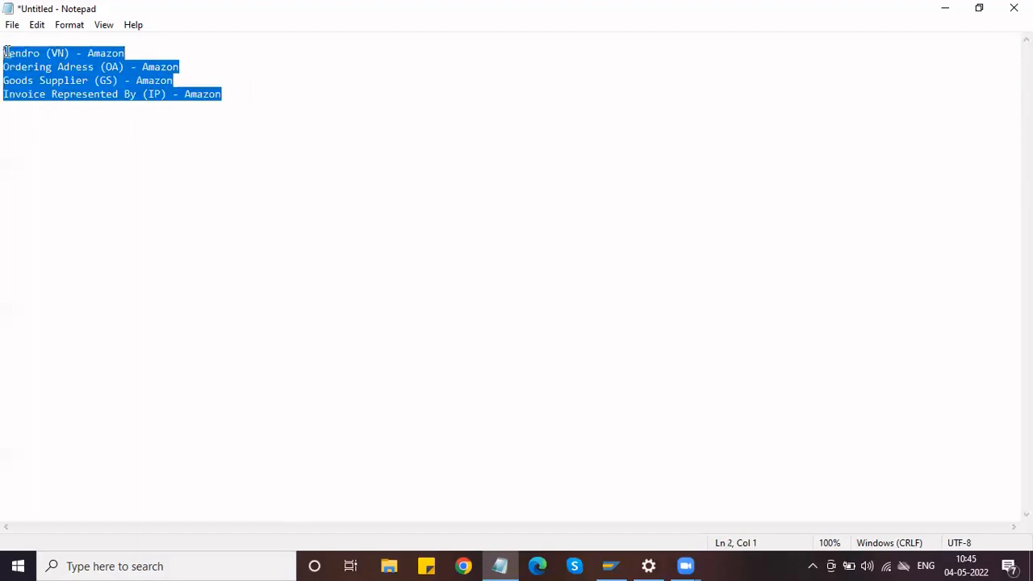
click(226, 94)
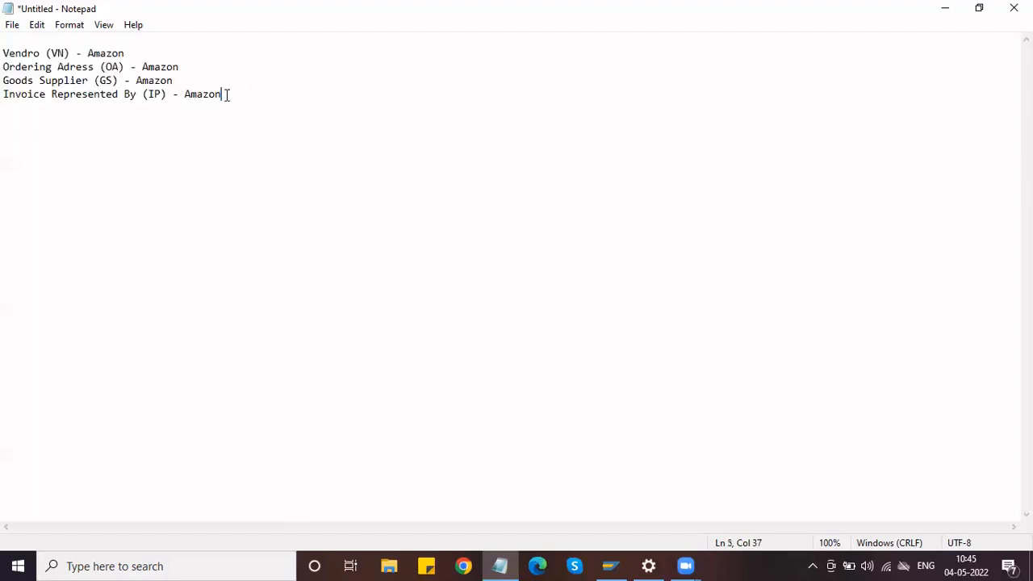
key(Down)
key(Down)
key(Down)
key(ctrl+v)
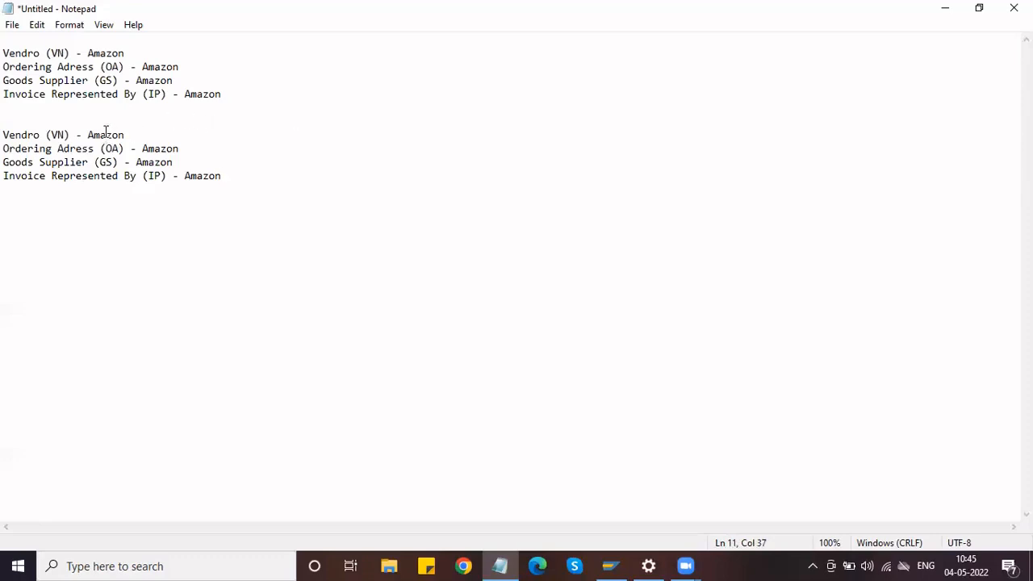
Correct 'Vendro' to 'Vendor' in both blocks.
click(32, 136)
key(BackSpace)
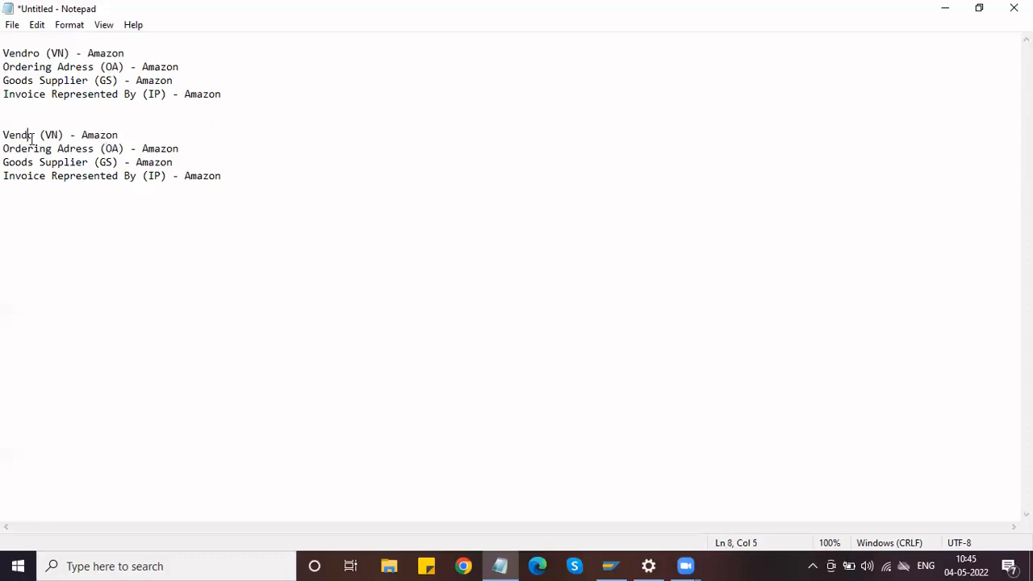
key(Right)
text(r)
click(33, 53)
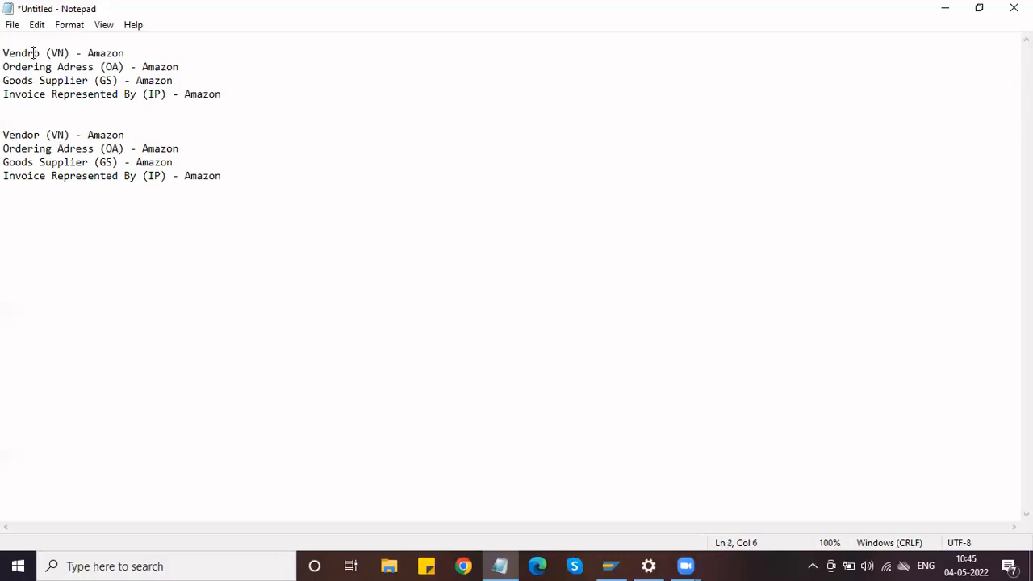
key(BackSpace)
key(Right)
text(r)
Delete 'Amazon' from all four lines of the second block.
double_click(166, 149)
double_click(206, 176)
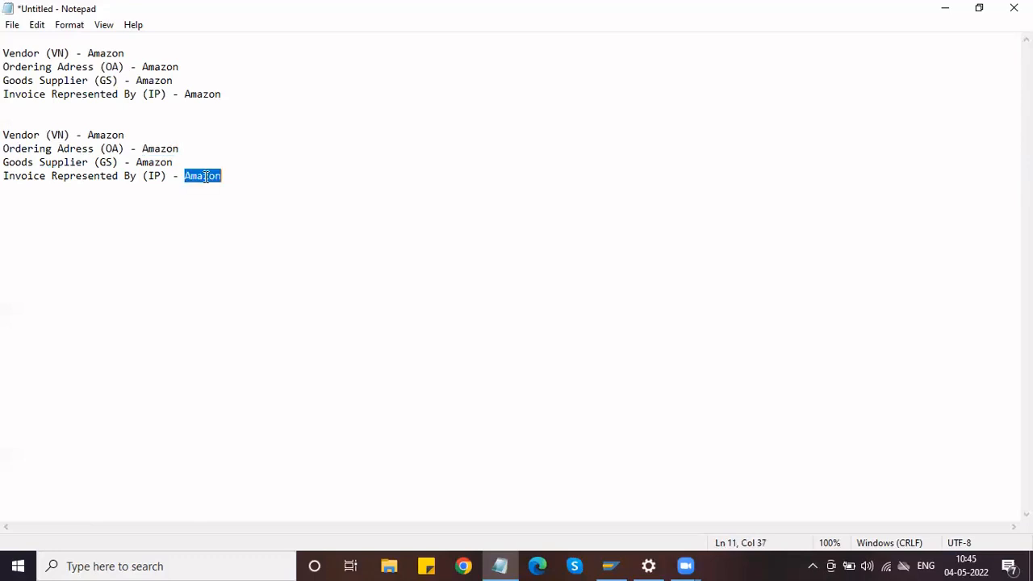
key(BackSpace)
double_click(161, 162)
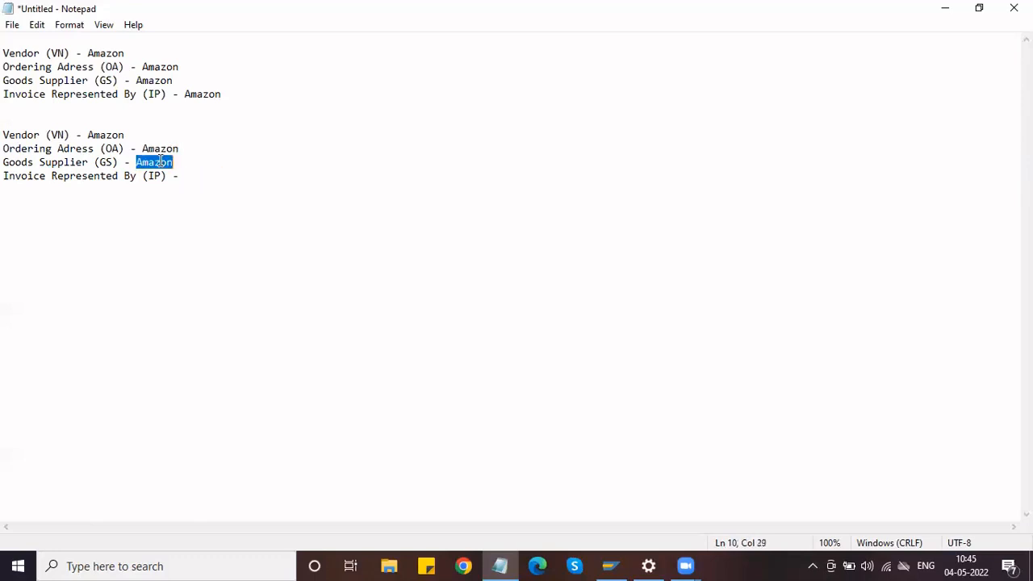
key(BackSpace)
double_click(151, 146)
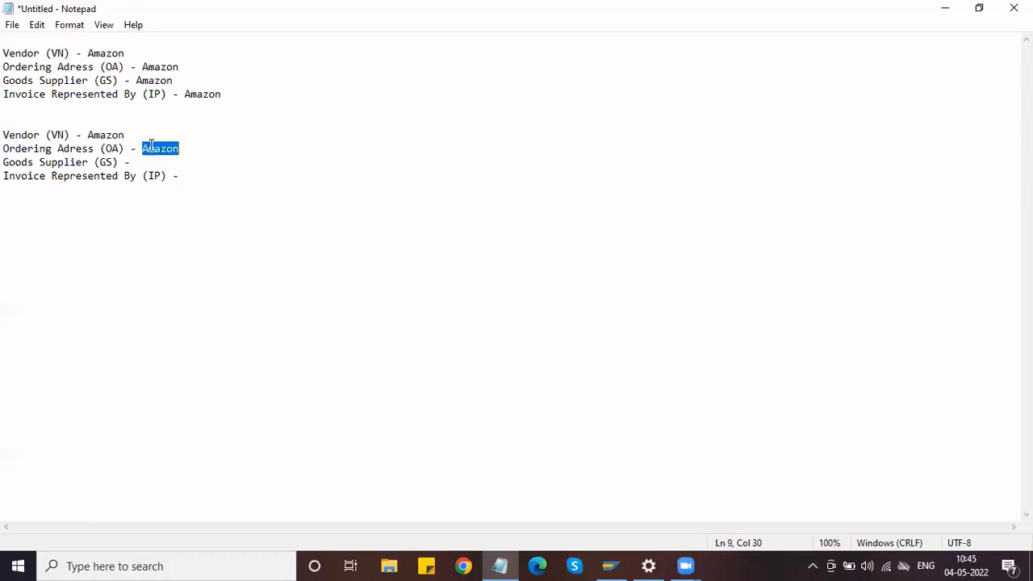
key(BackSpace)
double_click(118, 134)
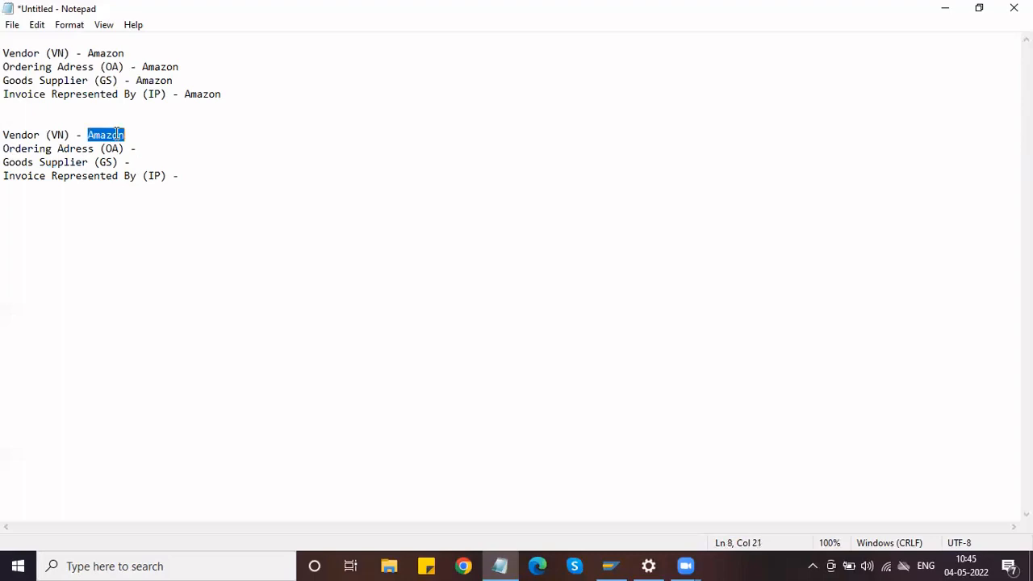
key(BackSpace)
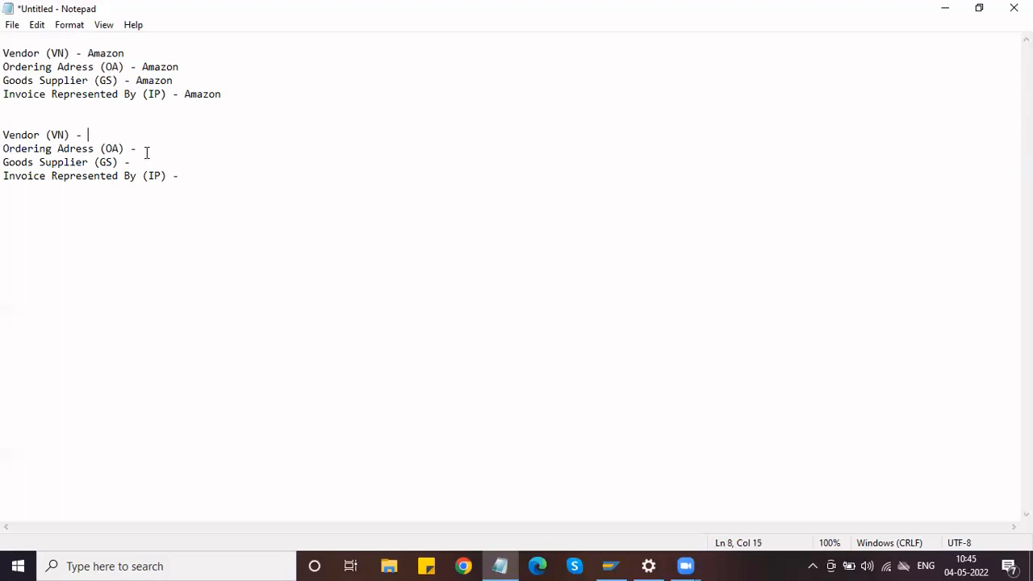
Enter 'Honda Motors' on the copied Ordering Adress line.
click(150, 150)
text(Hon)
key(BackSpace)
text(da Motors)
click(156, 149)
text(n)
click(208, 149)
drag(208, 148, 142, 149)
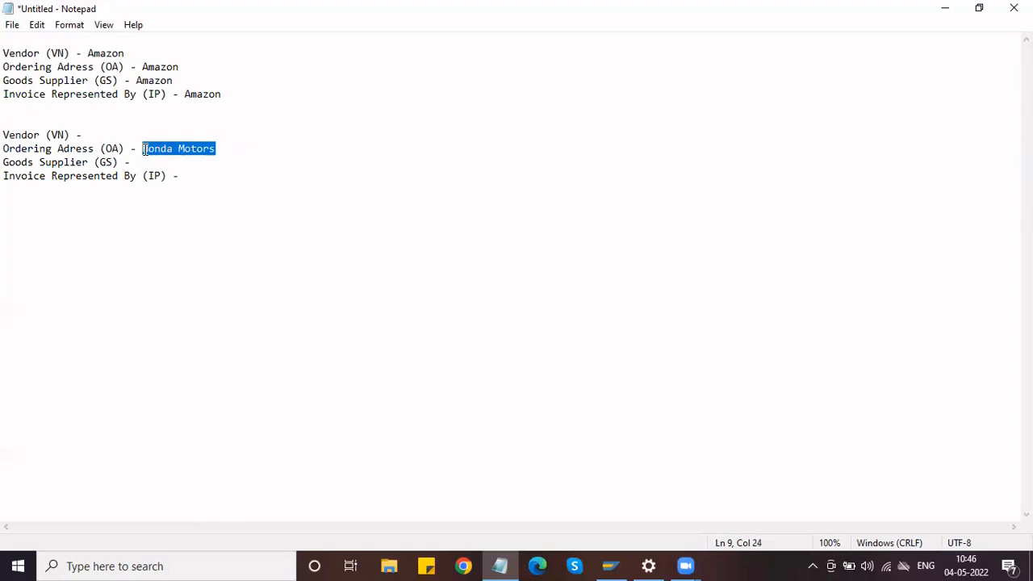
Set Varun Motors as goods supplier and Honda Motors on the Invoice and Vendor lines.
click(145, 162)
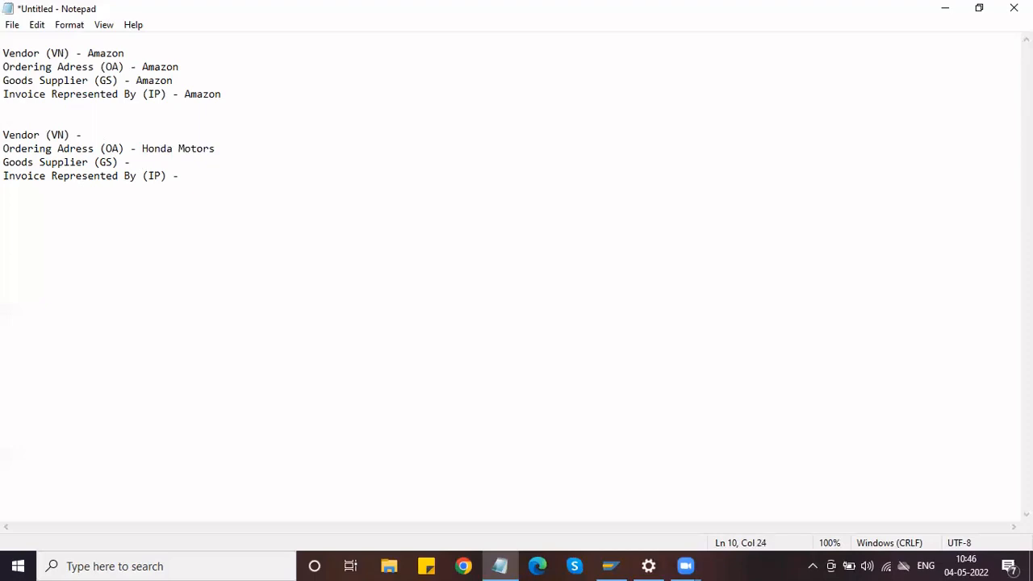
text(Varun Motors)
click(205, 177)
drag(218, 149, 144, 149)
key(ctrl+c)
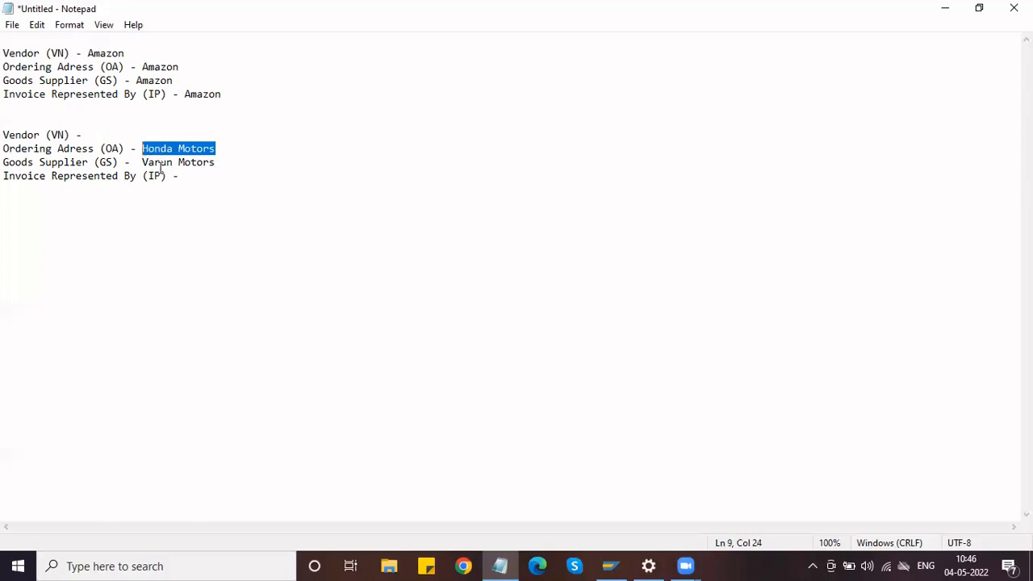
click(190, 175)
key(ctrl+v)
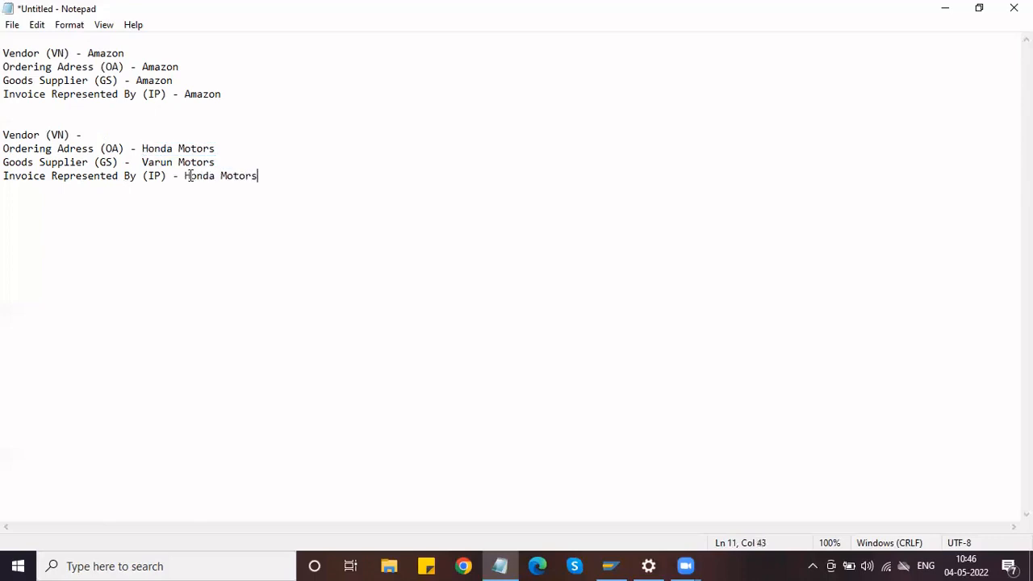
click(119, 135)
key(ctrl+v)
Highlight the Honda Motors block, then return the cursor to the blank line between blocks.
drag(264, 176, 6, 121)
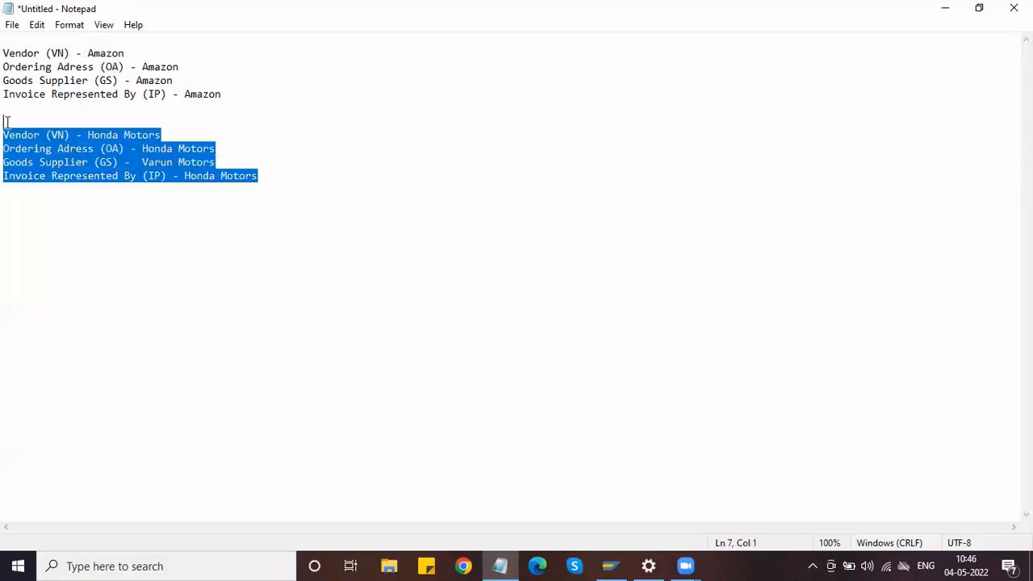
click(47, 159)
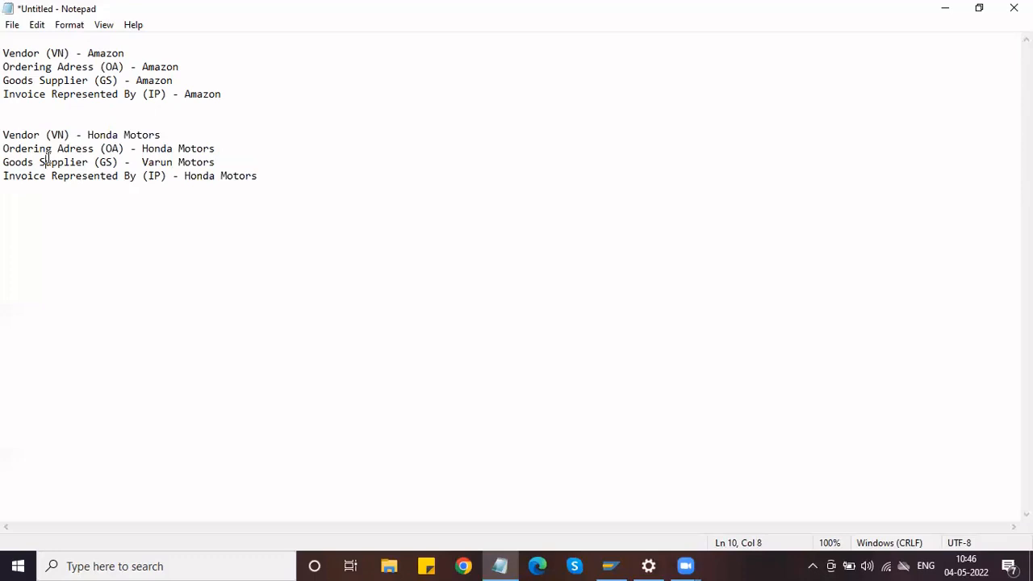
drag(4, 133, 238, 196)
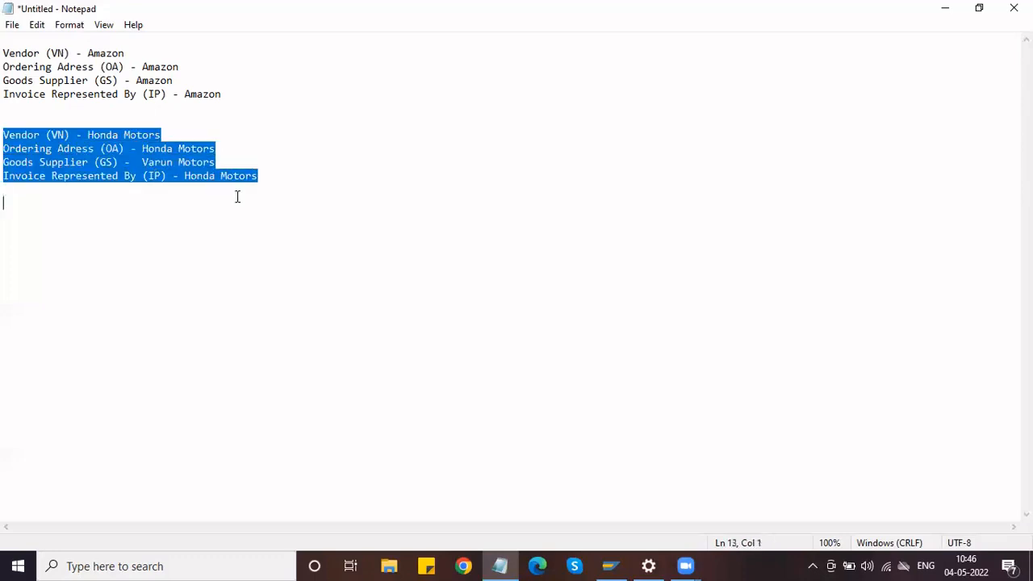
click(36, 115)
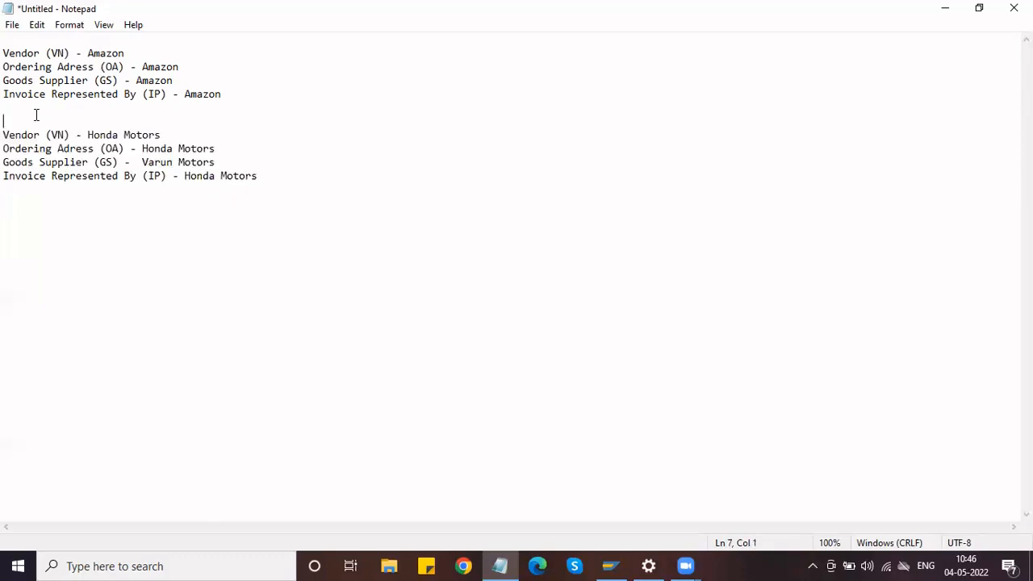
Type the heading 'Patner Functions:' above the four Honda Motors lines.
text(Patner Functions:)
key(Return)
drag(260, 190, 6, 148)
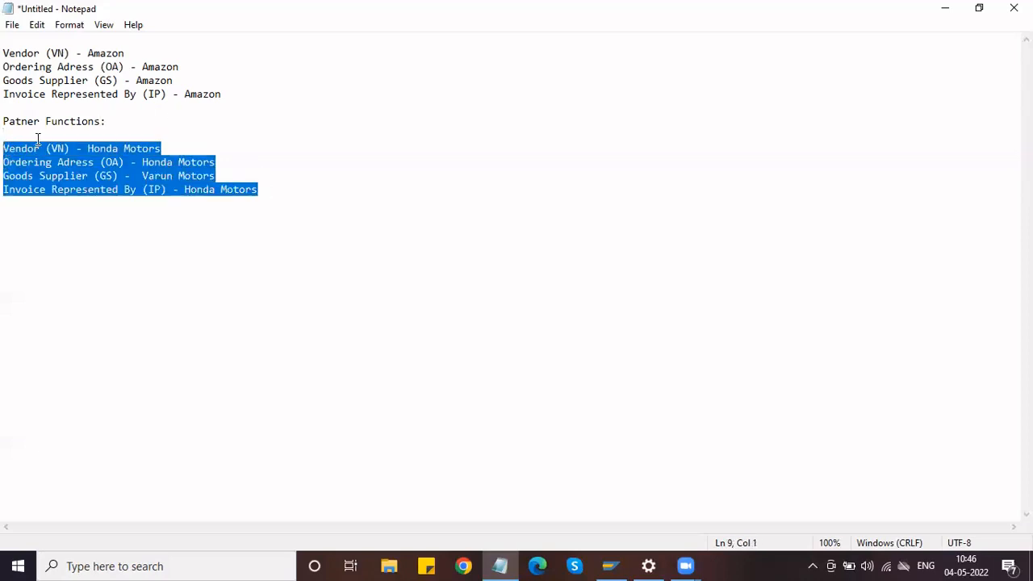
click(37, 139)
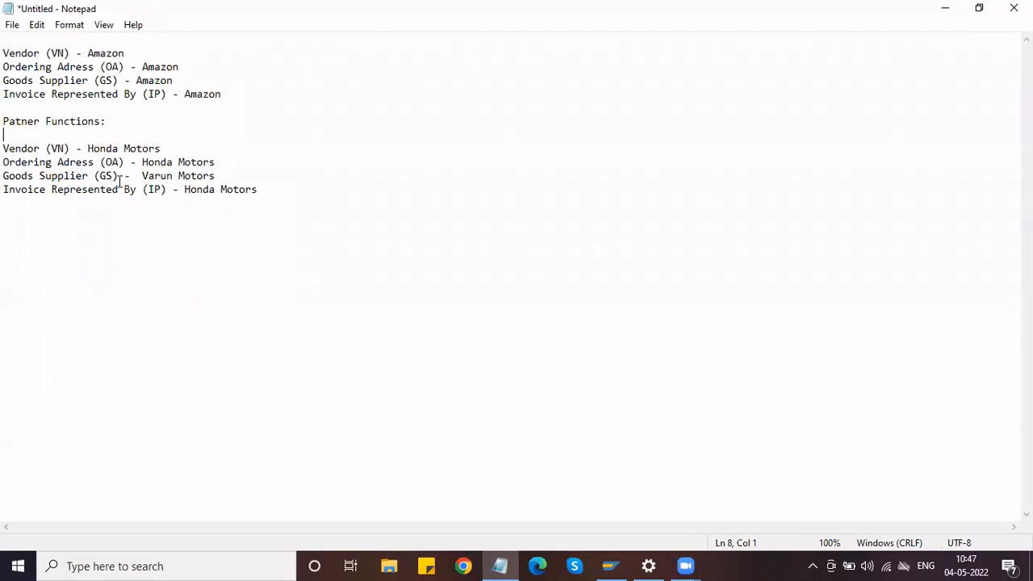
drag(117, 175, 6, 179)
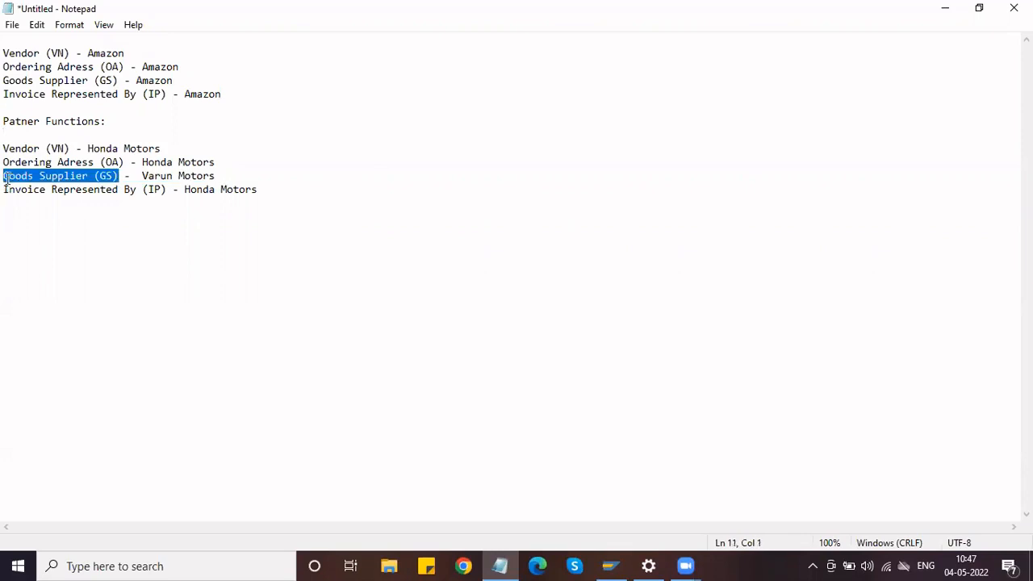
drag(166, 191, 7, 192)
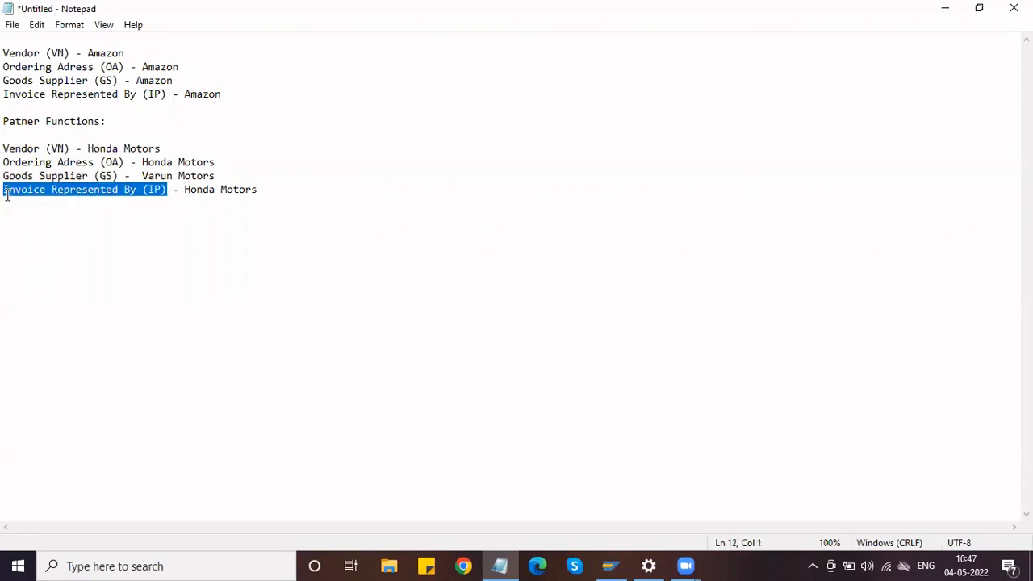
click(5, 192)
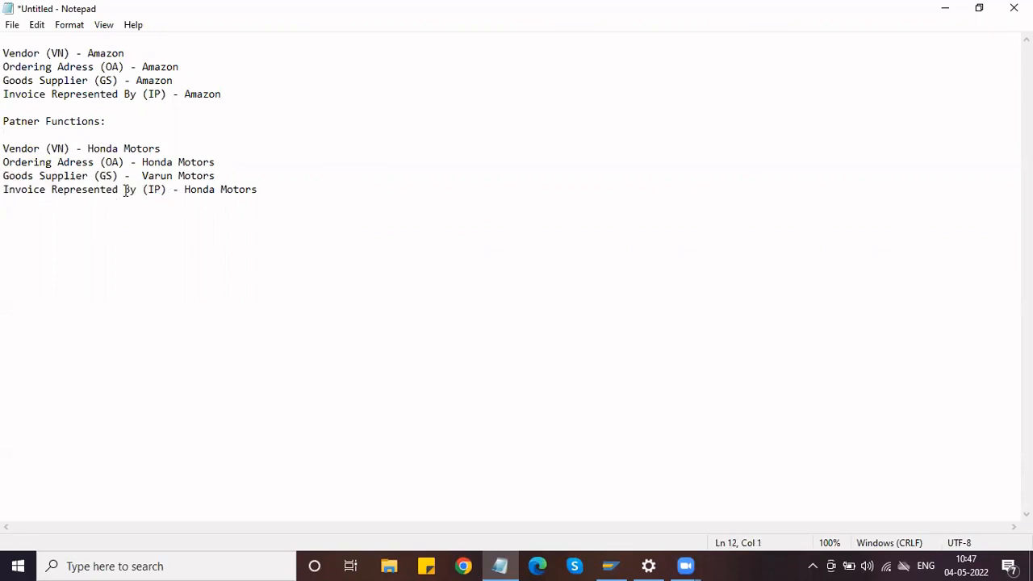
drag(124, 175, 7, 182)
key(shift+End)
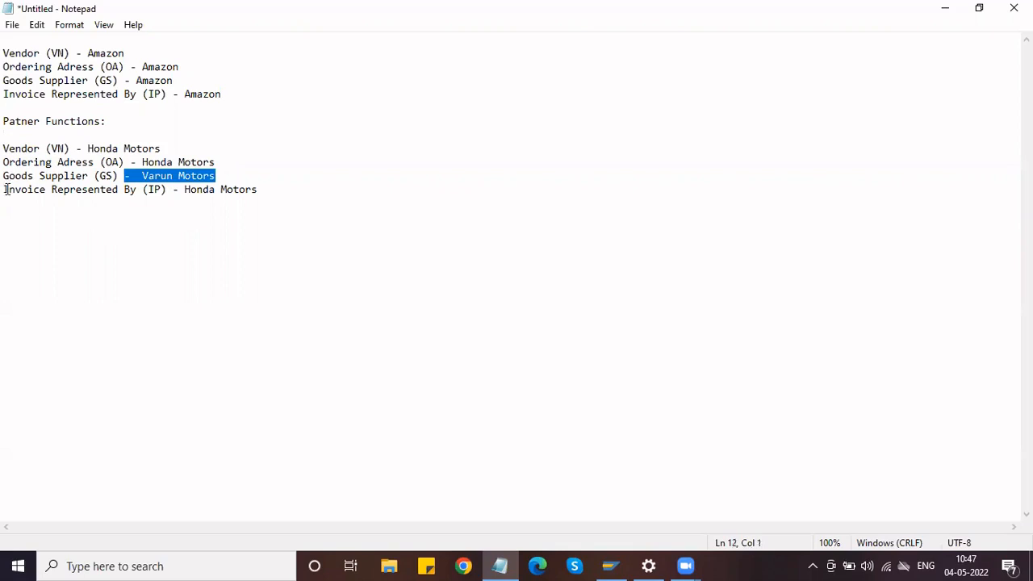
click(32, 179)
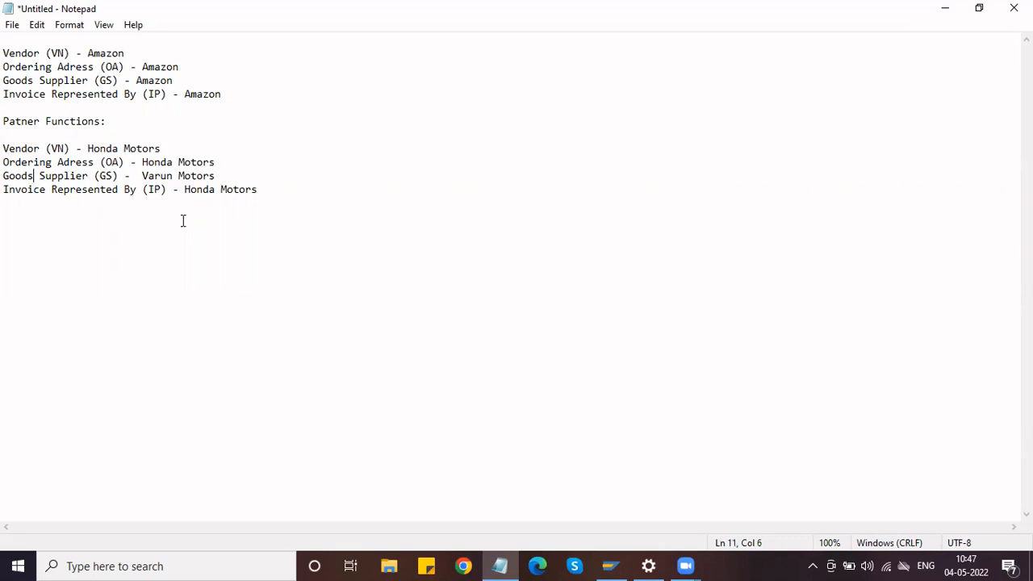
Add empty lines after the Honda block's Invoice Represented By line.
click(274, 190)
drag(234, 189, 3, 141)
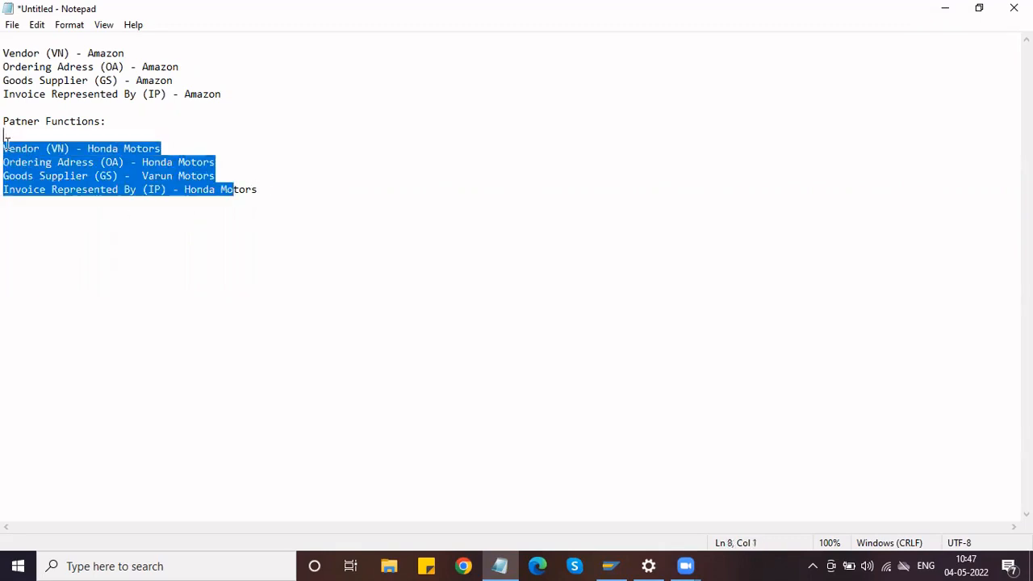
click(257, 193)
key(Return)
key(Return)
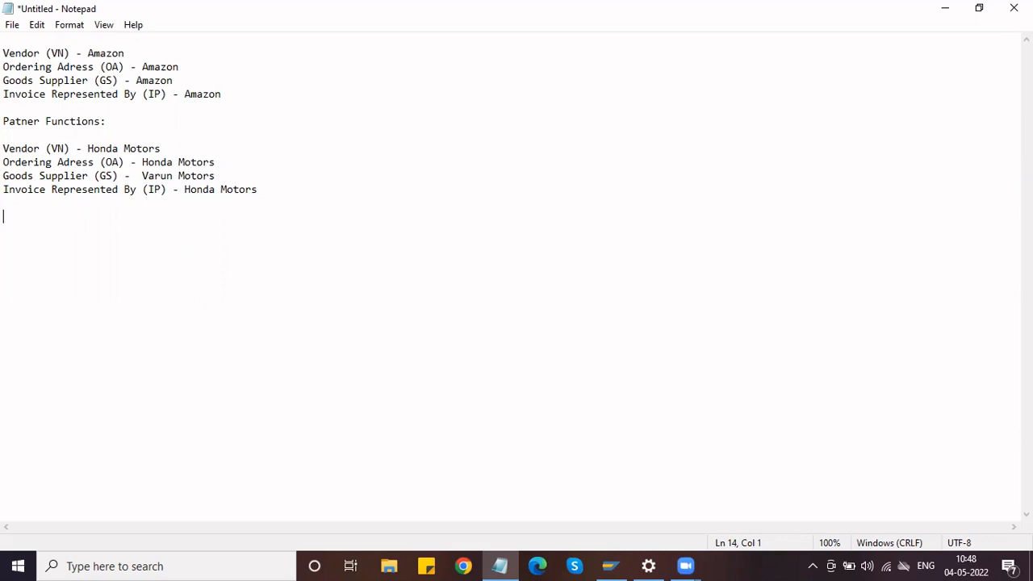
Type the 'Types of Data:' heading and General Data details: name, address, fax, telephone.
text(Types of Data:)
key(Return)
key(Return)
text(Gener)
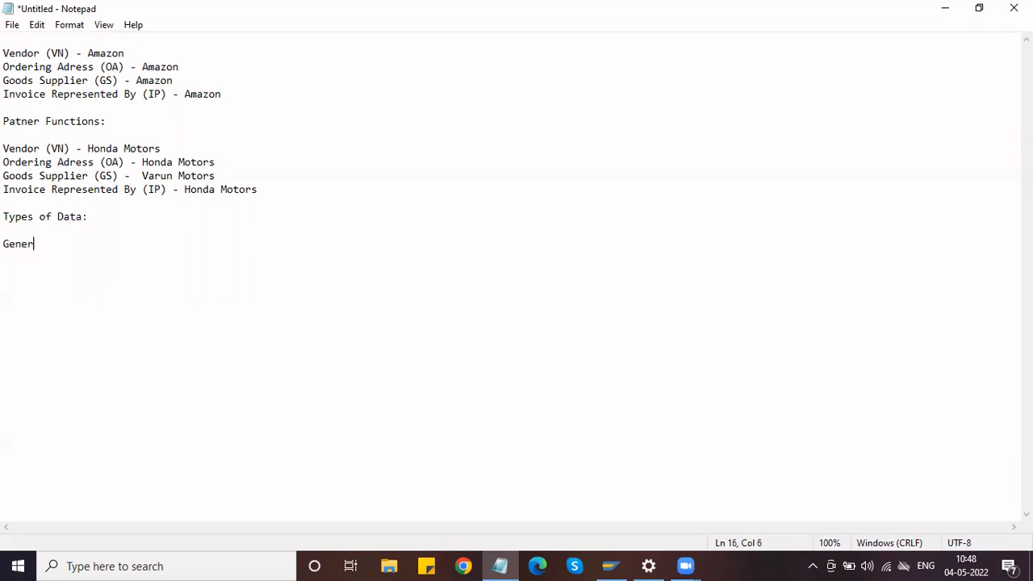
text(al Data)
key(Return)
key(Return)
text(Name, Add)
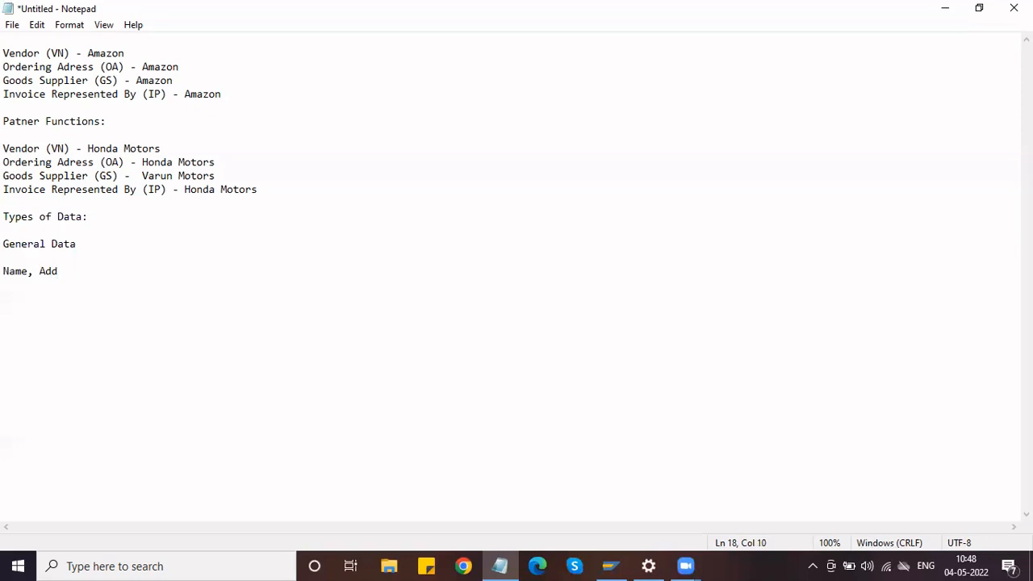
text(ress of the vendor)
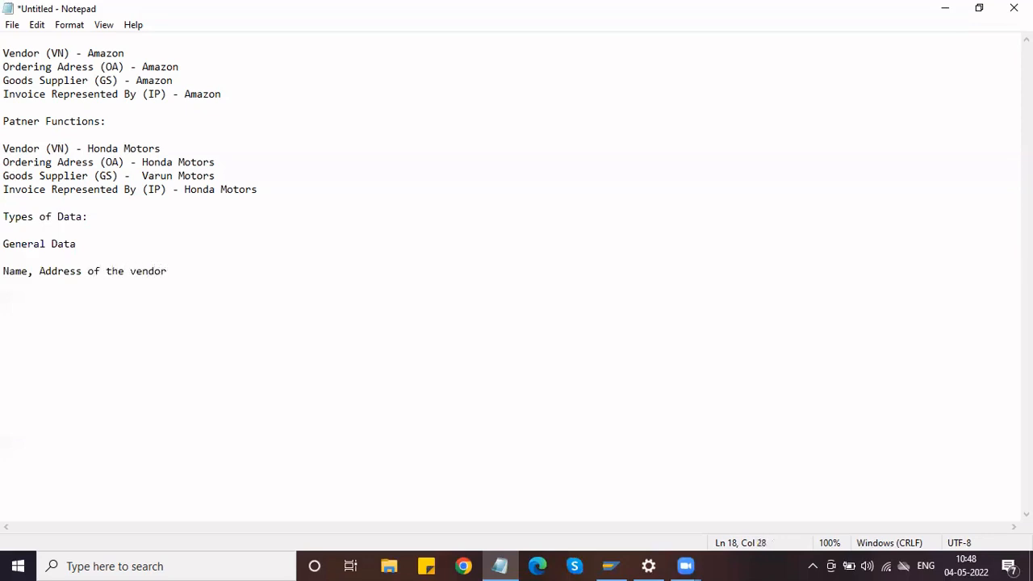
text(, Fax, Telephone et)
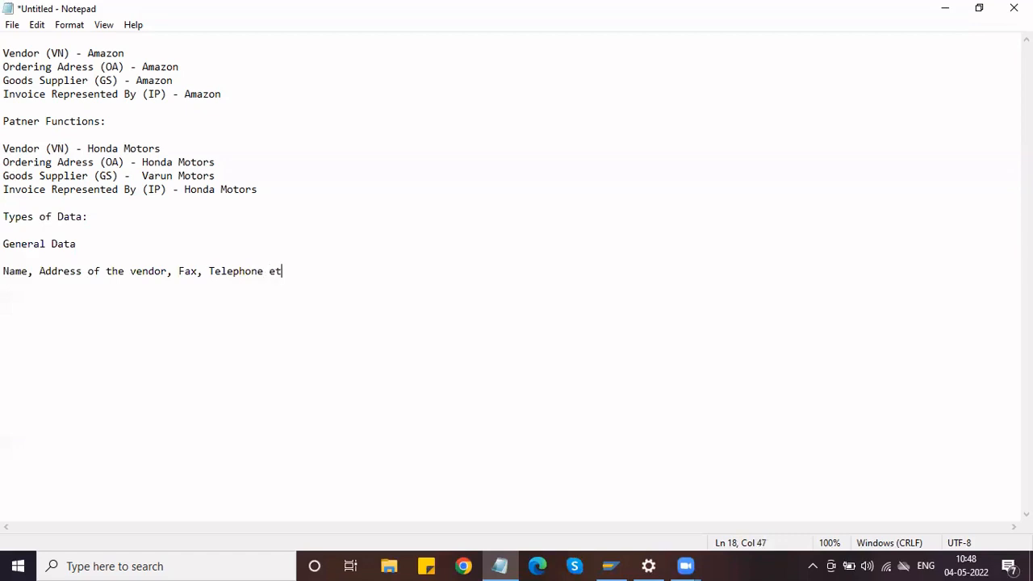
text(c,,)
key(Return)
key(Return)
key(Return)
Join the details onto 'General Data-' ending 'etc..', then begin 'Company Code Data -'.
click(82, 245)
text(-)
key(Delete)
key(Delete)
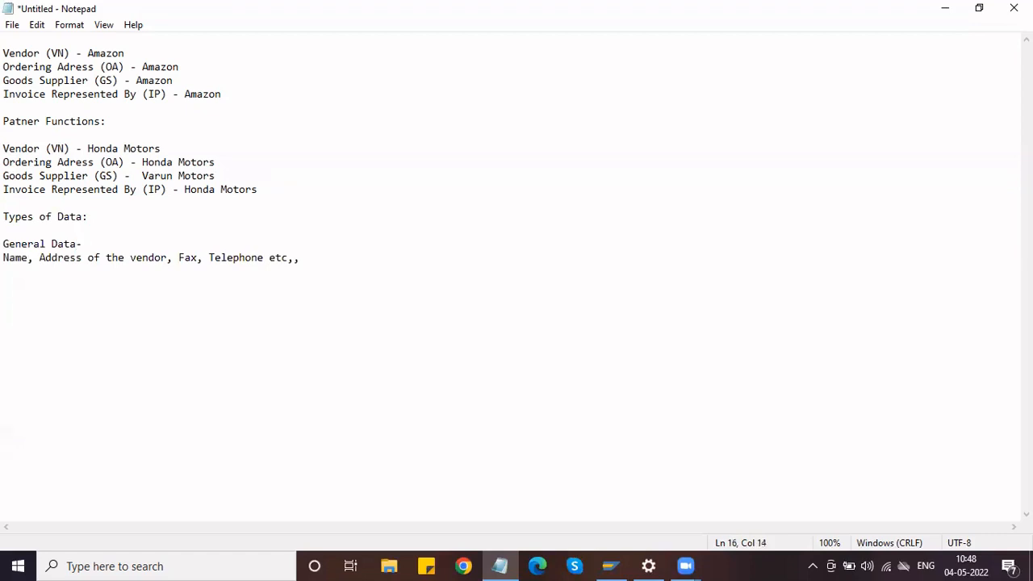
click(404, 245)
key(BackSpace)
key(BackSpace)
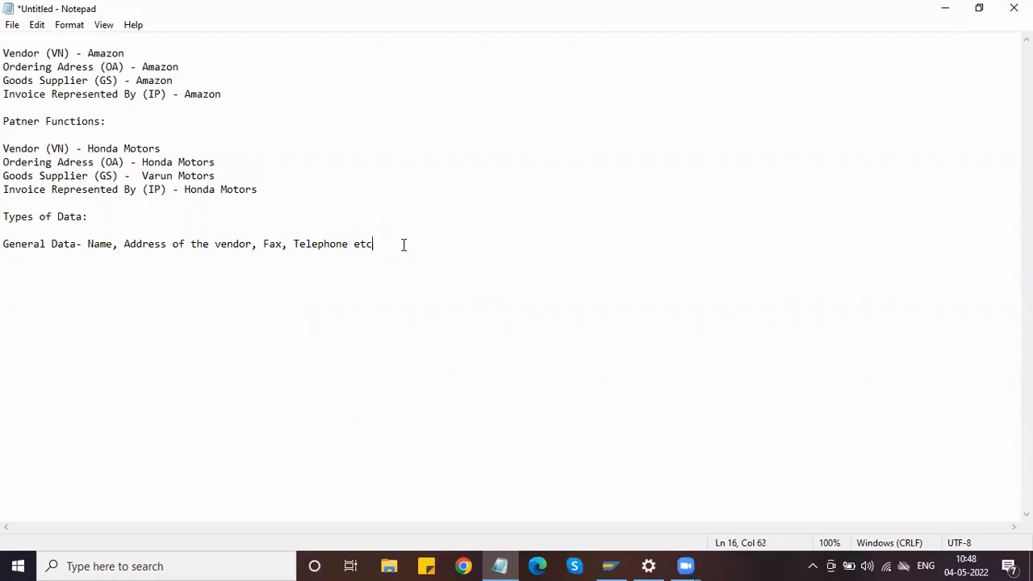
text(..)
key(Return)
key(Return)
text(Company Code Data)
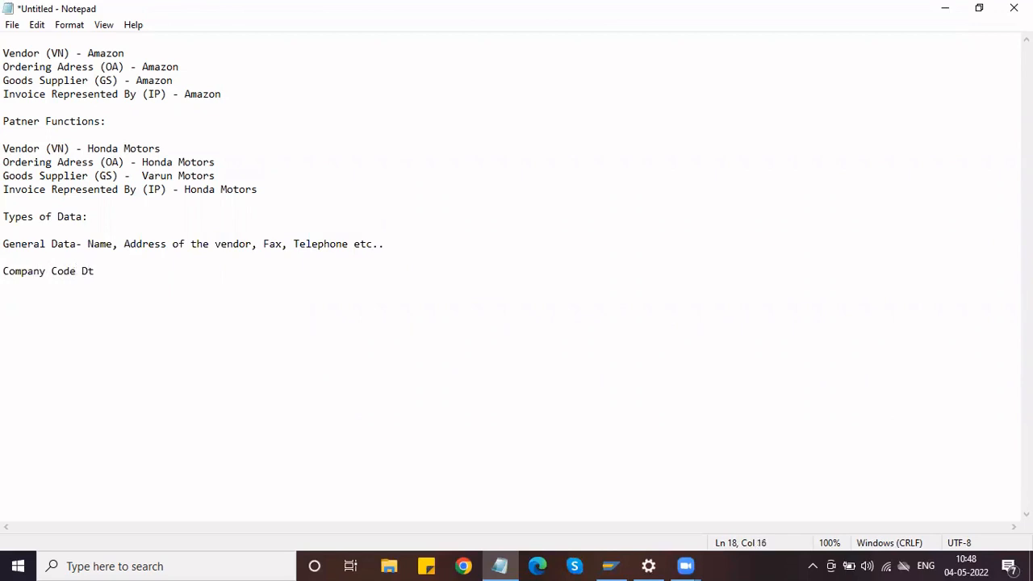
text( -)
Type 'Bank account, Payment Details, G/L account detaials etc..' and begin the next line 'Purchase'.
text(Bank account, )
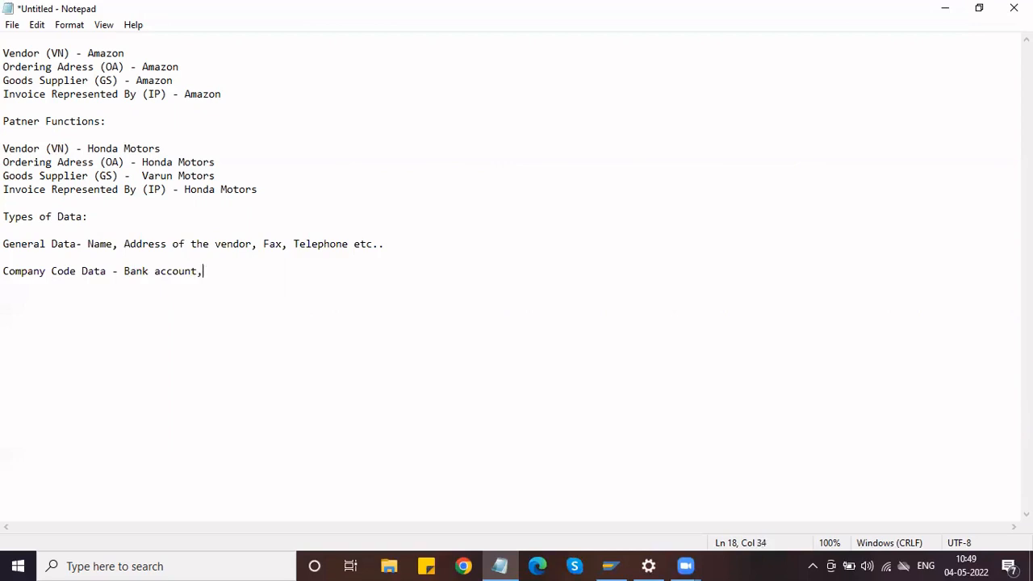
text(Payment Deta)
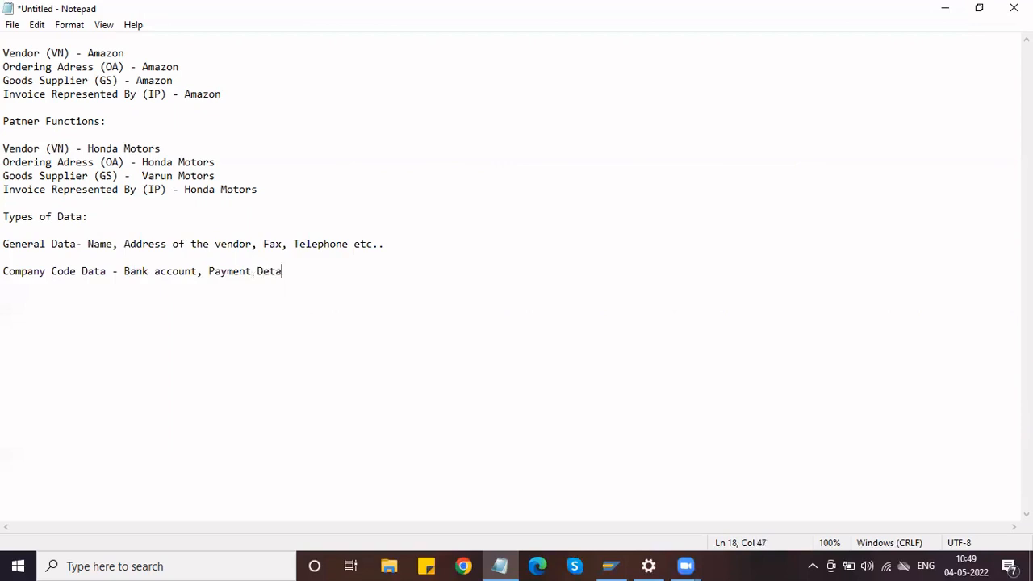
text(ils, G/l)
key(BackSpace)
key(BackSpace)
text(L account det)
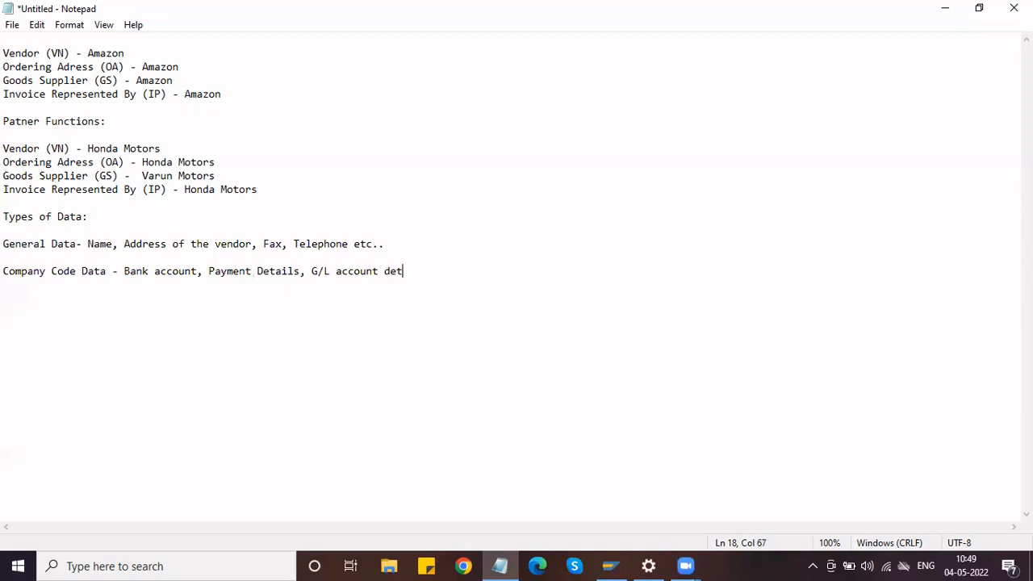
text(aials etc..)
key(Return)
key(Return)
text(Purchase)
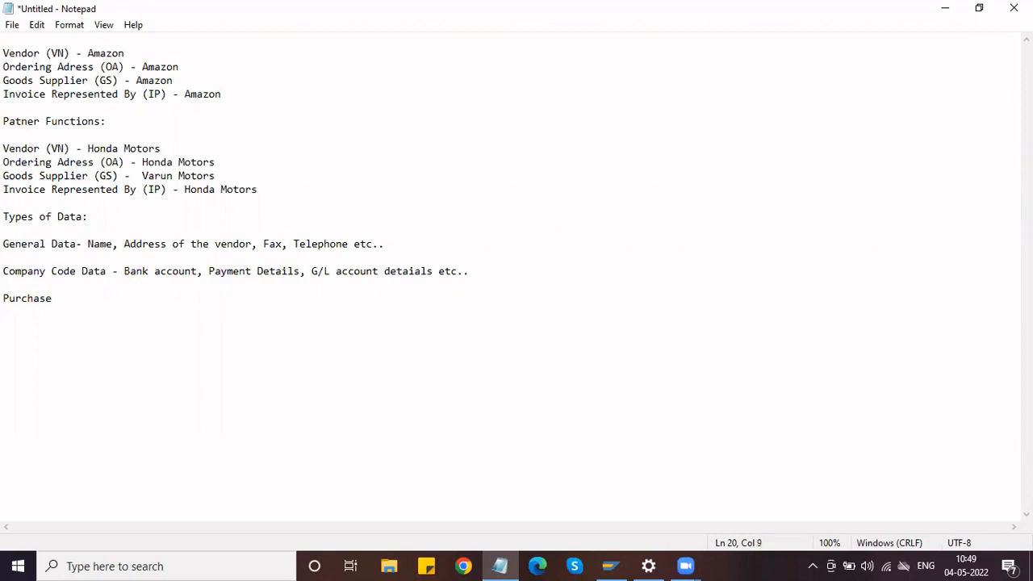
Turn 'Purchase' into 'Purchasing Data - Payment Terms, Inco Terms, Mininum Order Qty etc...'.
key(BackSpace)
text(ing Data - Payment Ter)
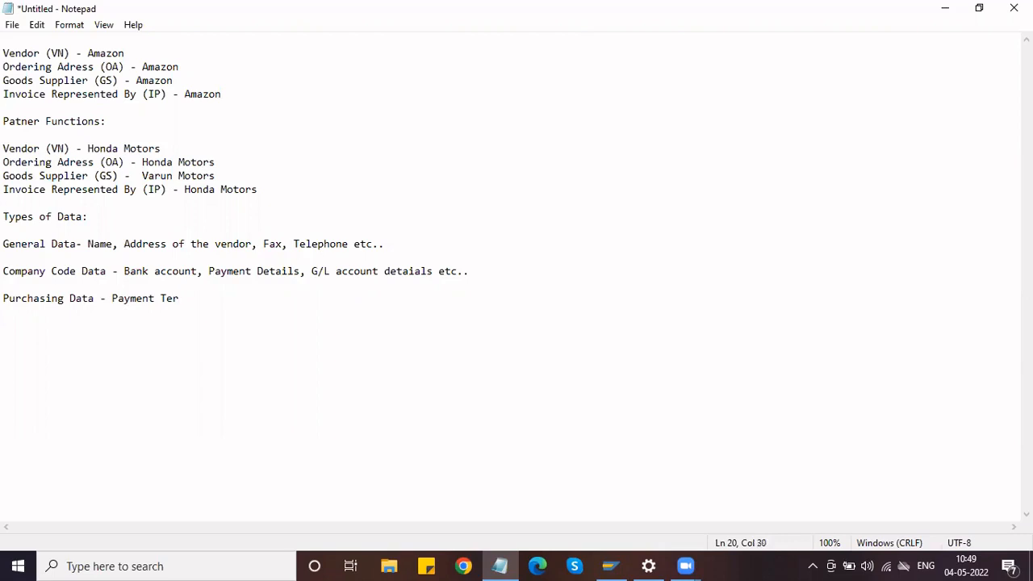
text(ms, Inco Terms)
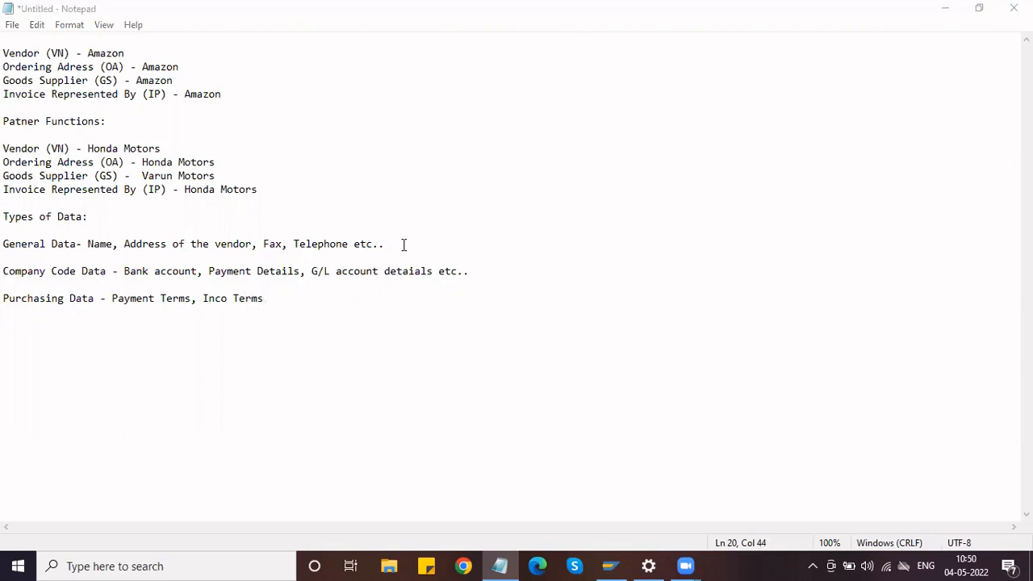
click(293, 300)
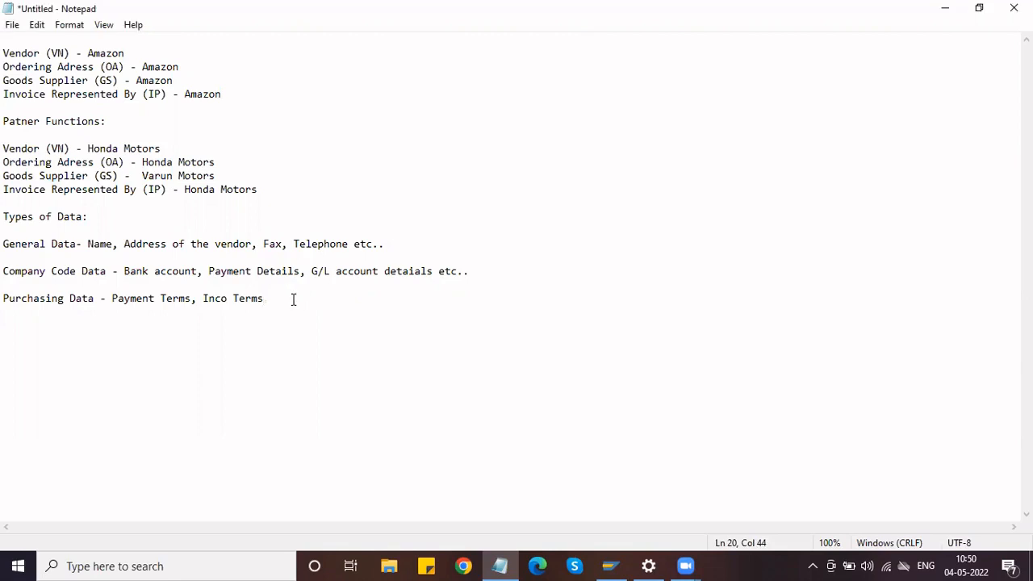
text(, Mininum Order valu)
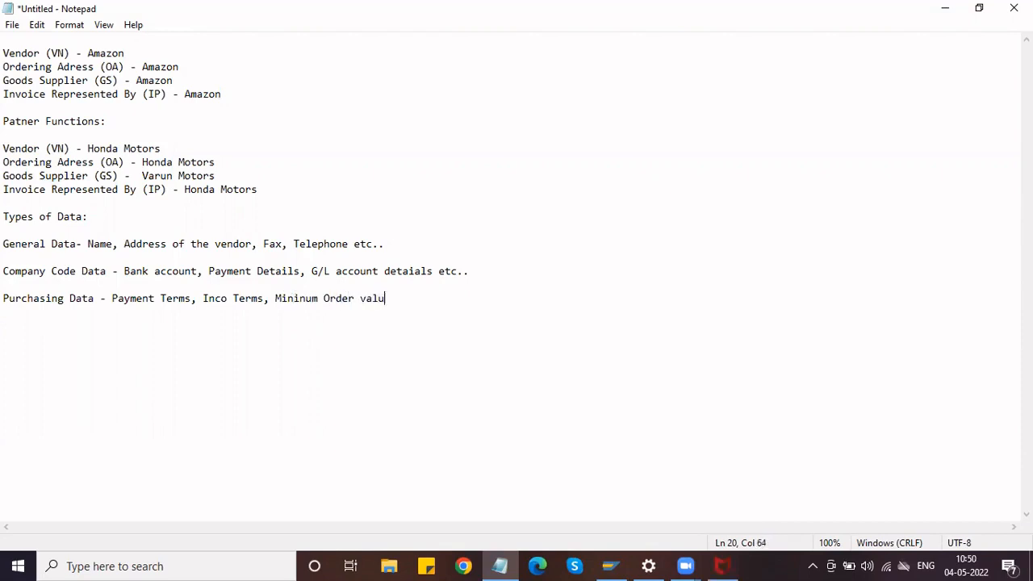
text(e)
key(BackSpace)
key(BackSpace)
key(BackSpace)
key(BackSpace)
key(BackSpace)
key(BackSpace)
text(Qty etc...)
key(Return)
key(Return)
key(Return)
Write the 'Types of Vendors.' heading with 'Fixed Vendor -' and 'One time Vendors -' lines.
text(Types )
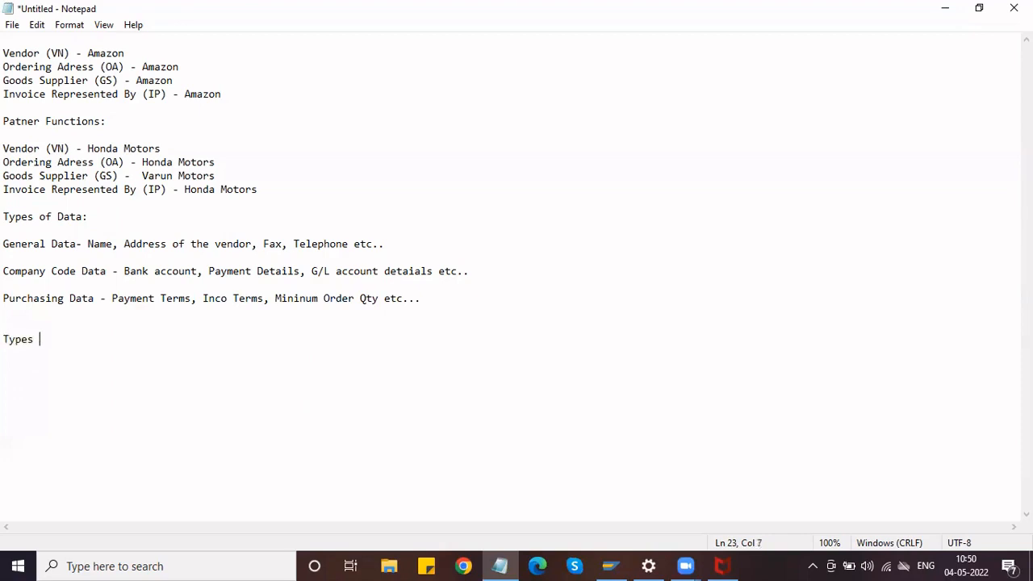
text(of Vendors.)
key(Return)
key(Return)
text(Fixed Ven)
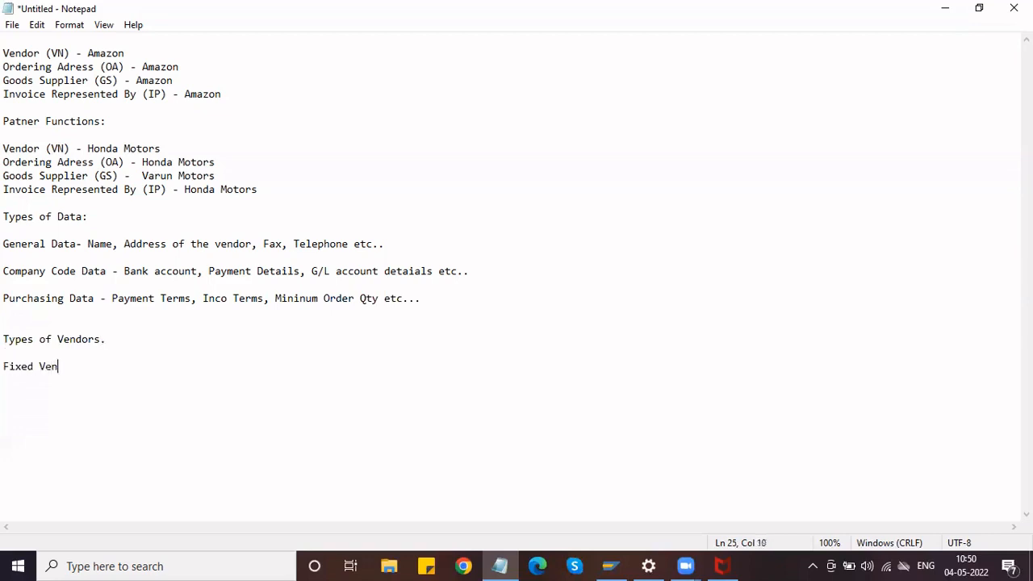
text(dor -)
key(Return)
key(Return)
text(One time Vend)
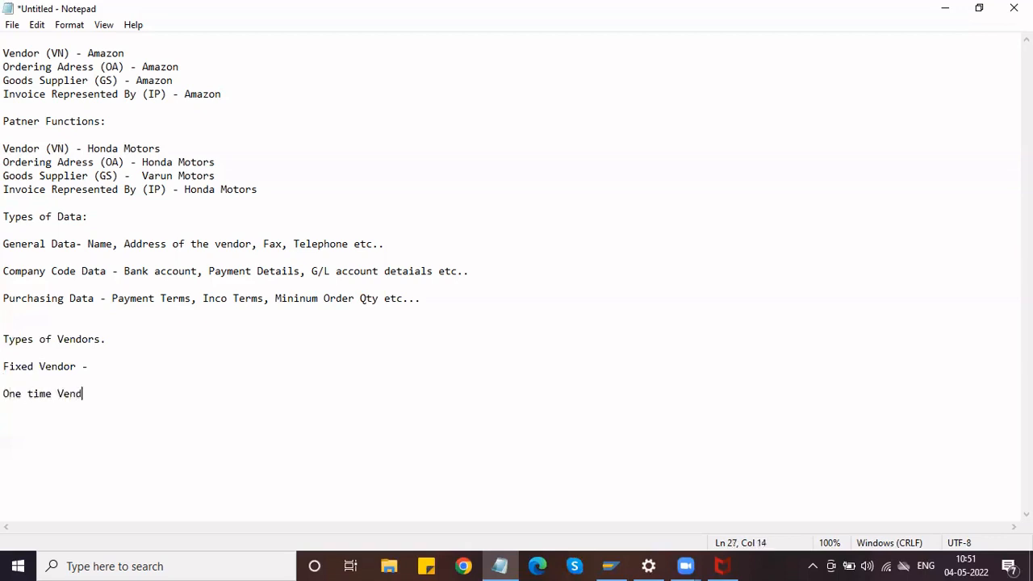
text(ors -)
Add 'Service Vendors -' and 'Regular Vendors -' entries below, separated by blank lines.
key(Return)
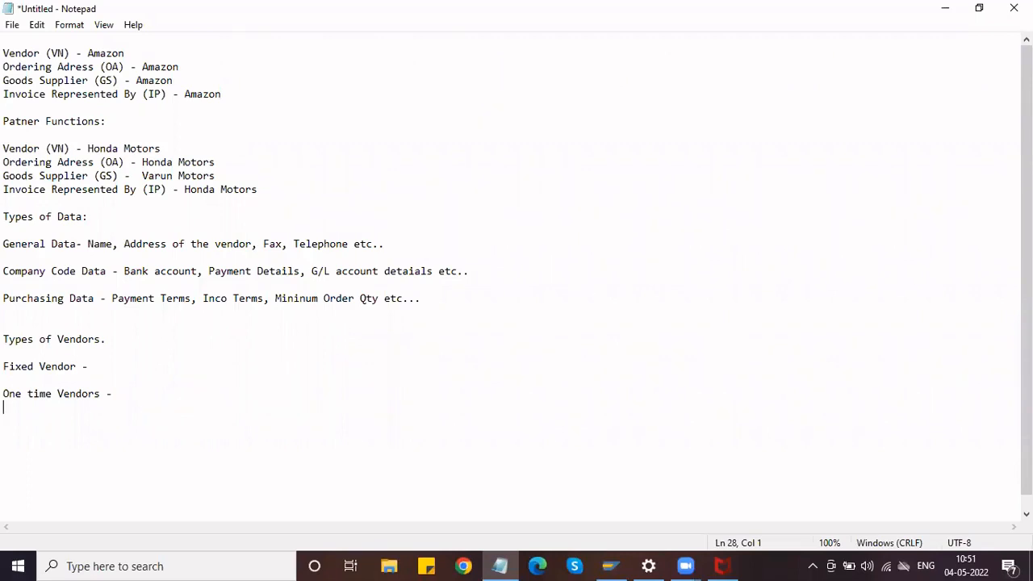
key(Return)
text(Service Vendo)
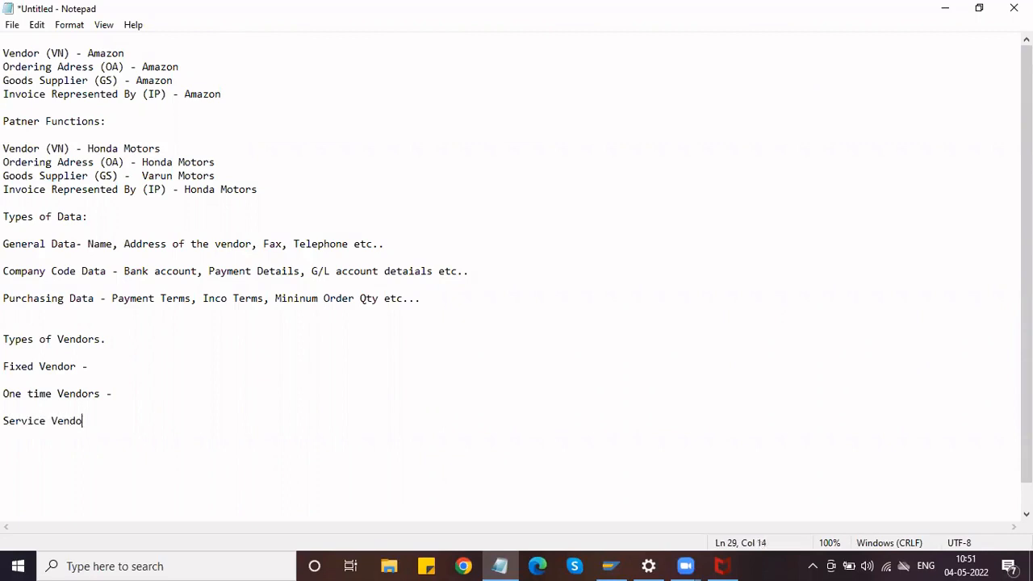
text(rs -)
key(Return)
key(Return)
text(Regul)
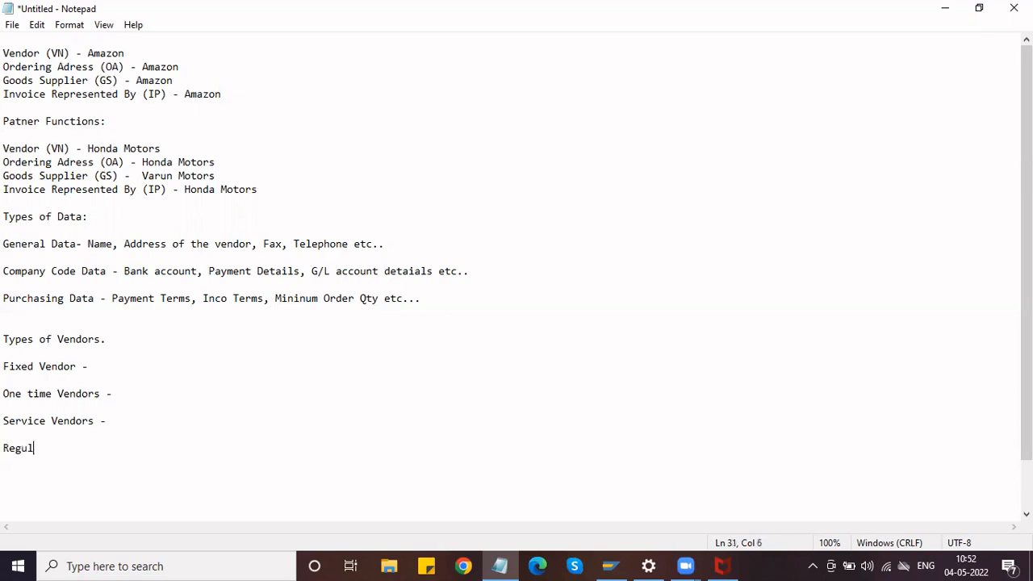
text(ar Vendors -)
Add a 'Configuration:' line below the 'Regular Vendors -' entry.
shift+click(5, 363)
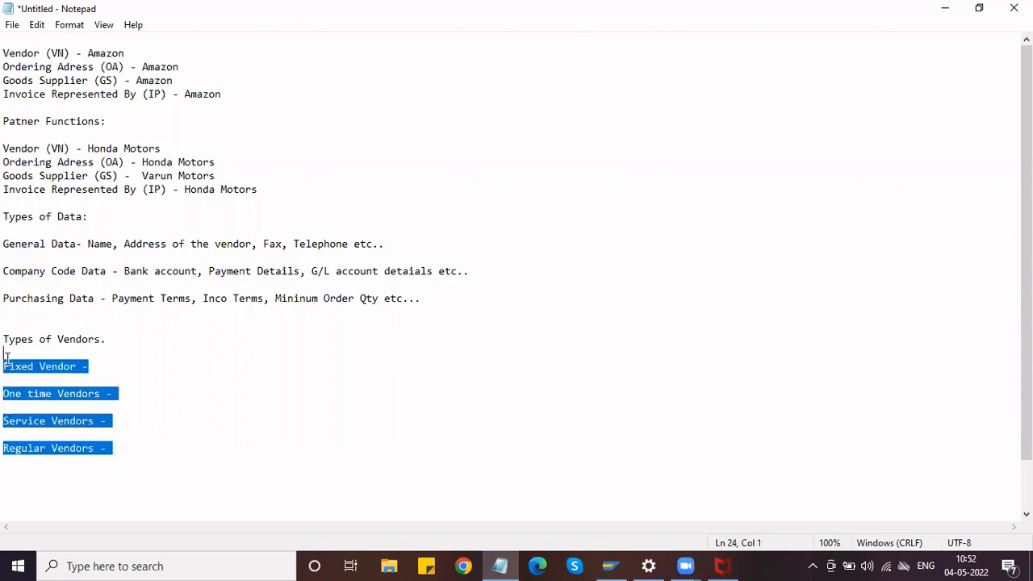
click(130, 448)
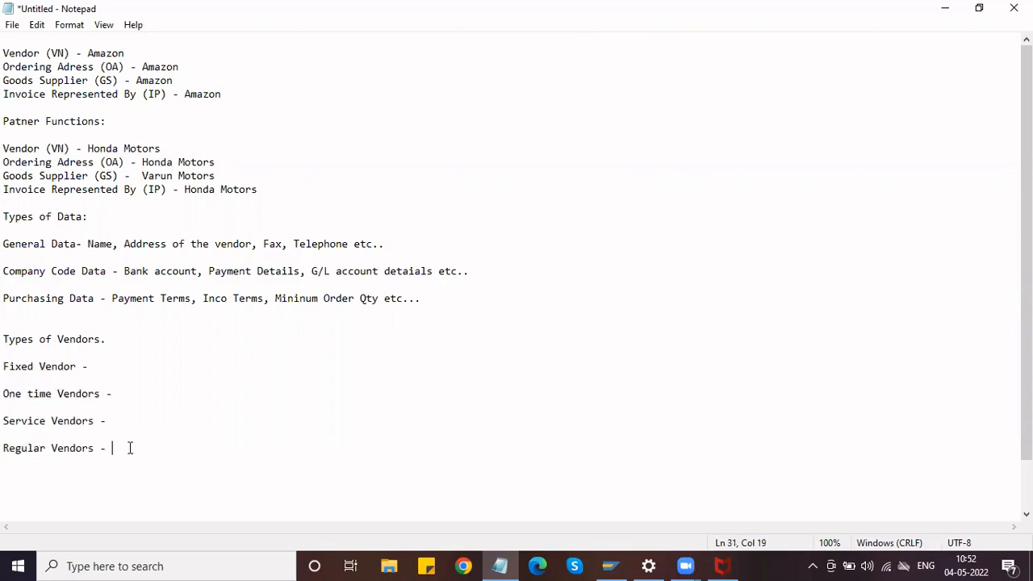
key(Return)
key(Return)
text(Configuration)
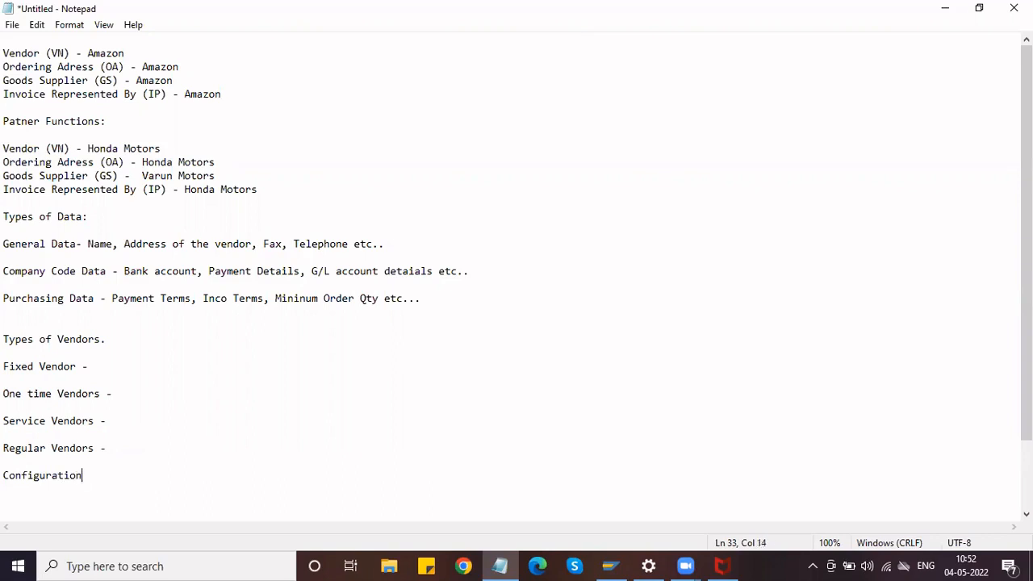
text(:)
Type 'Account Group' under 'Configuration:', correcting the 'Zccount' typo.
key(Return)
key(Return)
key(Return)
key(Return)
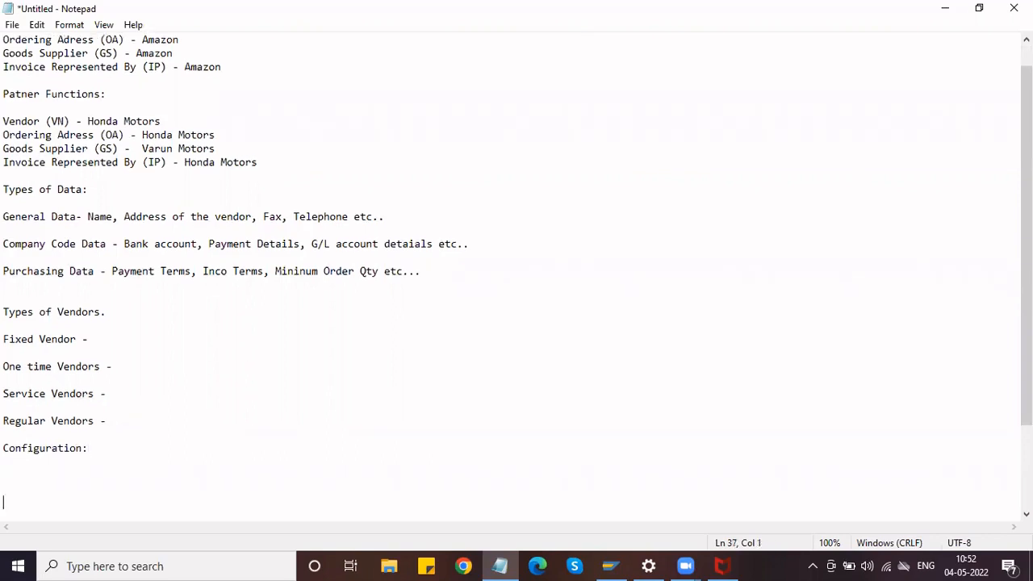
key(Up)
key(Up)
text(Zccount Group)
click(8, 475)
text(\)
key(BackSpace)
key(BackSpace)
text(Ac)
key(BackSpace)
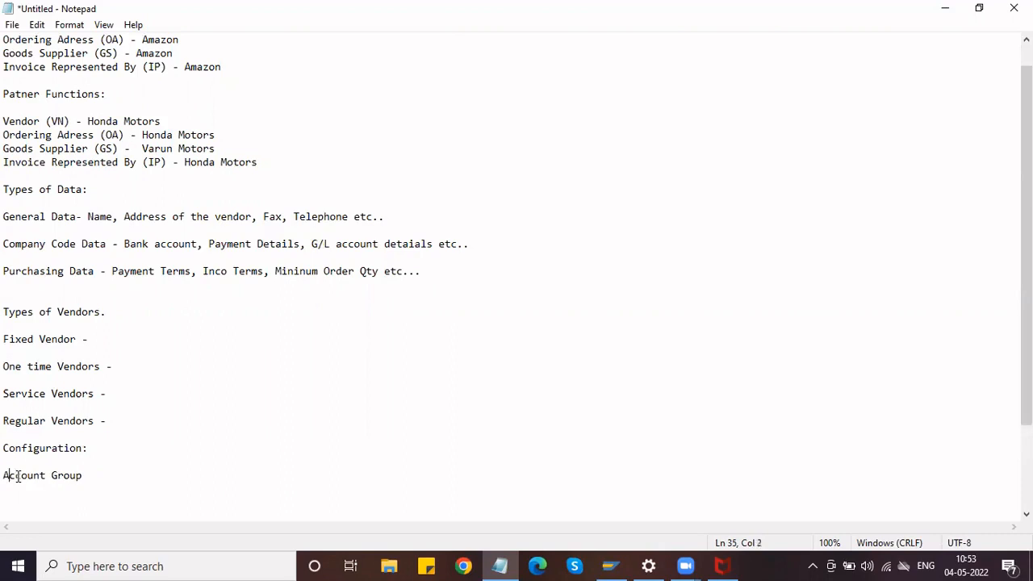
Extend the line to read 'Account Group - Number Range'.
click(109, 478)
key(Return)
key(BackSpace)
text(- Number Range)
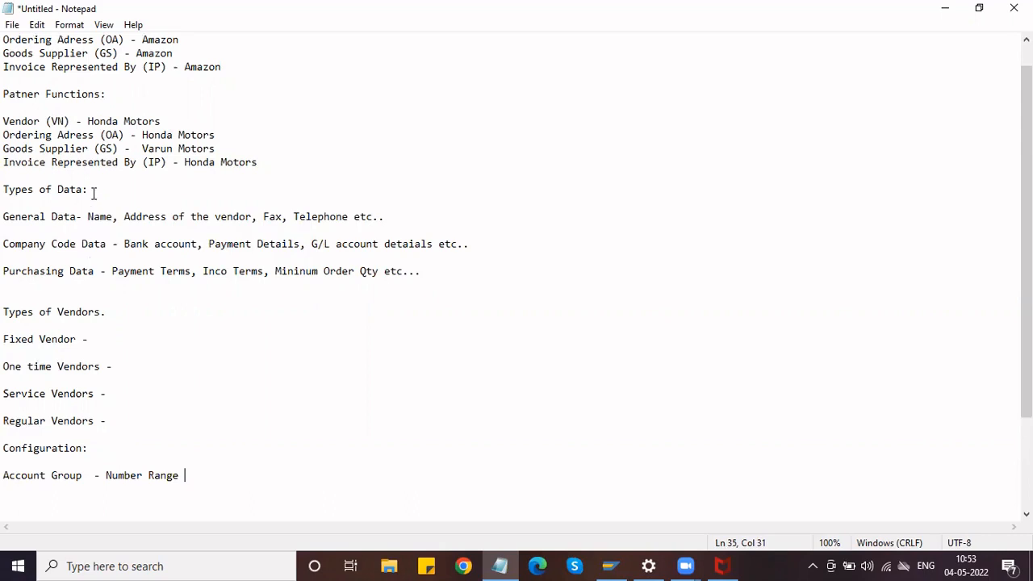
scroll(93, 194, up, 1)
drag(264, 189, 6, 145)
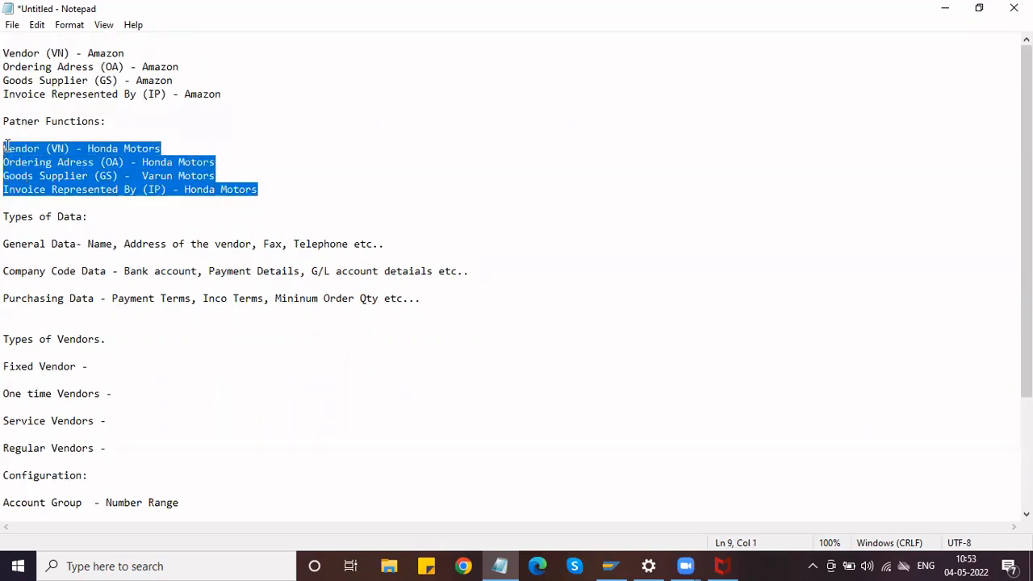
click(100, 447)
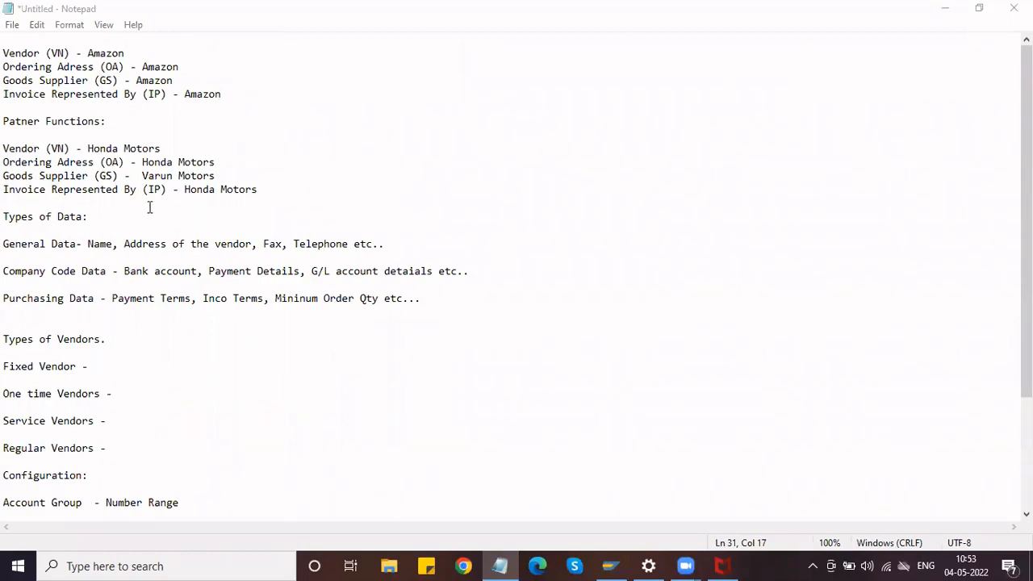
click(262, 192)
drag(262, 193, 5, 135)
click(73, 152)
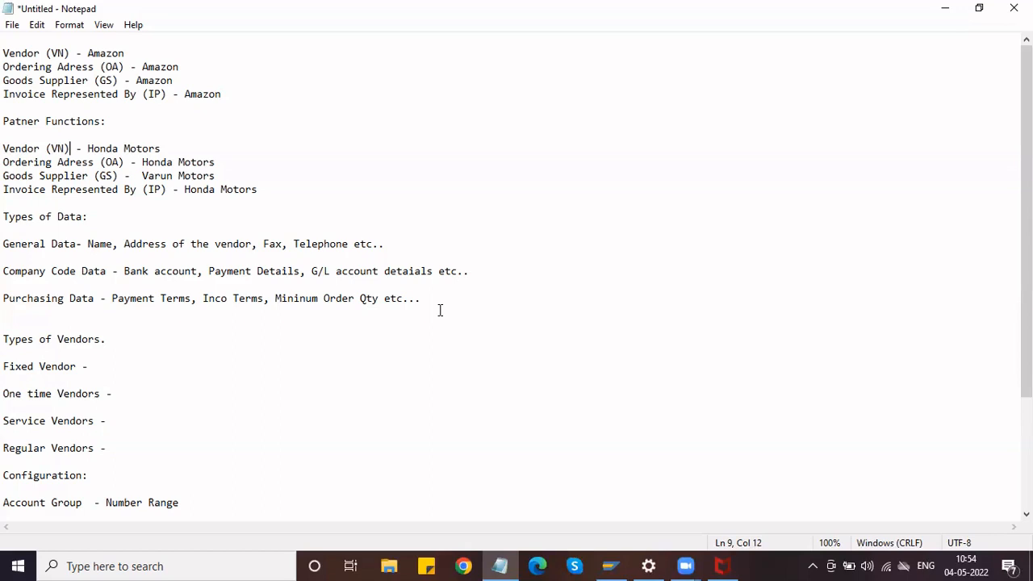
Log on to the SAP MM system with the user name and password.
click(610, 566)
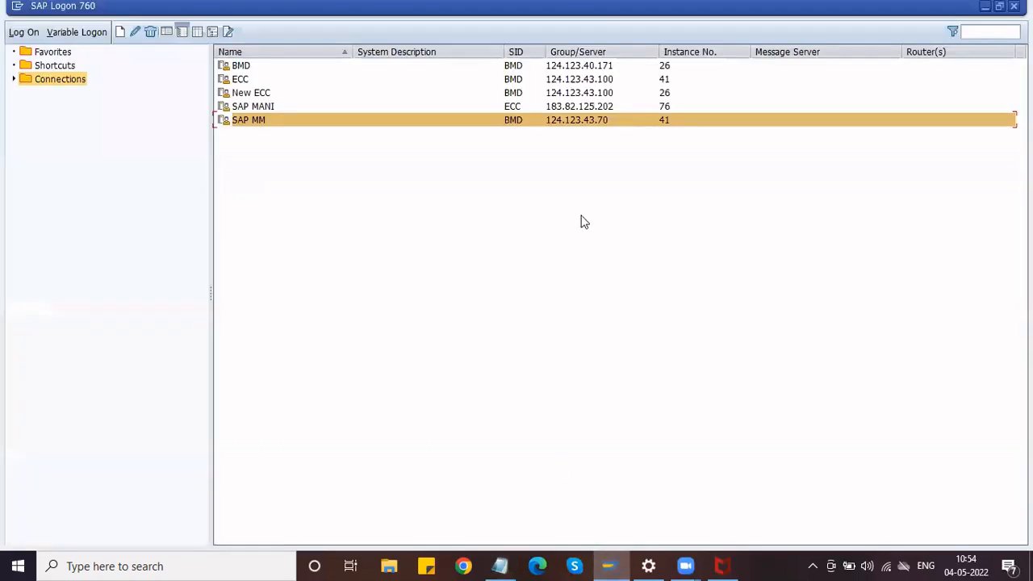
click(32, 36)
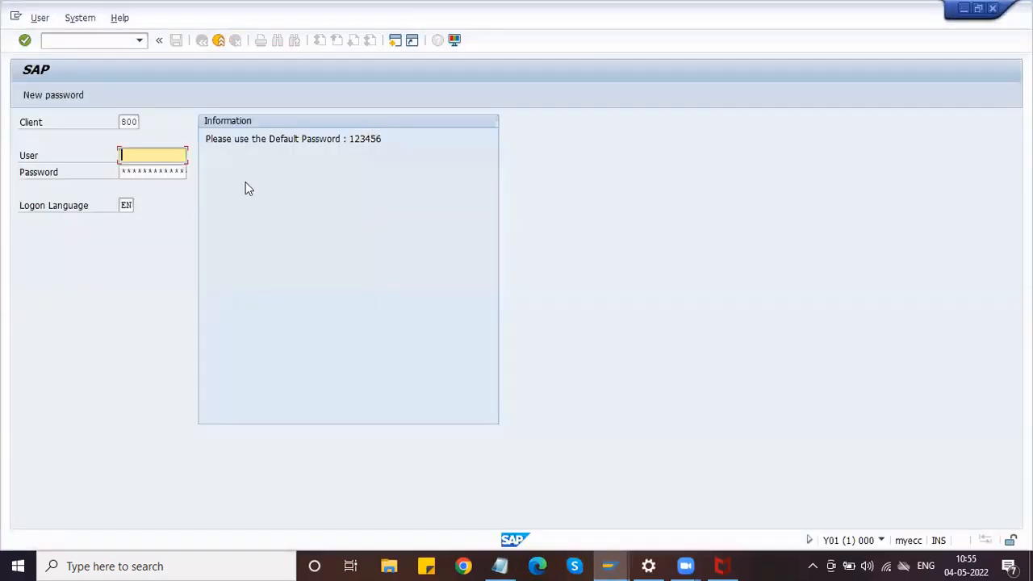
text(mm)
key(Down)
key(Return)
key(Tab)
text(1234)
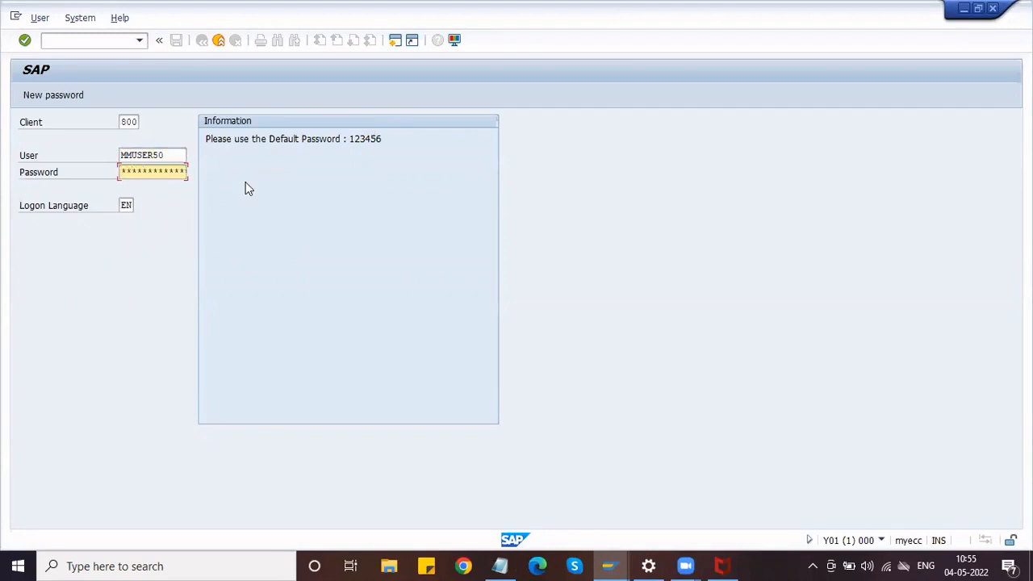
key(BackSpace)
key(BackSpace)
key(BackSpace)
key(BackSpace)
text(123456)
key(Return)
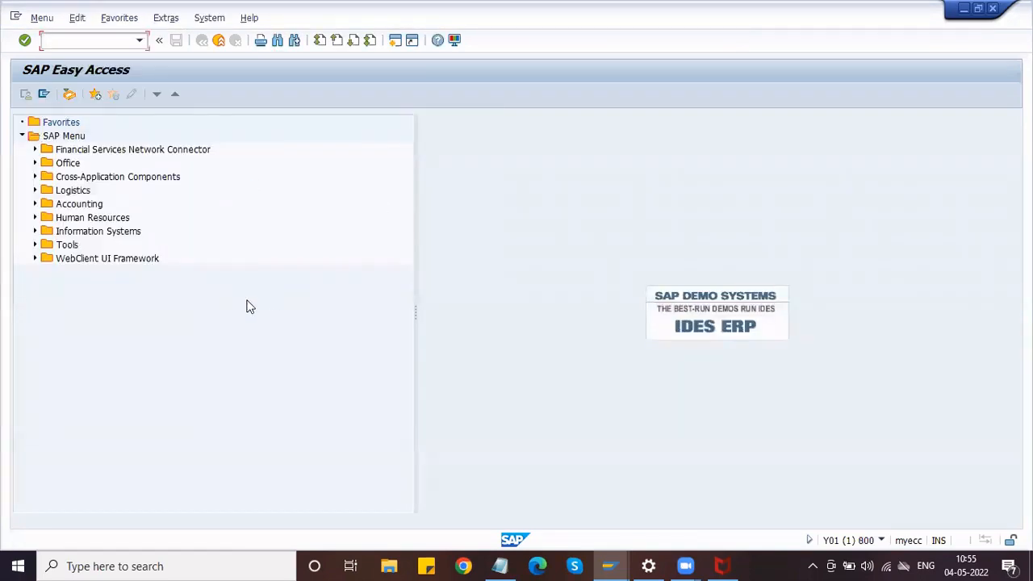
Run SPRO and open the SAP Reference IMG.
text(spro)
key(Return)
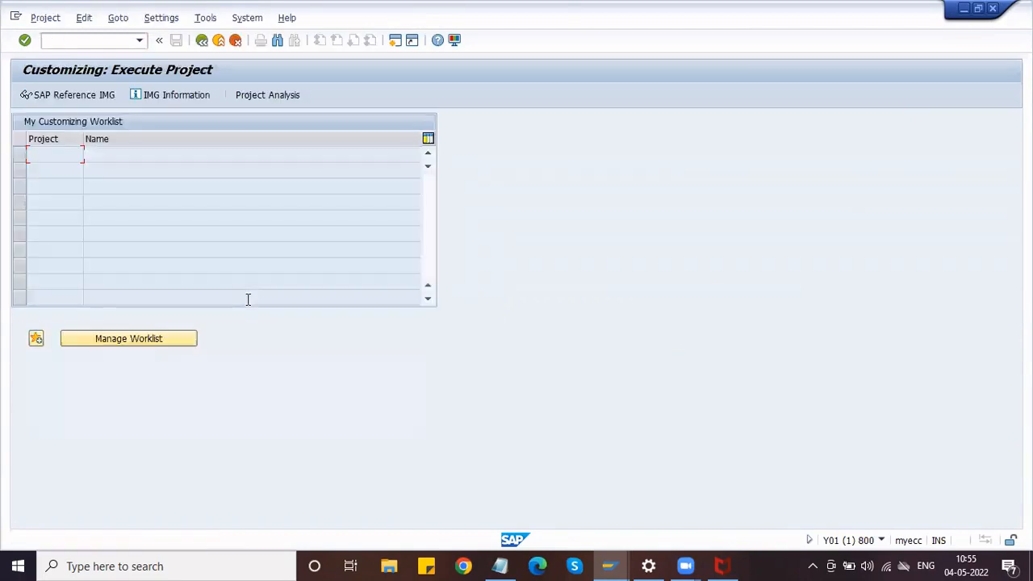
click(90, 97)
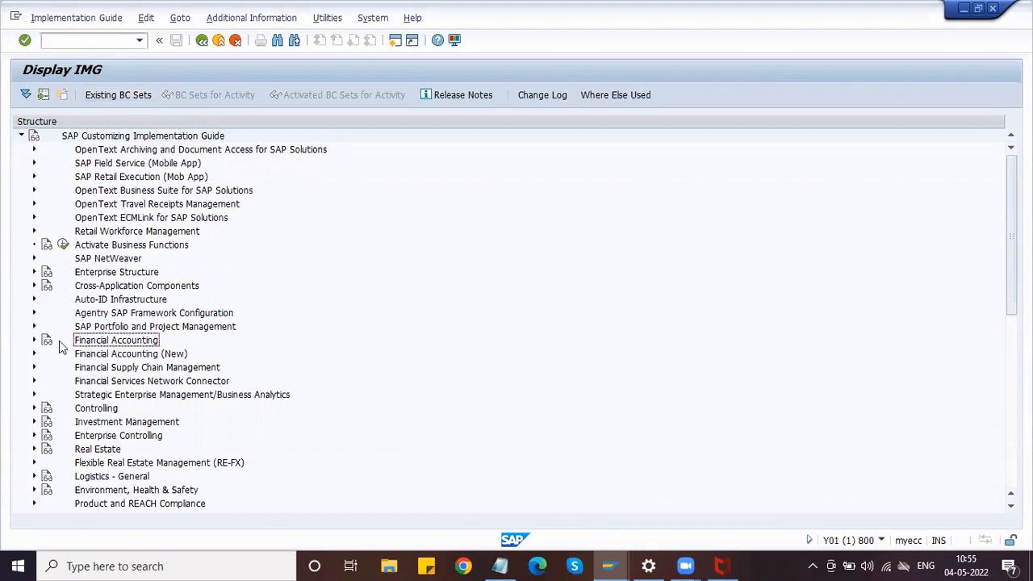
Expand Financial Accounting > AR and AP > Vendor Accounts > Master Data > Preparations for Creating Vendor Master Data.
click(34, 341)
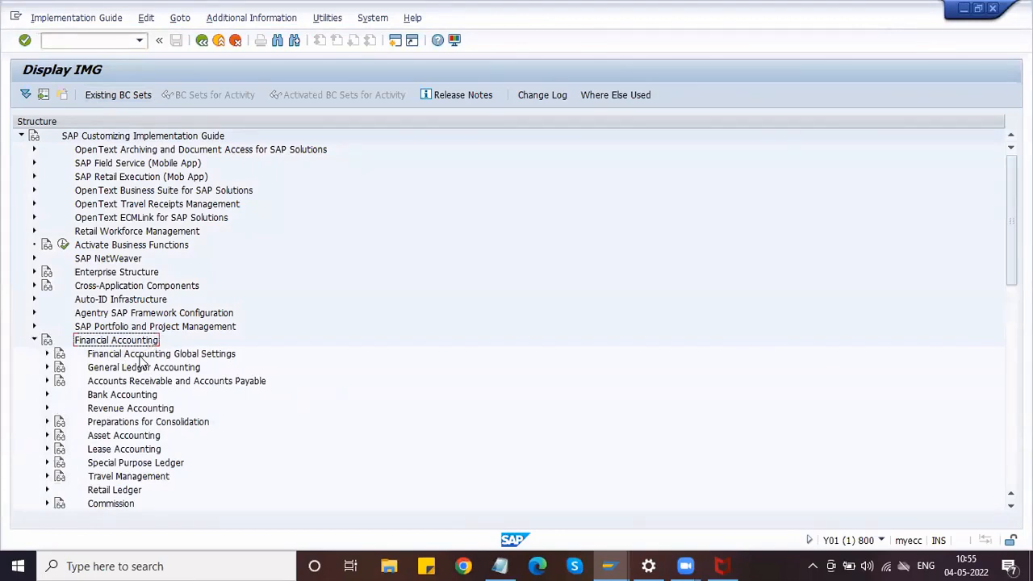
scroll(139, 362, down, 3)
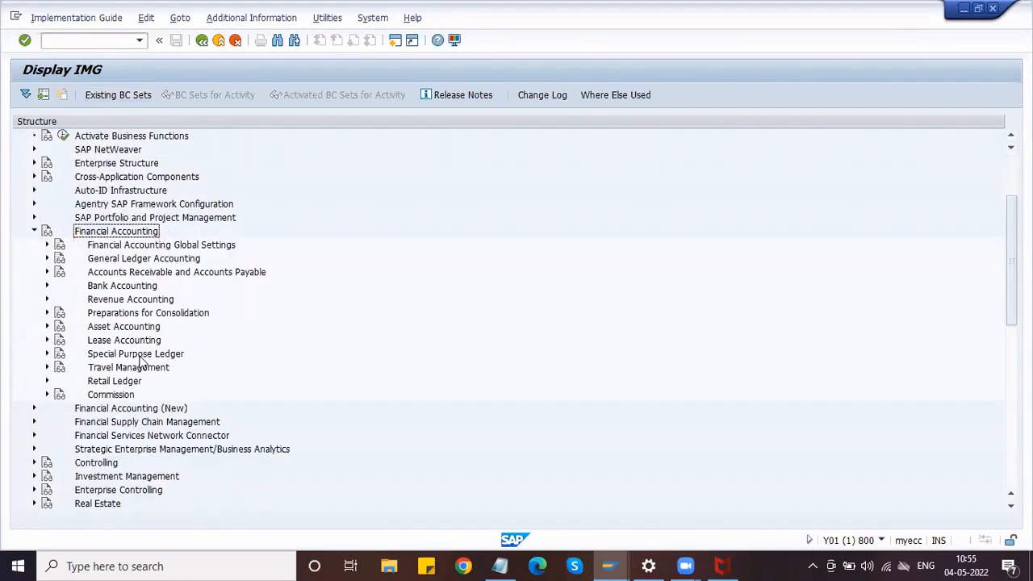
click(97, 274)
click(47, 273)
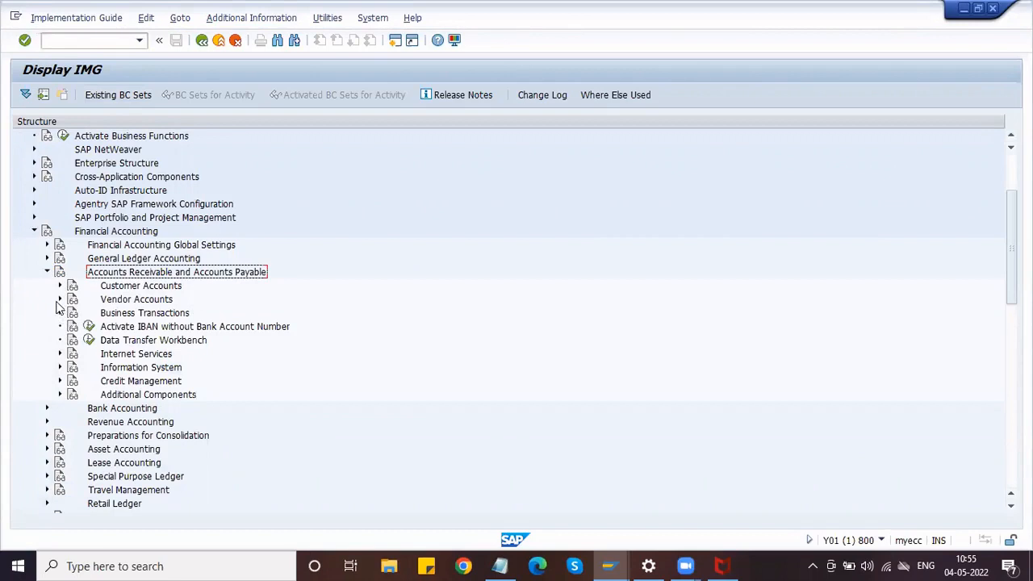
click(59, 299)
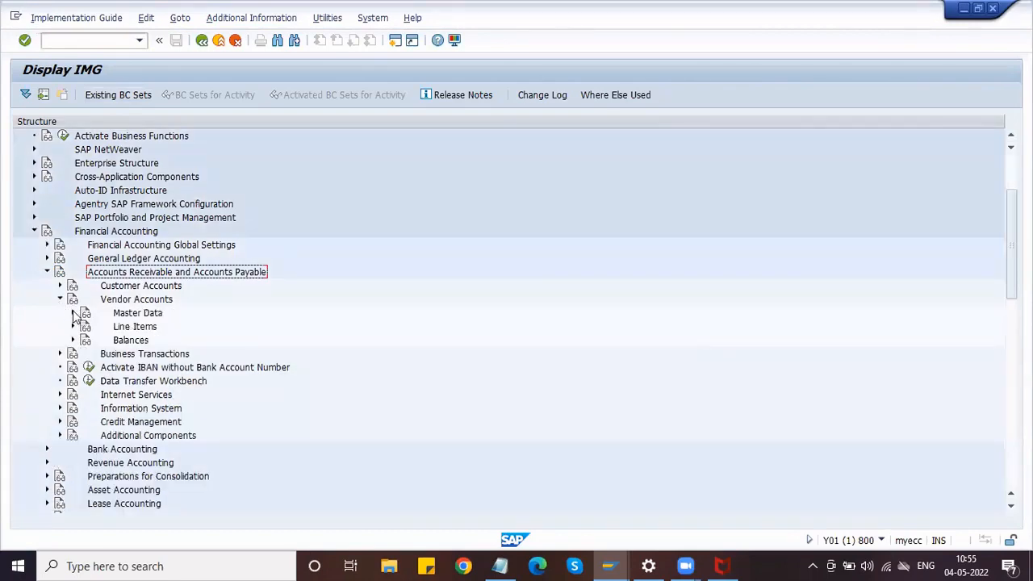
click(73, 313)
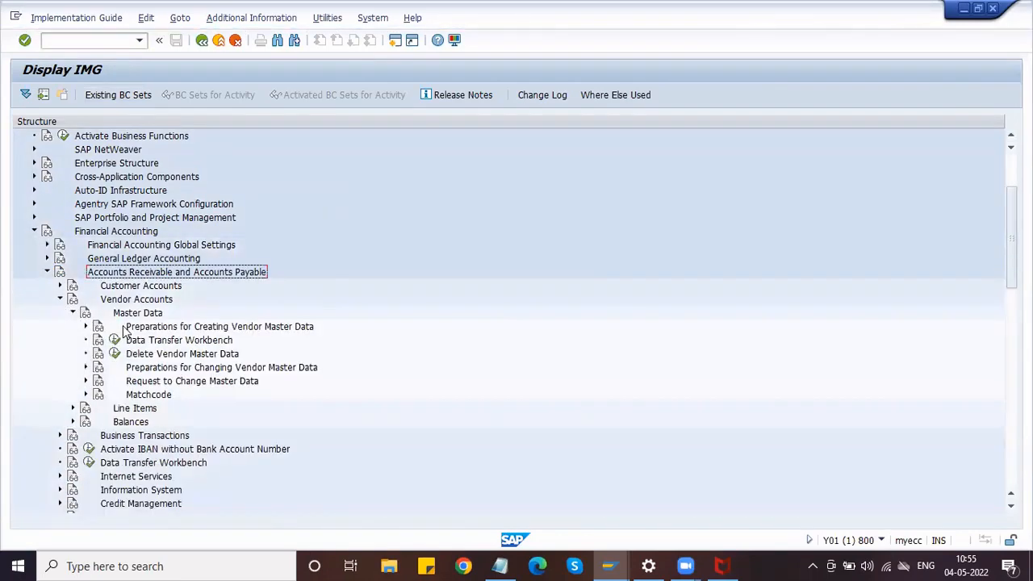
scroll(113, 295, down, 3)
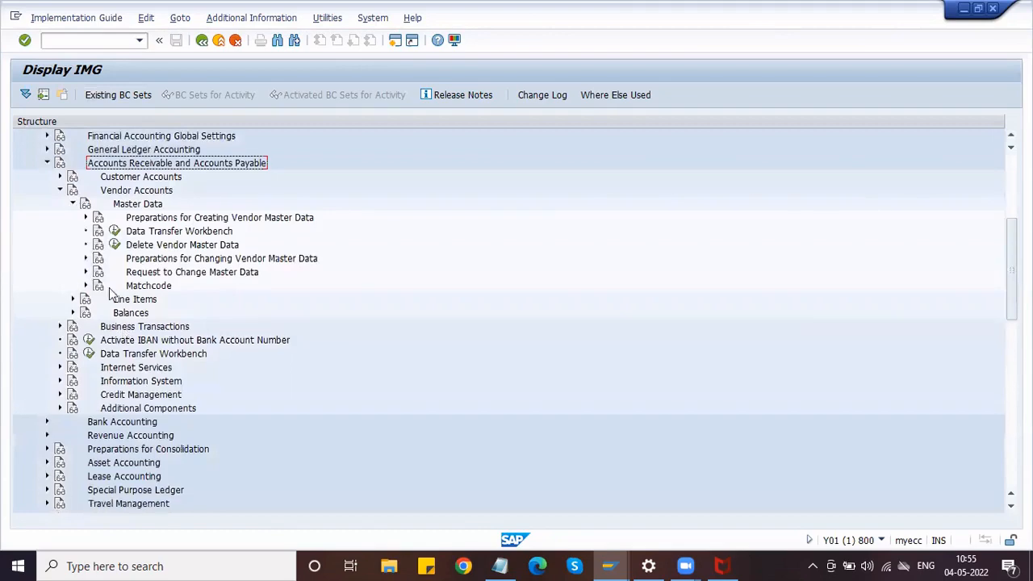
click(86, 217)
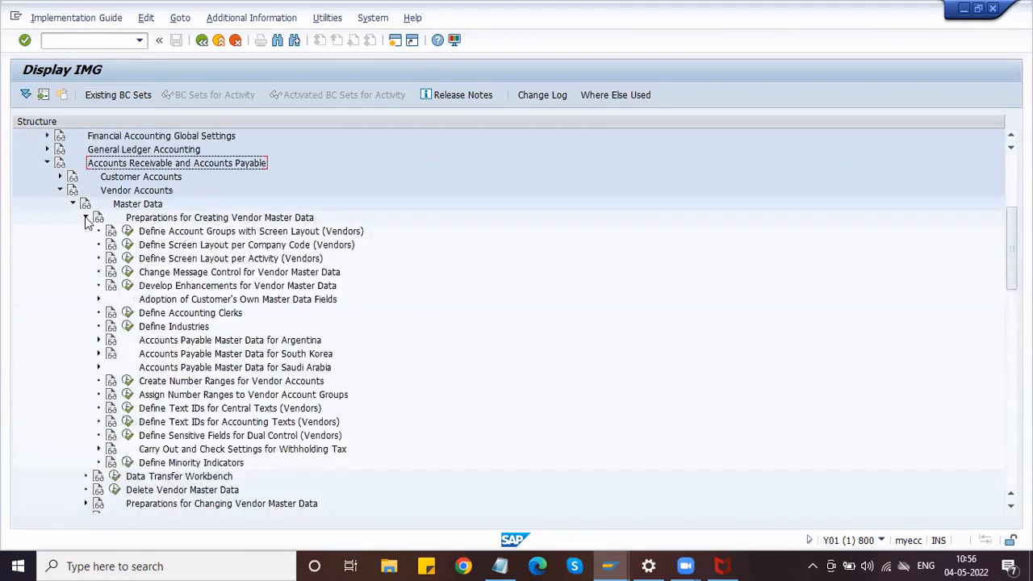
scroll(194, 236, down, 2)
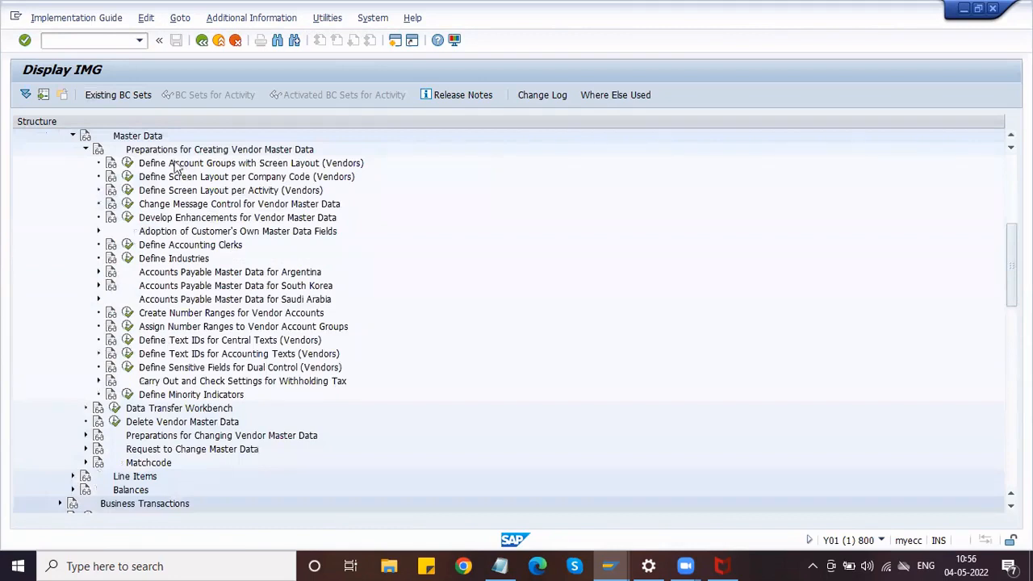
click(175, 164)
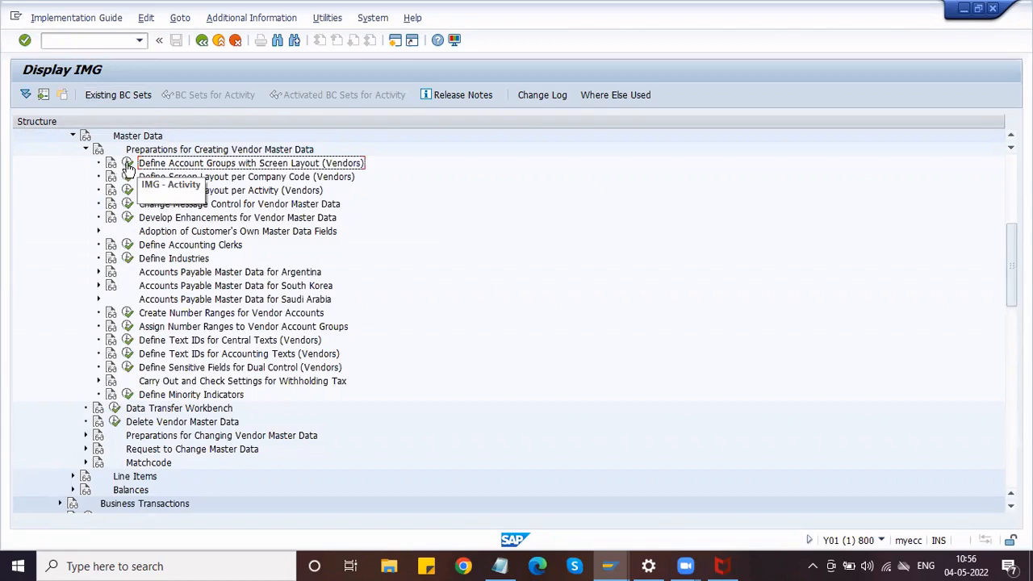
Execute Define Account Groups (Vendors), review the Vendors, Goods supplier and Invoice presented by groups, and return to Notepad.
click(129, 165)
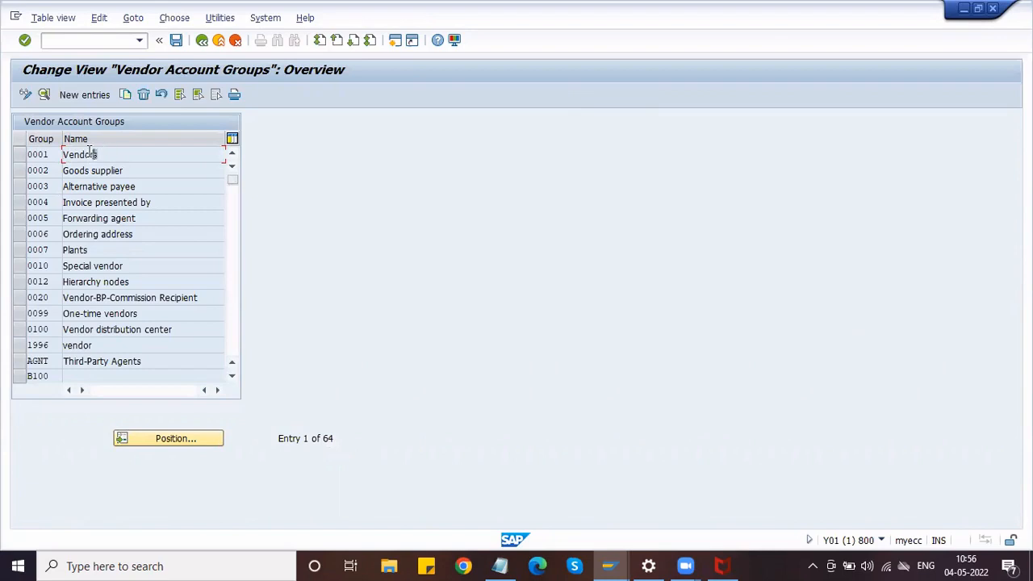
drag(95, 155, 35, 155)
drag(138, 170, 19, 168)
click(62, 169)
drag(175, 206, 40, 202)
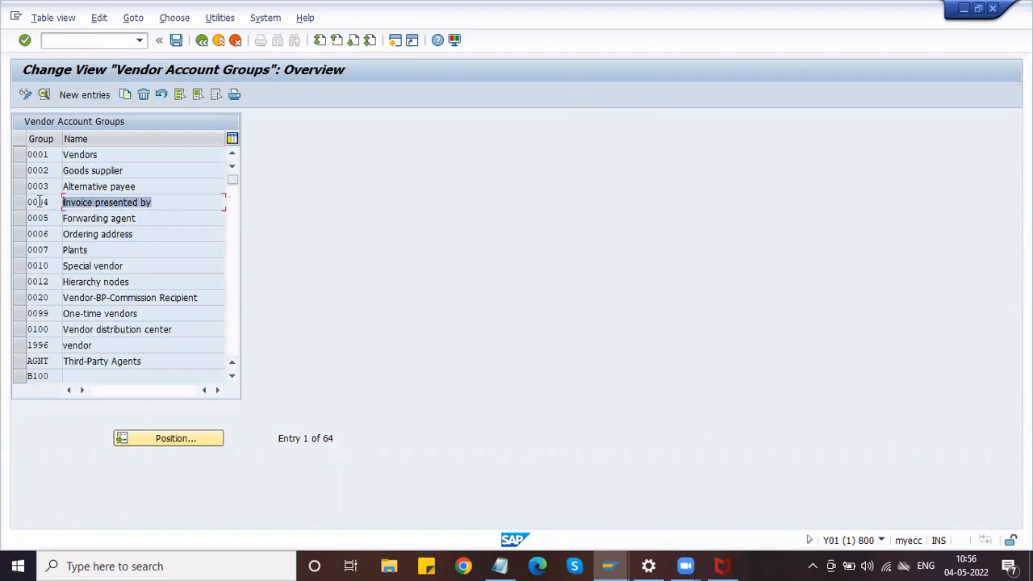
click(40, 201)
click(499, 566)
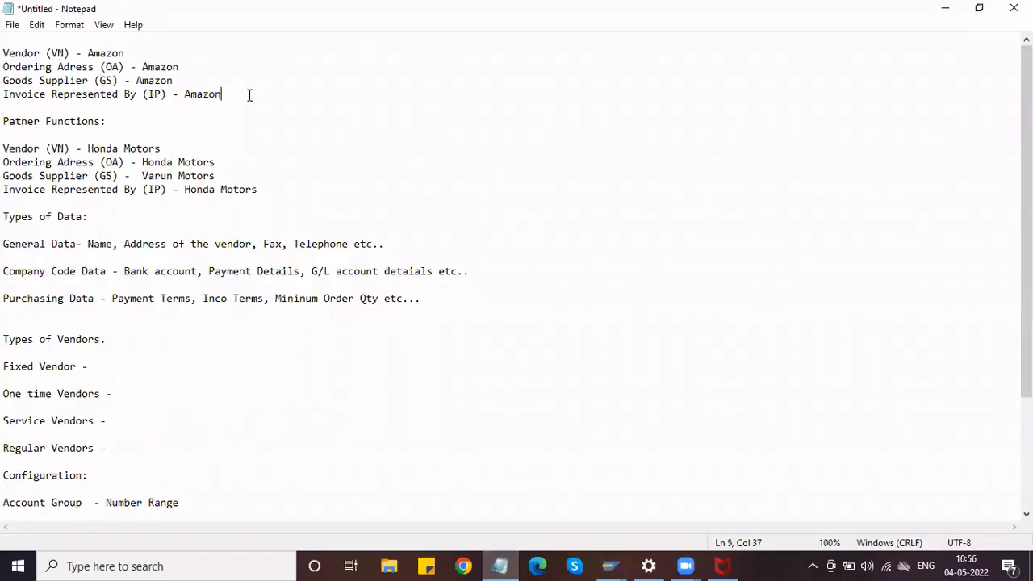
drag(249, 95, 4, 53)
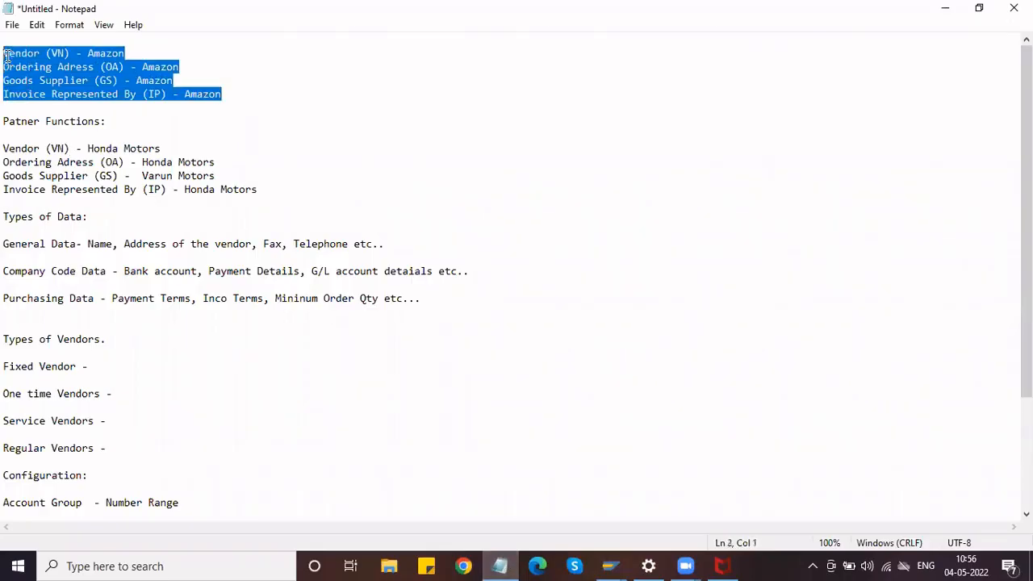
click(265, 188)
drag(258, 189, 8, 148)
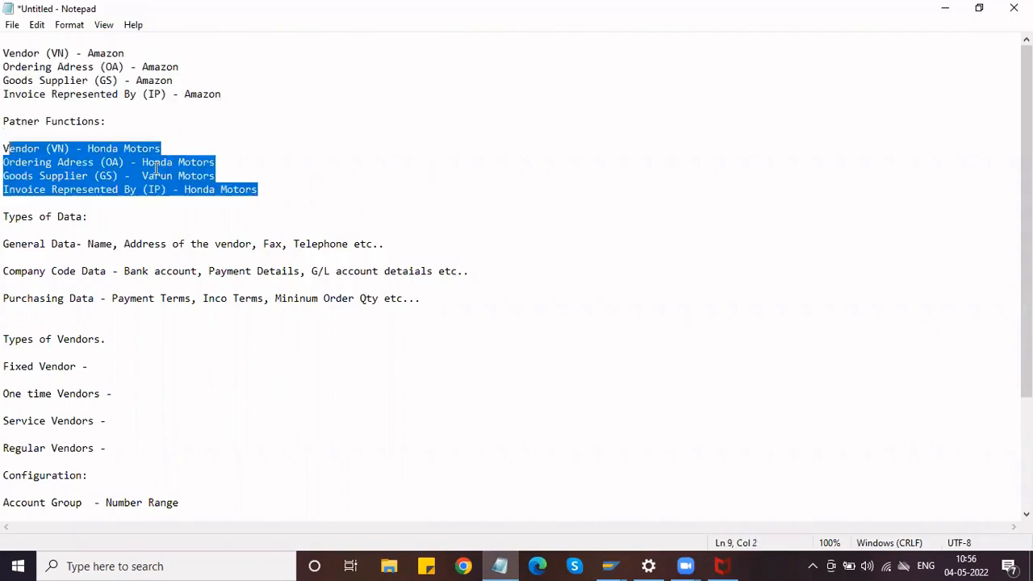
click(233, 159)
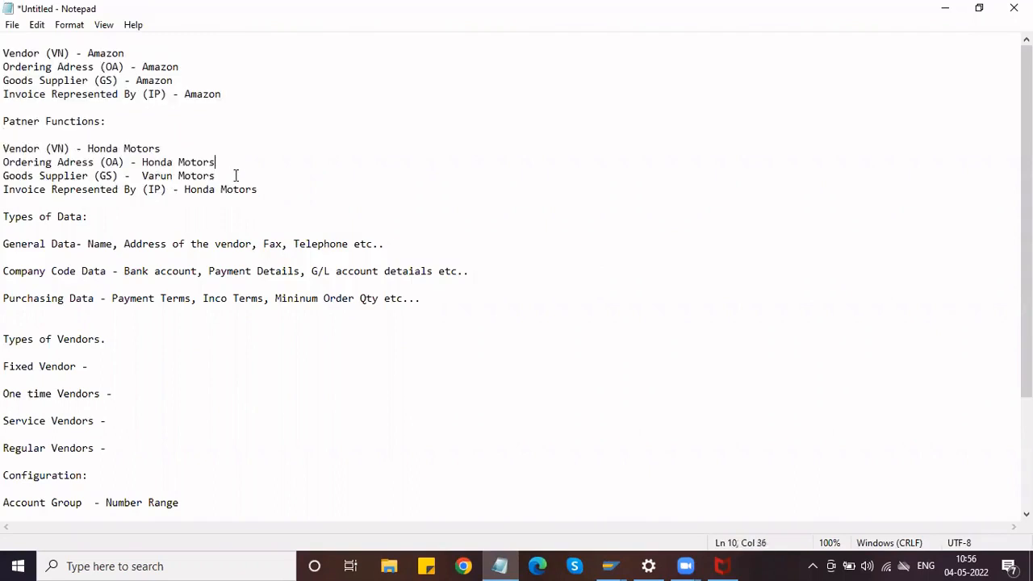
click(234, 175)
drag(5, 188, 4, 175)
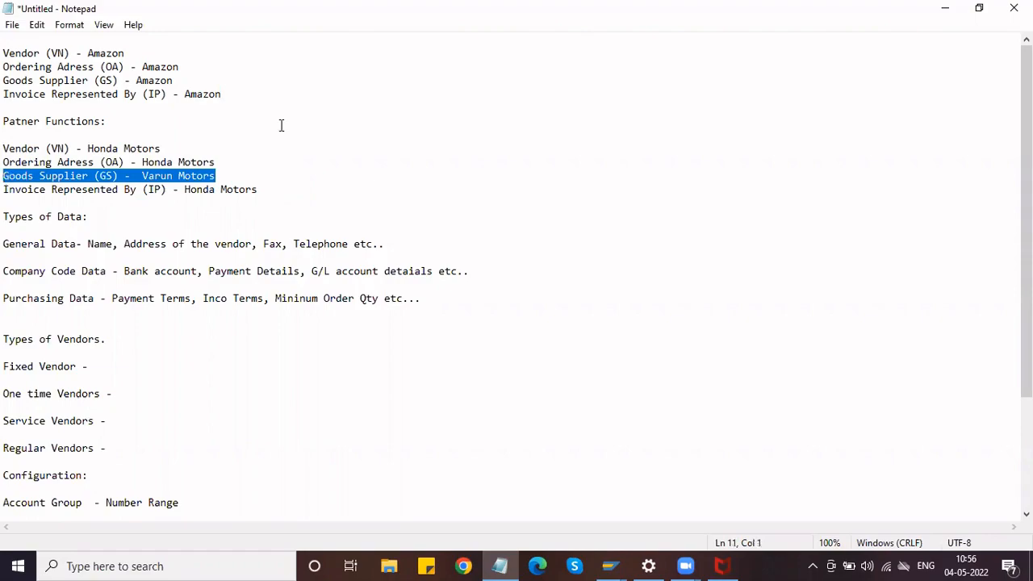
Minimize Notepad and review the Vendors, Goods supplier, Invoice presented by and Ordering address groups.
click(944, 8)
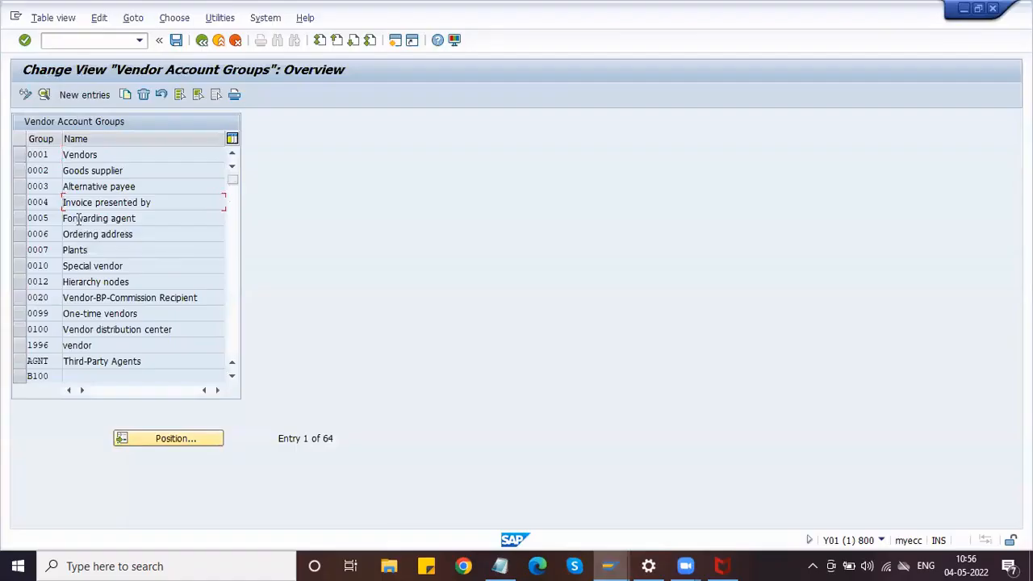
drag(134, 234, 54, 232)
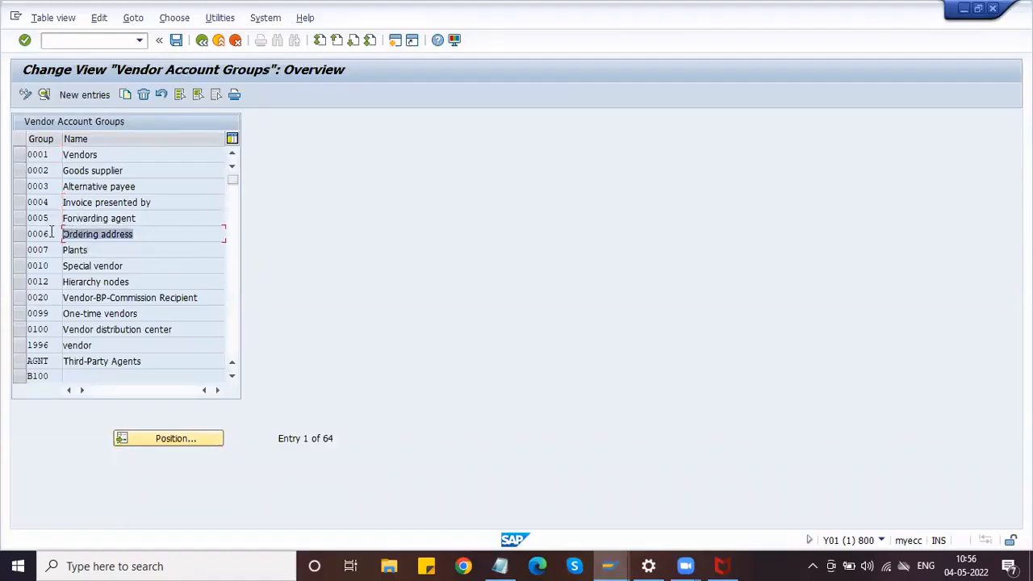
click(61, 228)
drag(134, 234, 100, 235)
click(100, 234)
click(108, 154)
click(63, 154)
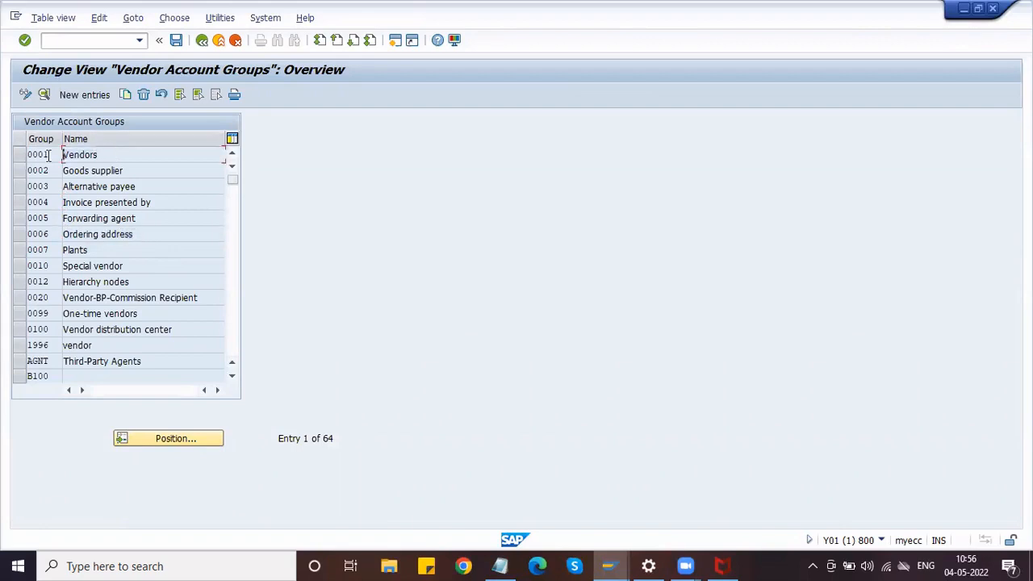
drag(137, 175, 46, 168)
click(36, 179)
drag(173, 207, 34, 209)
click(123, 234)
drag(148, 234, 35, 233)
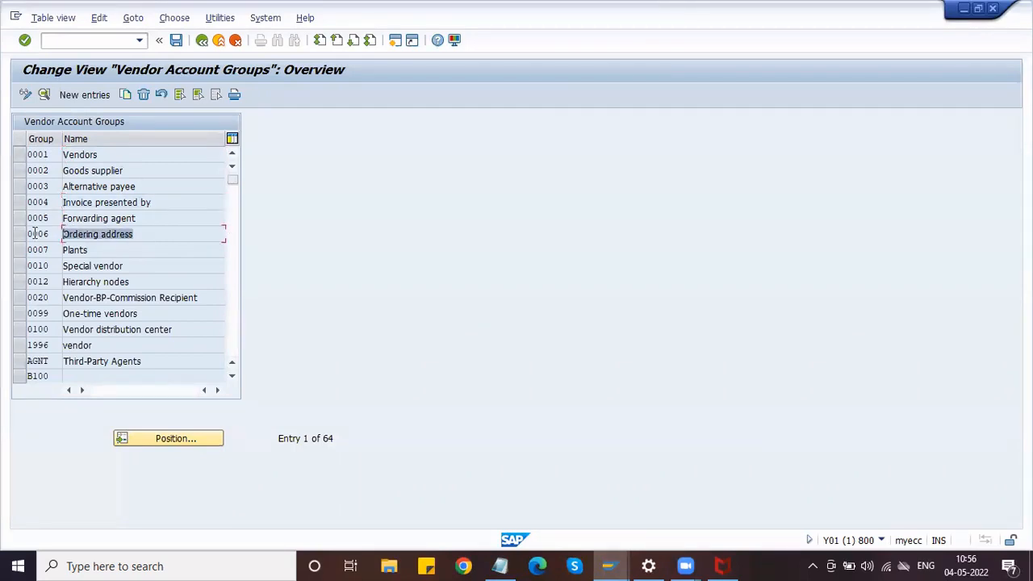
click(35, 233)
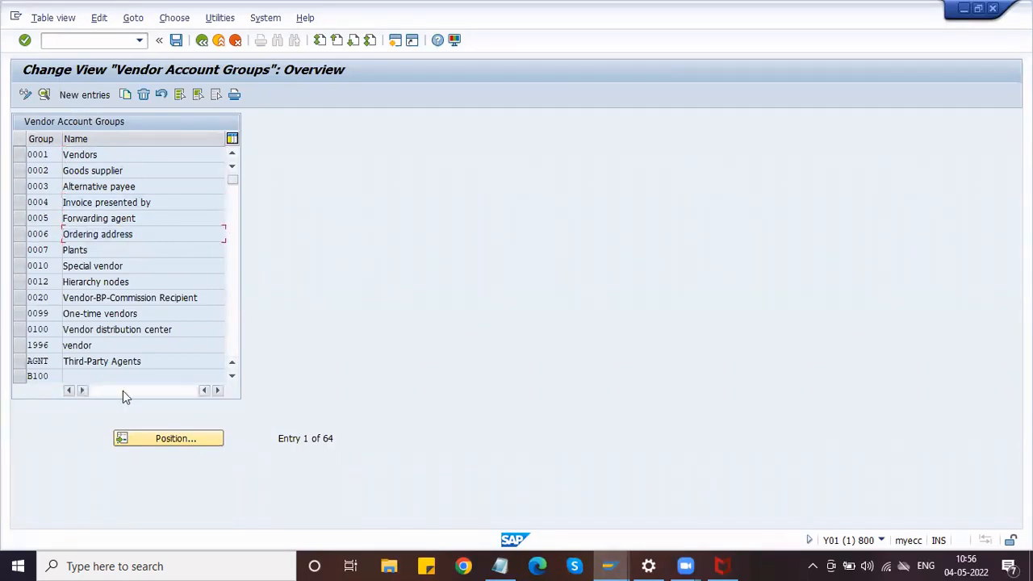
Scroll through the account group list and select the 0001 Vendors row.
scroll(100, 363, down, 18)
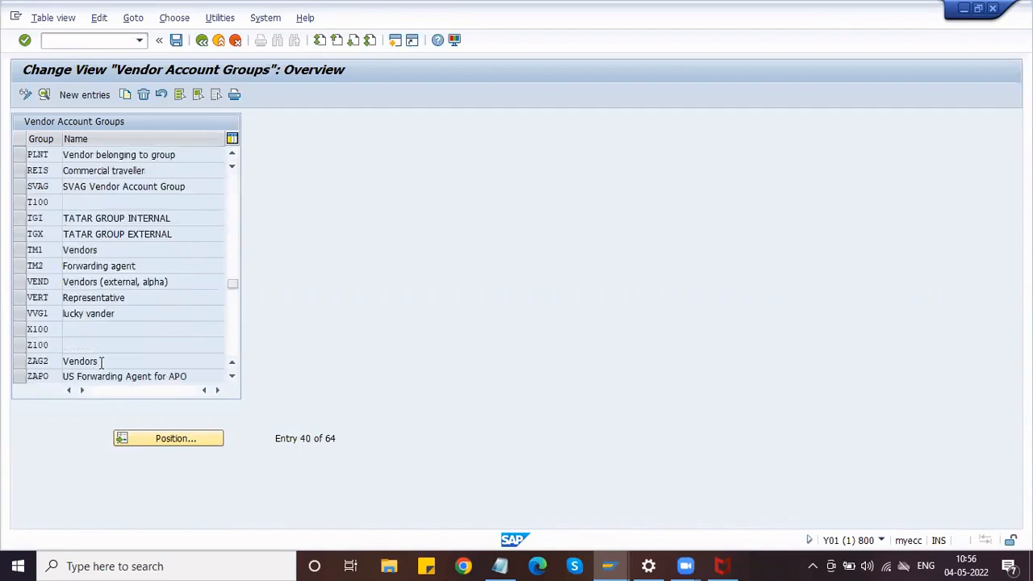
scroll(100, 365, down, 2)
scroll(100, 365, up, 8)
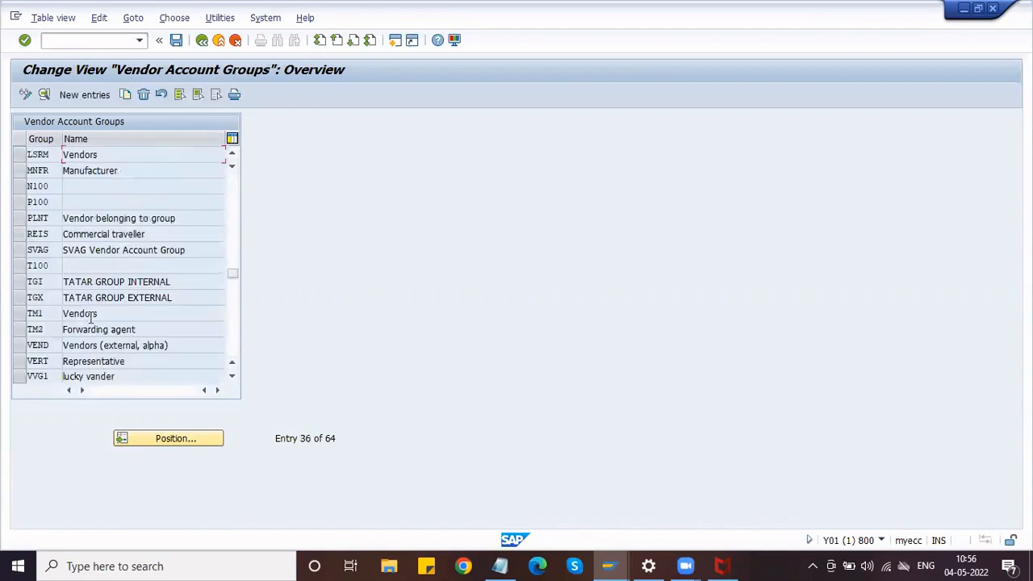
scroll(92, 321, down, 1)
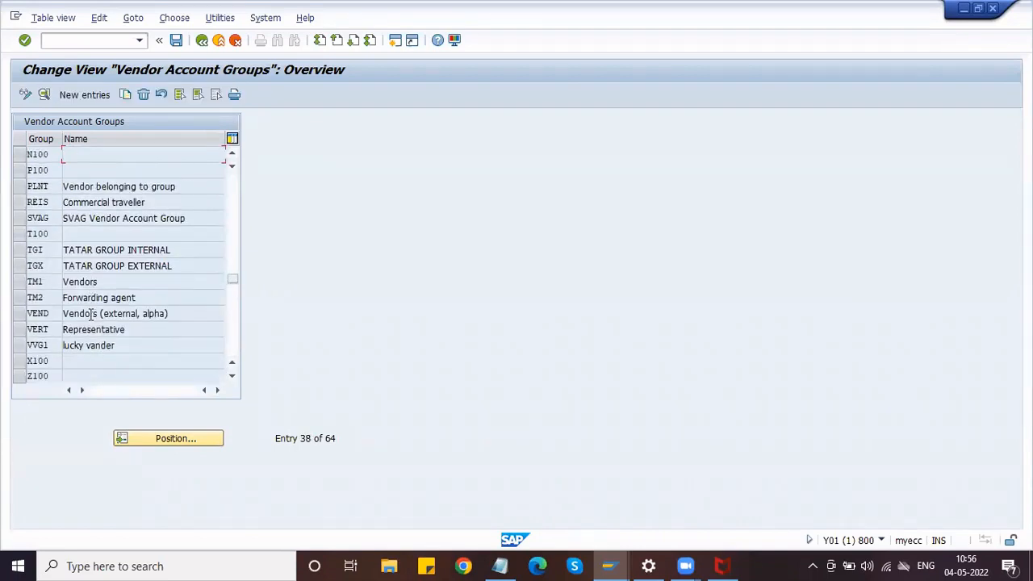
scroll(91, 315, up, 12)
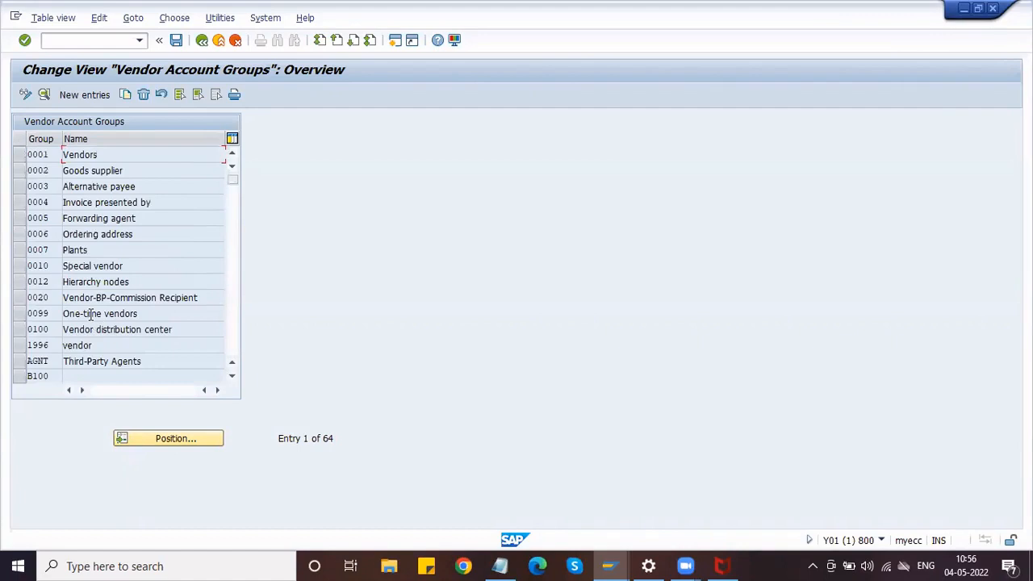
click(20, 155)
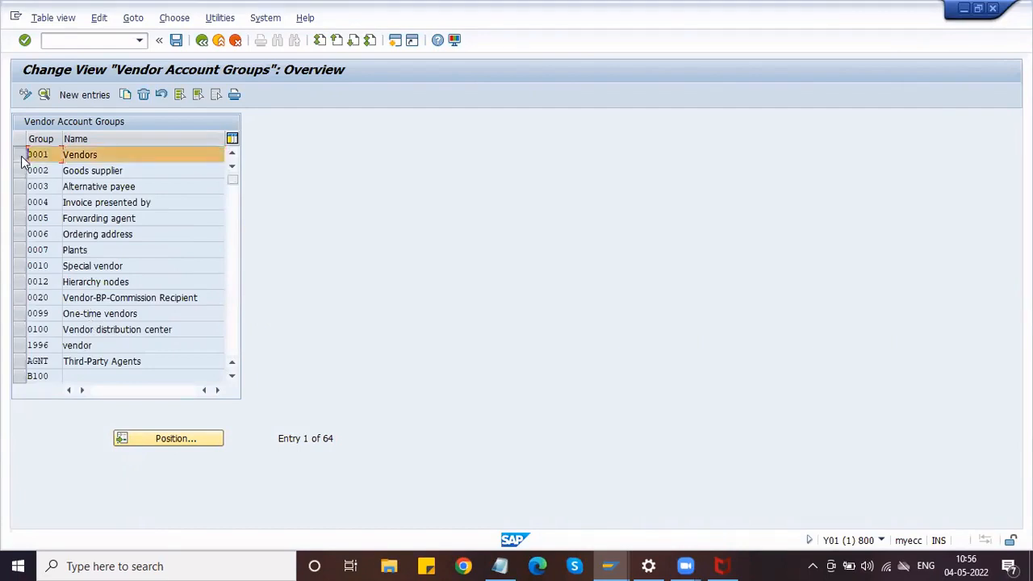
Copy the 0001 Vendors group as new account group ZVAG.
click(125, 95)
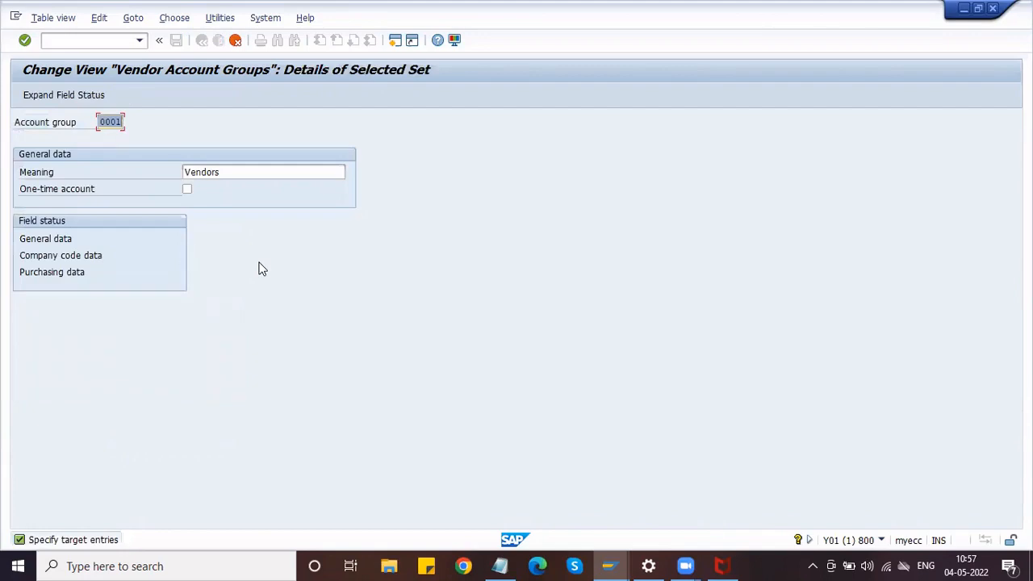
text(Z)
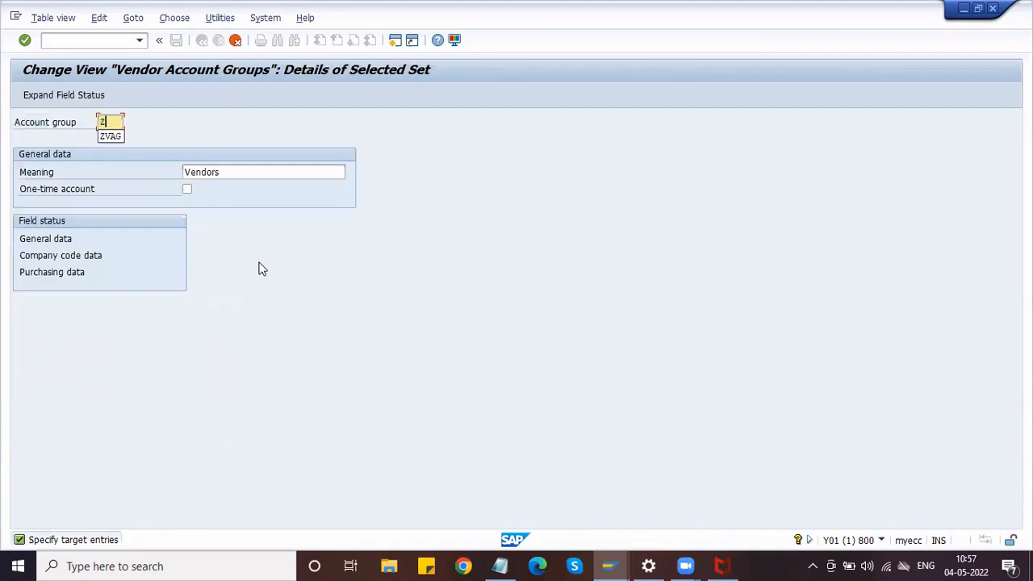
key(Down)
key(Return)
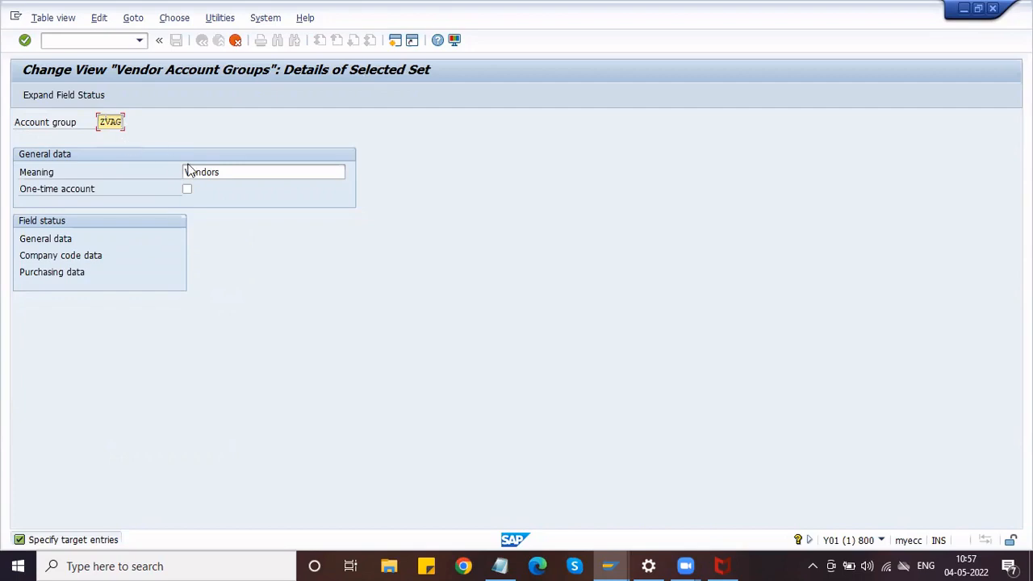
Set the ZVAG meaning to 'Honda Vendor Account Group' and confirm the entry.
click(222, 172)
double_click(222, 172)
key(BackSpace)
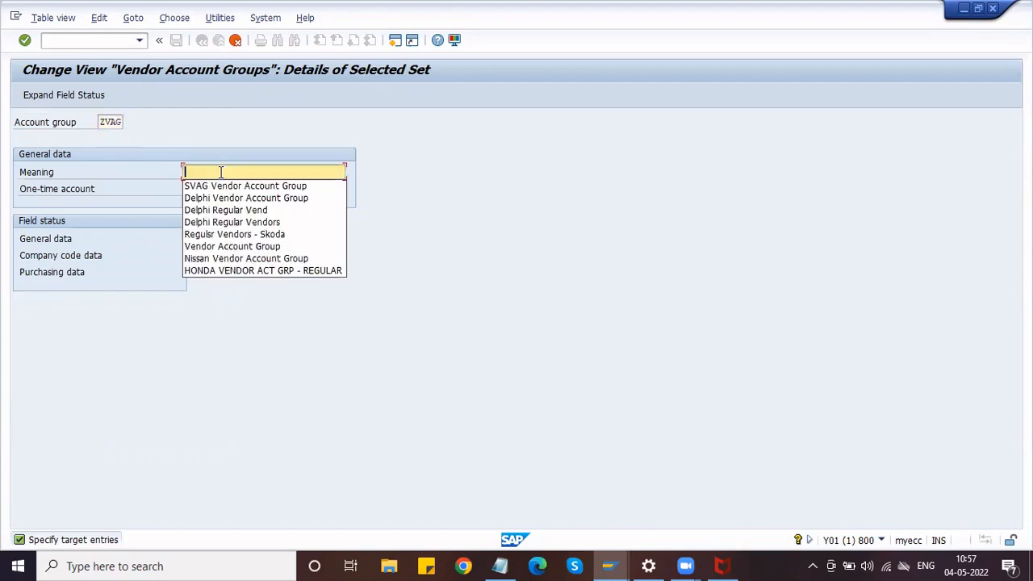
key(Down)
key(Down)
key(Return)
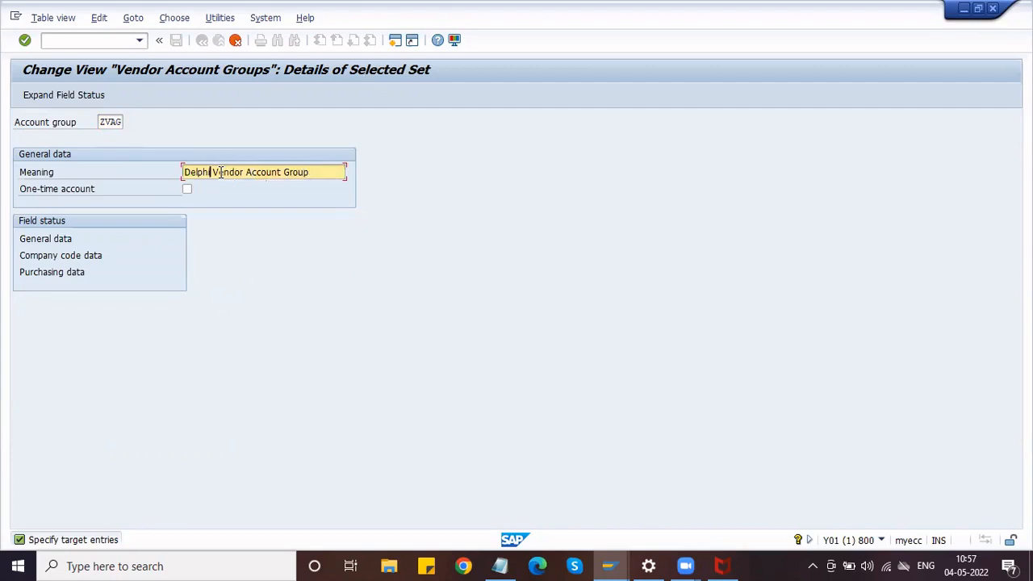
key(Delete)
key(Delete)
key(Delete)
key(Delete)
key(Delete)
key(Delete)
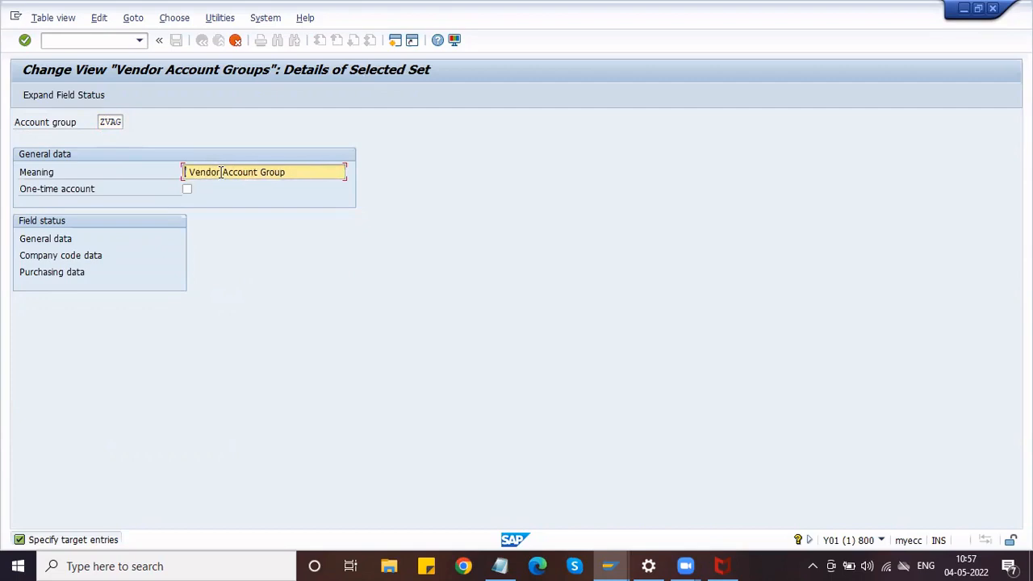
key(Delete)
text(H )
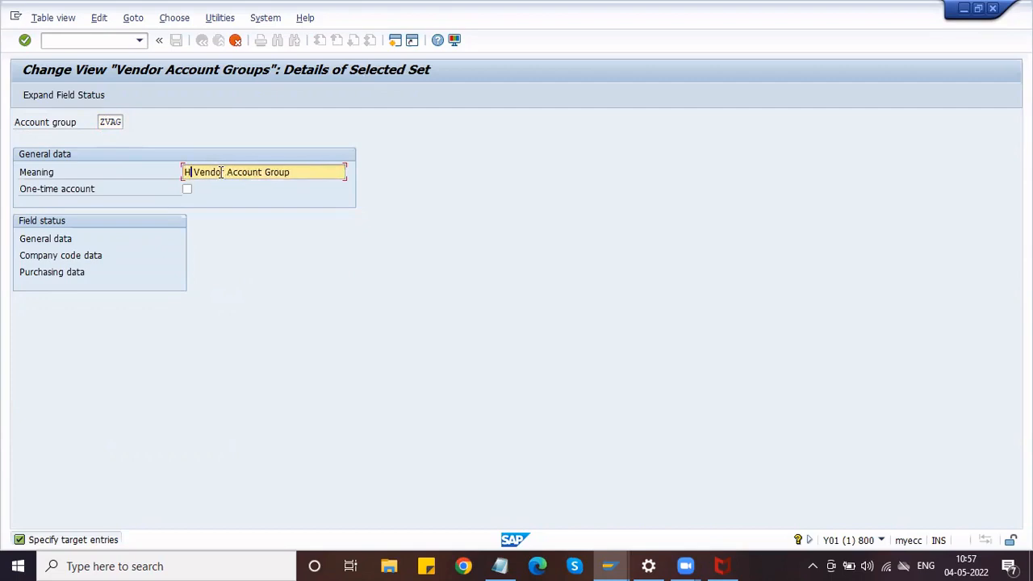
text(onda)
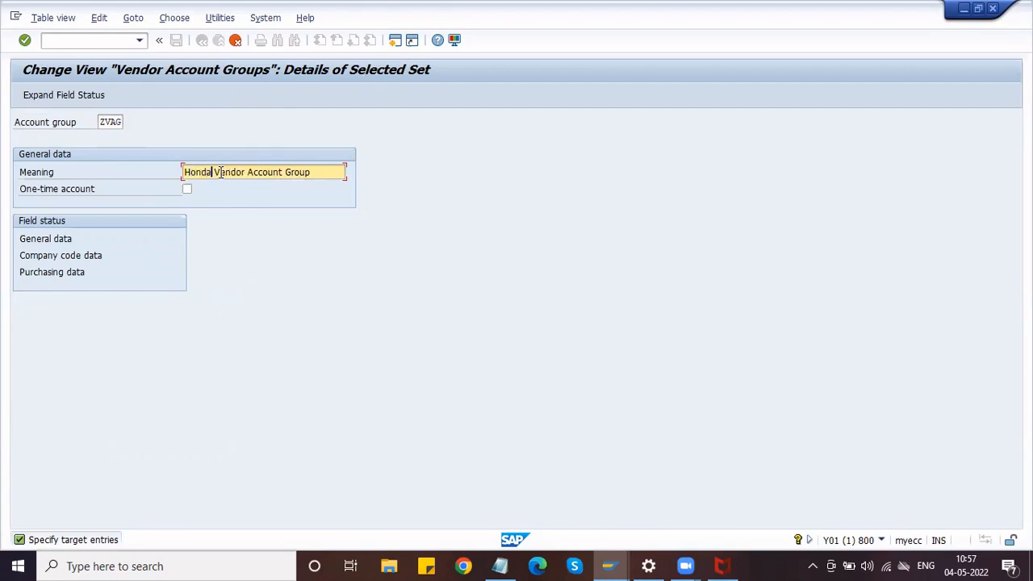
key(Return)
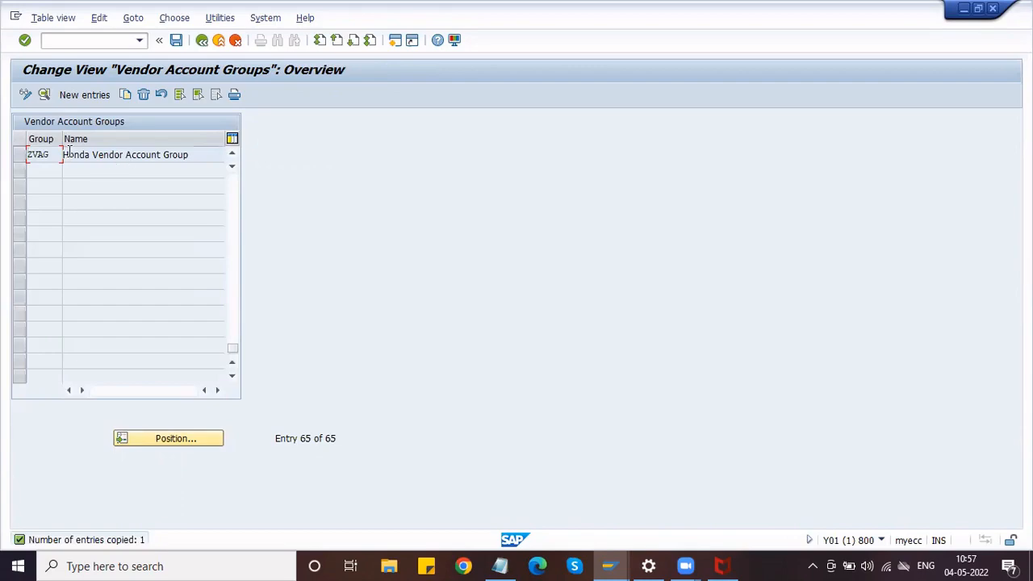
Save ZVAG under the Honda Automotives LTD customizing request and open its details.
click(178, 41)
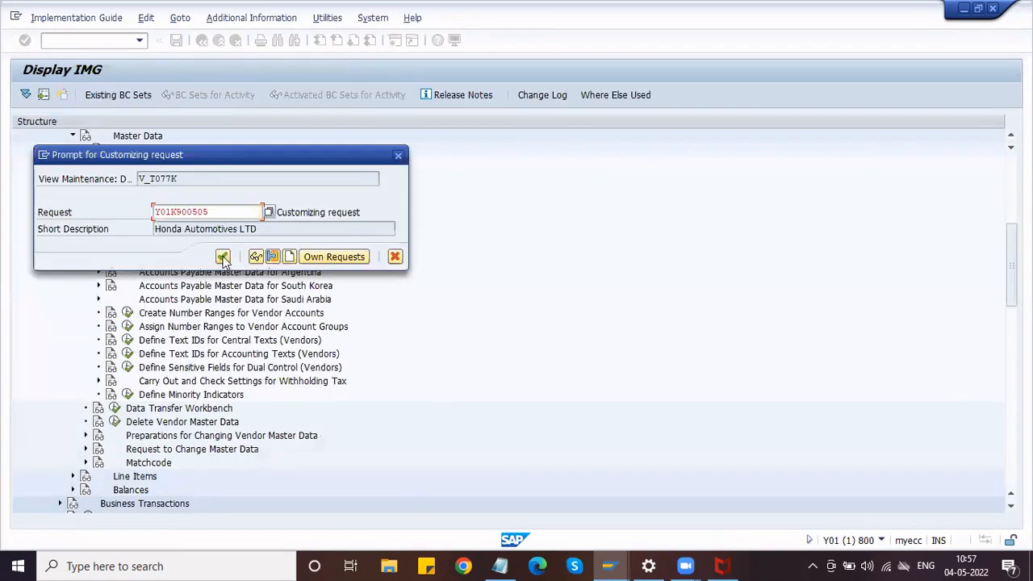
click(222, 257)
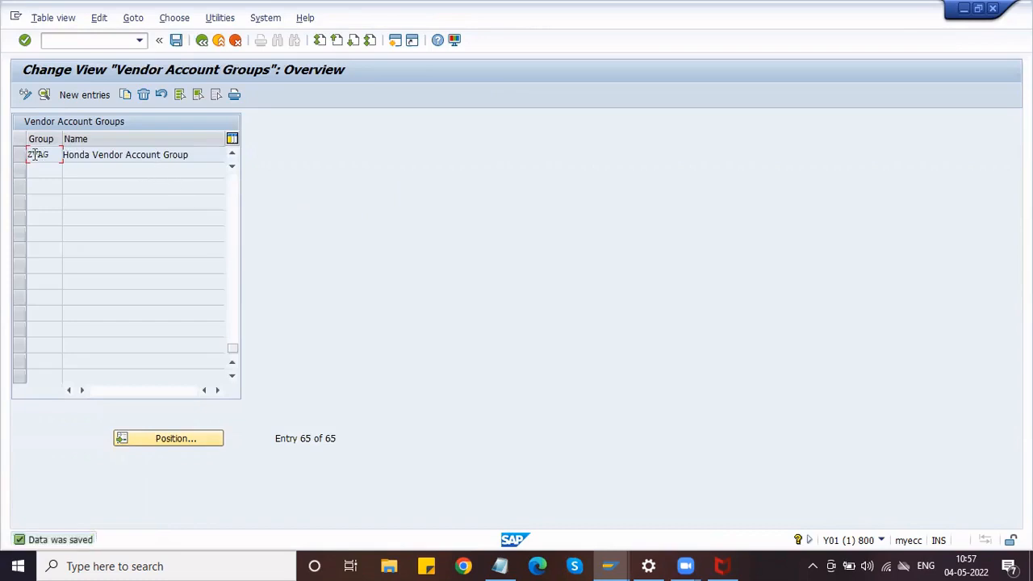
click(21, 154)
click(43, 95)
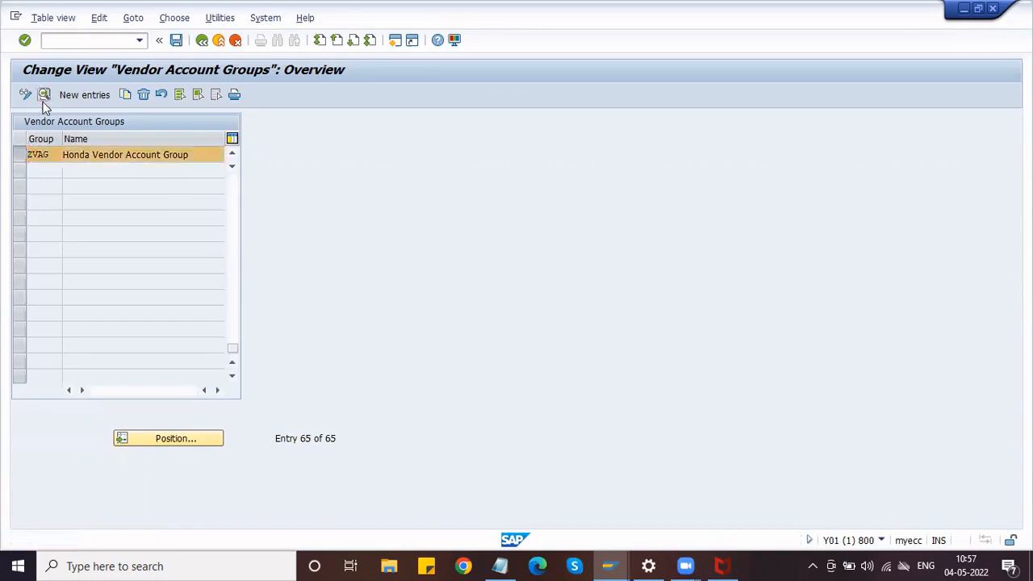
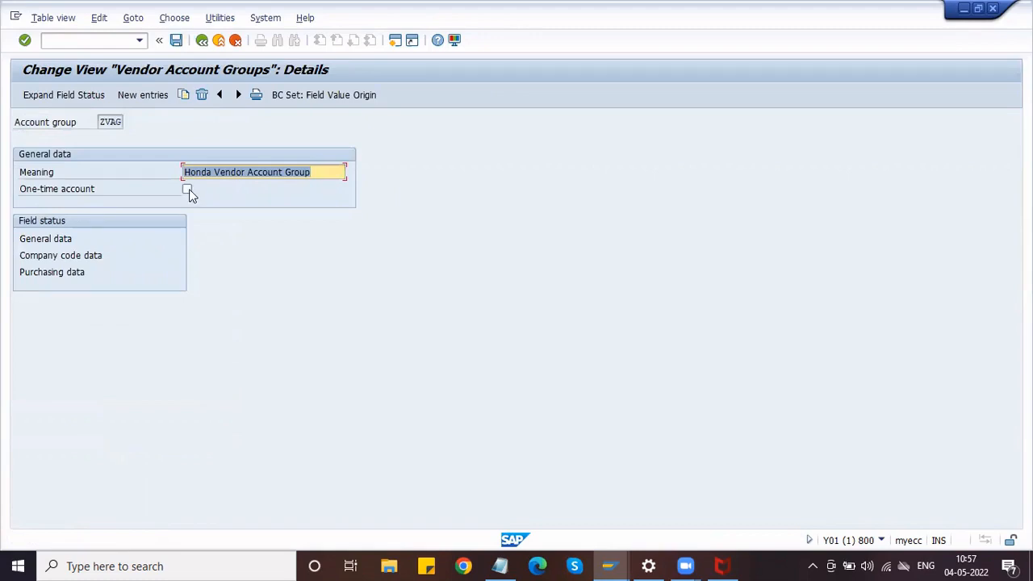
Make Form of address an optional entry in ZVAG's General data > Address field status.
double_click(50, 239)
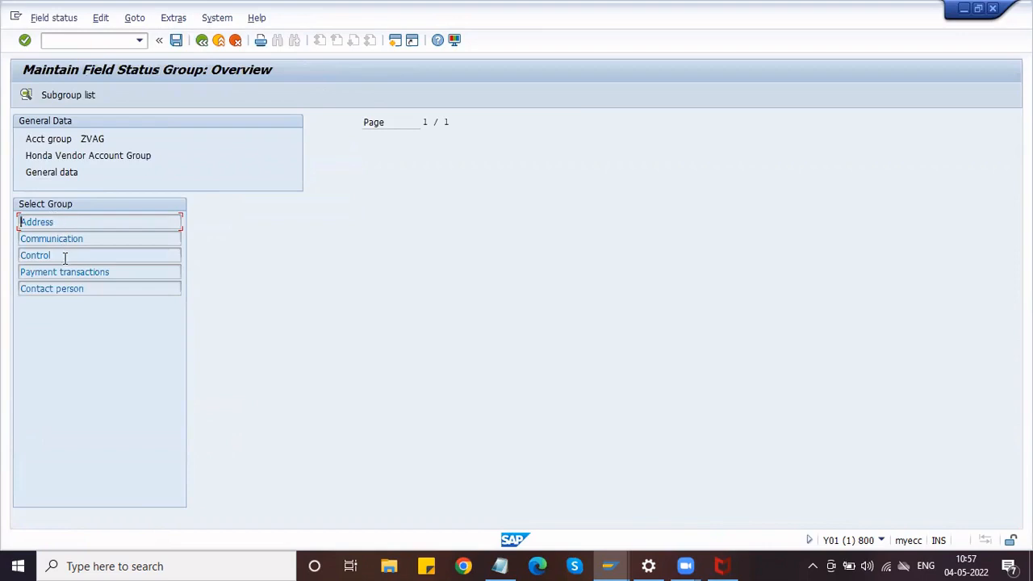
double_click(64, 224)
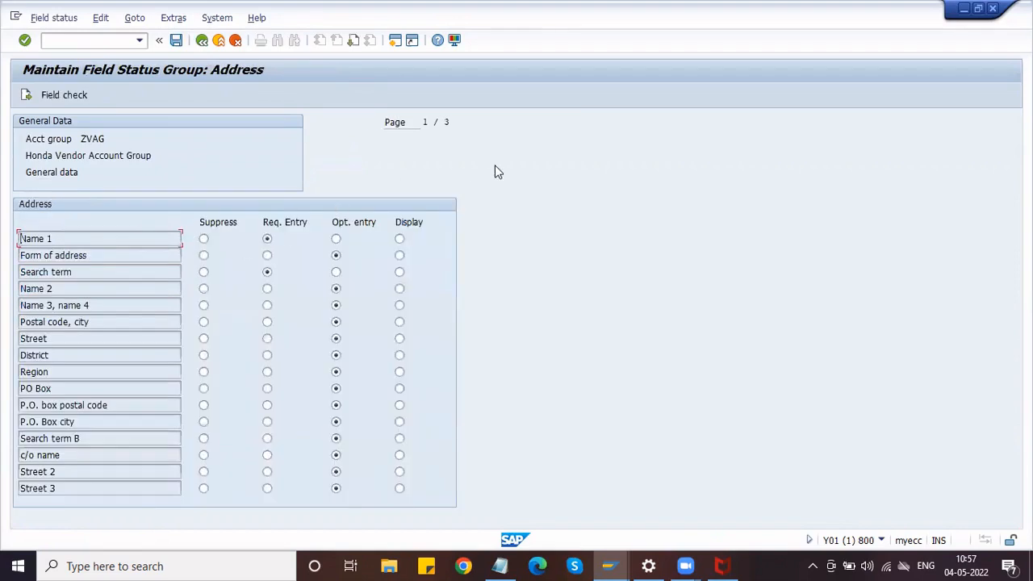
click(335, 255)
Return to the vendor account group list and save ZVAG.
click(203, 41)
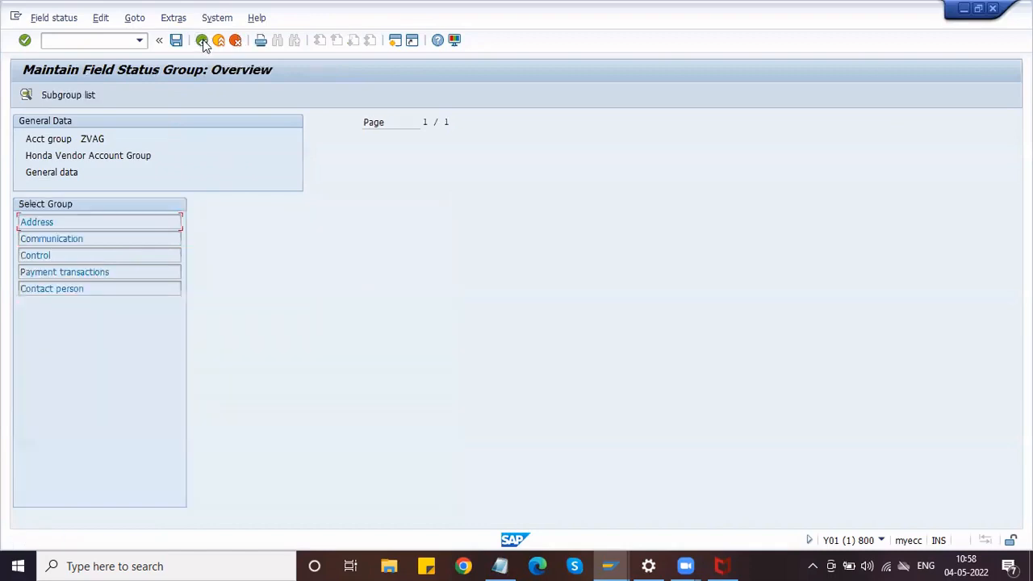
click(203, 41)
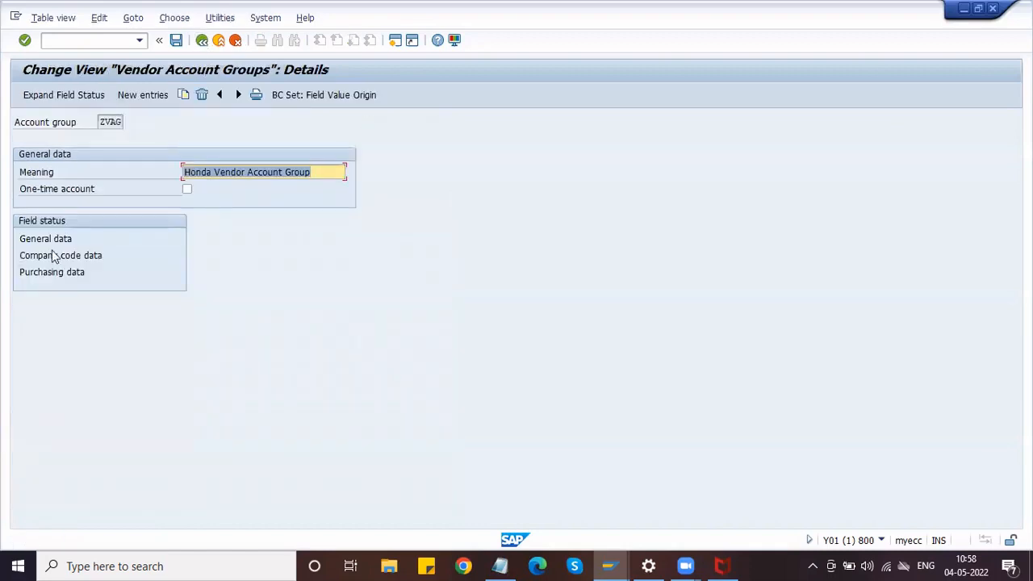
click(202, 41)
click(176, 41)
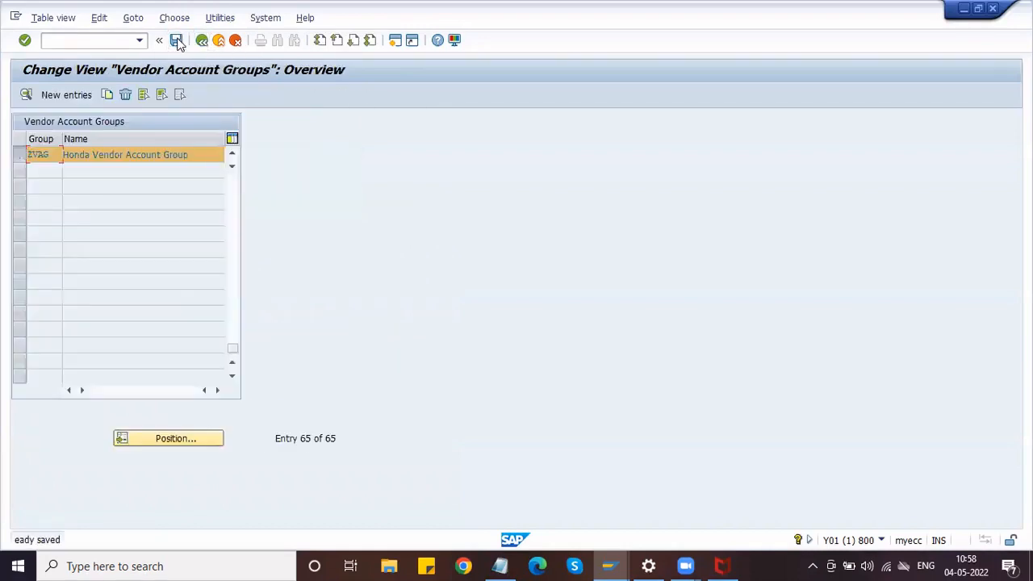
Go back to the IMG and run Create Number Ranges for Vendor Accounts.
click(202, 42)
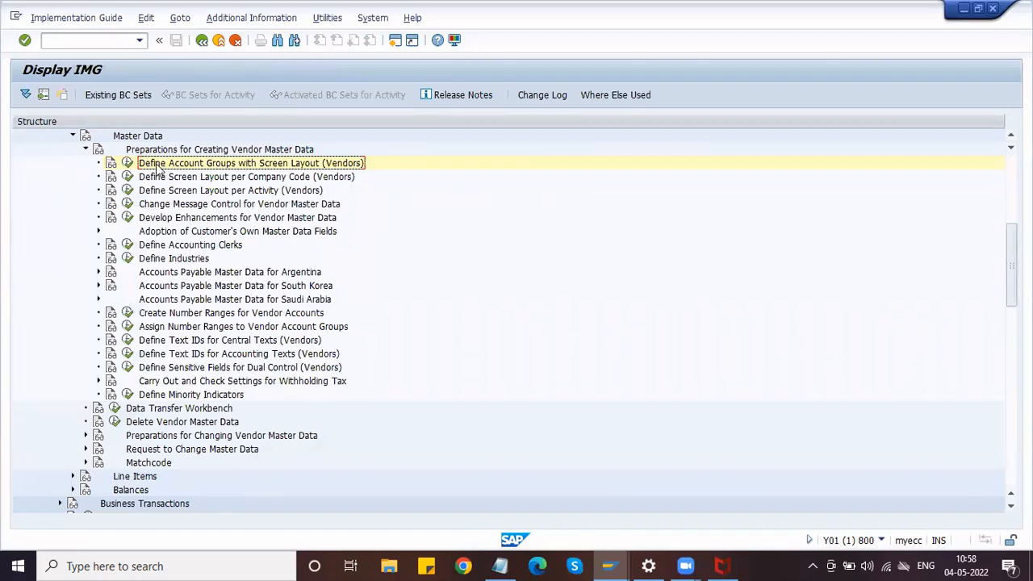
click(162, 316)
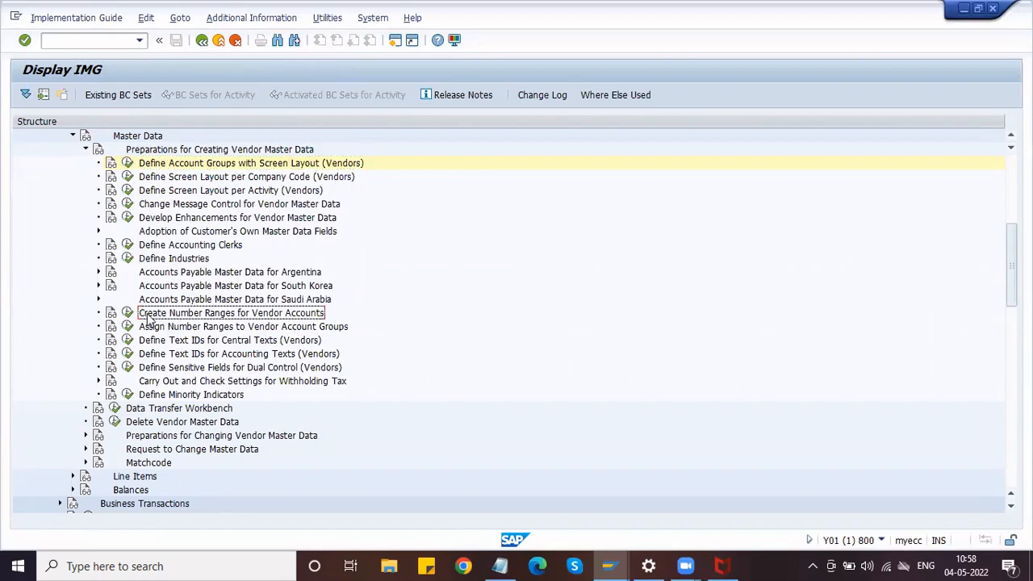
click(127, 314)
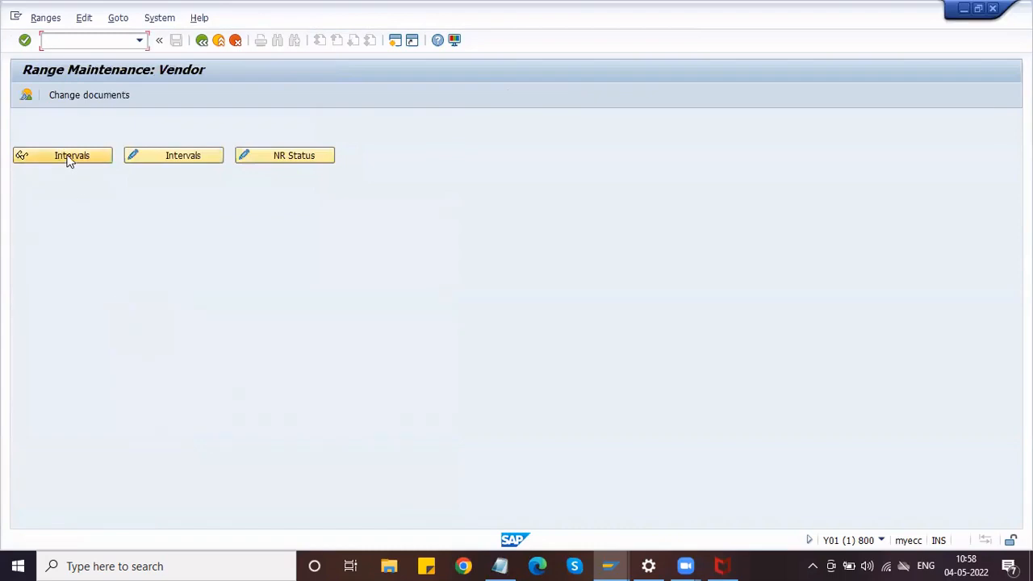
Display and scroll through the existing vendor number intervals, then leave the display.
click(70, 154)
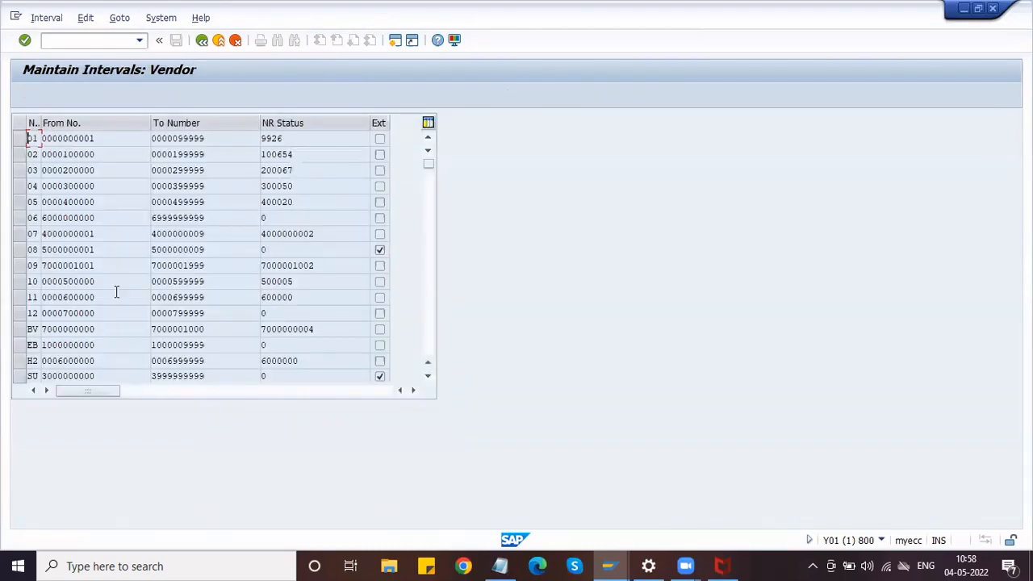
scroll(116, 292, down, 1)
scroll(116, 293, up, 1)
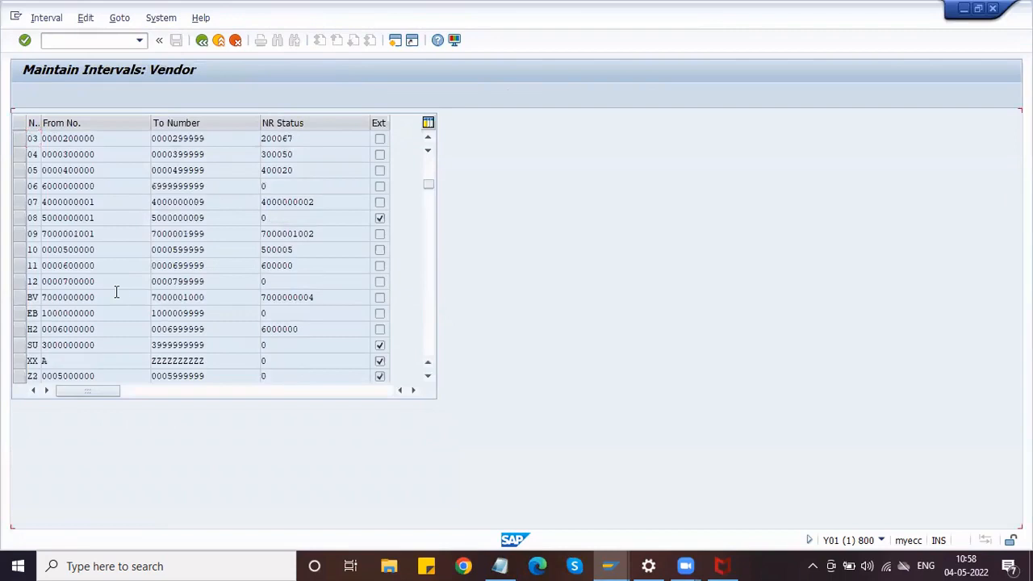
scroll(116, 293, up, 1)
scroll(116, 295, down, 1)
scroll(116, 297, down, 1)
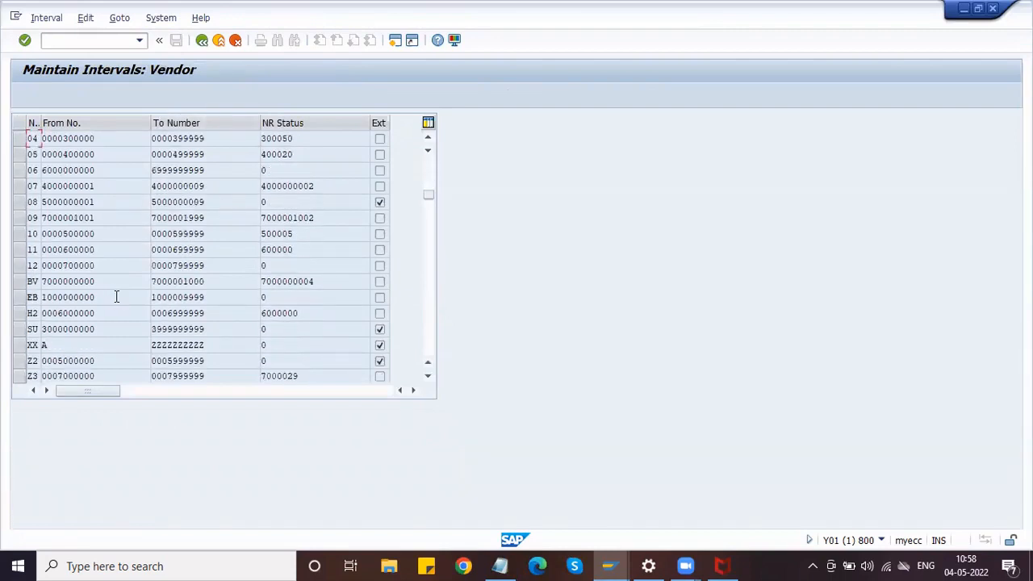
scroll(123, 250, down, 3)
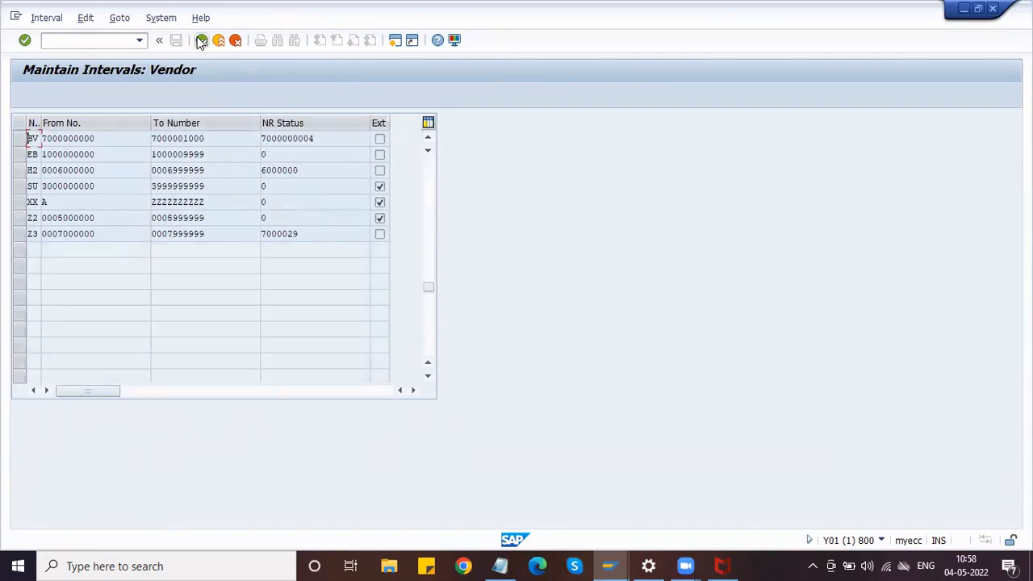
click(202, 39)
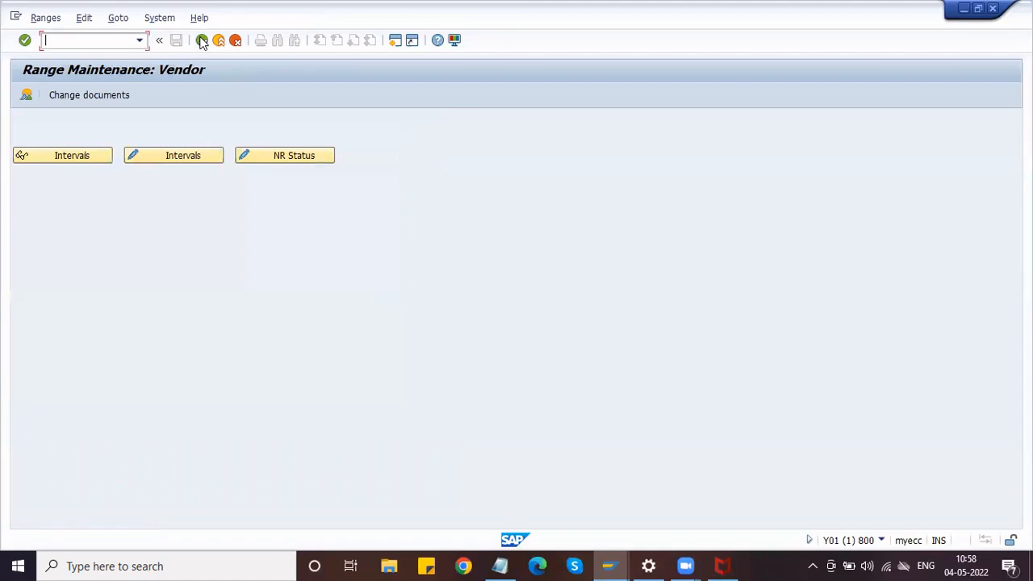
click(27, 95)
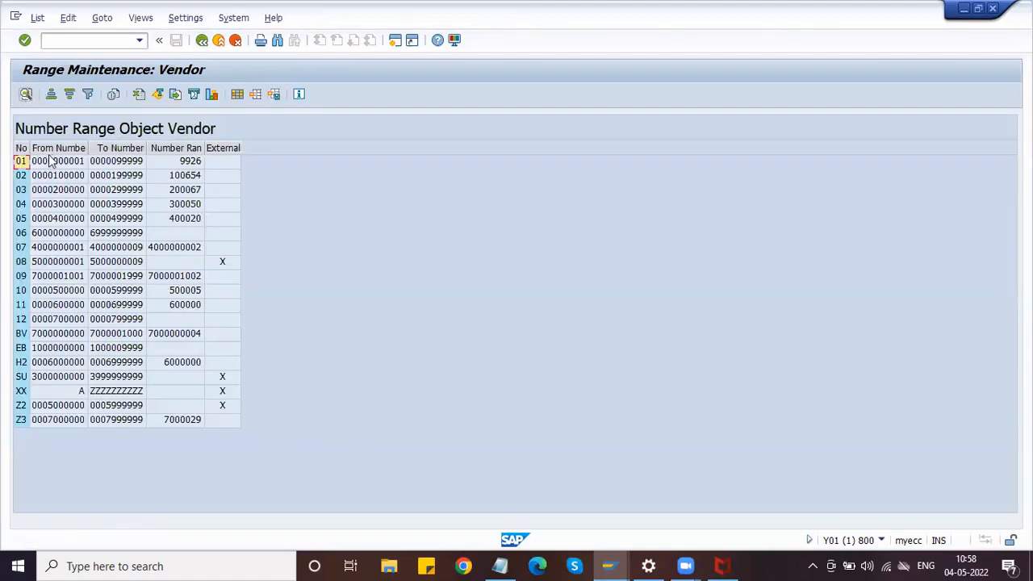
click(53, 149)
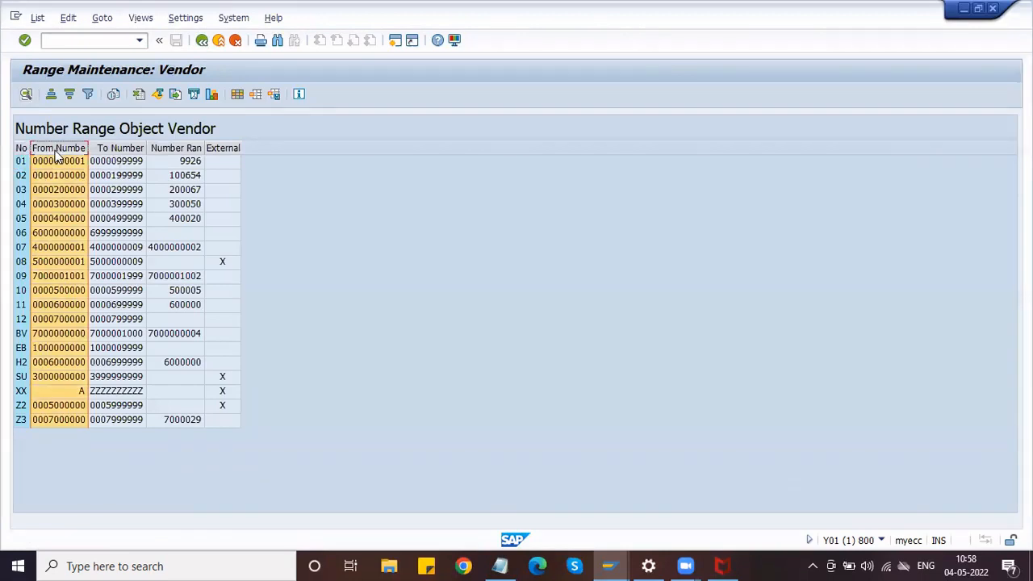
click(51, 95)
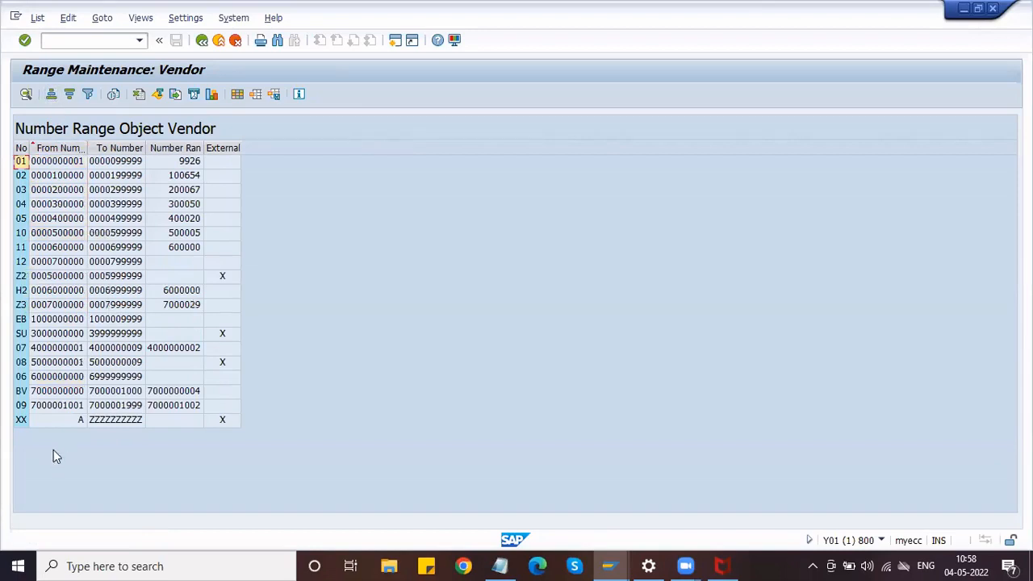
click(133, 408)
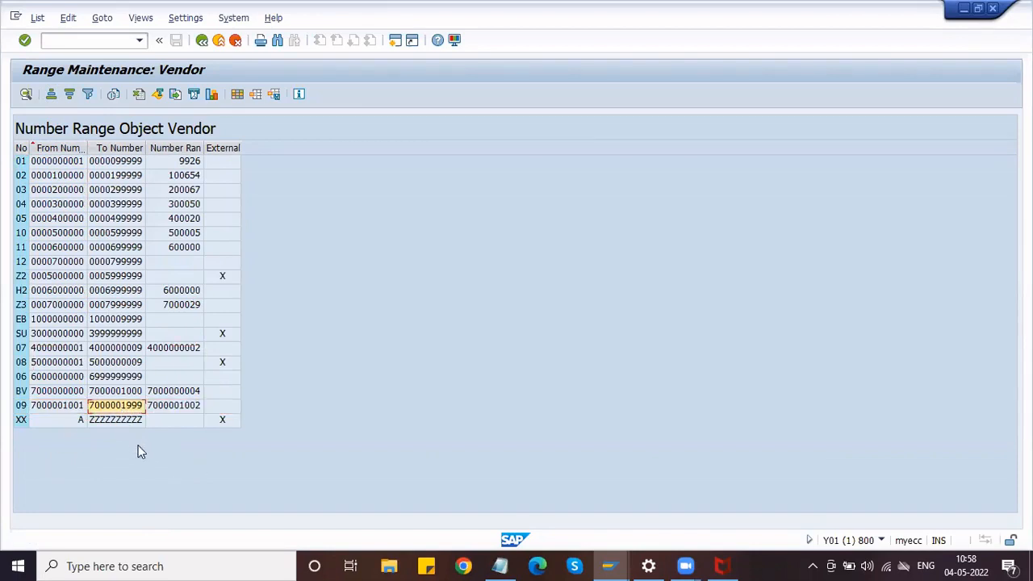
click(138, 445)
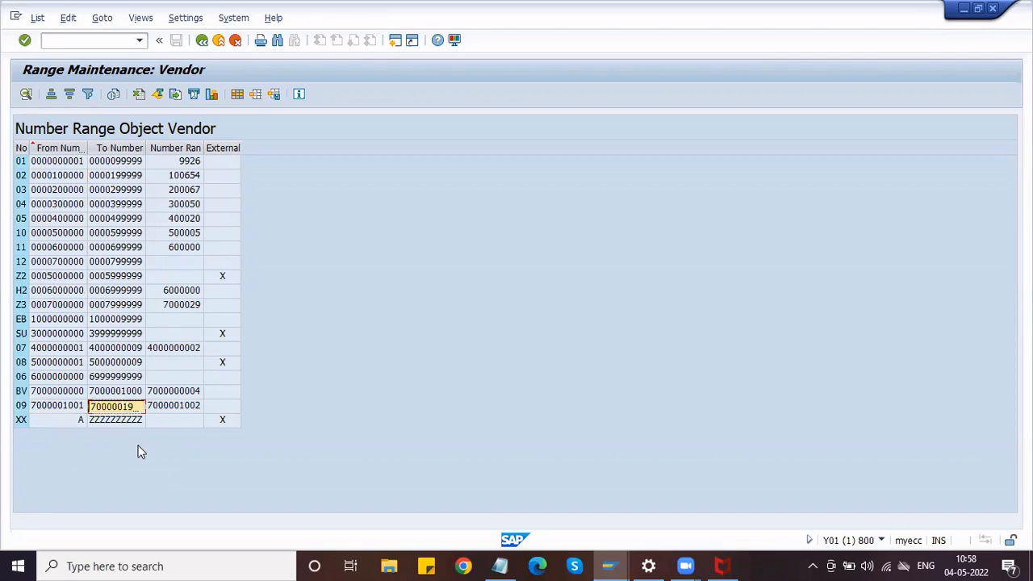
click(201, 44)
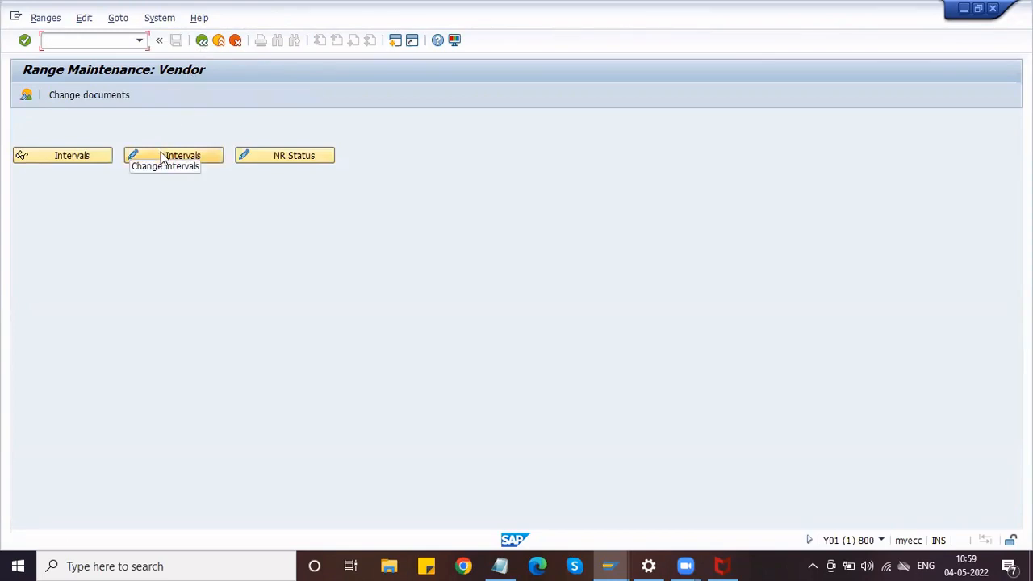
click(162, 157)
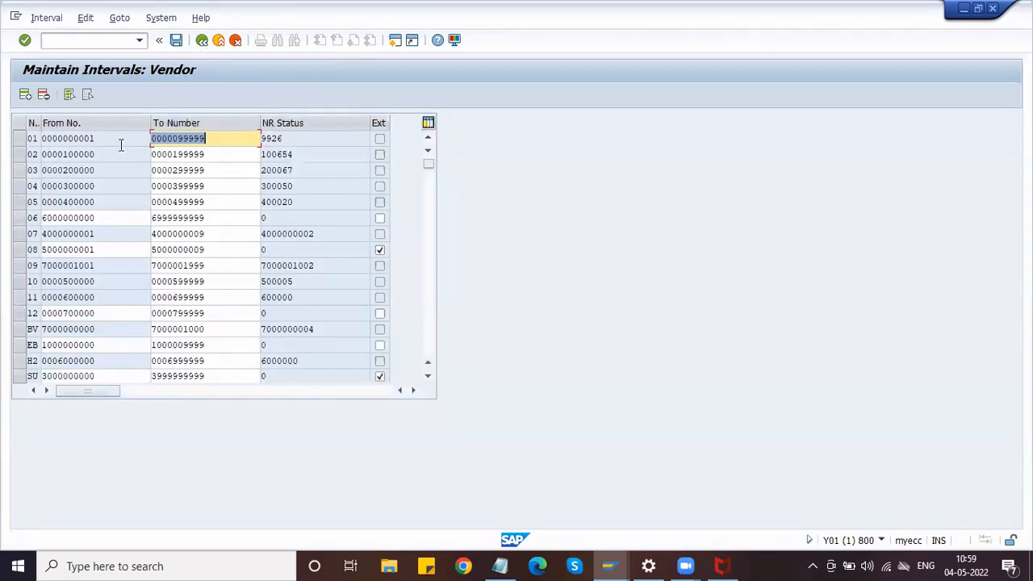
click(25, 96)
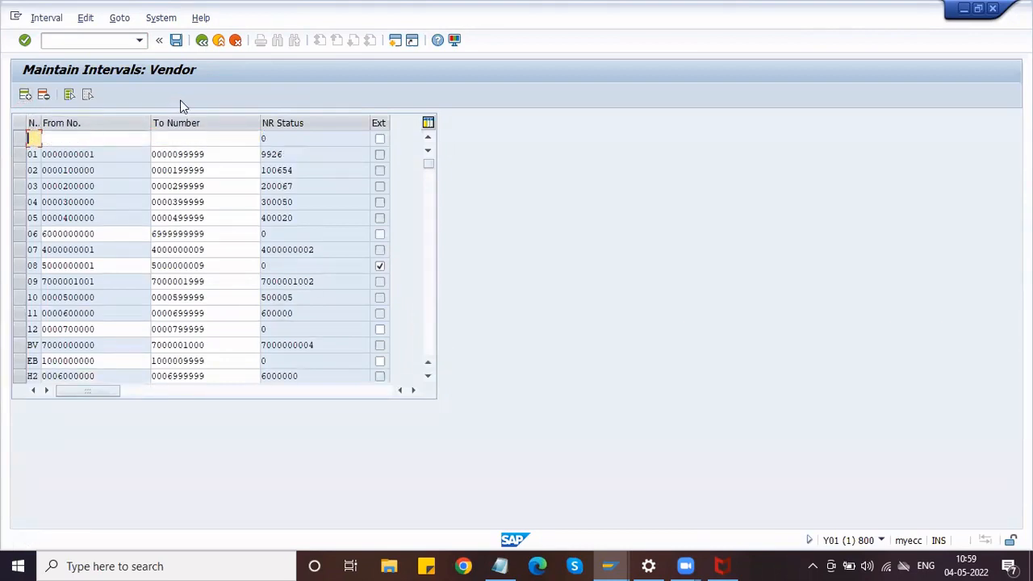
text(ZV)
key(Tab)
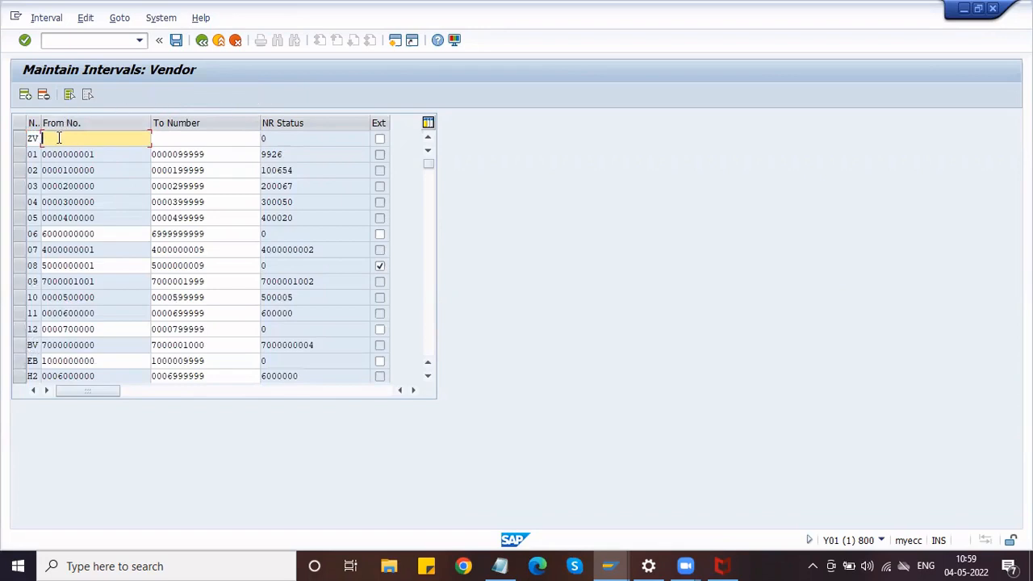
key(ctrl+v)
key(BackSpace)
key(BackSpace)
text(2000)
key(Tab)
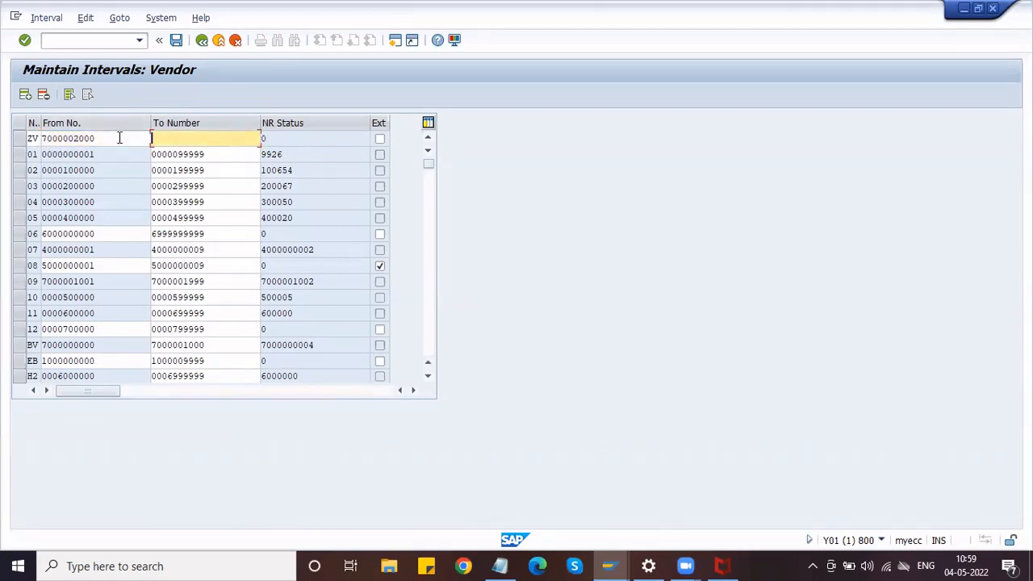
click(41, 139)
click(180, 134)
key(ctrl+v)
text(5)
key(Return)
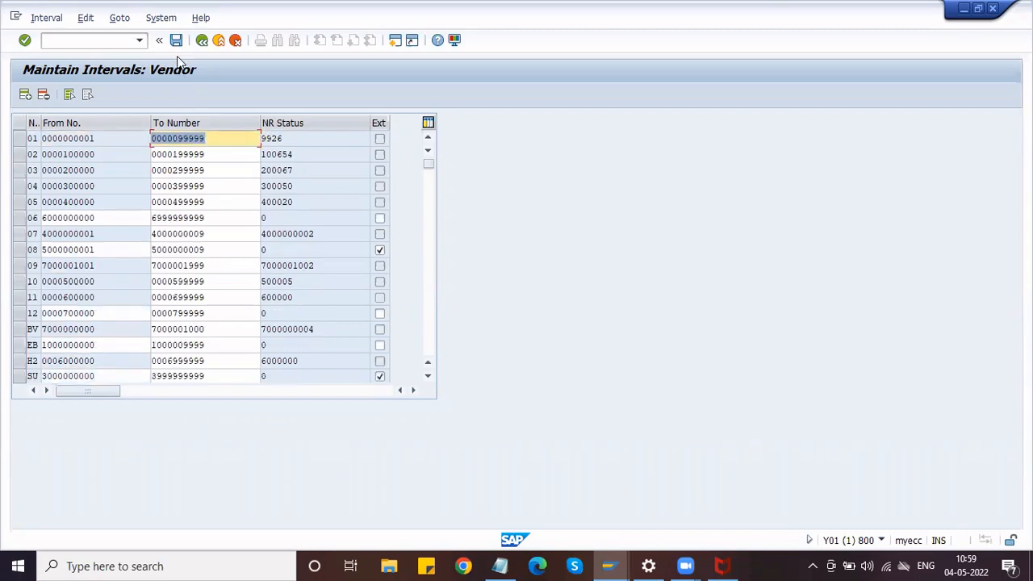
Save the ZV interval, acknowledge the transport notice and return to the IMG tree.
click(177, 44)
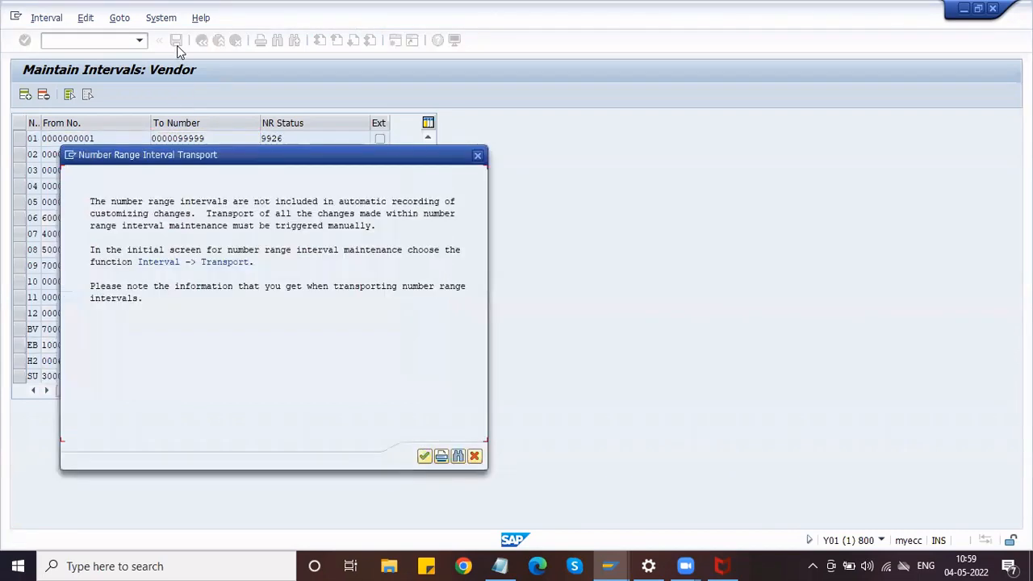
click(423, 456)
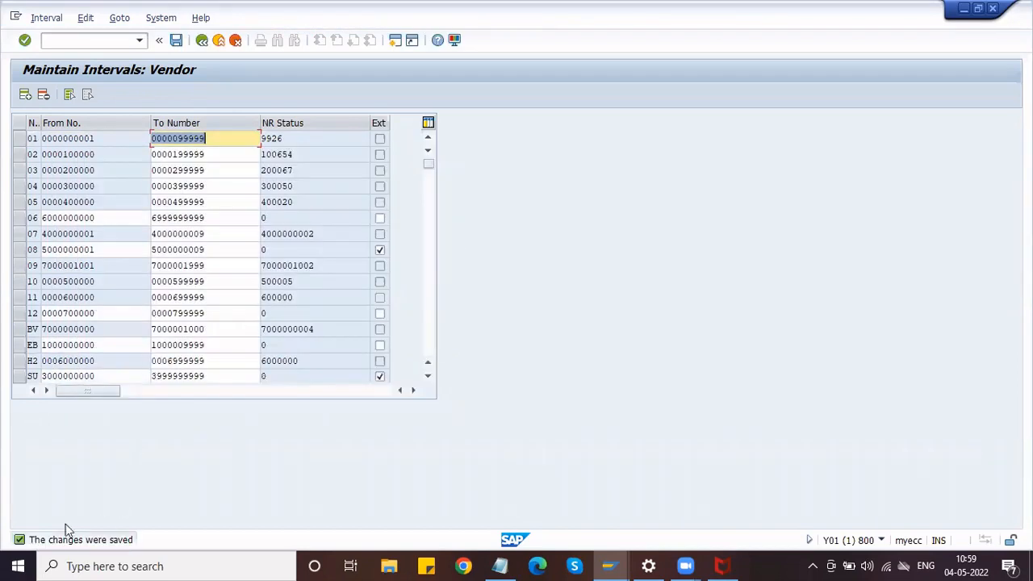
click(201, 40)
click(500, 566)
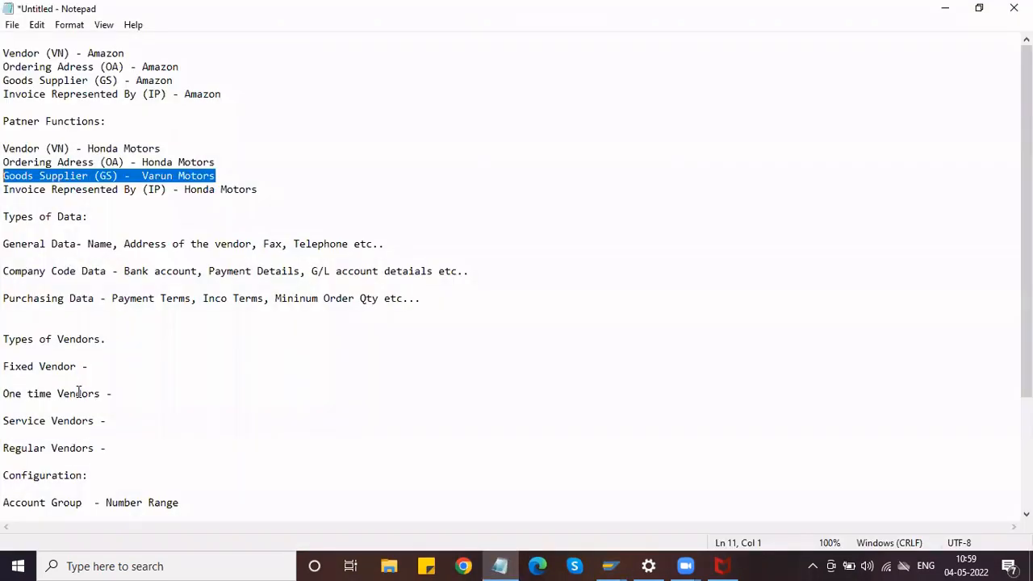
click(33, 502)
click(152, 501)
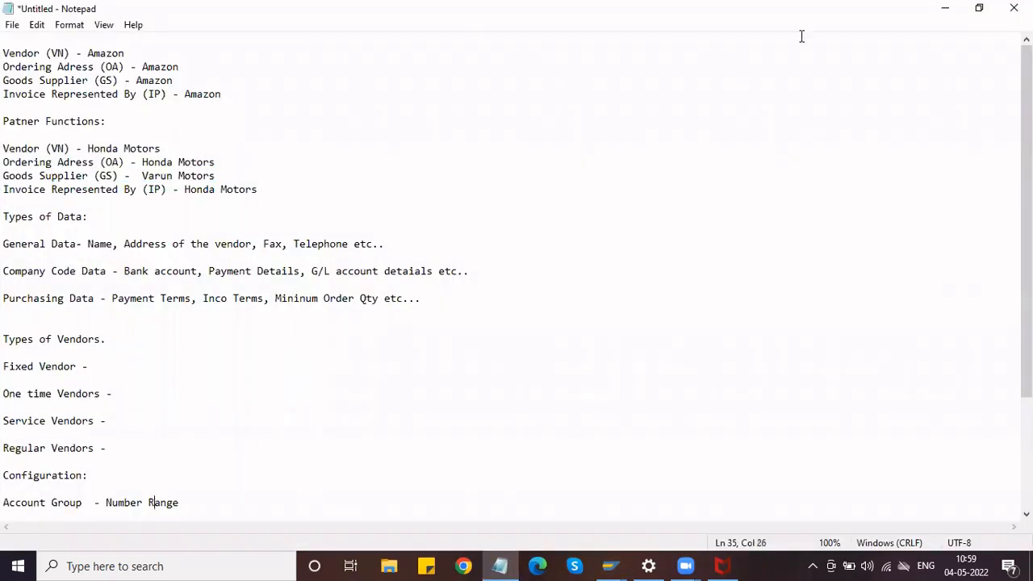
click(942, 9)
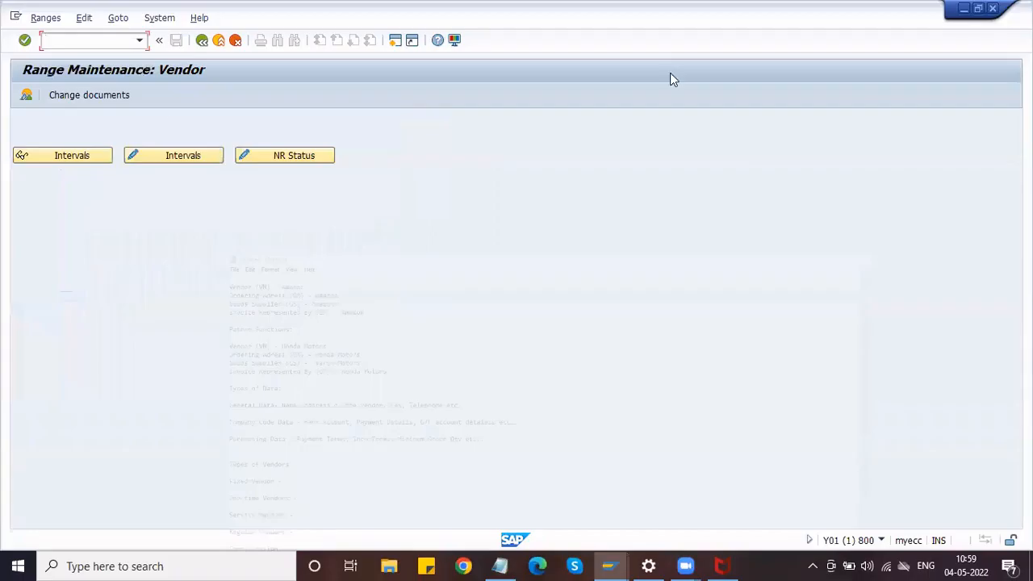
click(202, 40)
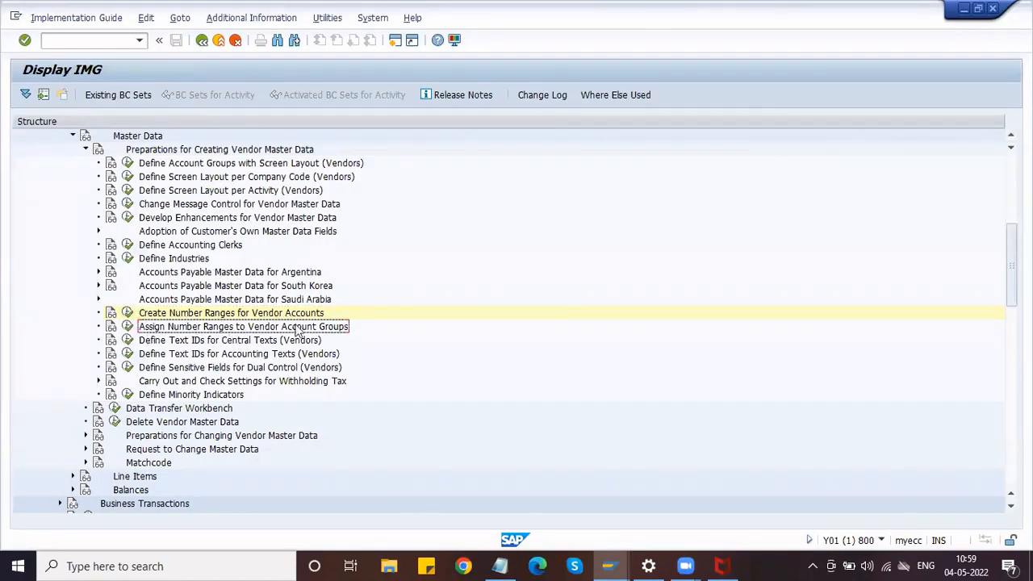
Locate ZVAG in the number range assignment table and change its number range from 01 to ZV.
click(127, 326)
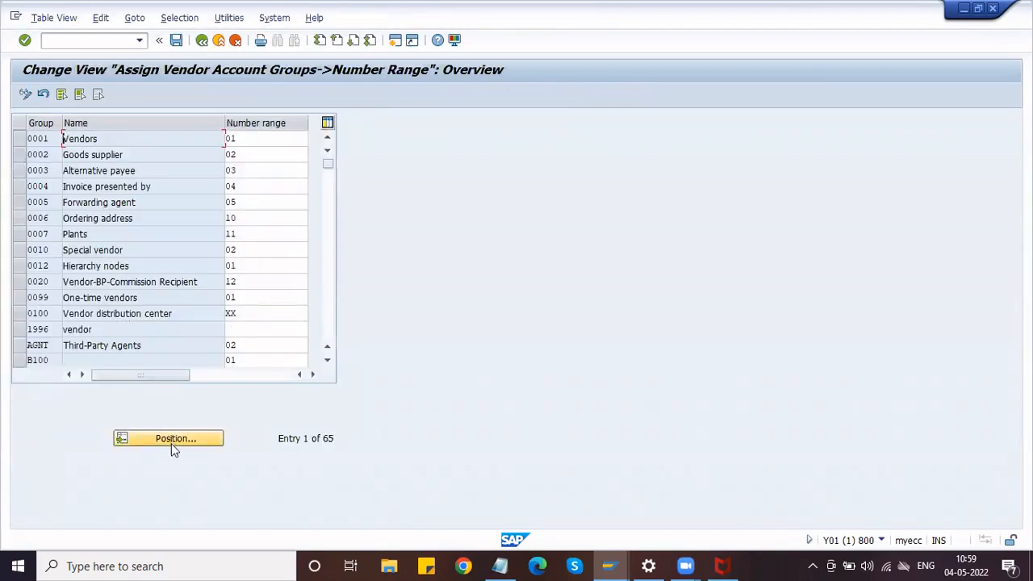
click(174, 446)
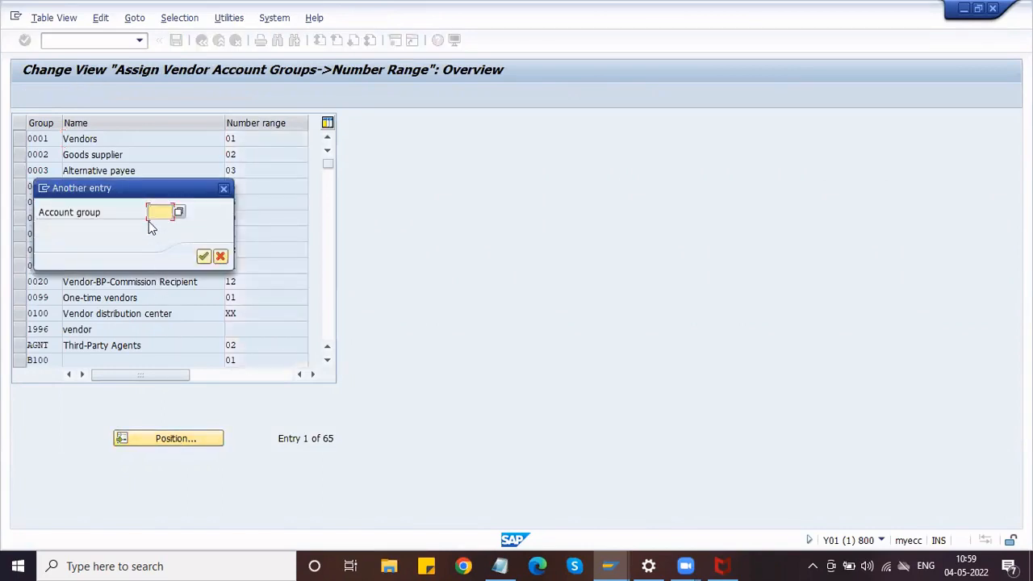
text(ZVAG)
click(203, 256)
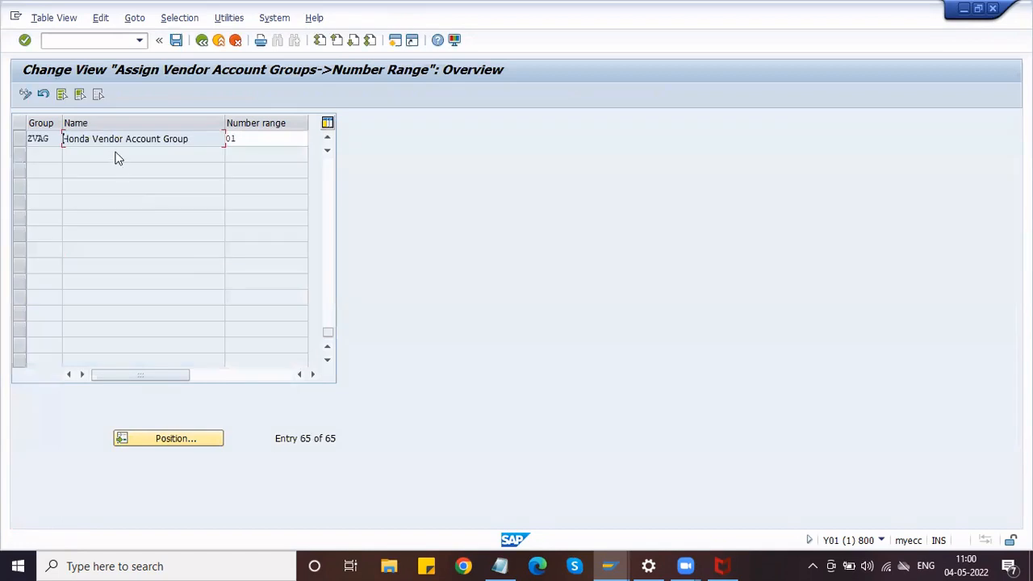
click(283, 140)
key(BackSpace)
key(BackSpace)
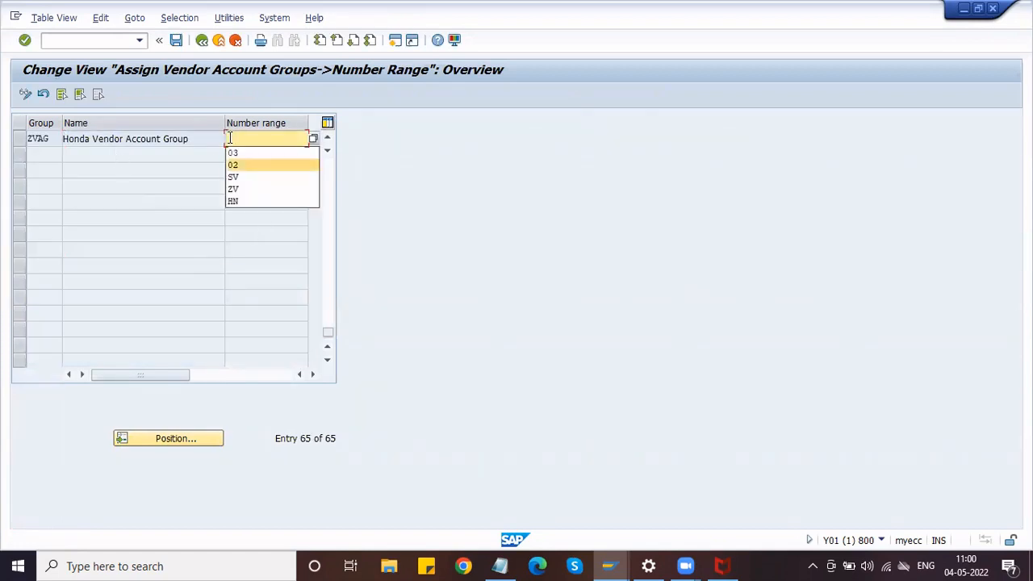
click(246, 189)
key(Return)
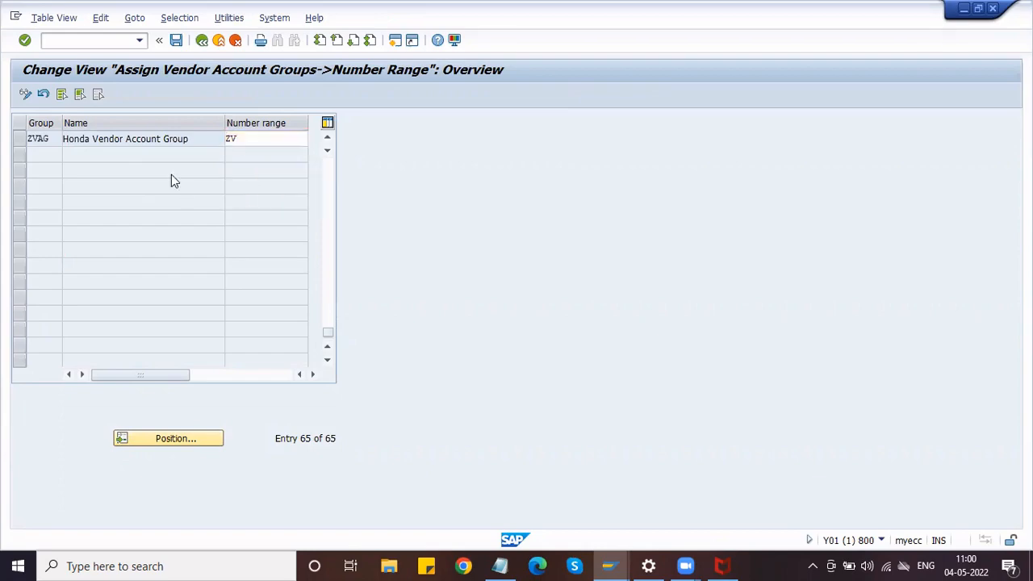
Save the ZV assignment under the customizing request and return to the IMG.
click(179, 41)
click(223, 257)
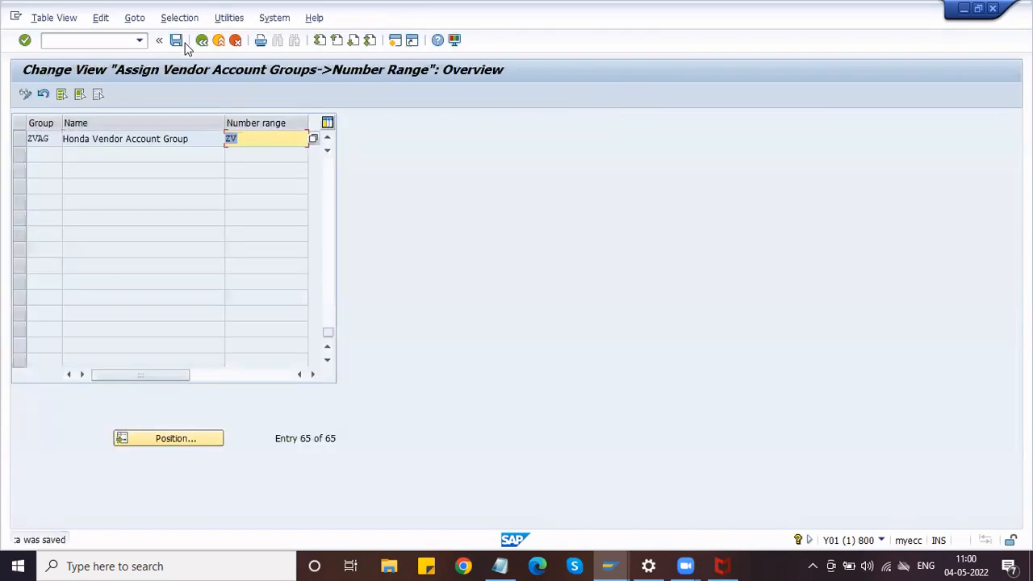
click(201, 41)
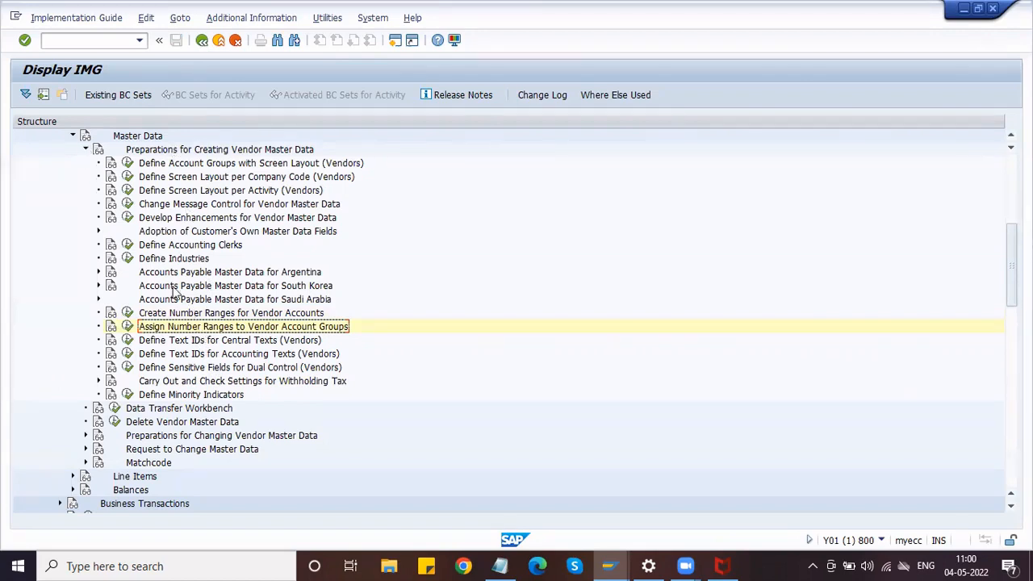
Collapse Financial Accounting and expand Materials Management in the IMG tree.
scroll(104, 236, up, 2)
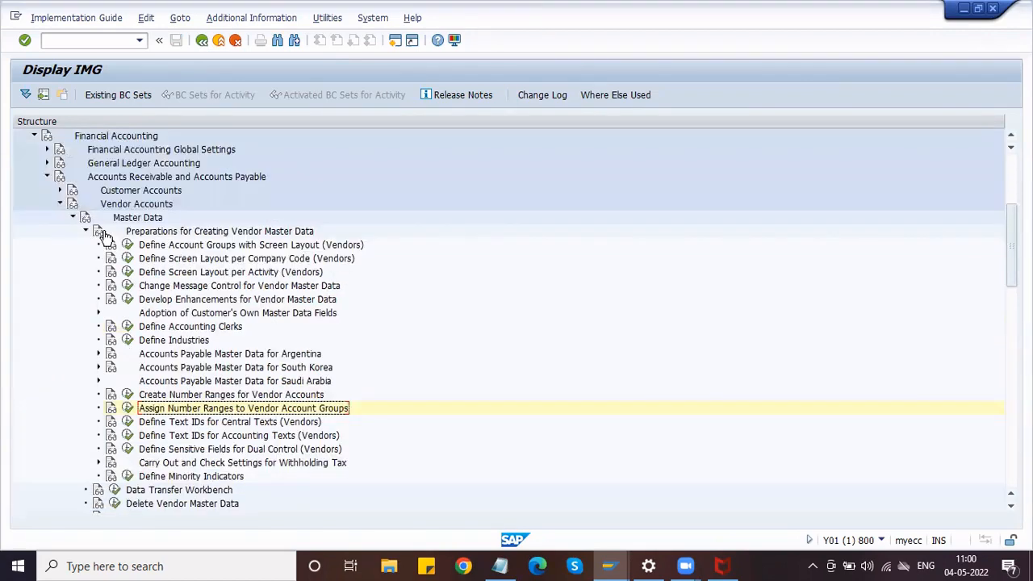
scroll(45, 218, up, 3)
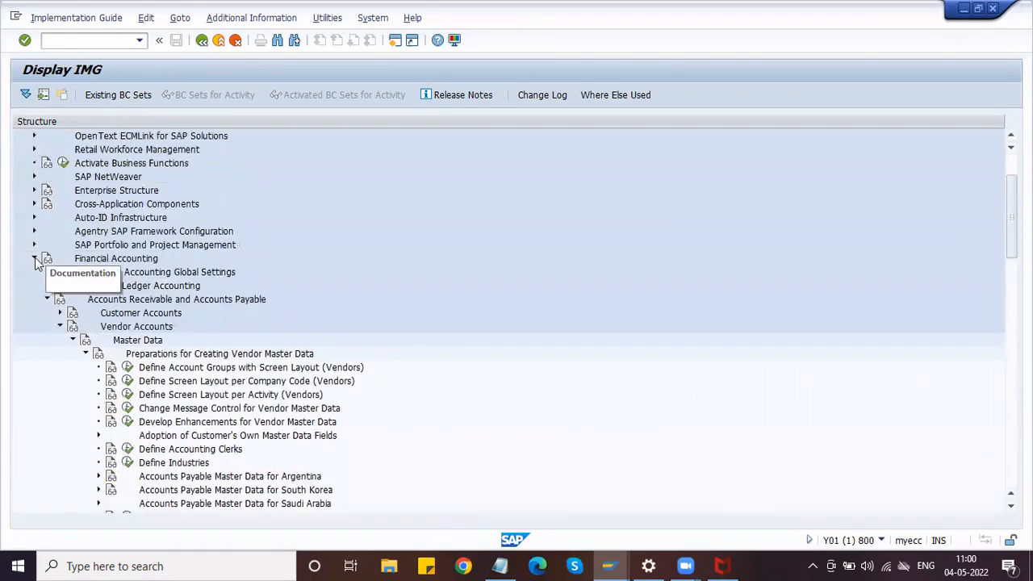
click(34, 259)
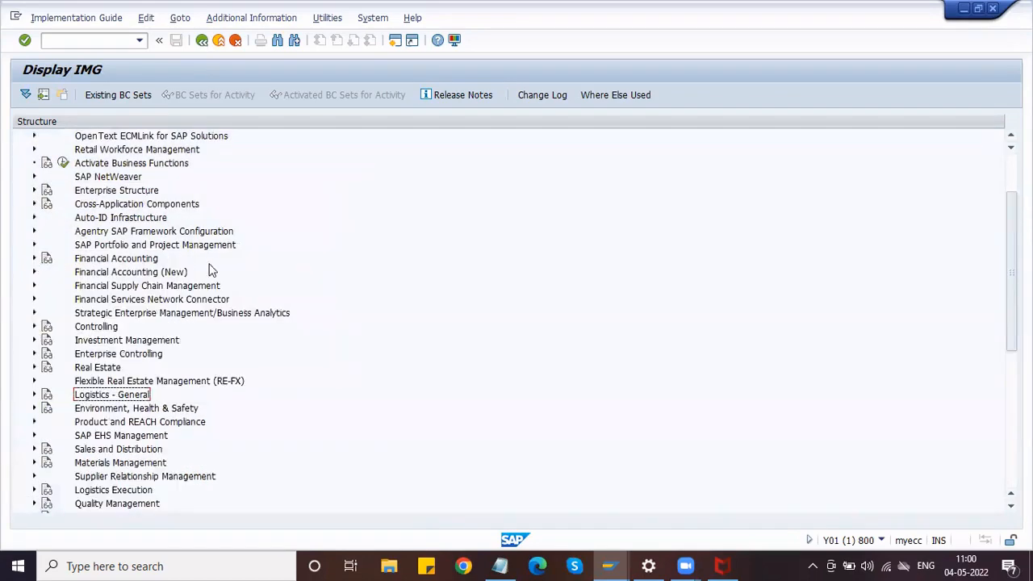
scroll(208, 268, down, 3)
scroll(208, 268, down, 3)
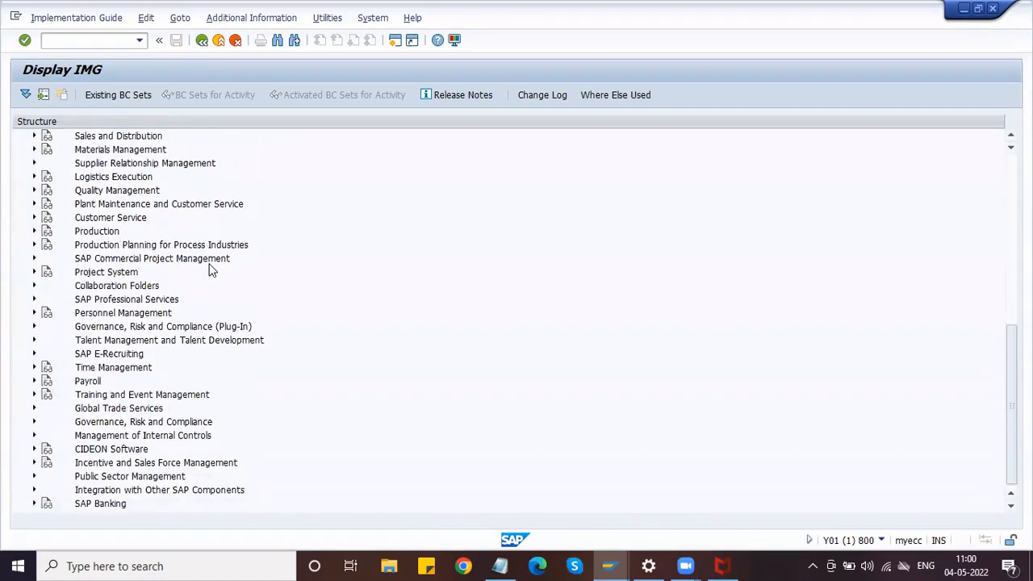
scroll(208, 269, up, 2)
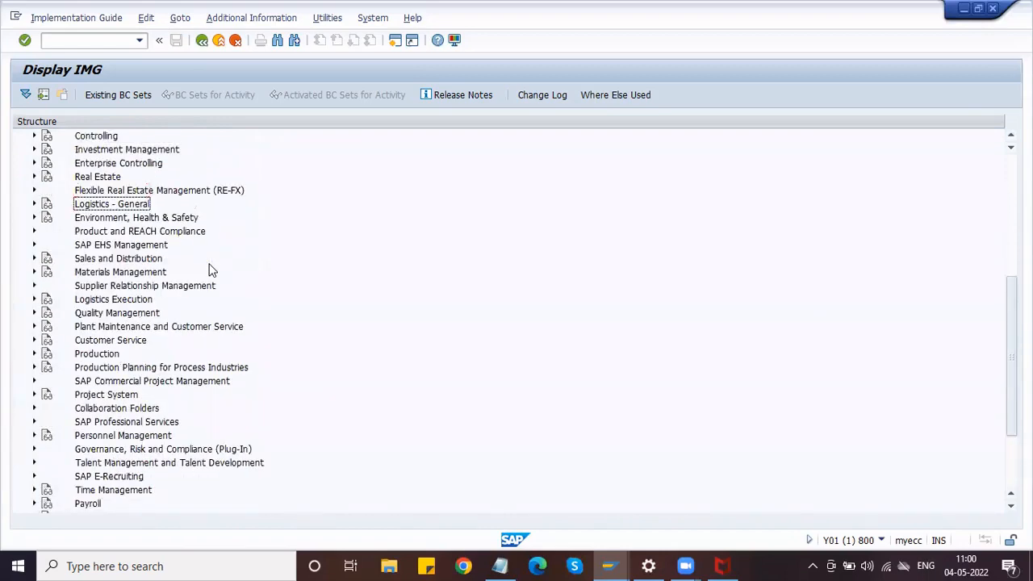
click(34, 272)
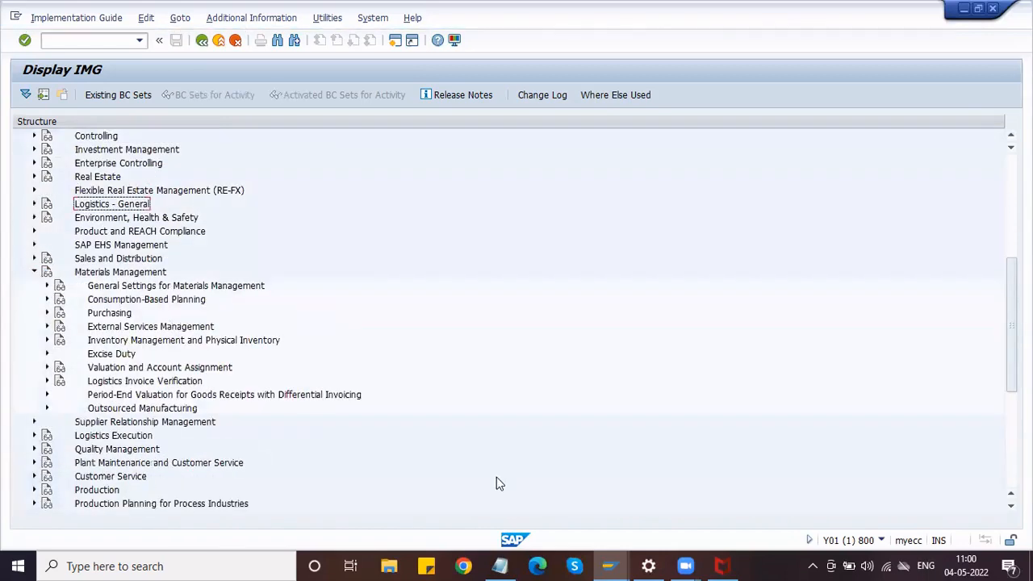
click(500, 566)
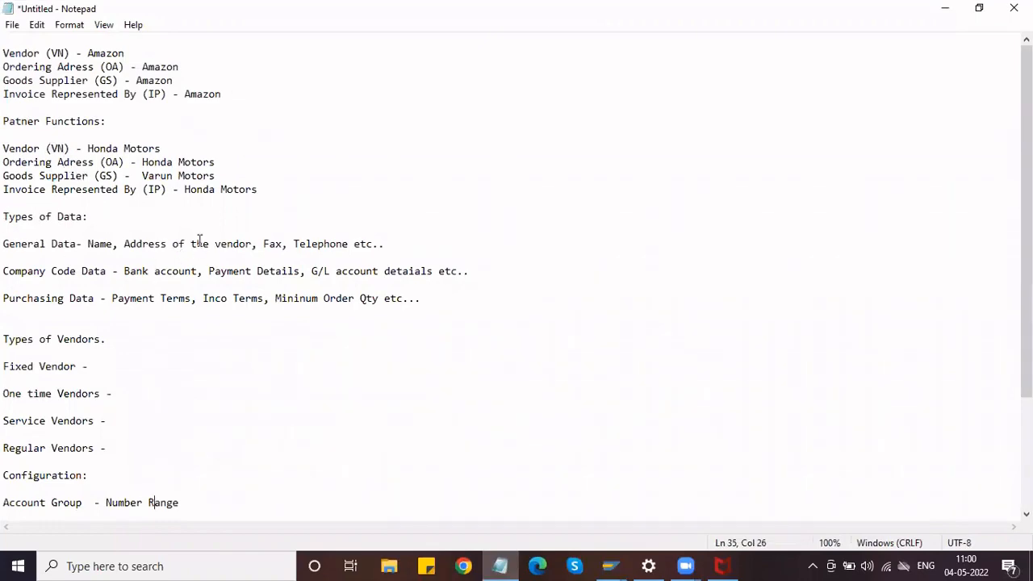
click(945, 8)
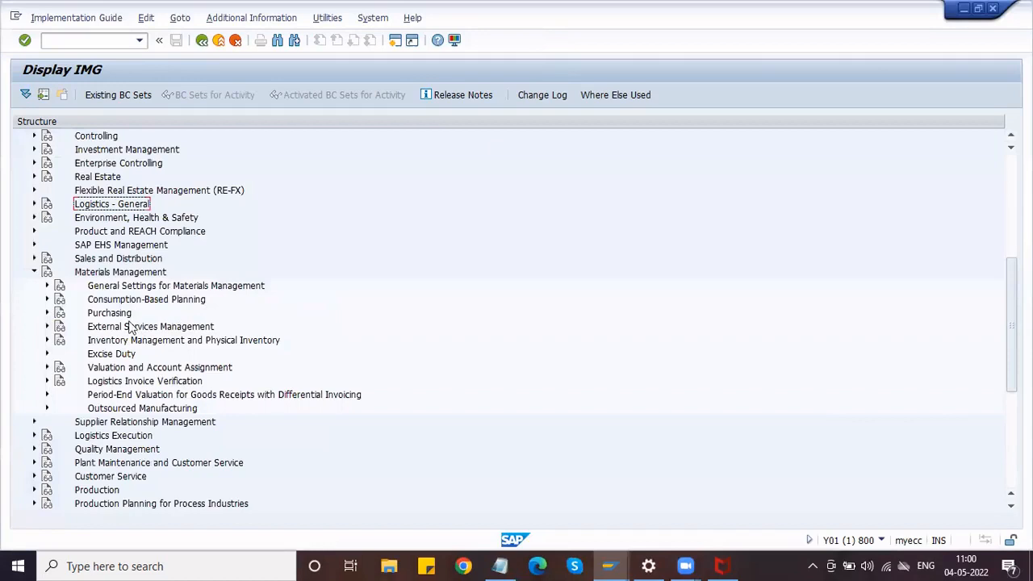
Expand Purchasing > Partner Determination > Partner Roles and run Define Partner Roles.
scroll(84, 313, down, 2)
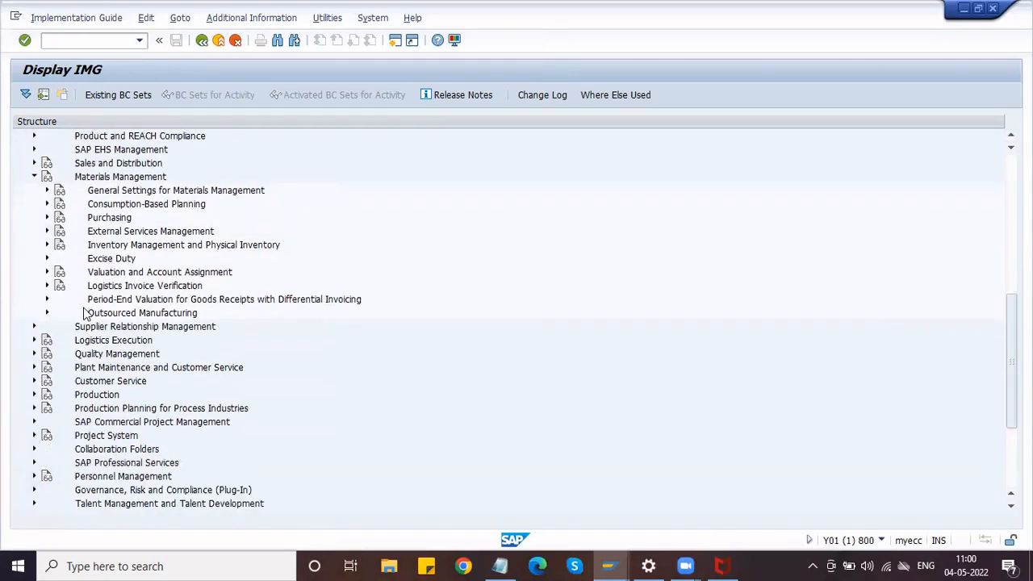
click(46, 218)
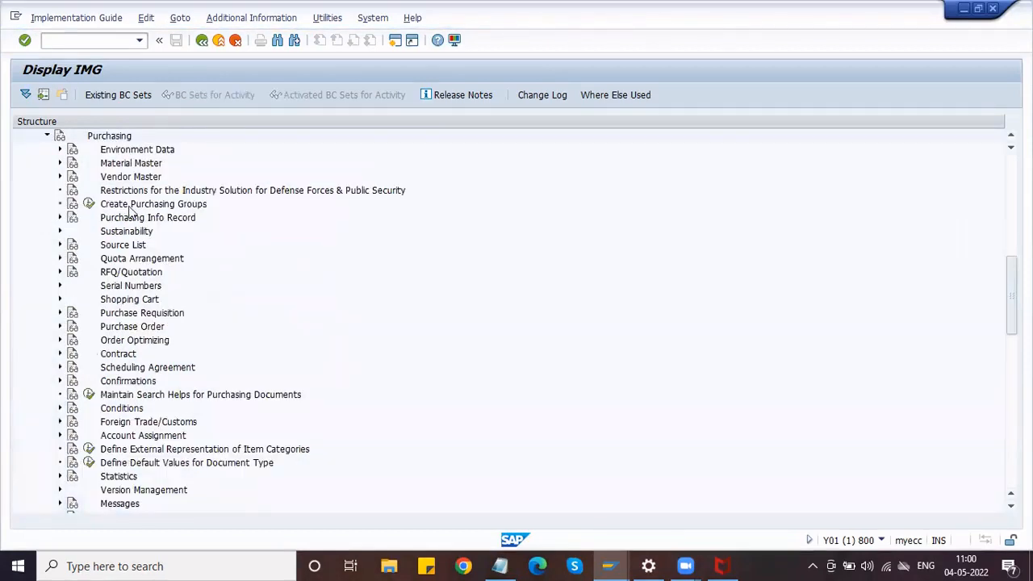
scroll(144, 305, down, 2)
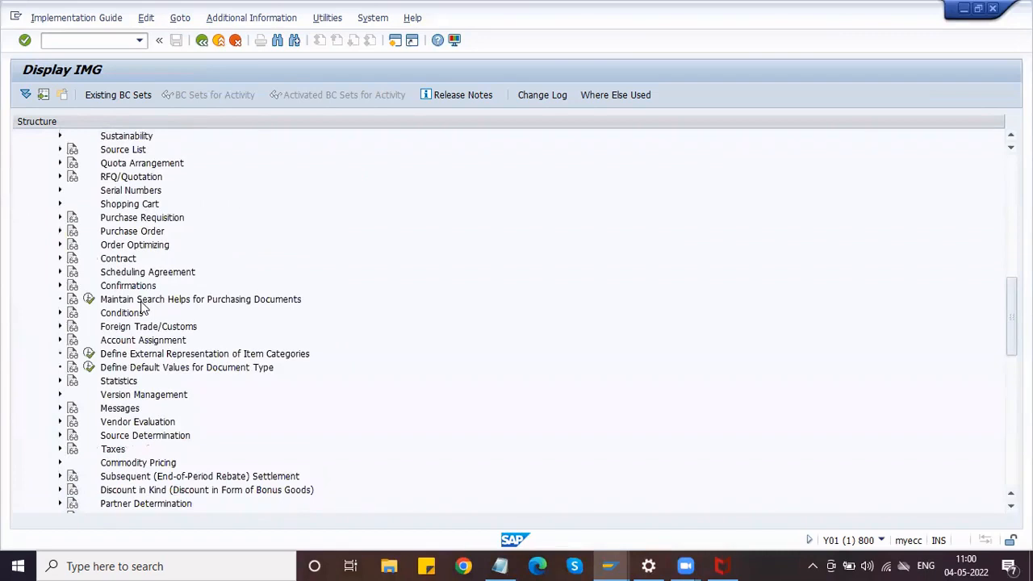
scroll(142, 307, down, 4)
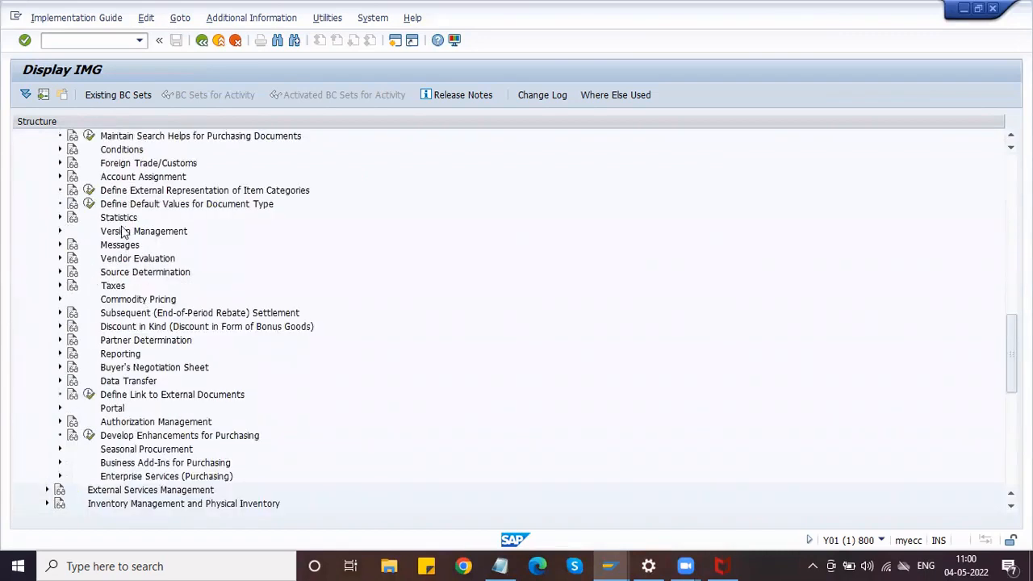
click(135, 423)
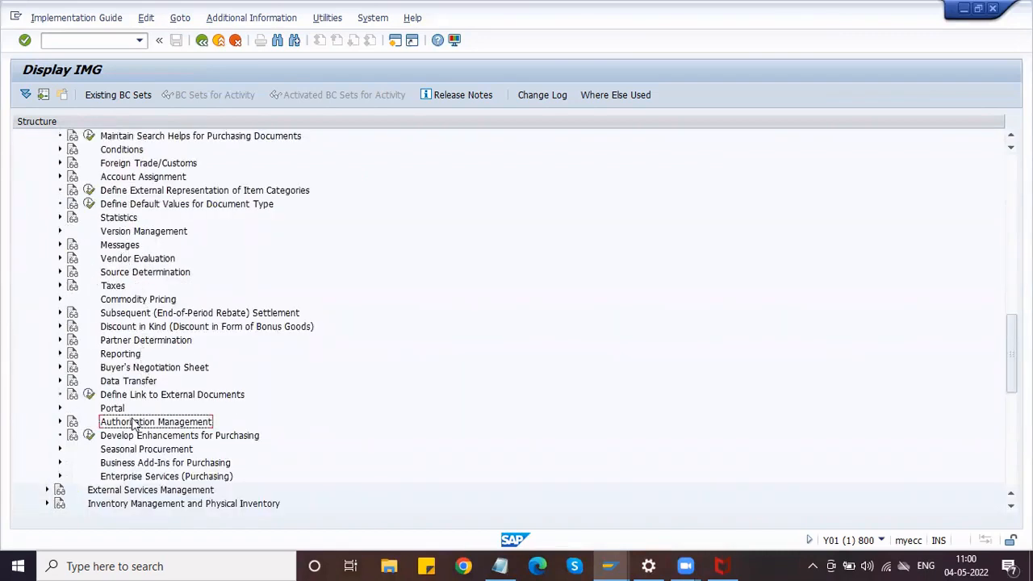
click(117, 342)
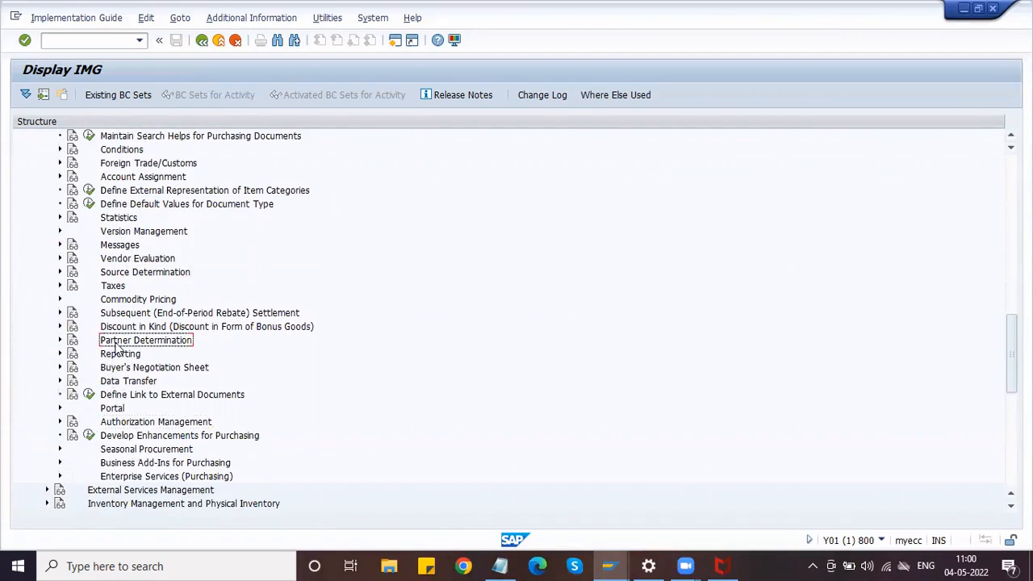
click(59, 341)
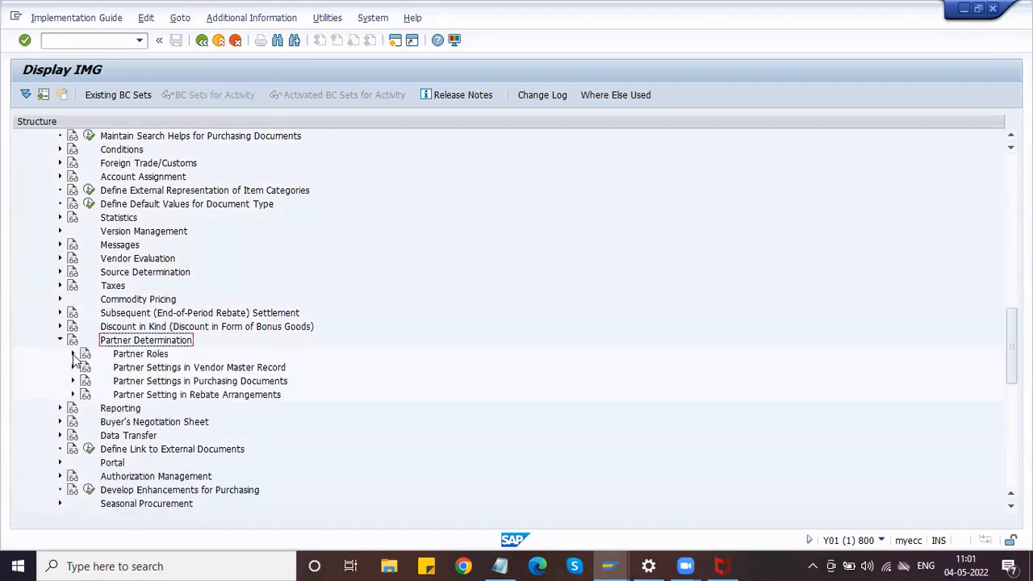
click(72, 354)
click(136, 369)
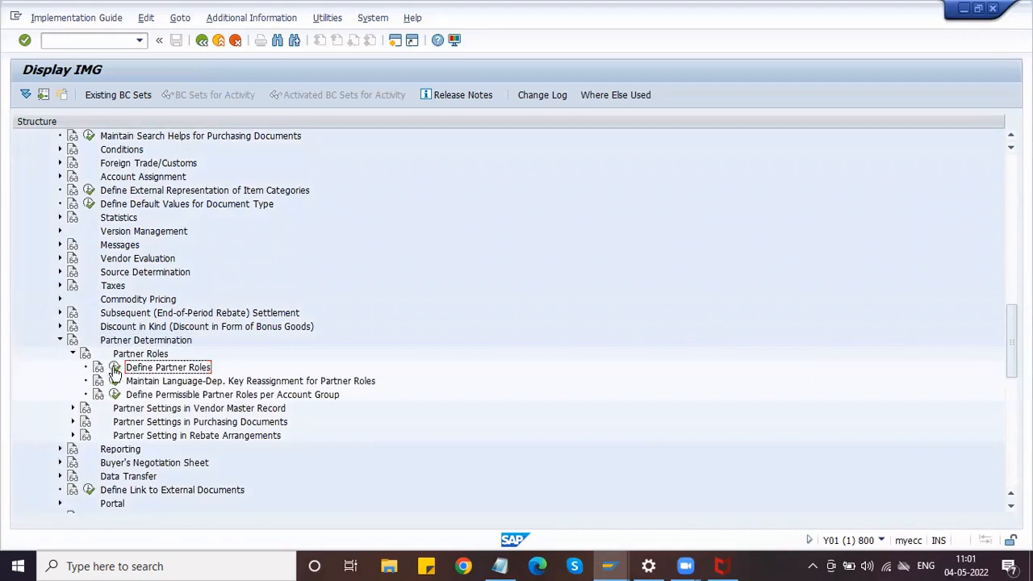
click(115, 368)
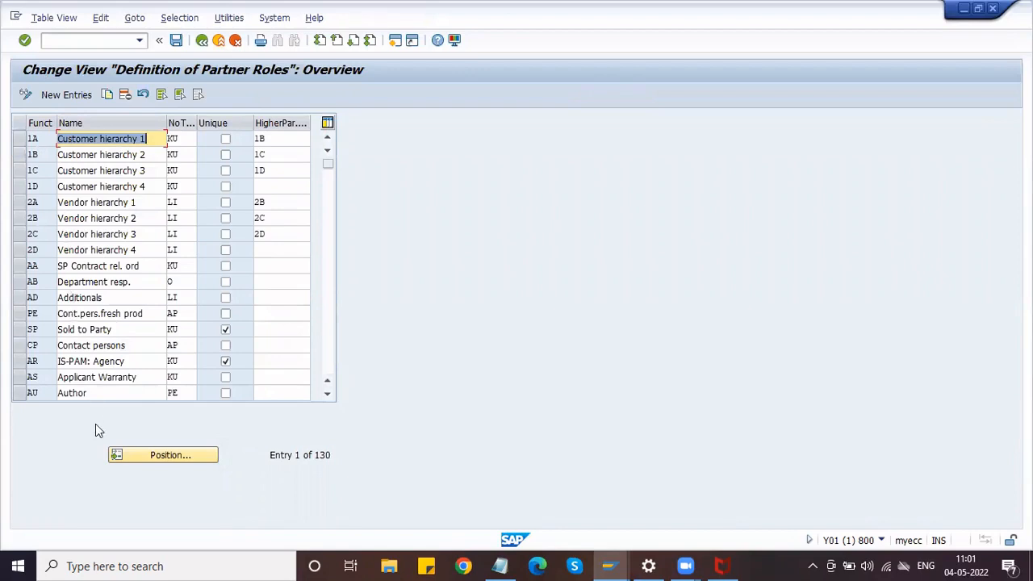
click(133, 455)
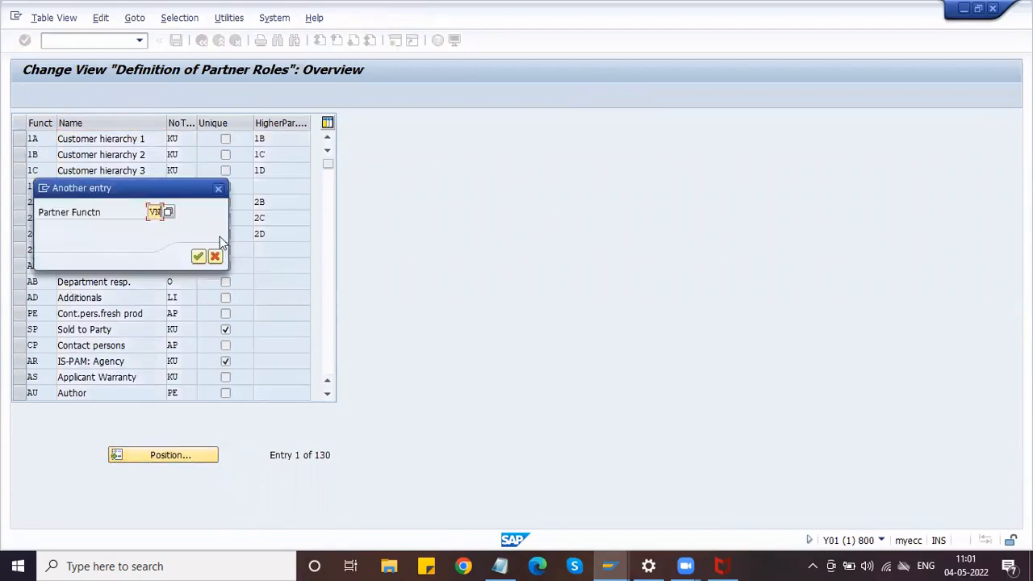
click(200, 257)
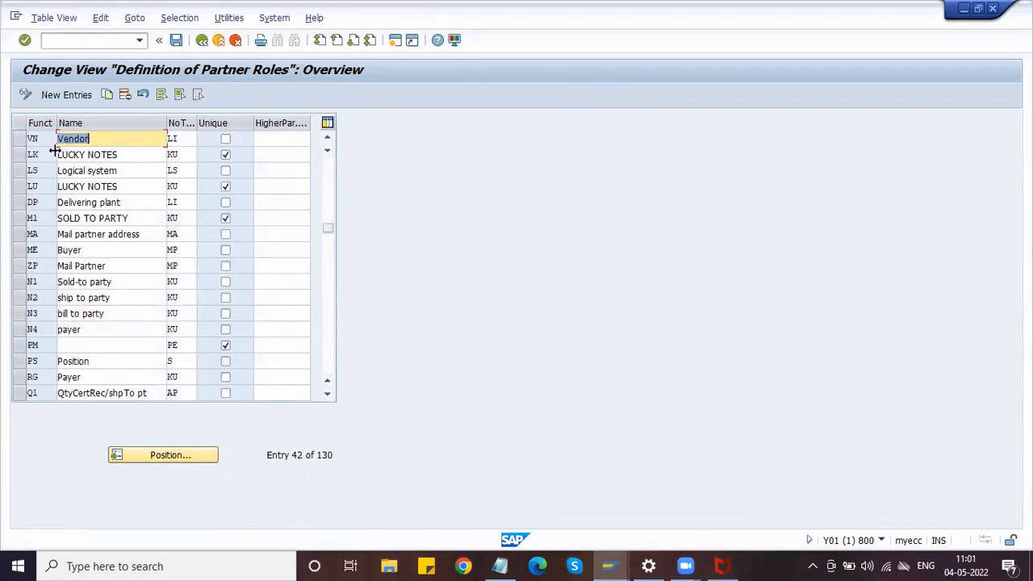
click(99, 139)
click(178, 139)
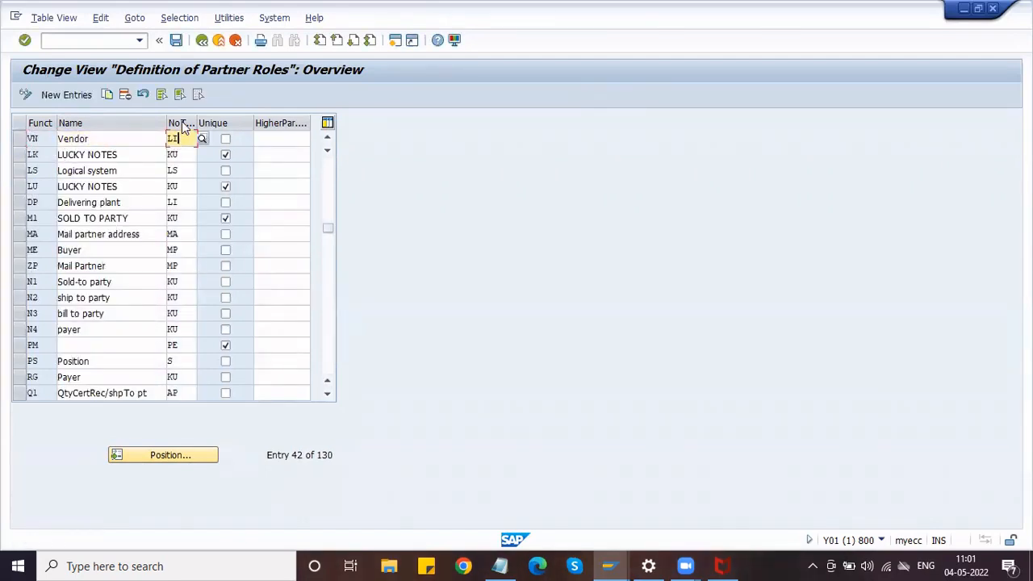
click(202, 141)
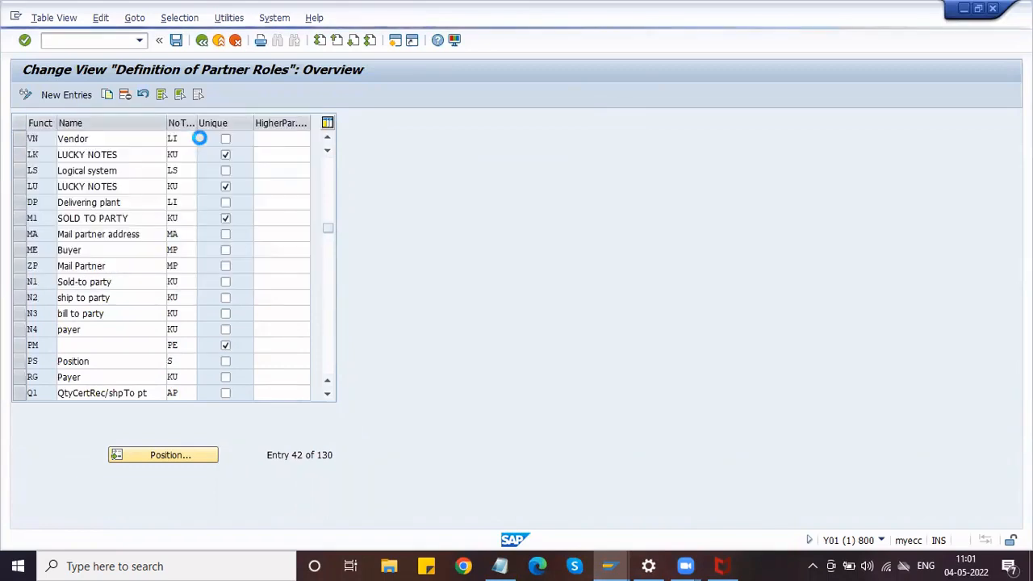
click(66, 255)
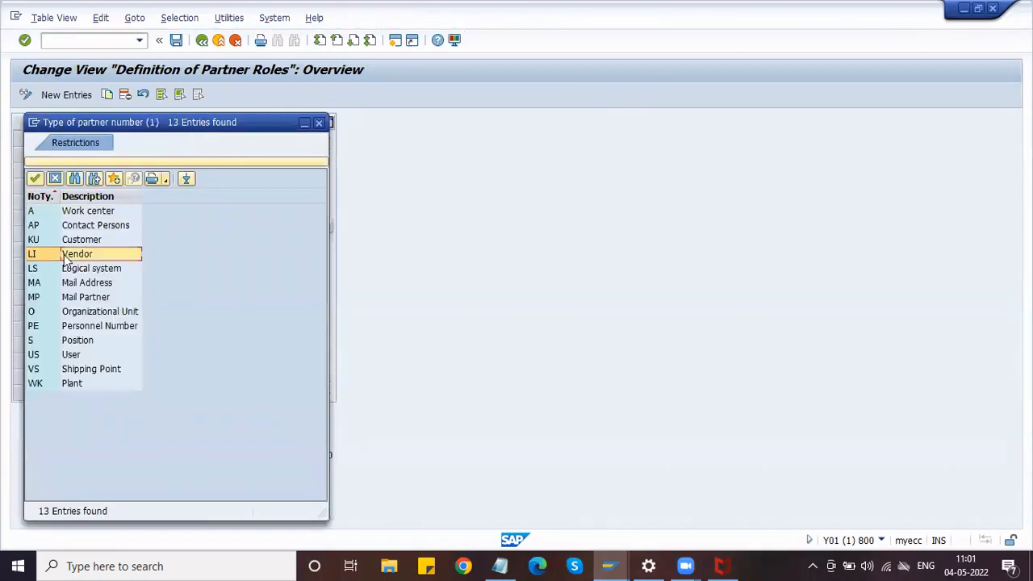
click(318, 125)
click(165, 456)
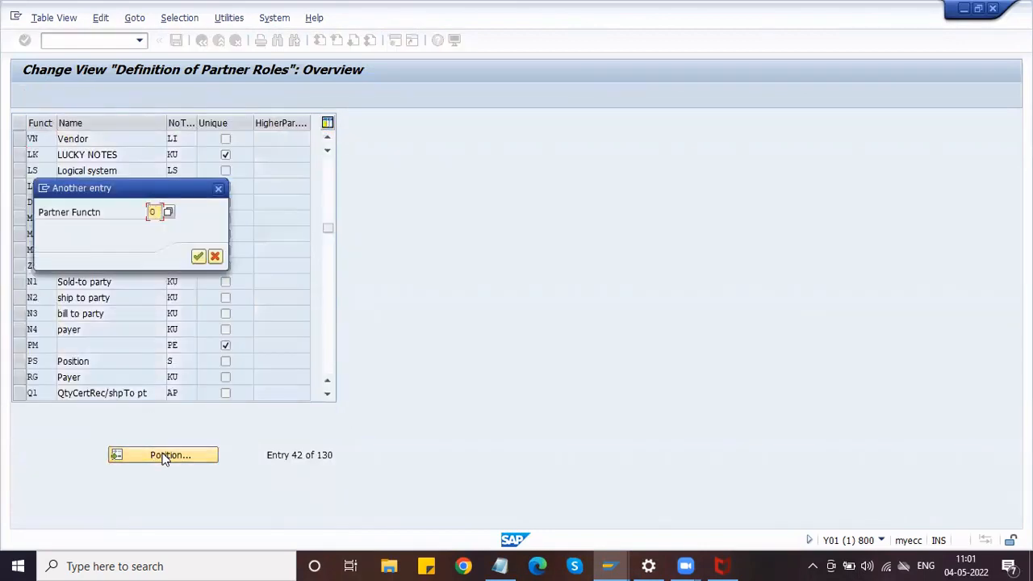
text(OA)
key(Return)
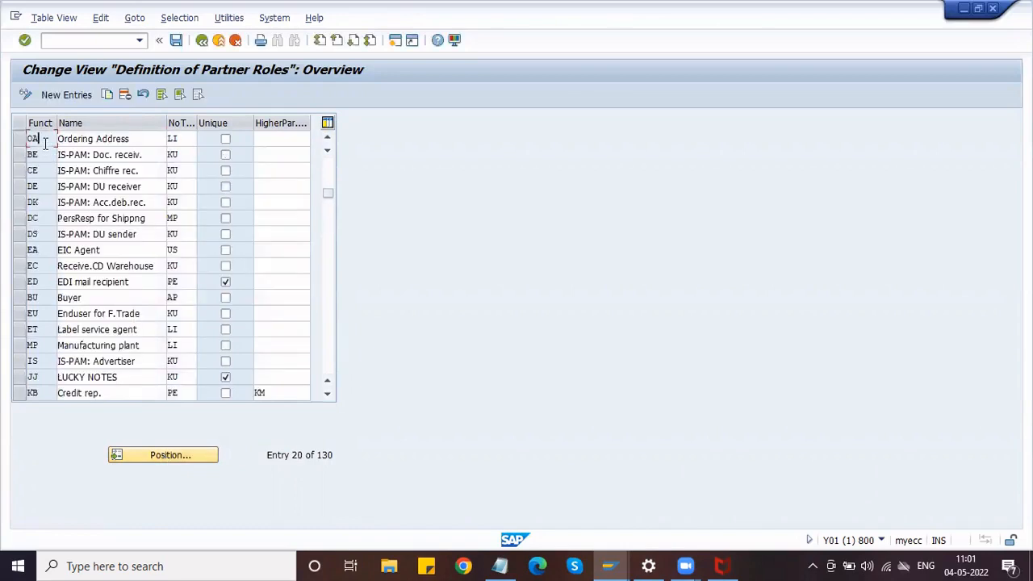
click(187, 142)
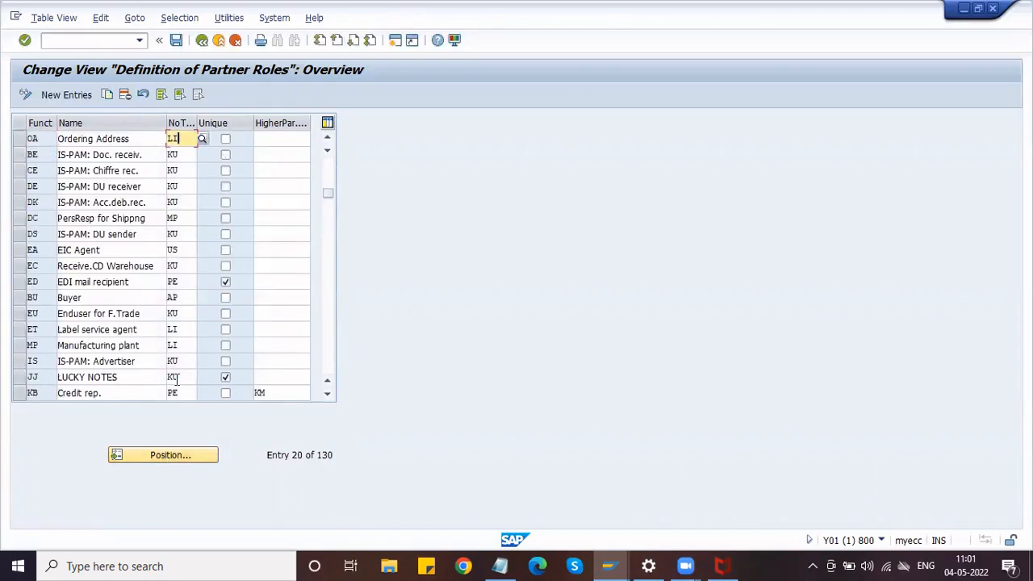
click(170, 456)
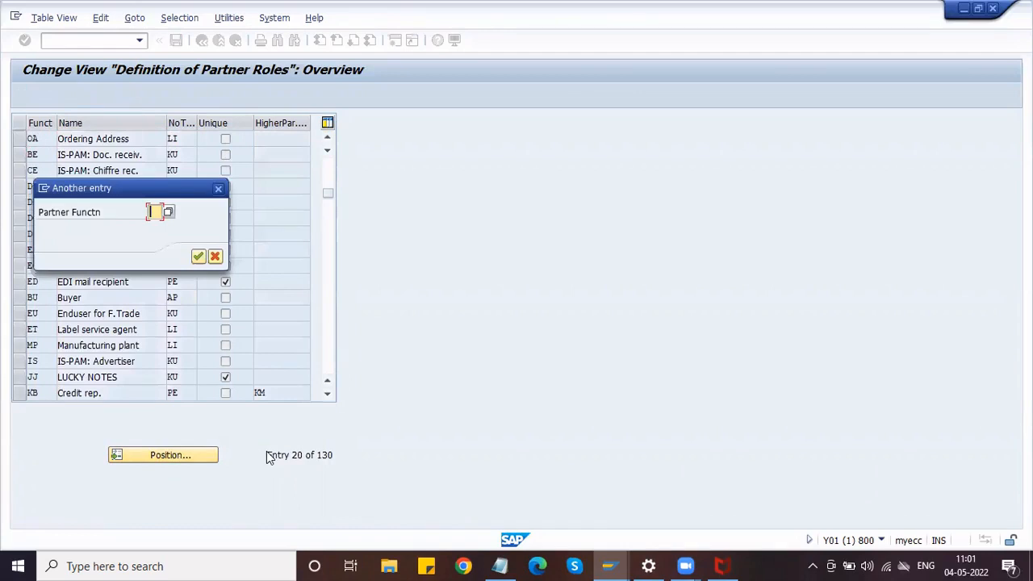
text(GS)
click(198, 256)
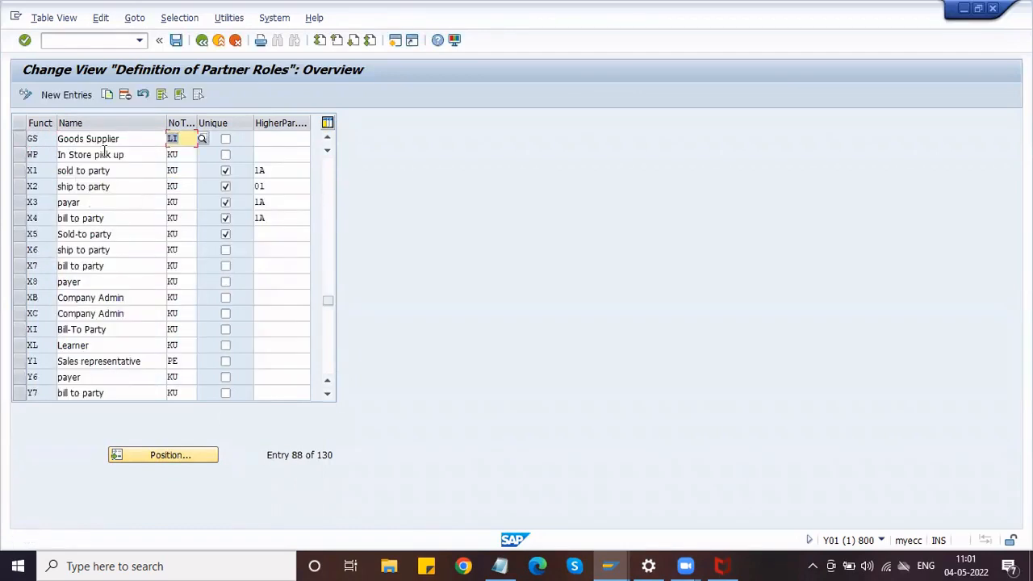
click(178, 139)
click(166, 456)
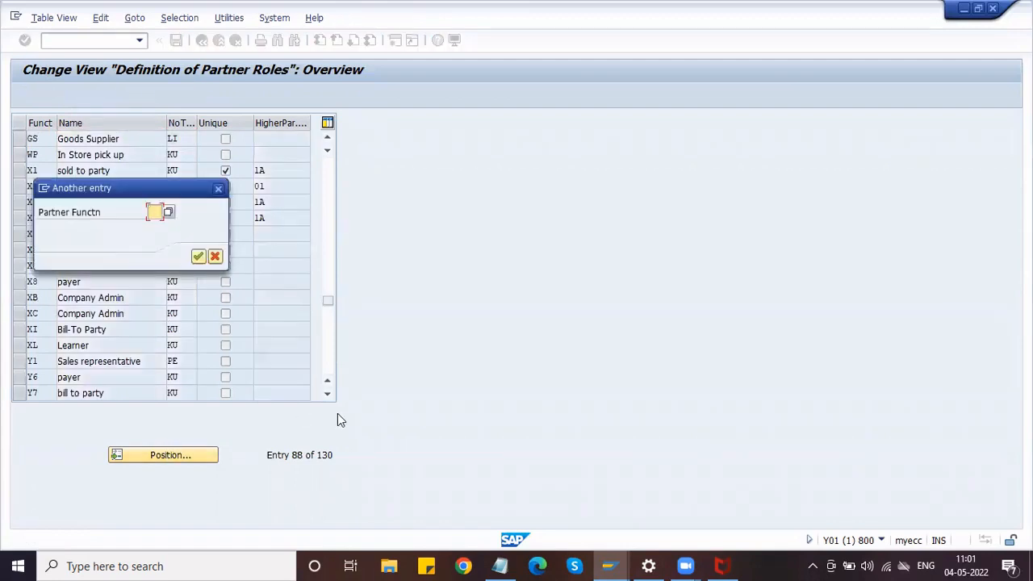
text(IP)
key(Return)
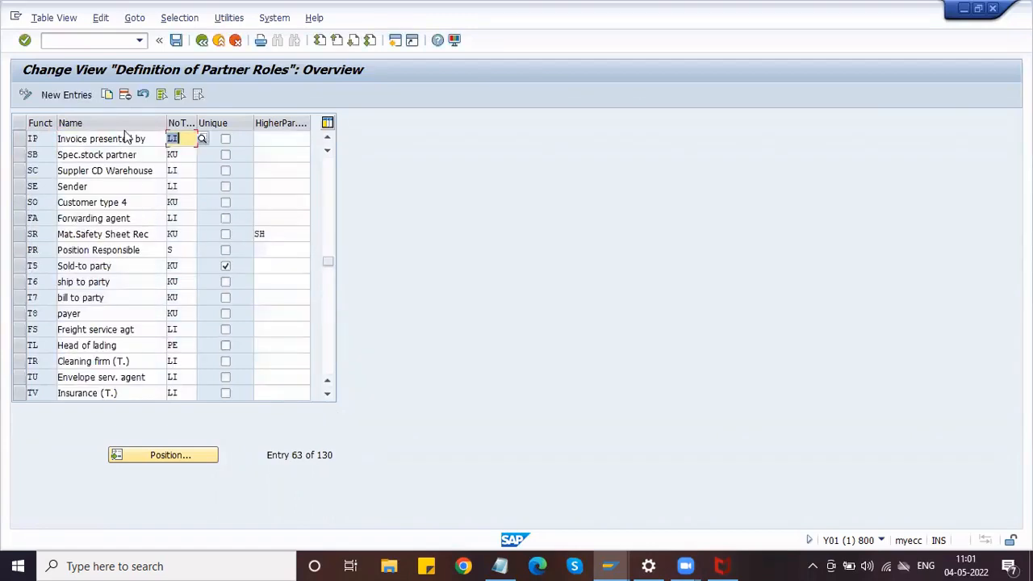
click(182, 140)
Go back and run Define Permissible Partner Roles per Account Group.
click(204, 41)
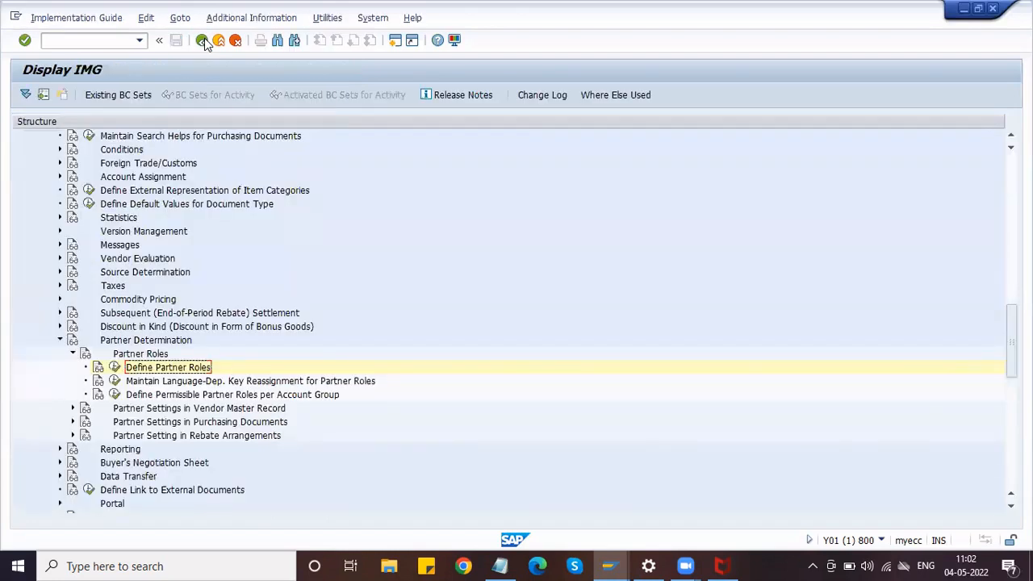
click(137, 397)
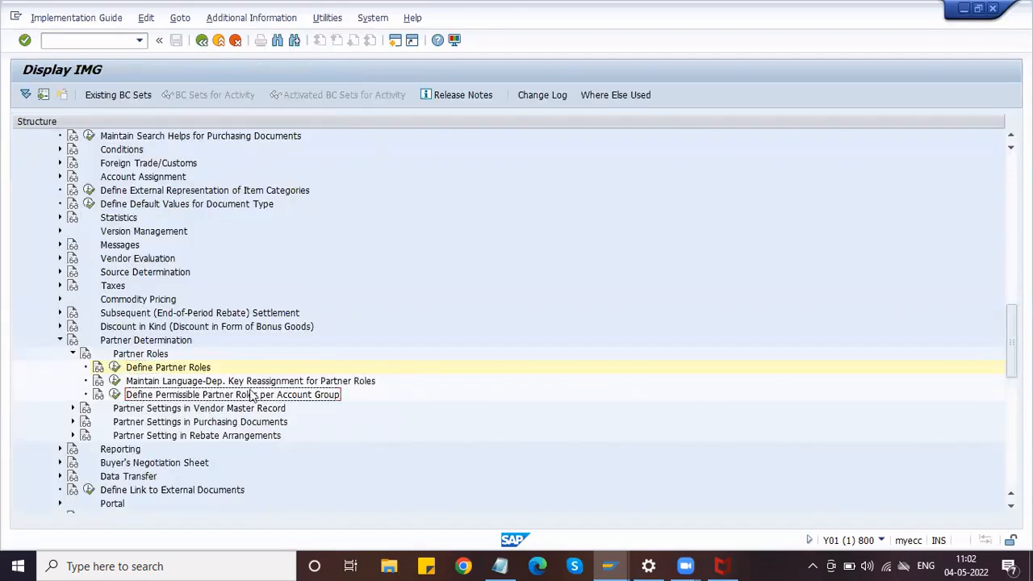
click(116, 396)
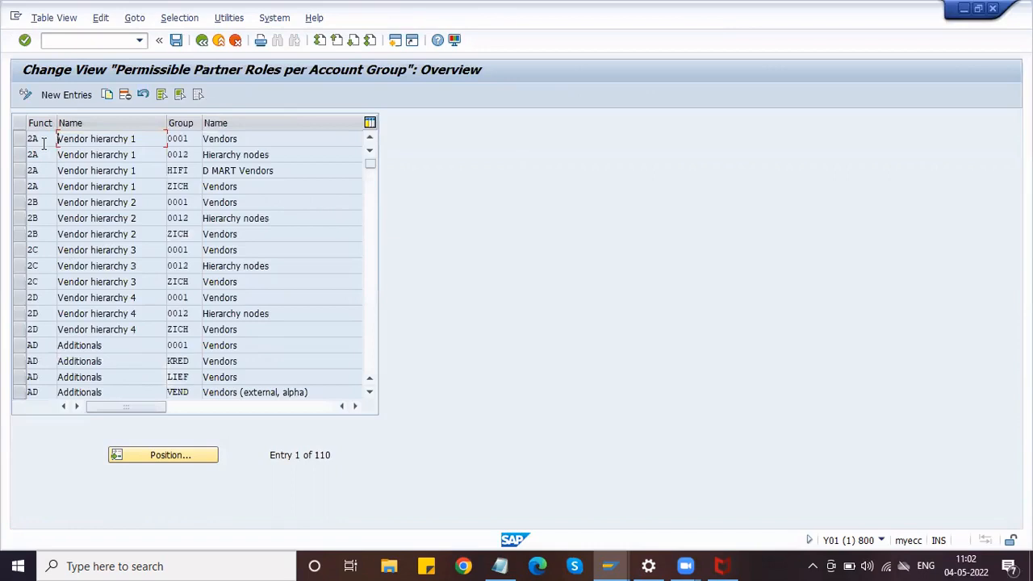
Position the table on partner role VN with account group ZVAG.
click(44, 143)
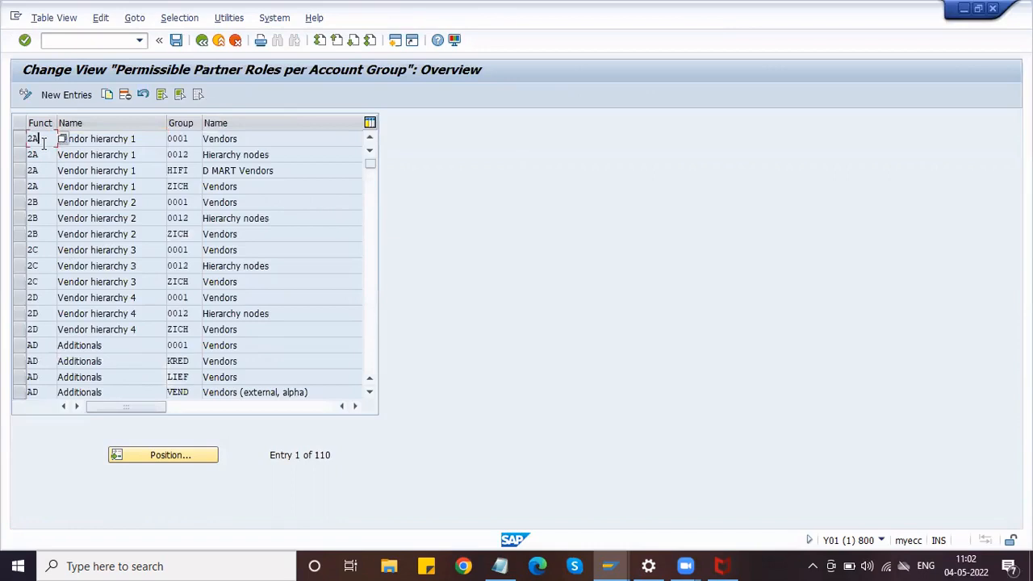
click(158, 455)
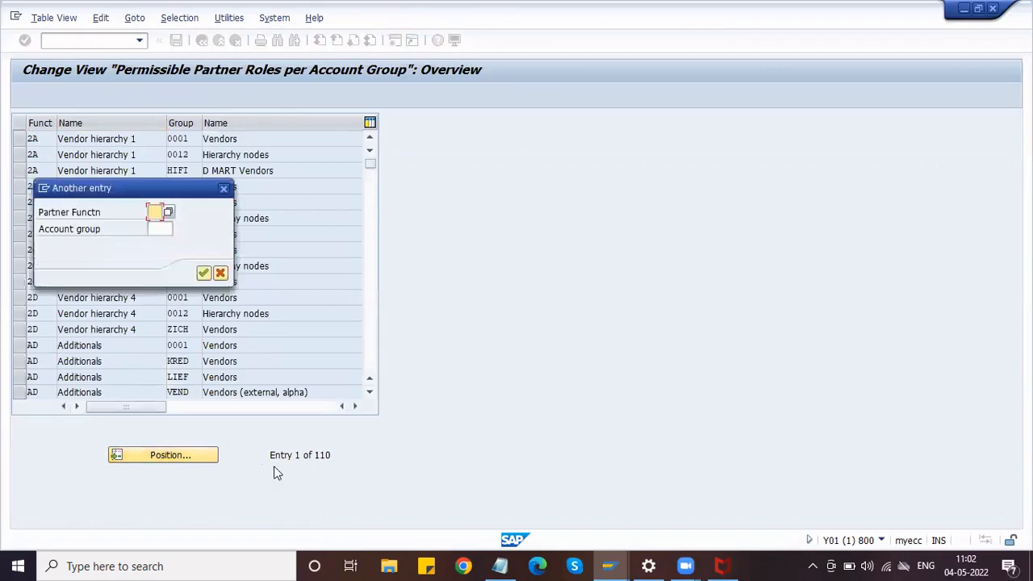
key(Tab)
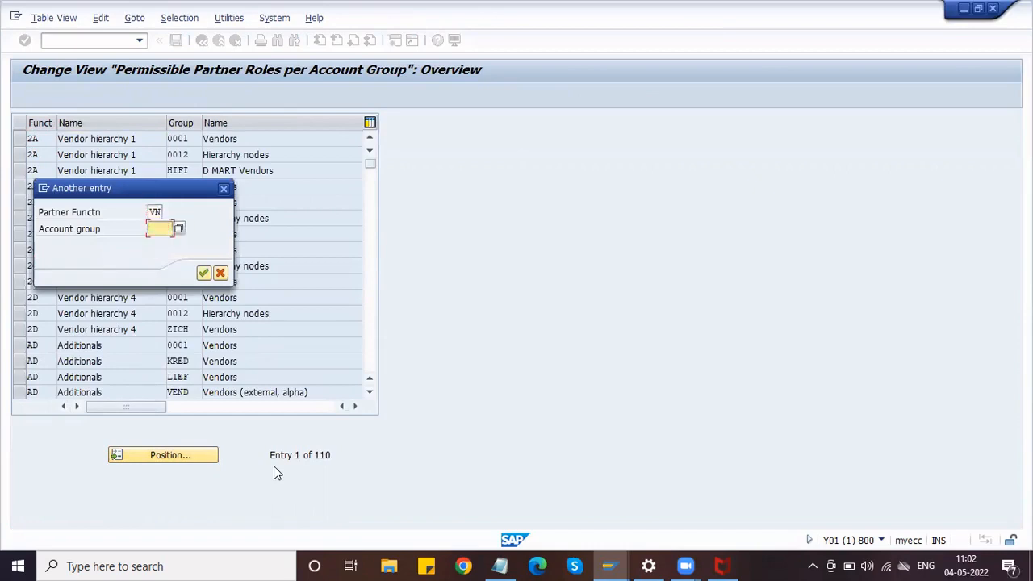
text(ZVAG)
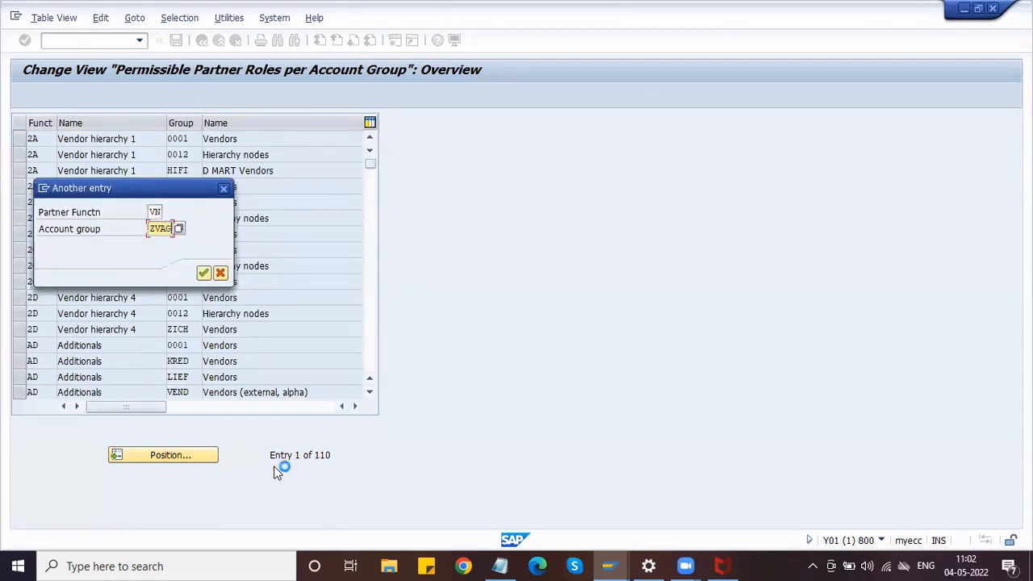
key(Return)
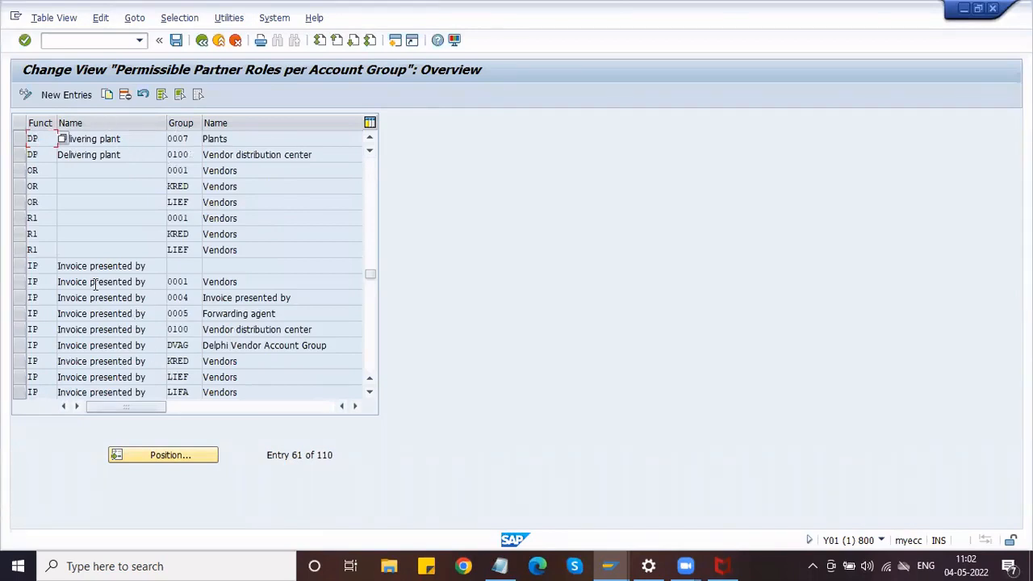
scroll(94, 281, up, 10)
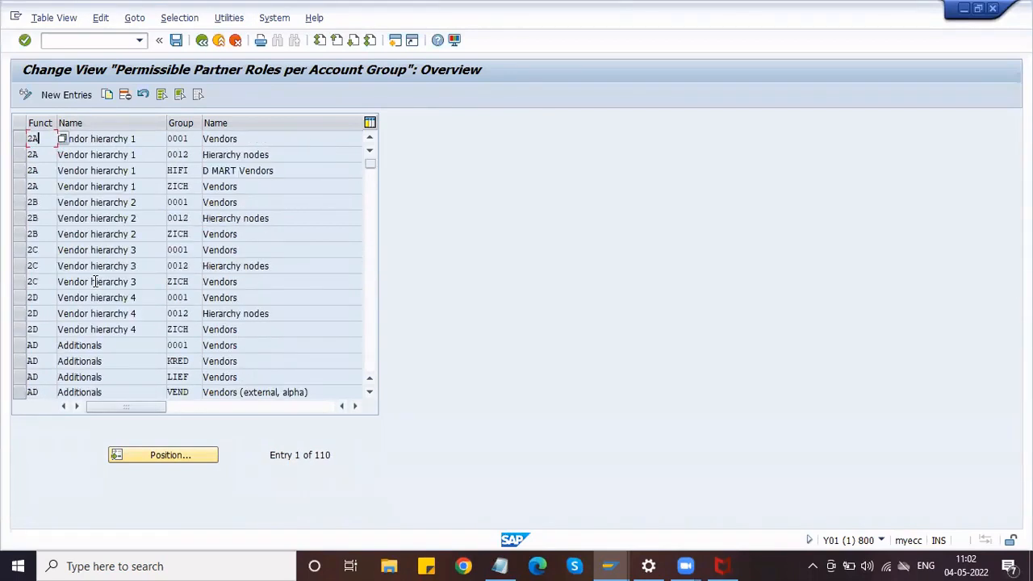
Add new entries with partner functions VN, GS, OA and IP.
click(72, 95)
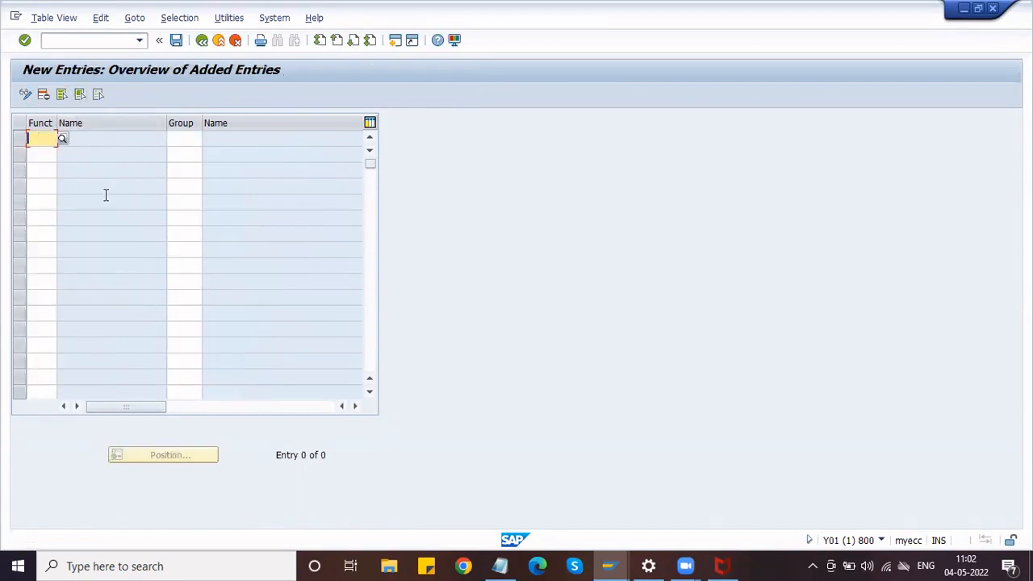
text(VN)
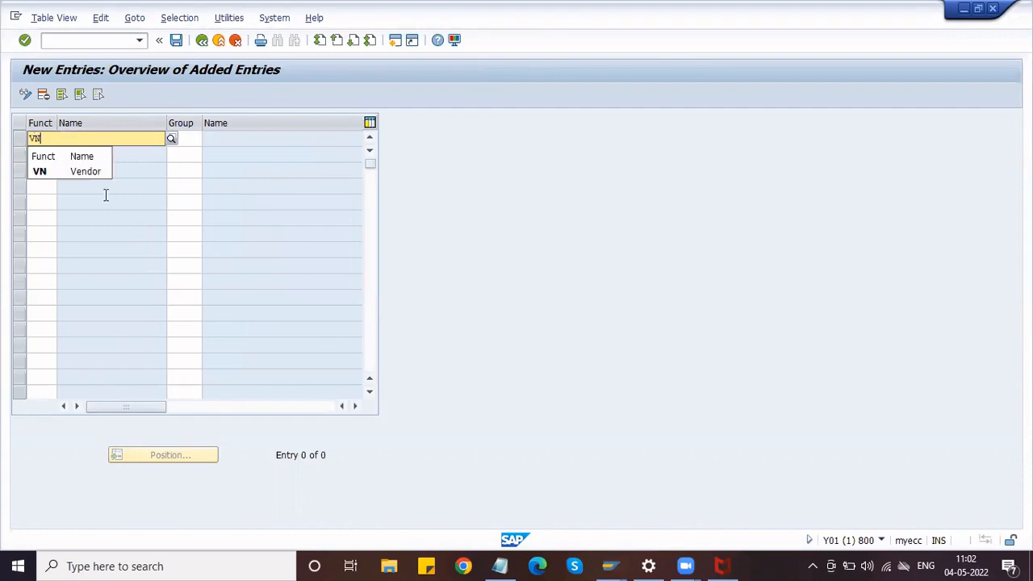
key(Down)
key(Return)
key(Down)
key(Down)
key(Down)
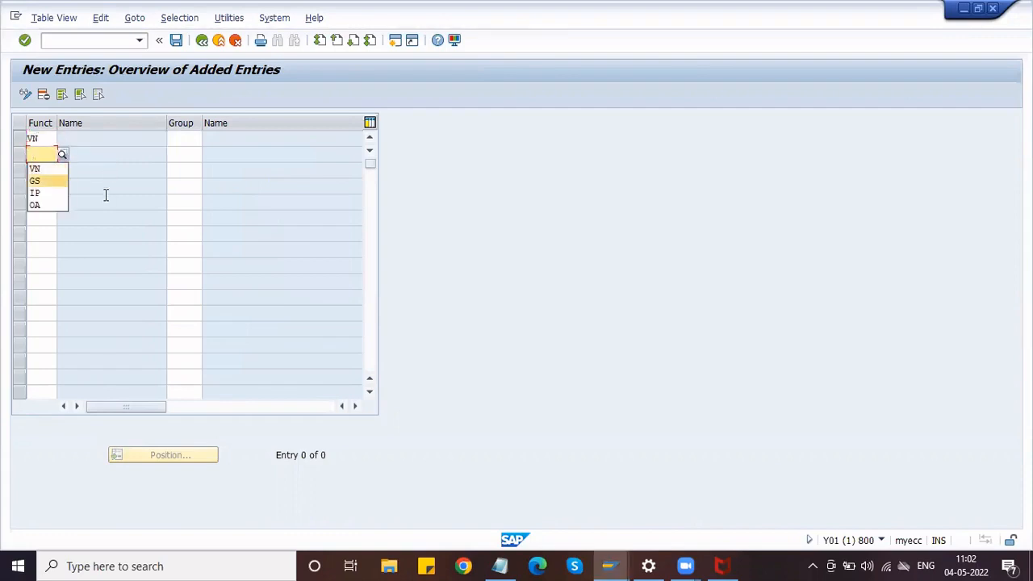
key(Return)
key(Down)
key(Down)
key(Down)
key(Down)
key(Down)
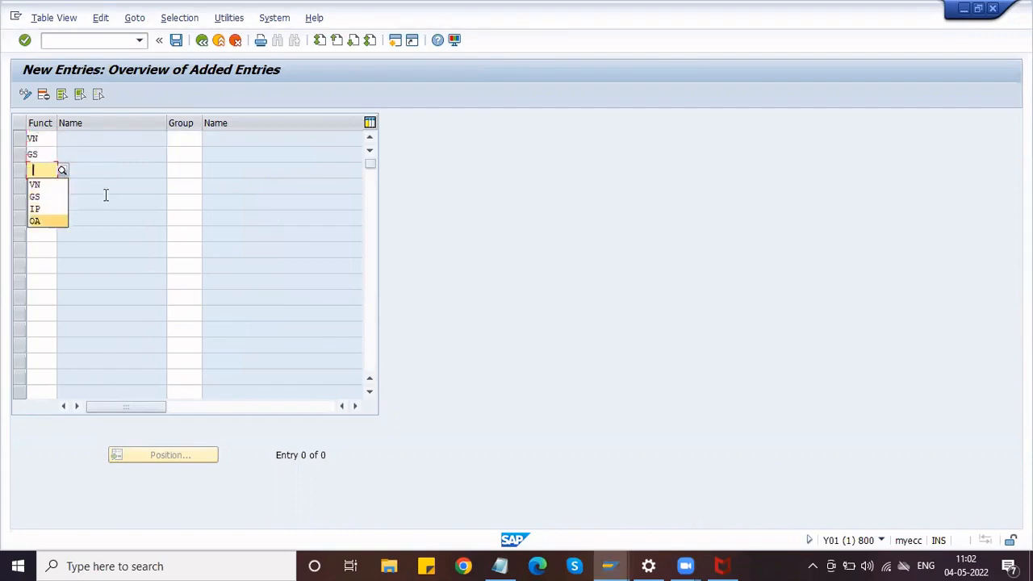
key(Return)
key(Down)
key(Down)
key(Down)
key(Down)
key(Return)
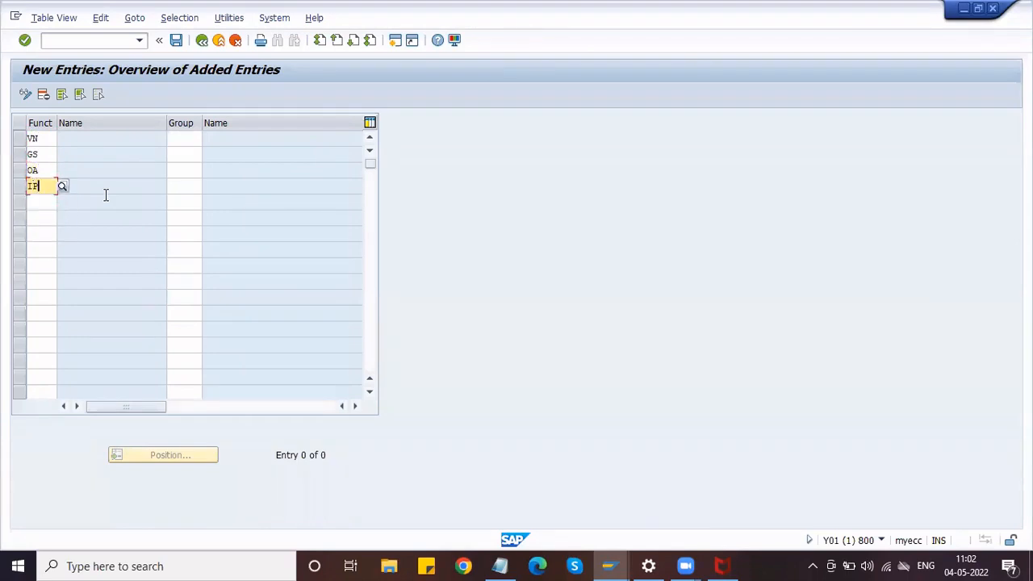
Fill account group ZVAG into all four rows and confirm the namespace warnings.
click(179, 140)
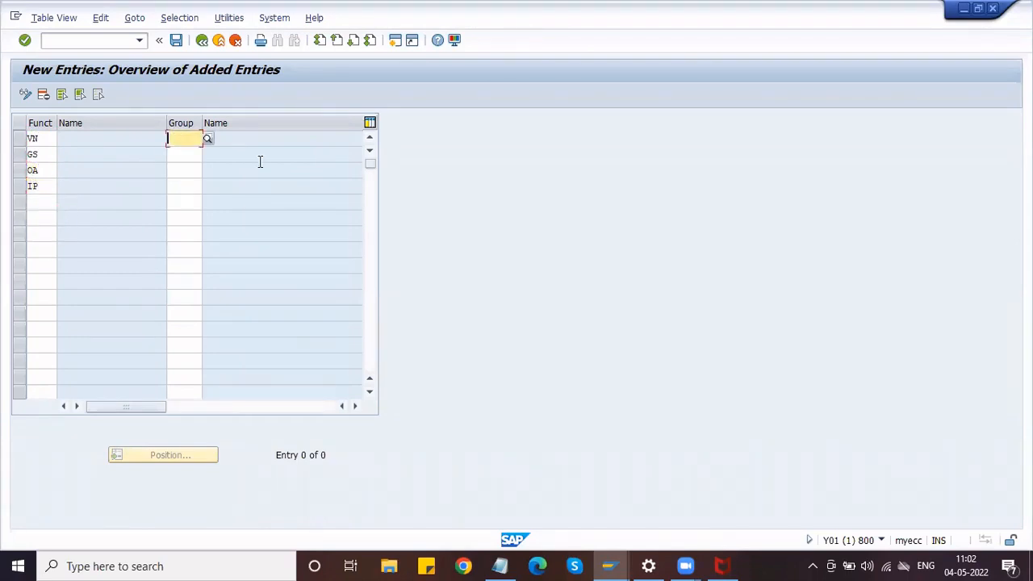
text(ZV)
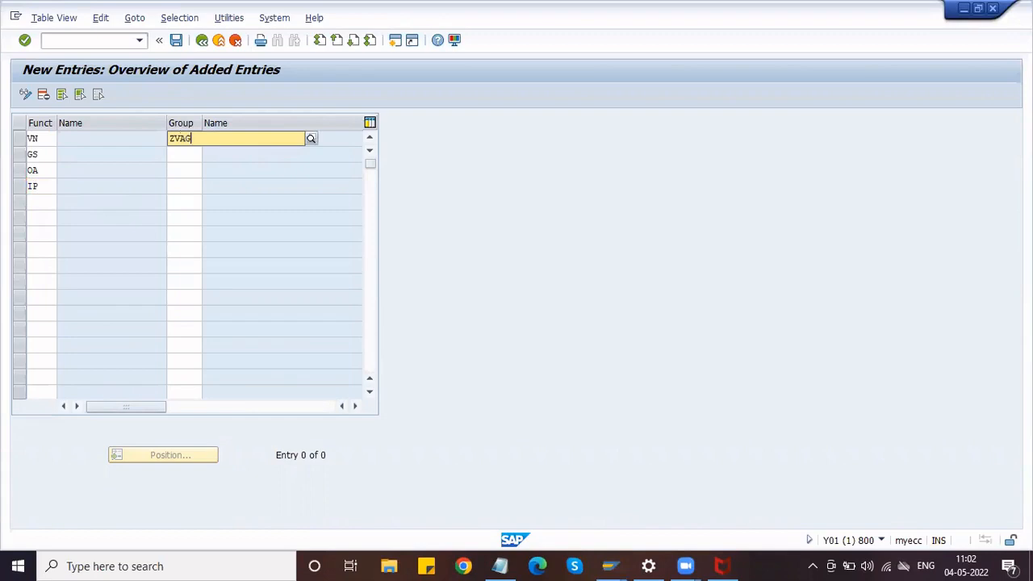
text(AG)
click(260, 168)
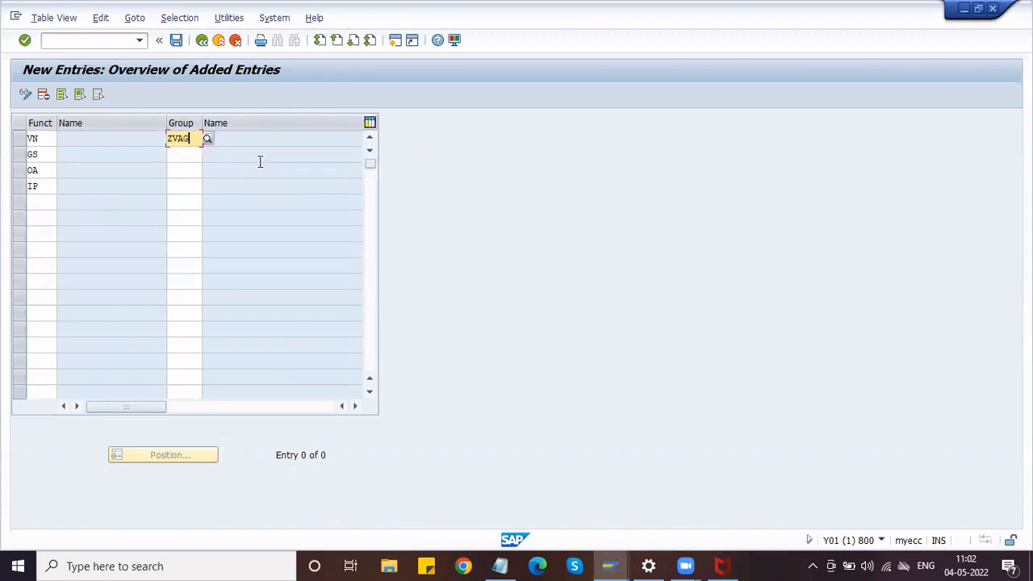
key(Tab)
key(shift+Tab)
key(ctrl+c)
key(Down)
key(ctrl+v)
key(Down)
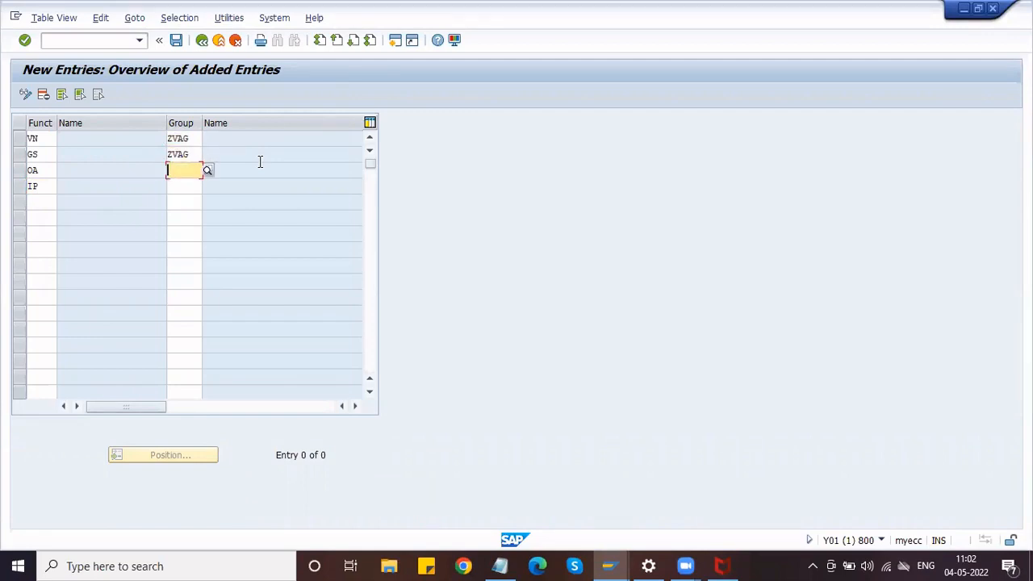
key(ctrl+v)
key(Down)
key(ctrl+v)
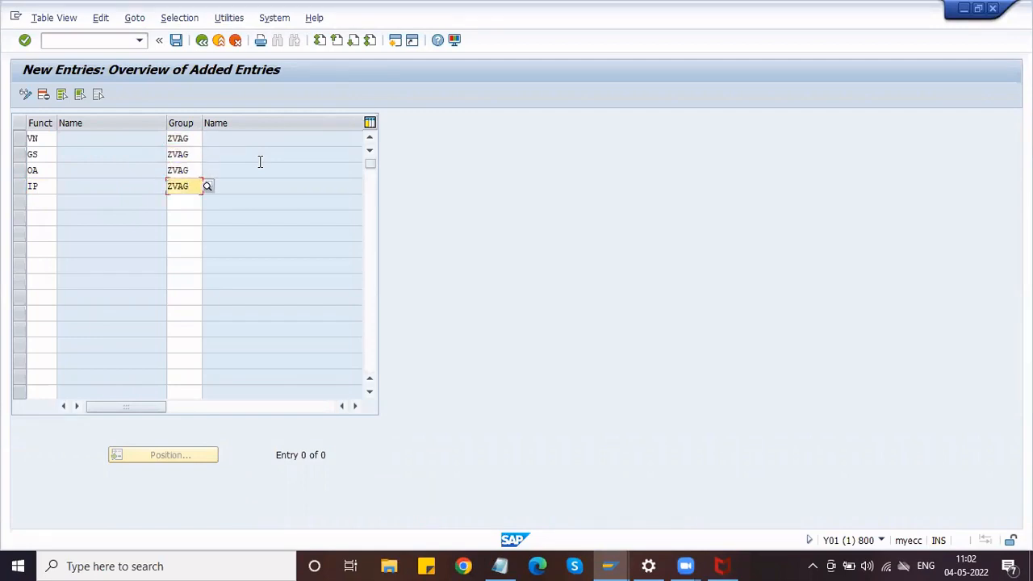
key(Return)
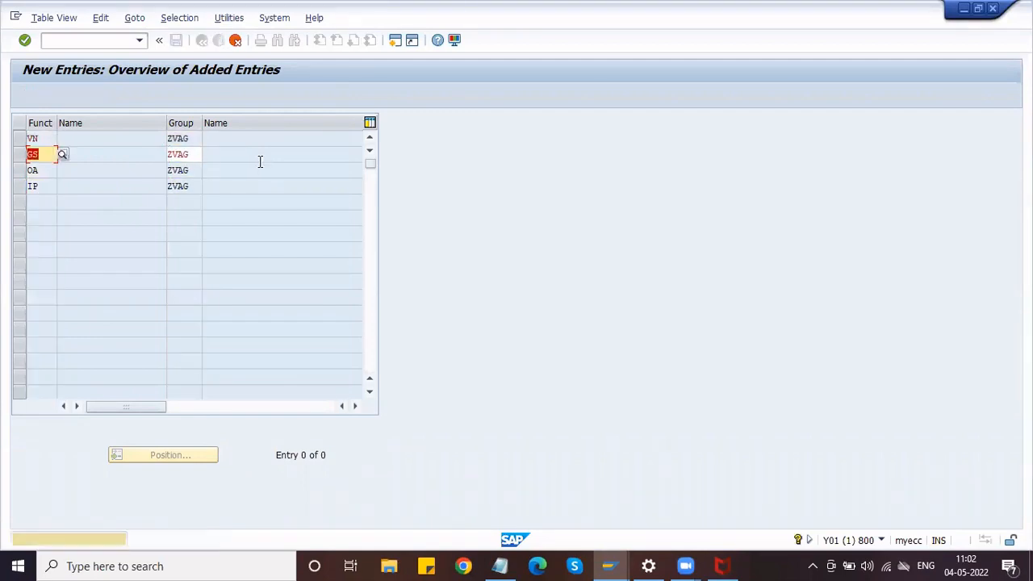
key(Return)
key(Return)
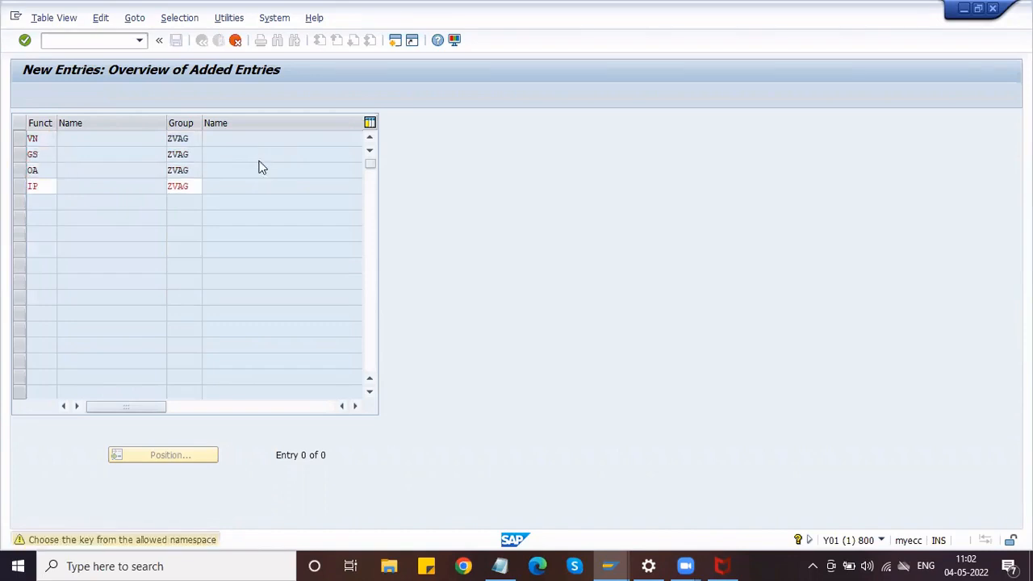
key(Return)
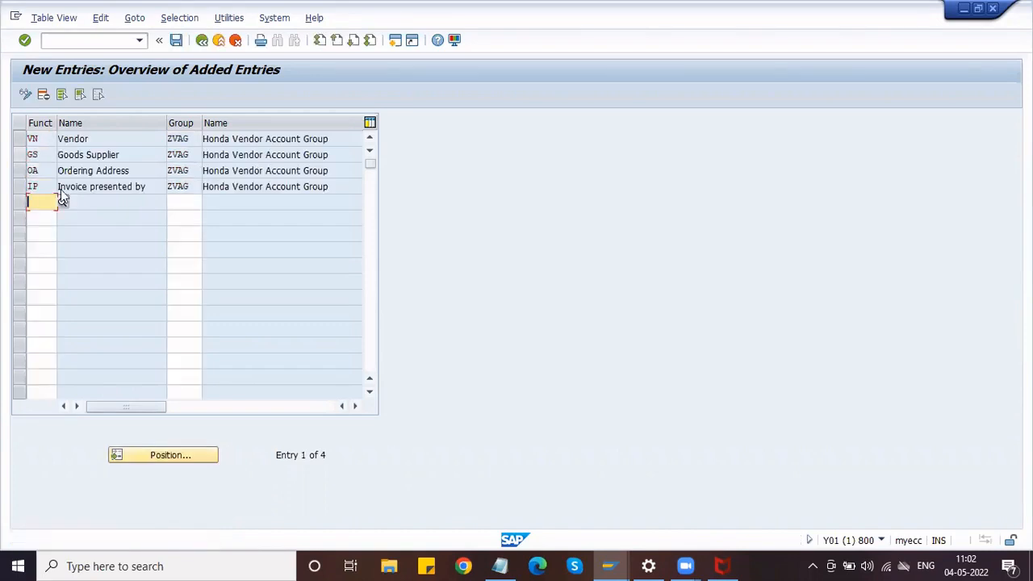
Save the entries under request Y01K900505 and return to the IMG tree.
click(176, 41)
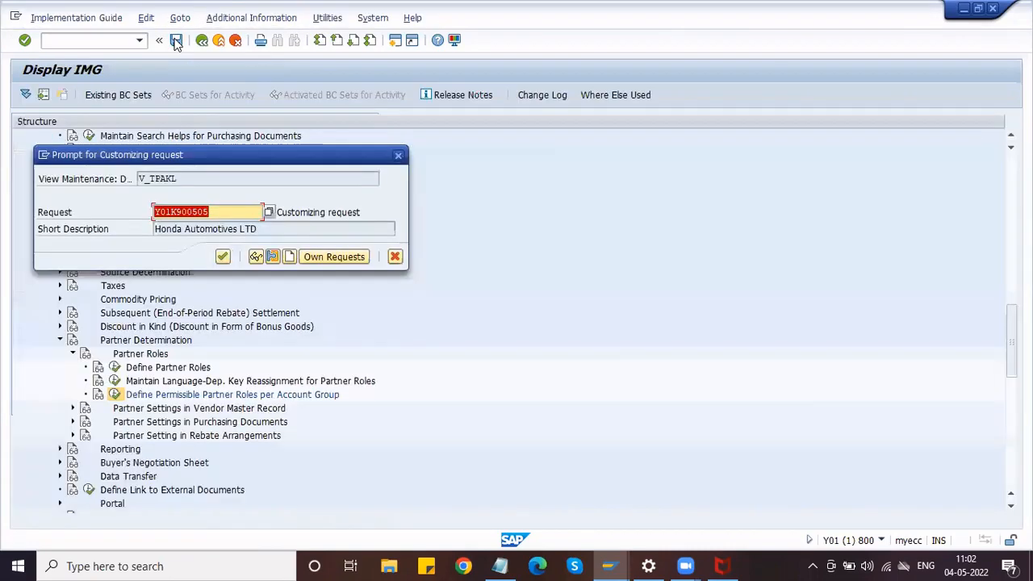
click(224, 256)
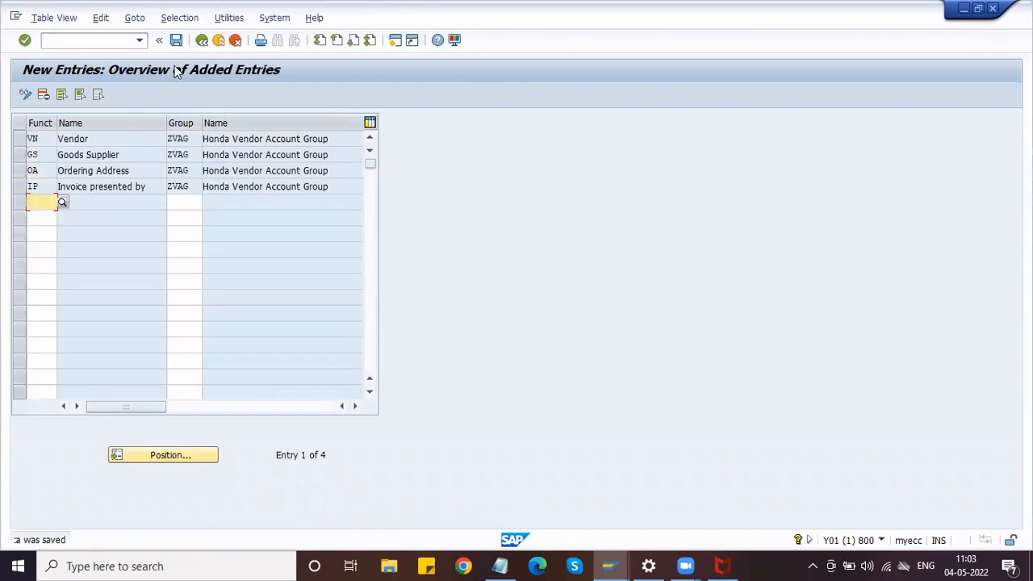
click(201, 42)
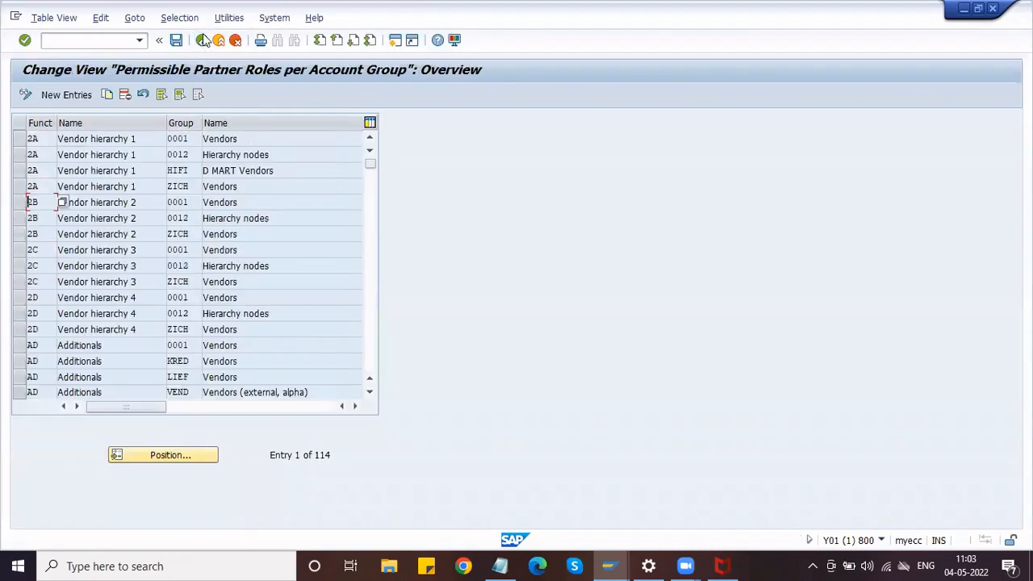
click(203, 44)
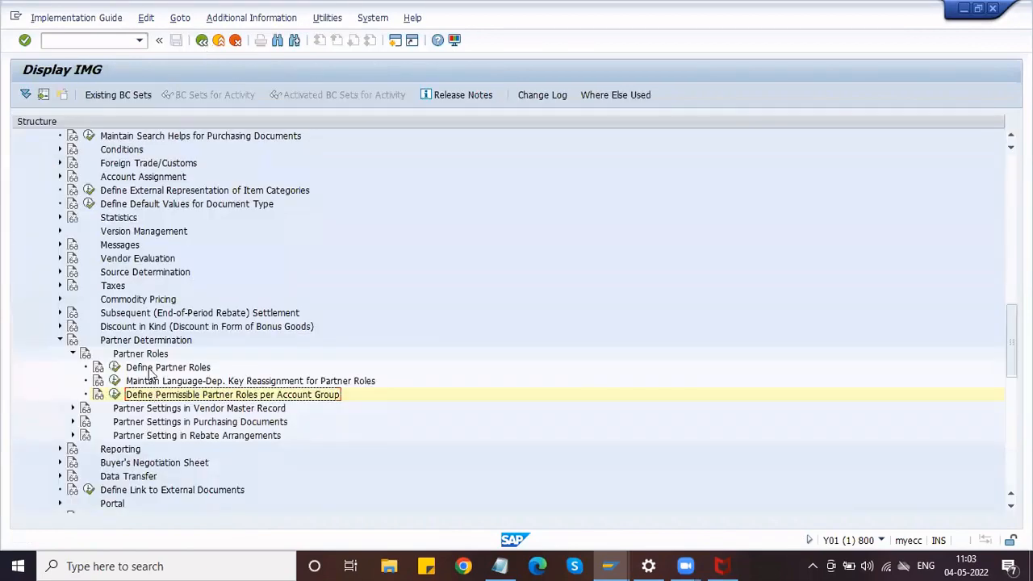
Collapse Partner Roles, expand Partner Settings in Vendor Master Record, and run Define Partner Schemas.
click(151, 370)
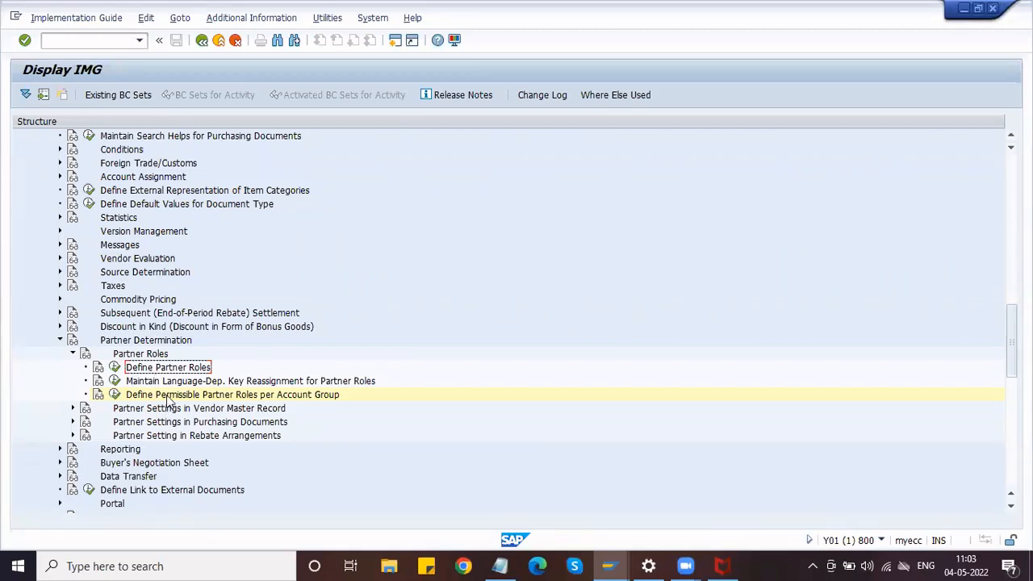
click(168, 396)
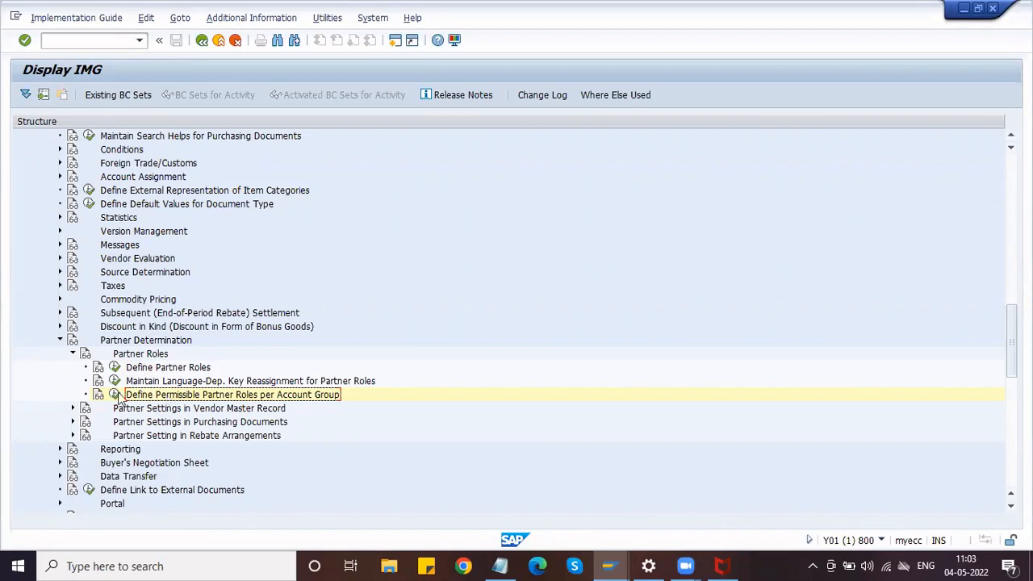
click(74, 355)
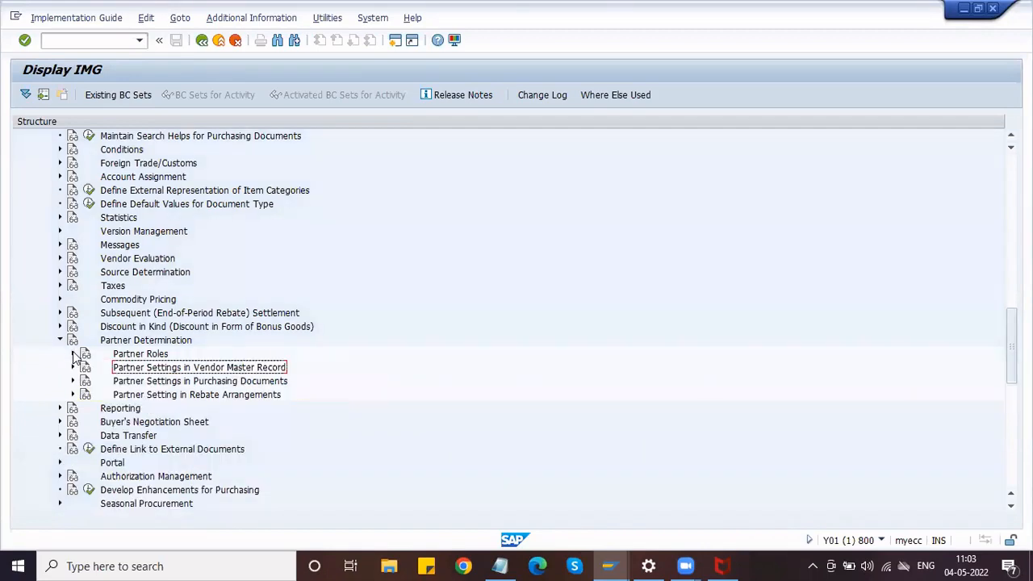
click(73, 368)
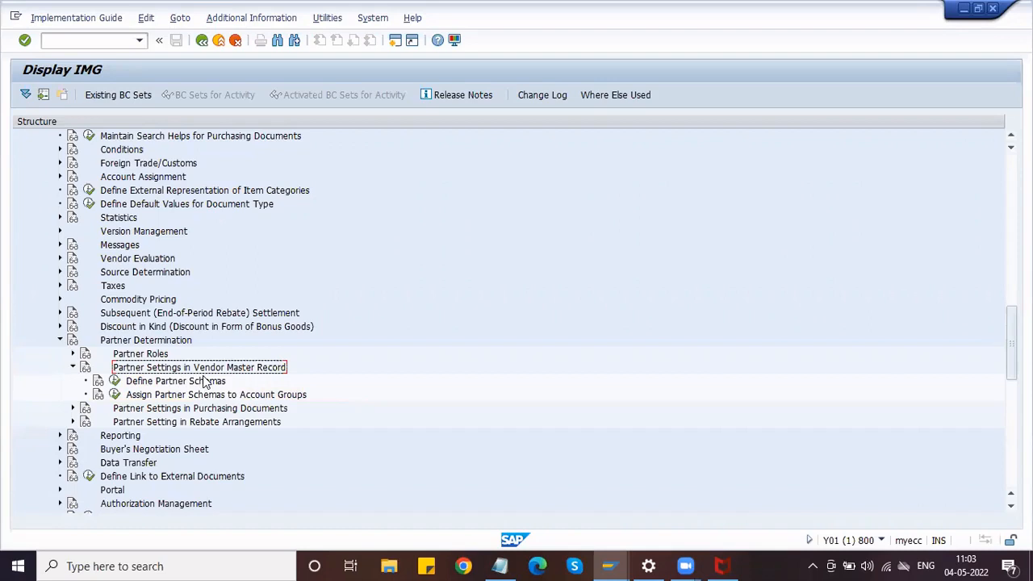
click(115, 382)
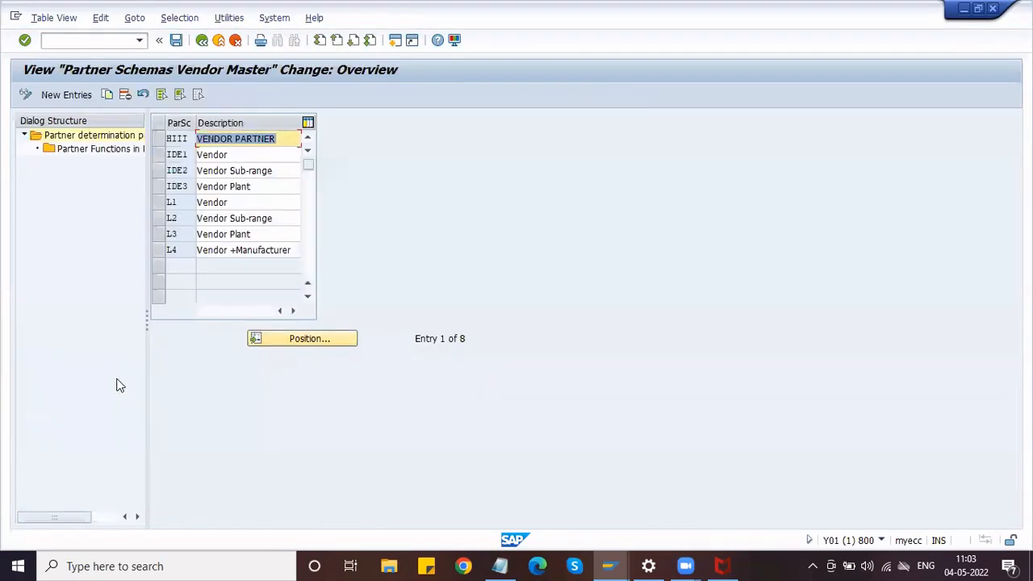
Open partner schema L1's Partner Functions in Procedure and look through its 13 functions.
click(160, 204)
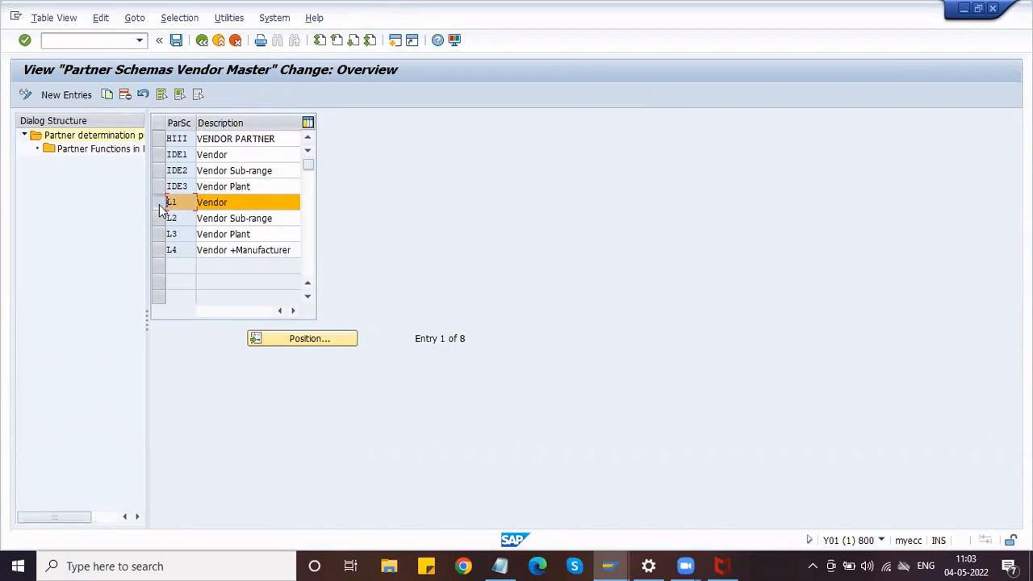
double_click(94, 156)
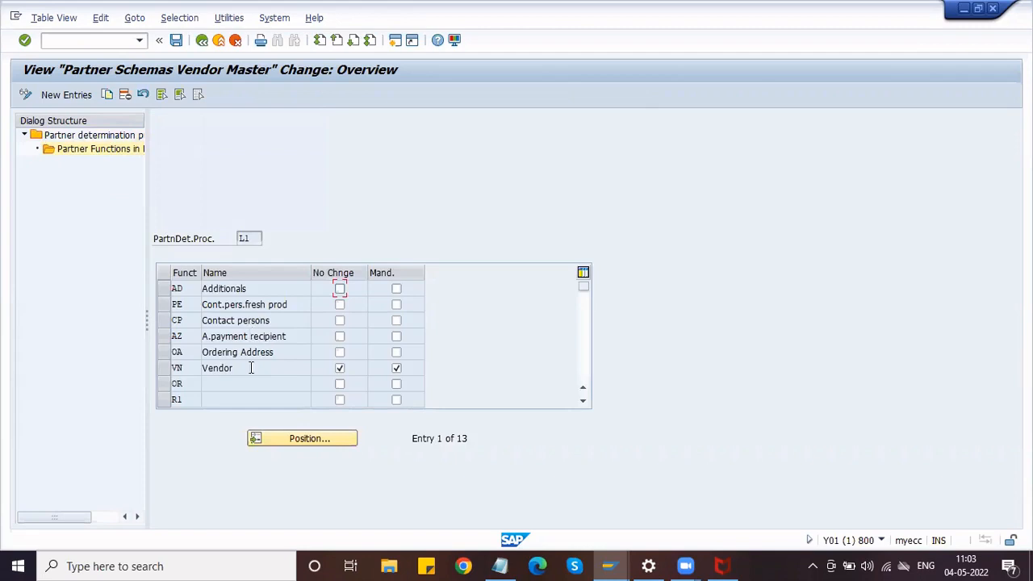
scroll(251, 368, down, 1)
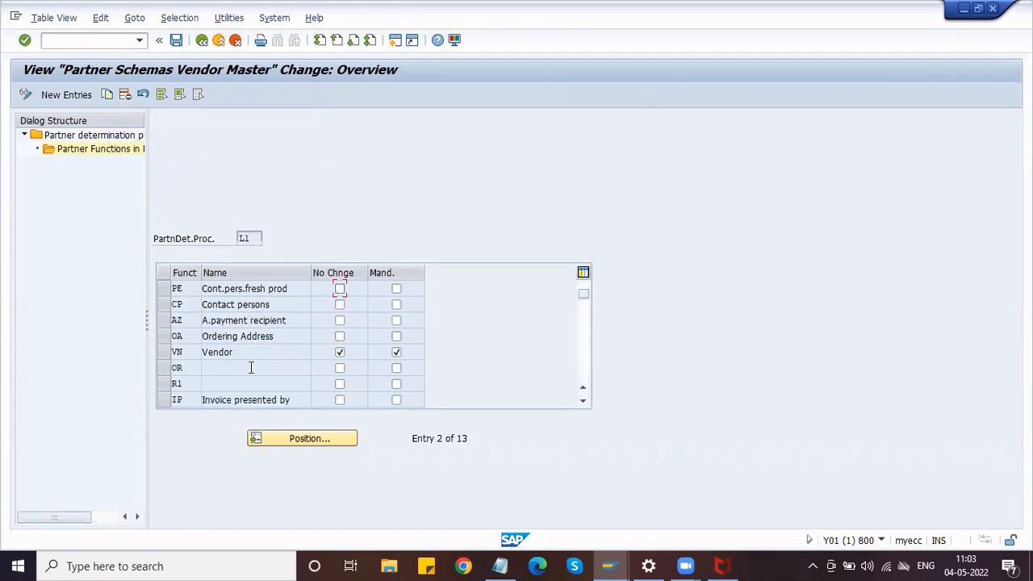
click(187, 336)
click(182, 352)
scroll(220, 383, down, 1)
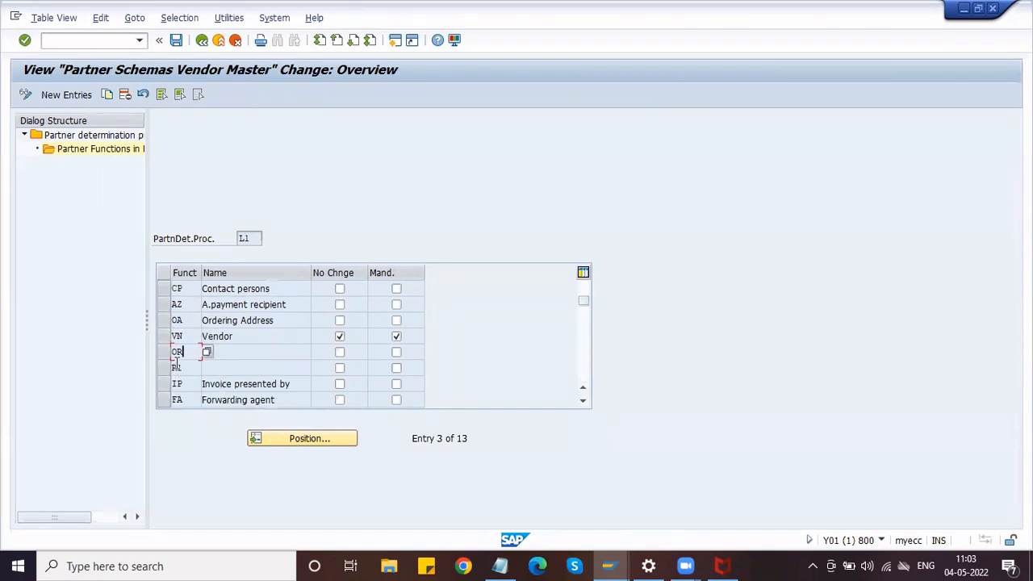
click(184, 334)
click(186, 321)
click(199, 385)
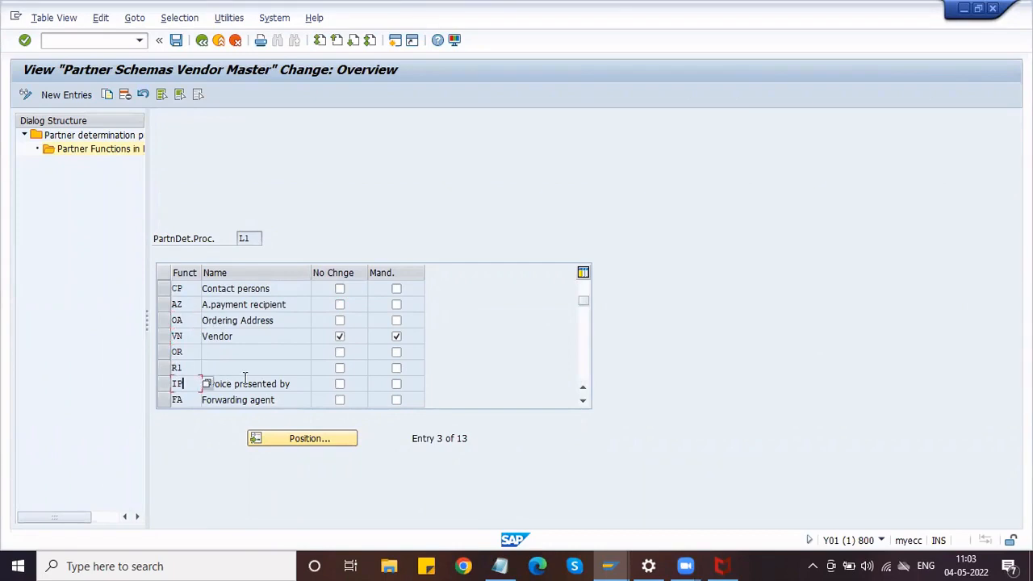
scroll(247, 384, down, 1)
click(196, 401)
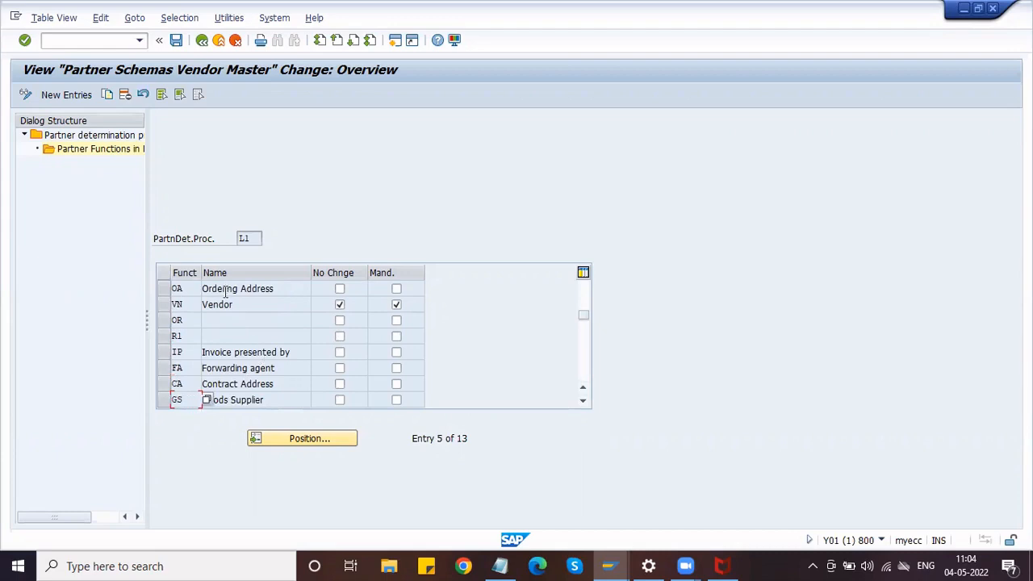
Scroll back up the L1 functions and return to the IMG structure.
scroll(224, 302, up, 2)
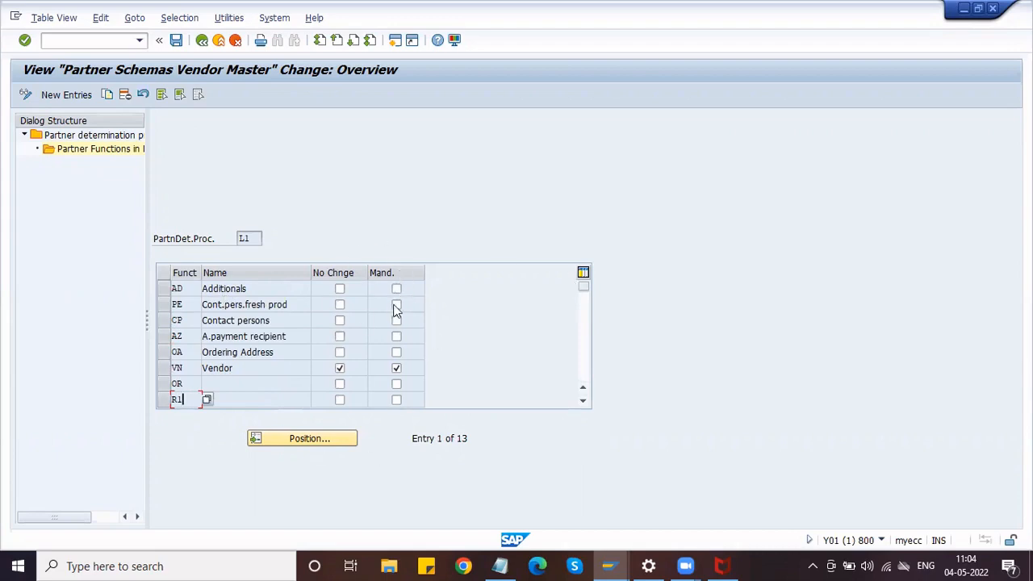
click(251, 239)
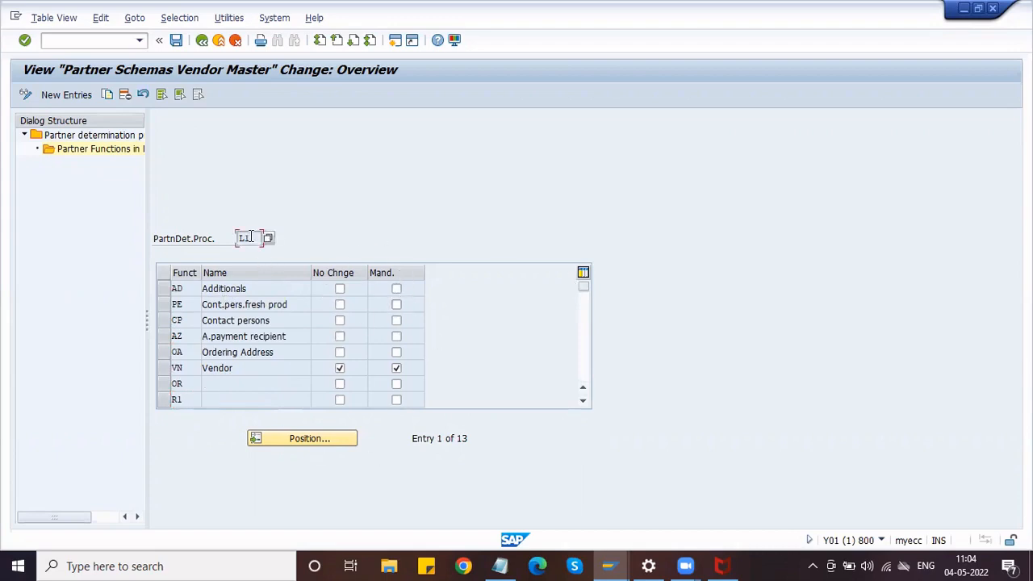
click(202, 40)
click(202, 40)
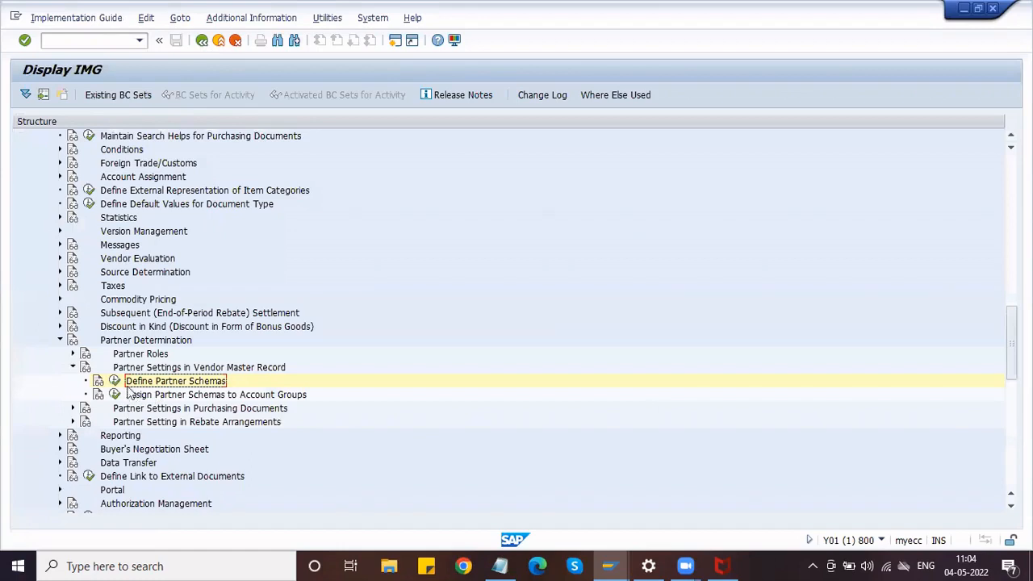
Open the partner functions of partner schema L1 in Define Partner Schemas.
click(115, 381)
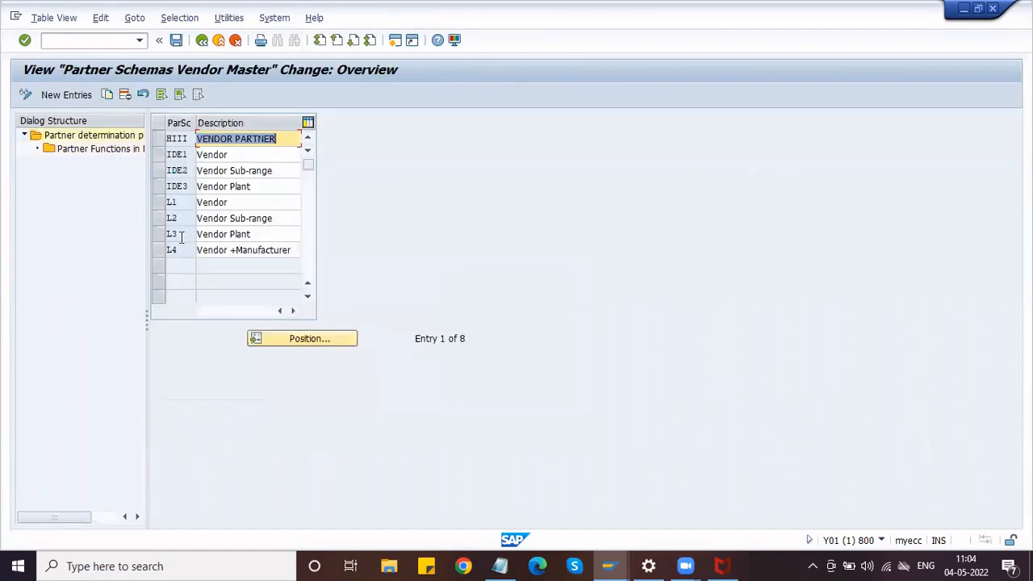
click(162, 202)
double_click(99, 148)
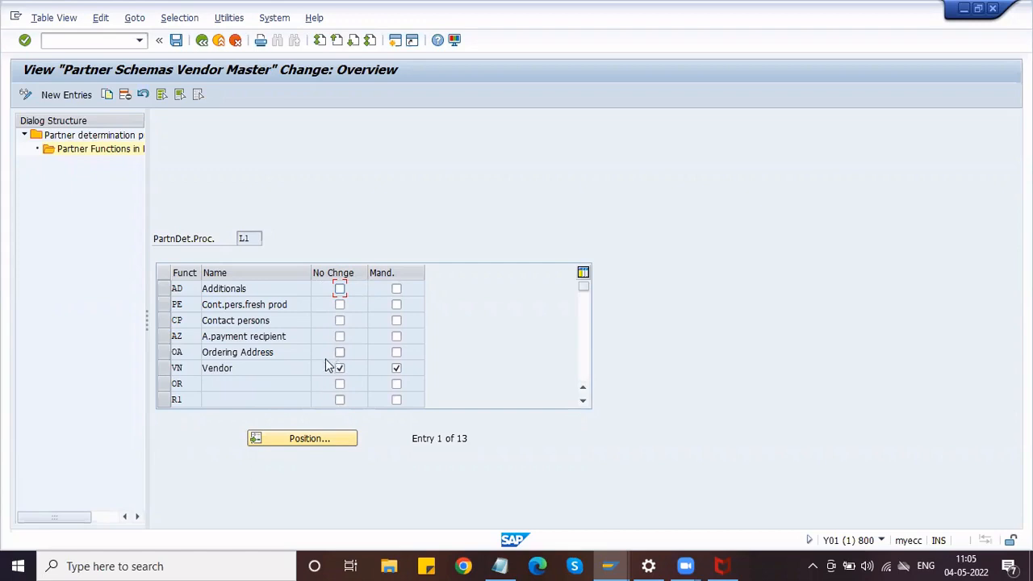
scroll(269, 339, down, 2)
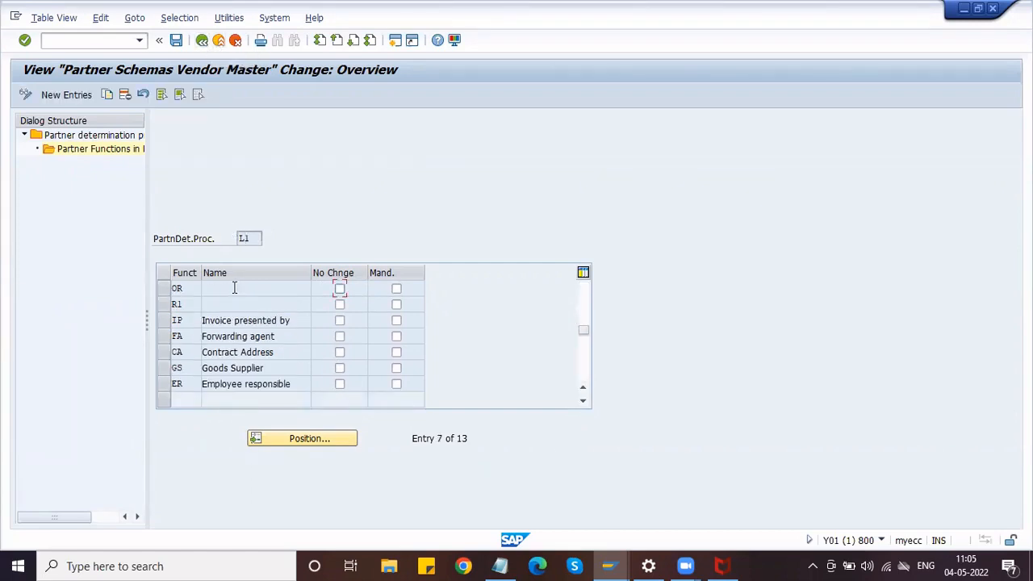
scroll(234, 293, up, 2)
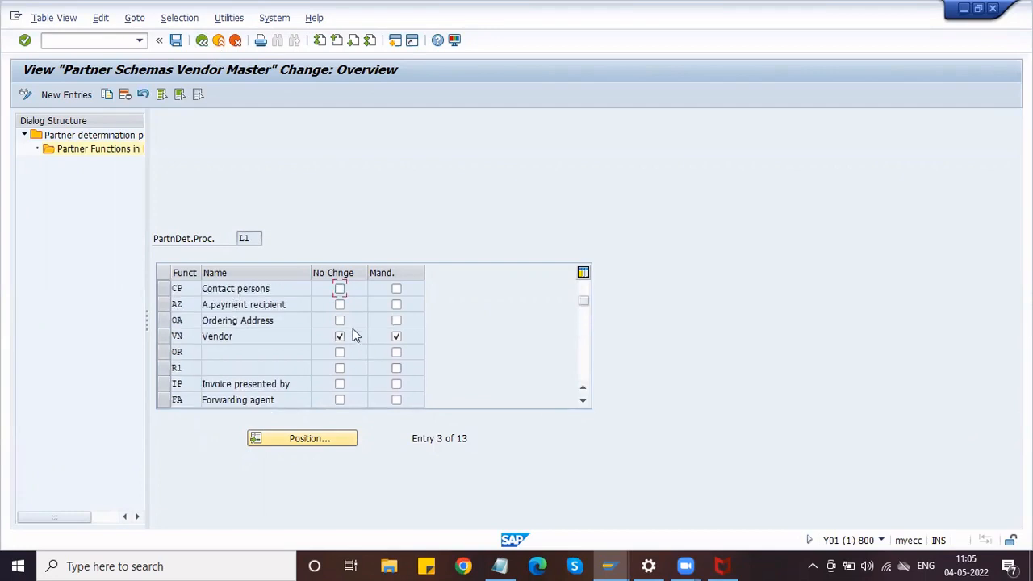
scroll(272, 384, down, 2)
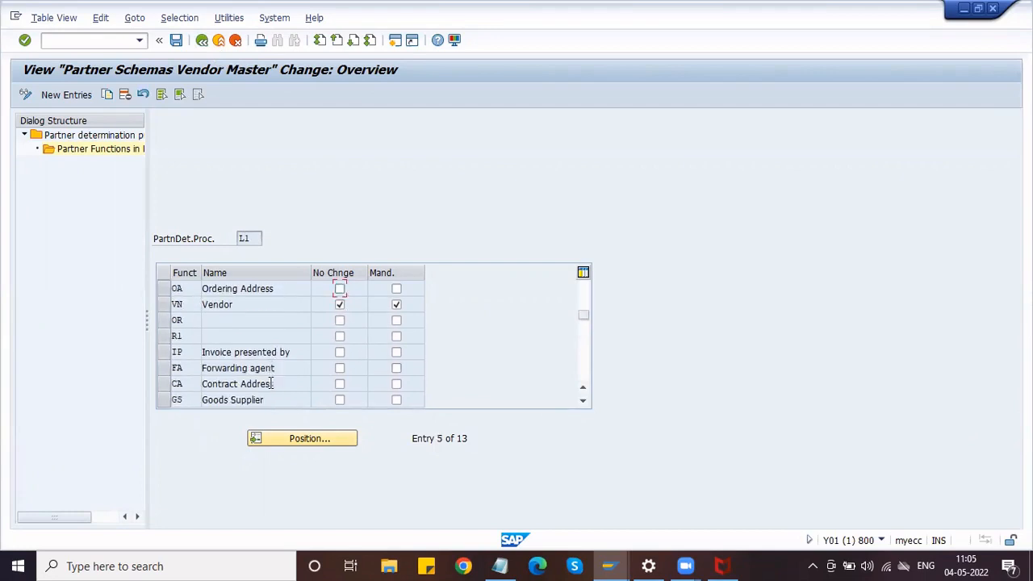
Flag Goods Supplier, Invoice presented by and Ordering Address as No Change and Mandatory.
click(339, 401)
click(396, 401)
click(340, 352)
click(396, 353)
scroll(259, 332, up, 1)
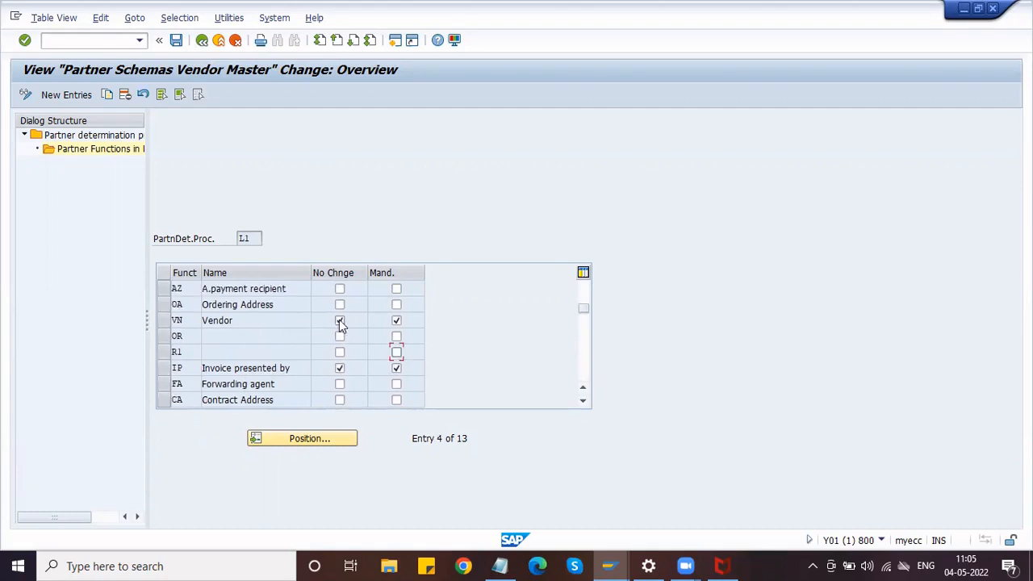
click(340, 306)
click(397, 306)
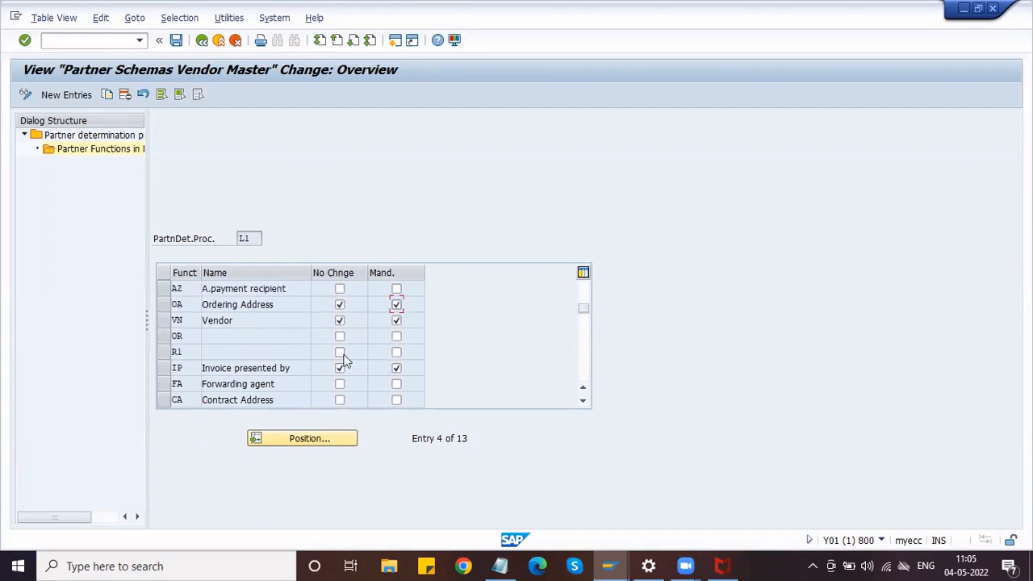
Save schema L1 under the customizing request and return to the IMG tree.
click(176, 41)
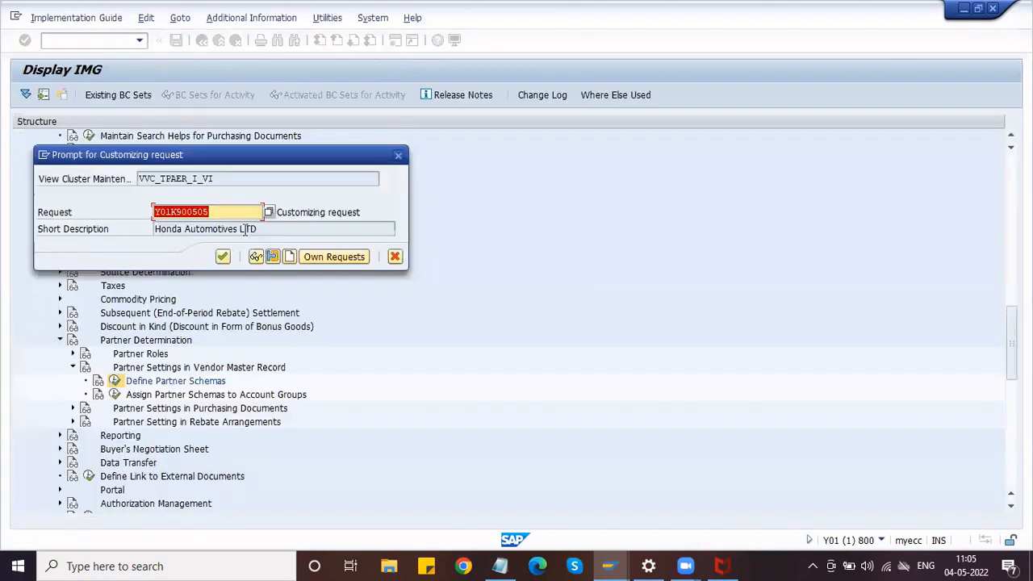
click(221, 257)
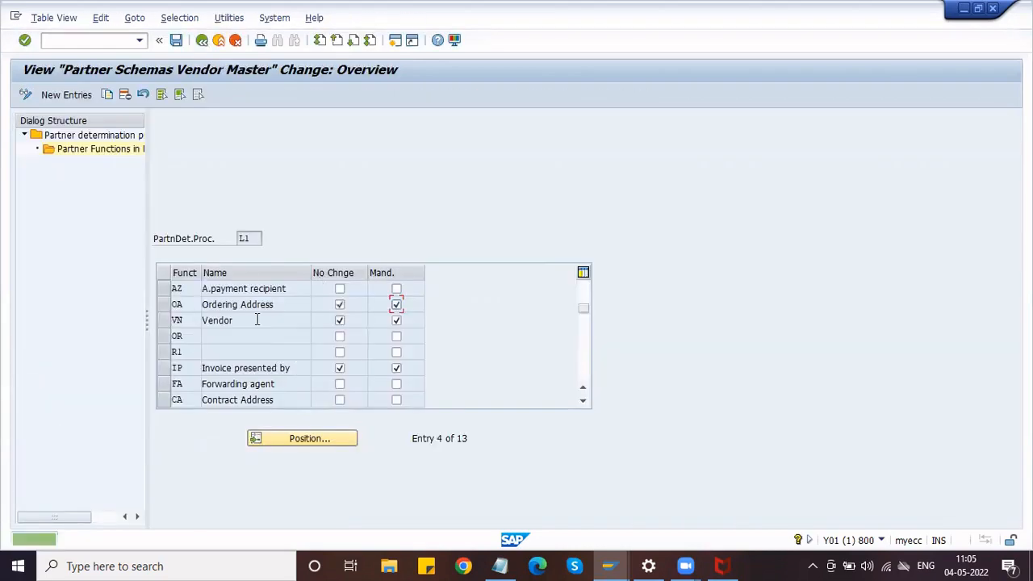
click(202, 41)
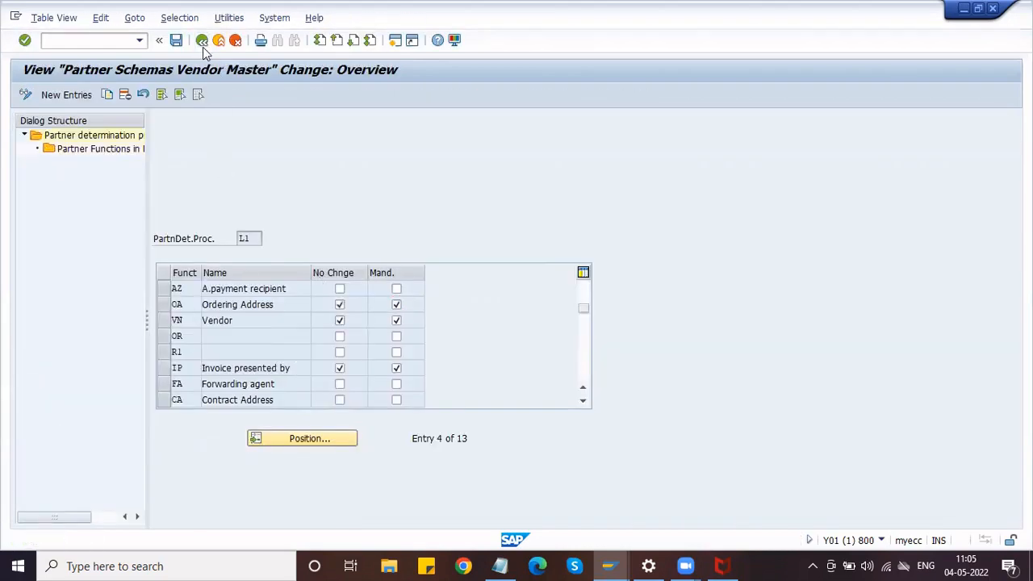
click(202, 40)
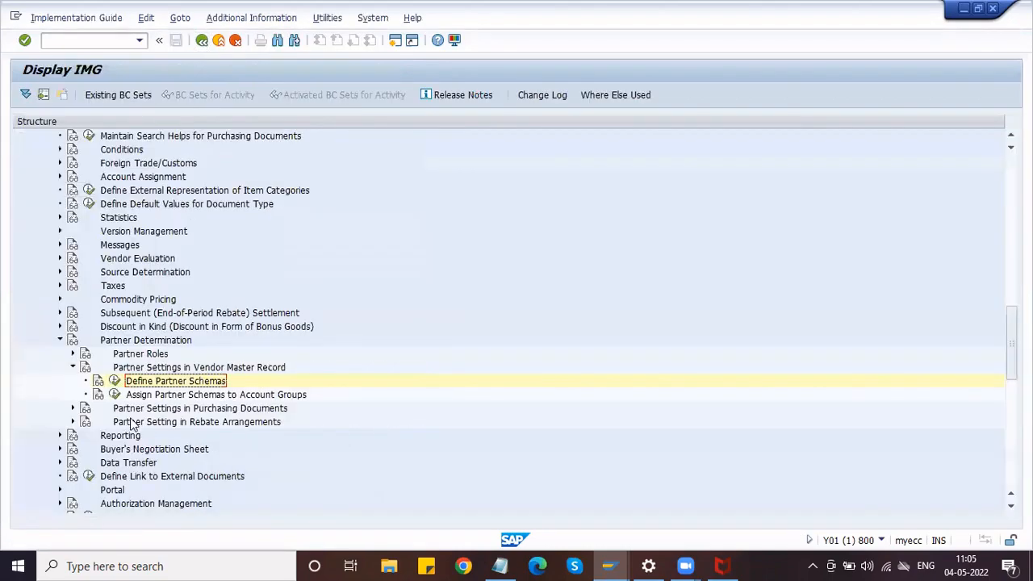
Open the partner schema assignment for account groups and jump to entry ZVAG.
click(115, 395)
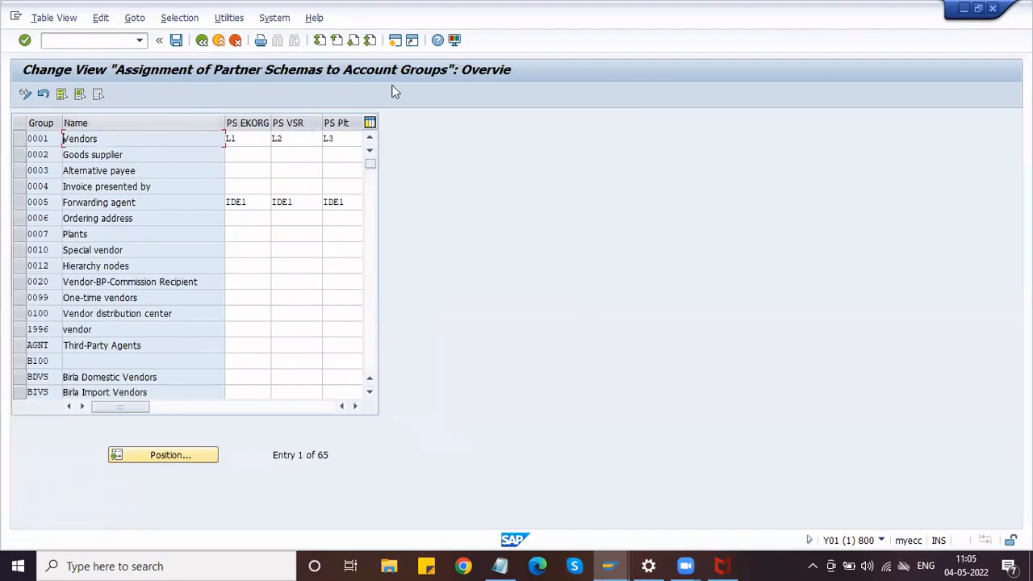
click(138, 456)
text(ZVAG)
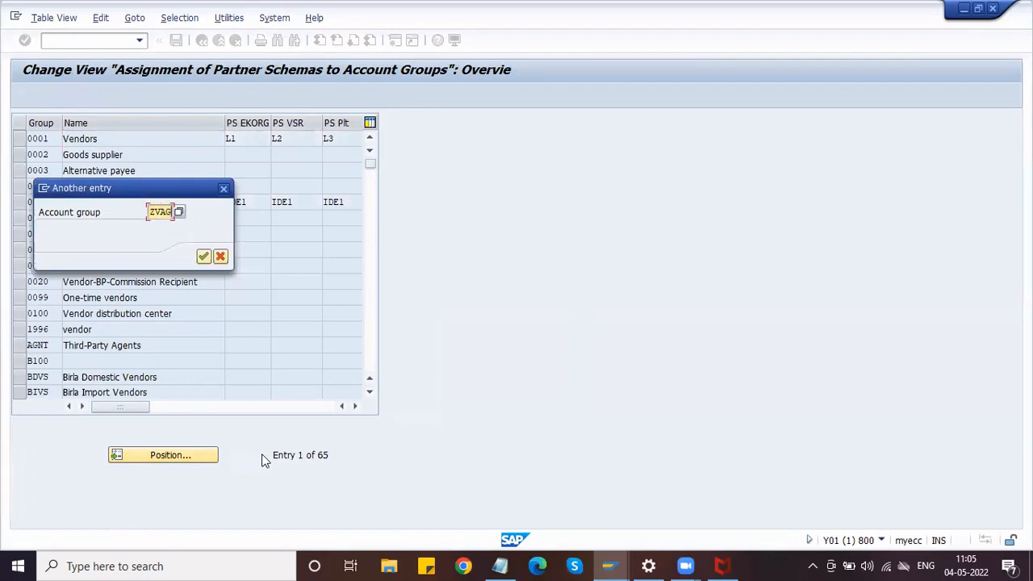
key(Return)
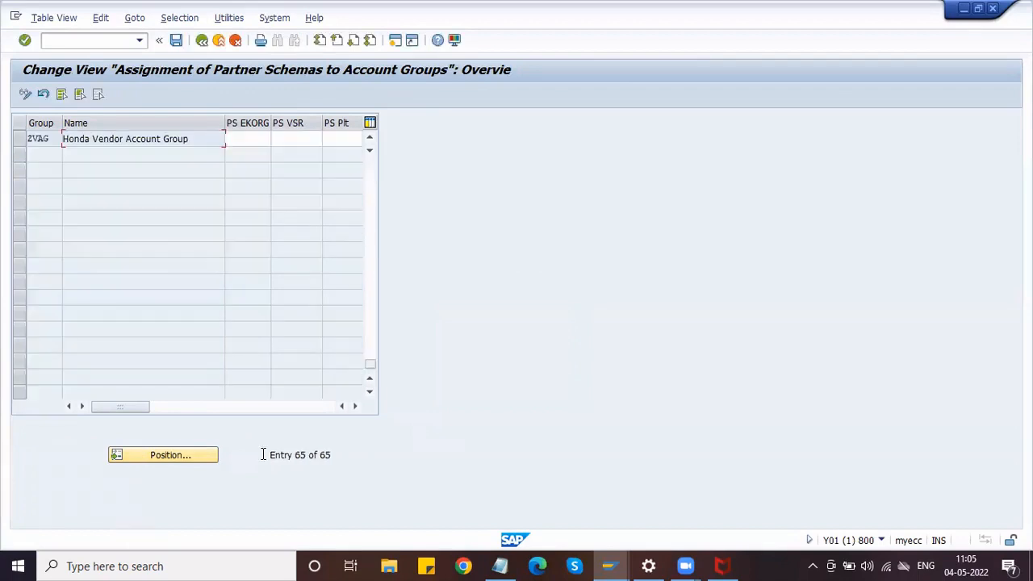
Assign L1 Vendor as ZVAG's PS EKORG schema, save under the request, and go back.
click(255, 138)
click(275, 139)
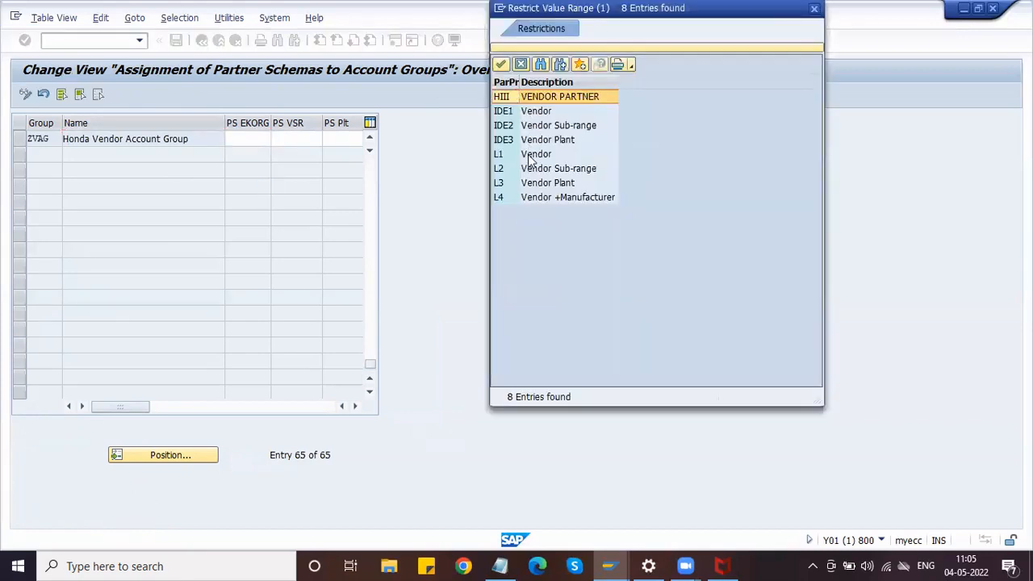
click(531, 155)
click(500, 64)
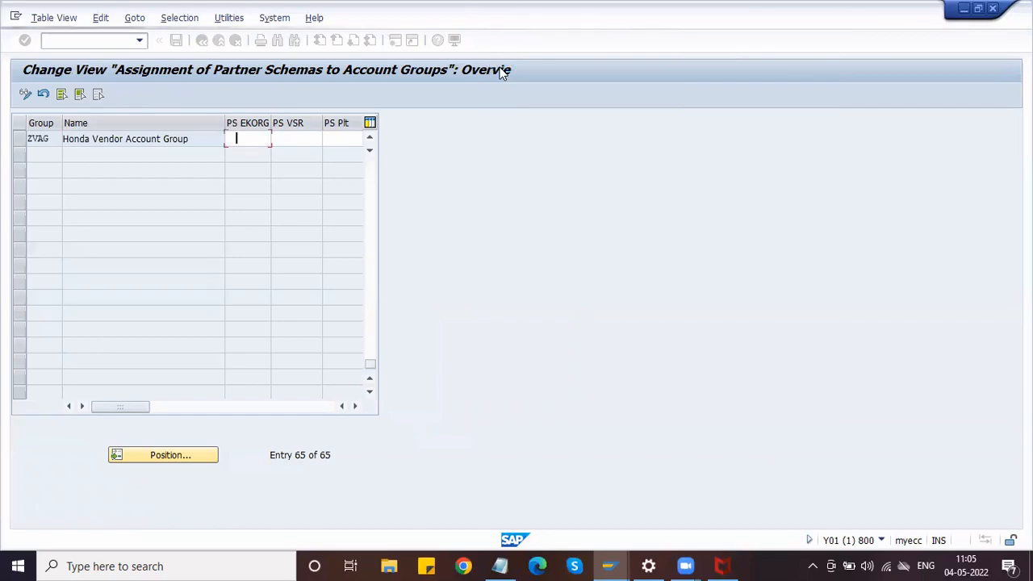
click(176, 41)
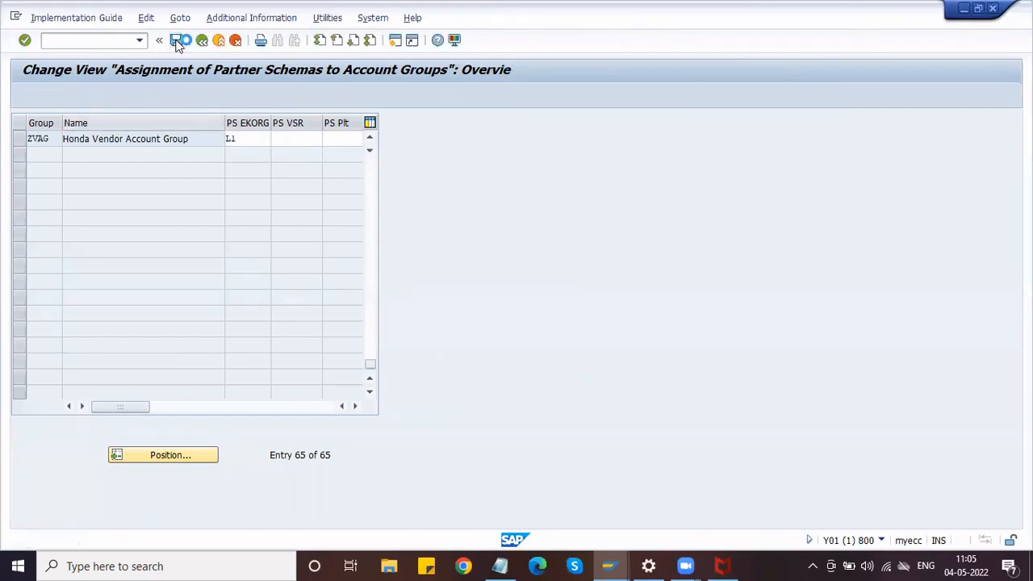
click(226, 255)
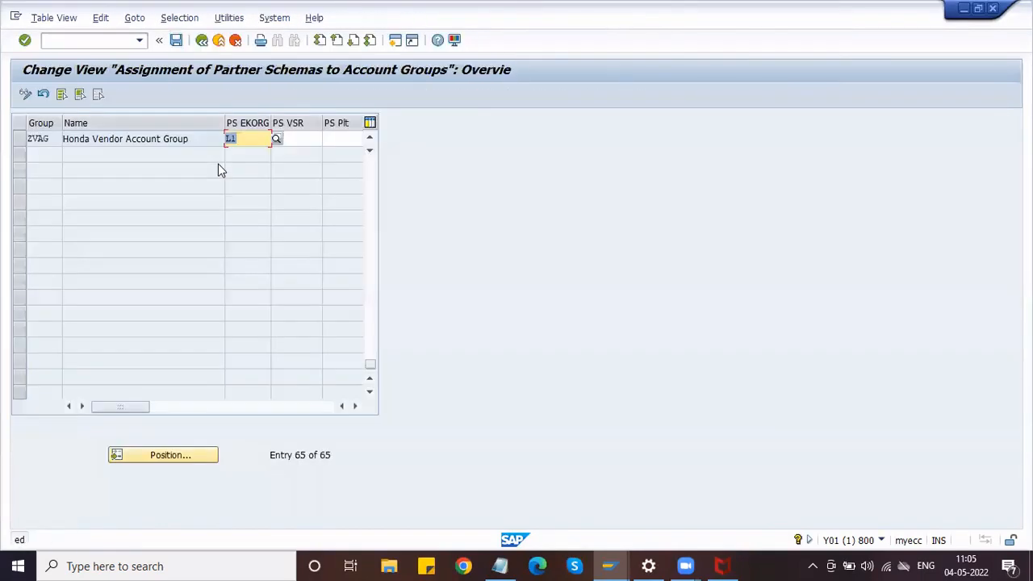
click(203, 42)
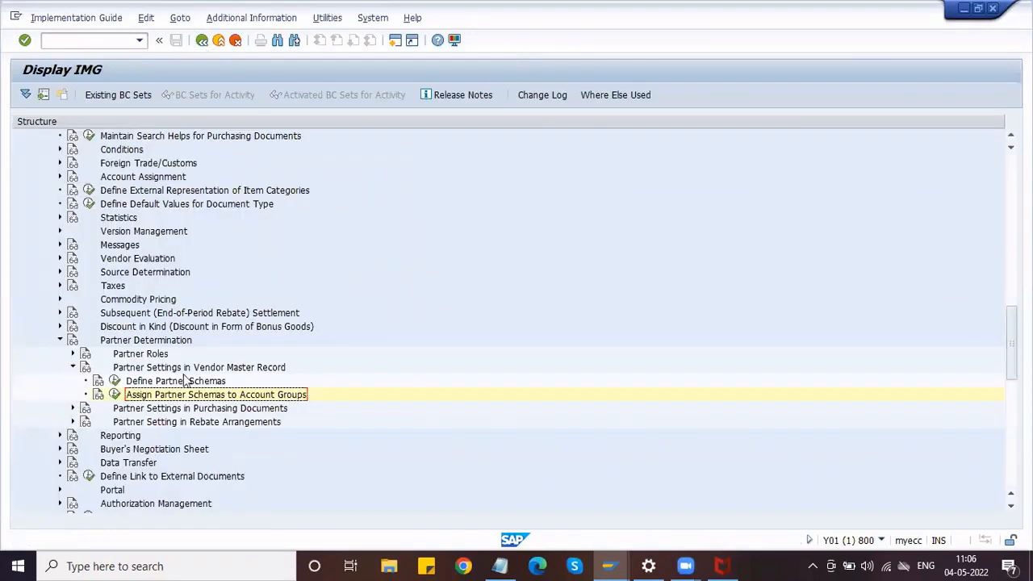
Add the lines Creation - XK01, Change - XK02, Display - XK03 and List - MKVZ to the notes.
click(500, 566)
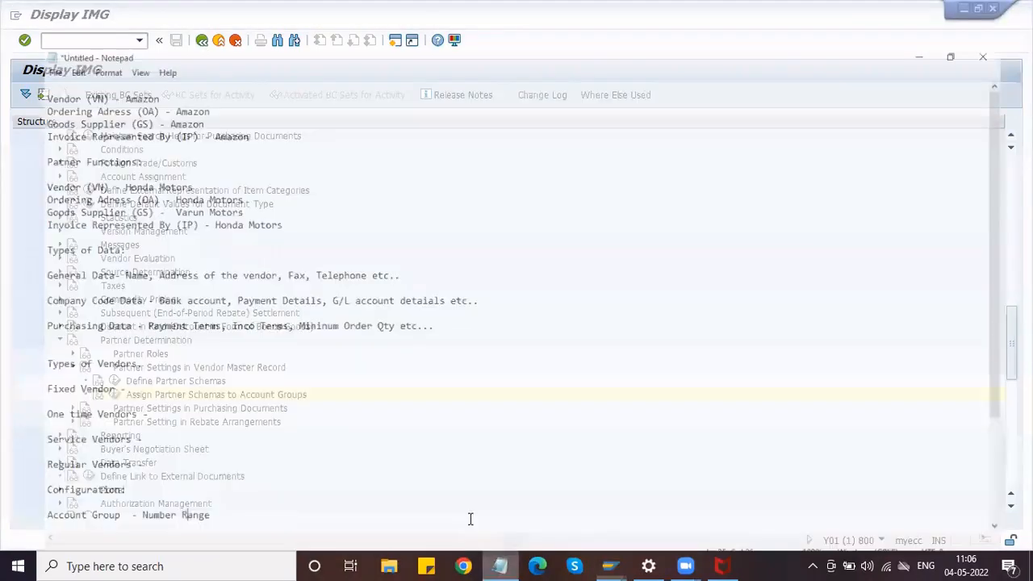
key(Return)
key(Return)
key(Return)
key(Return)
key(Return)
key(Return)
key(Return)
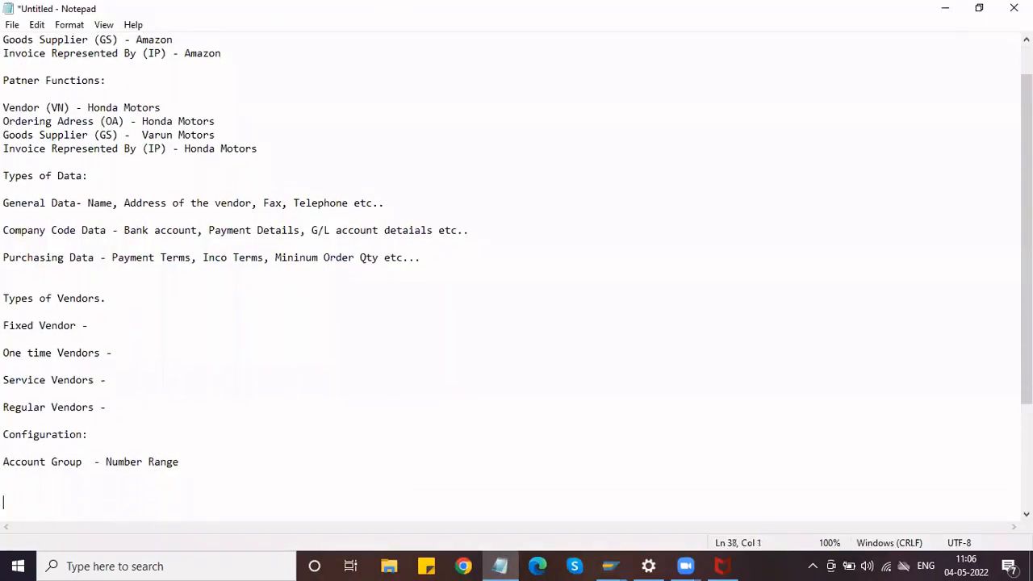
key(BackSpace)
key(BackSpace)
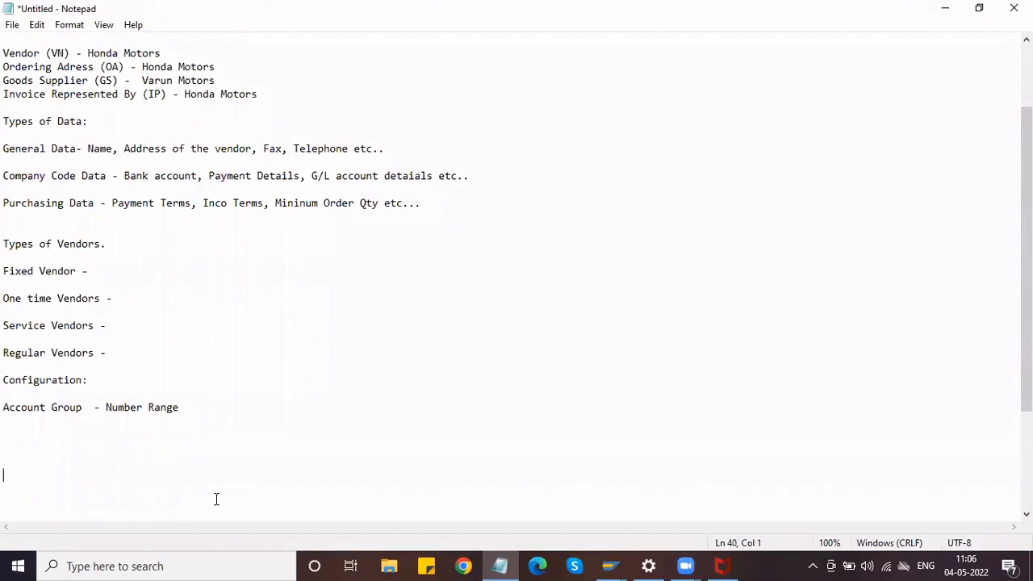
text(Creation - XK01)
key(Return)
text(Change)
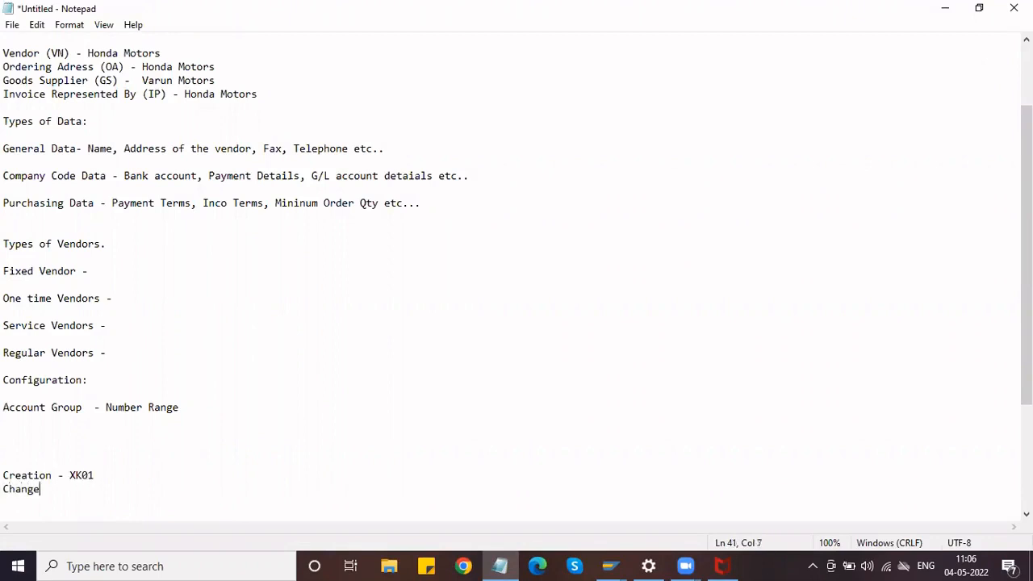
text( - XK02)
key(Return)
text(Display )
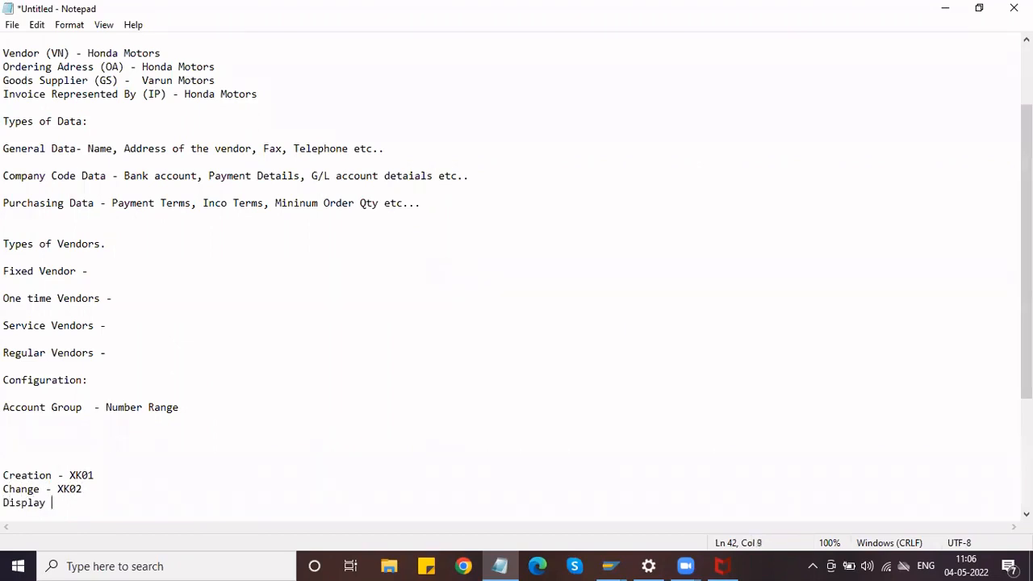
text(- XK03)
key(Return)
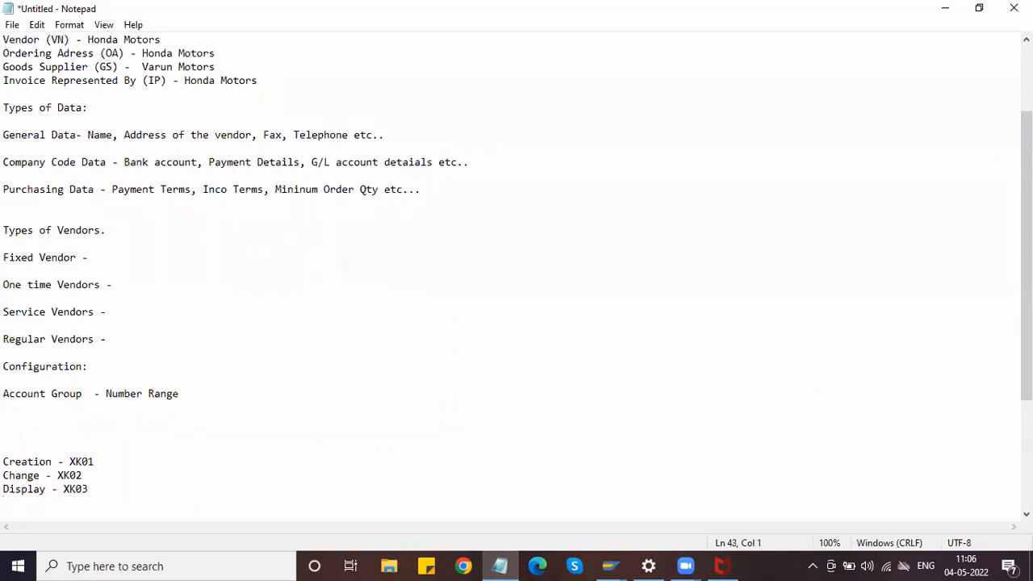
text(List - MKVZ)
click(104, 460)
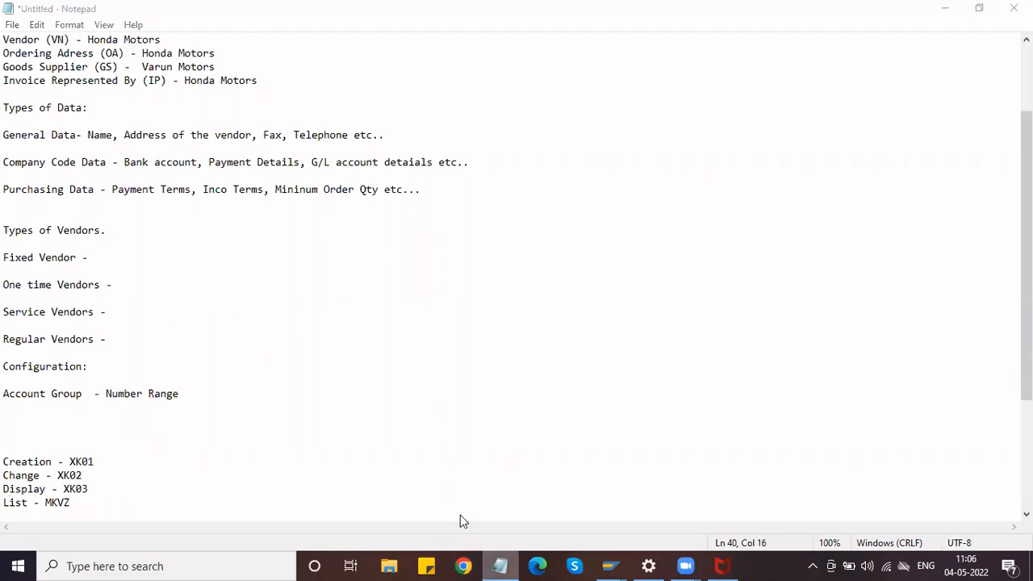
key(alt+Tab)
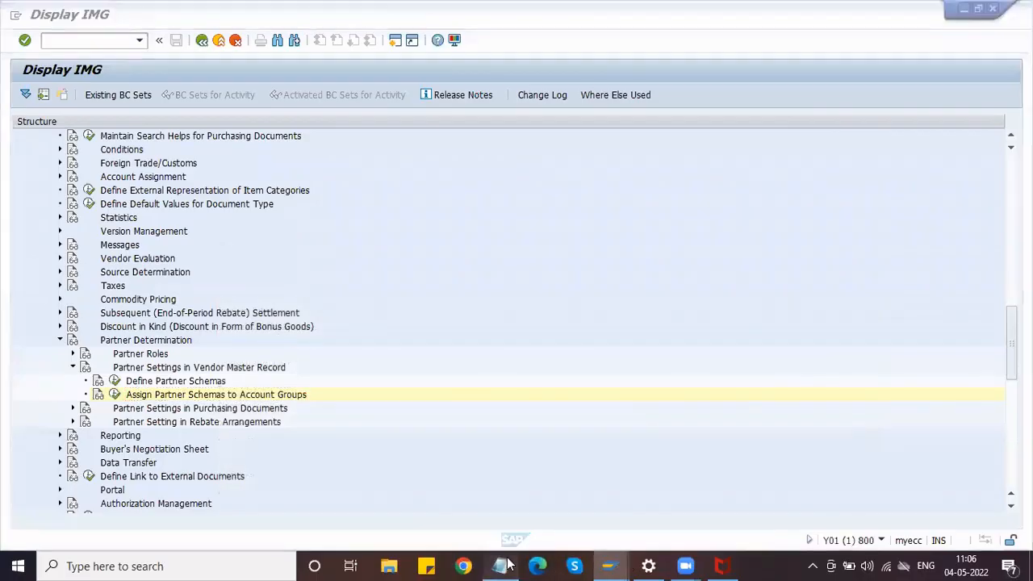
click(501, 565)
click(5, 135)
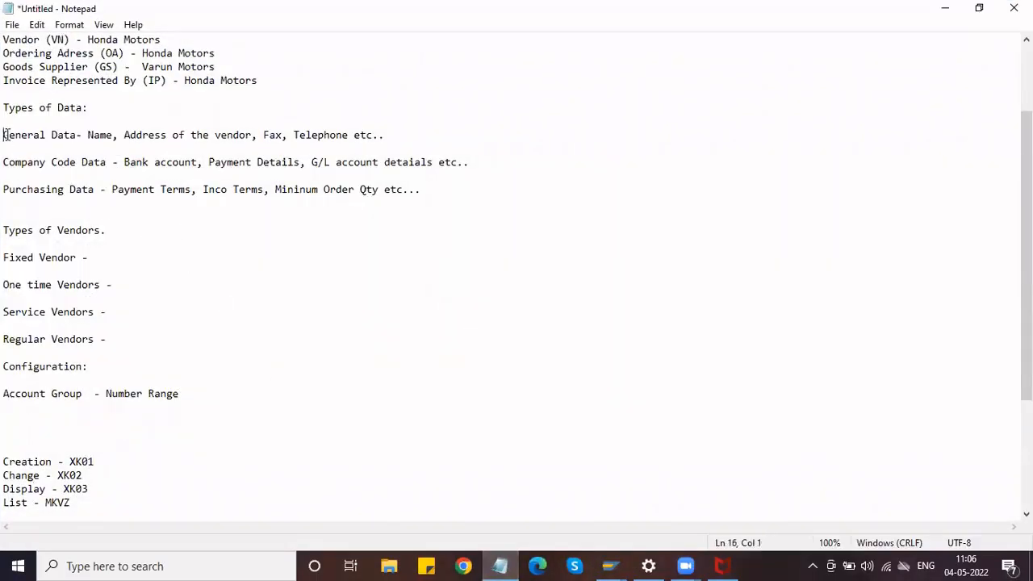
drag(4, 134, 227, 146)
click(4, 162)
drag(4, 163, 131, 207)
click(4, 189)
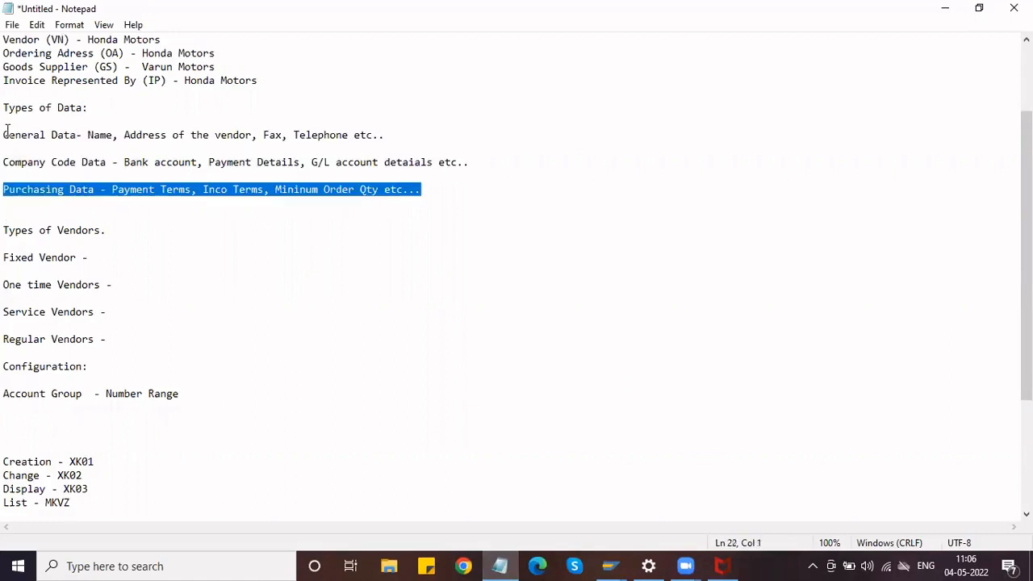
drag(5, 135, 386, 140)
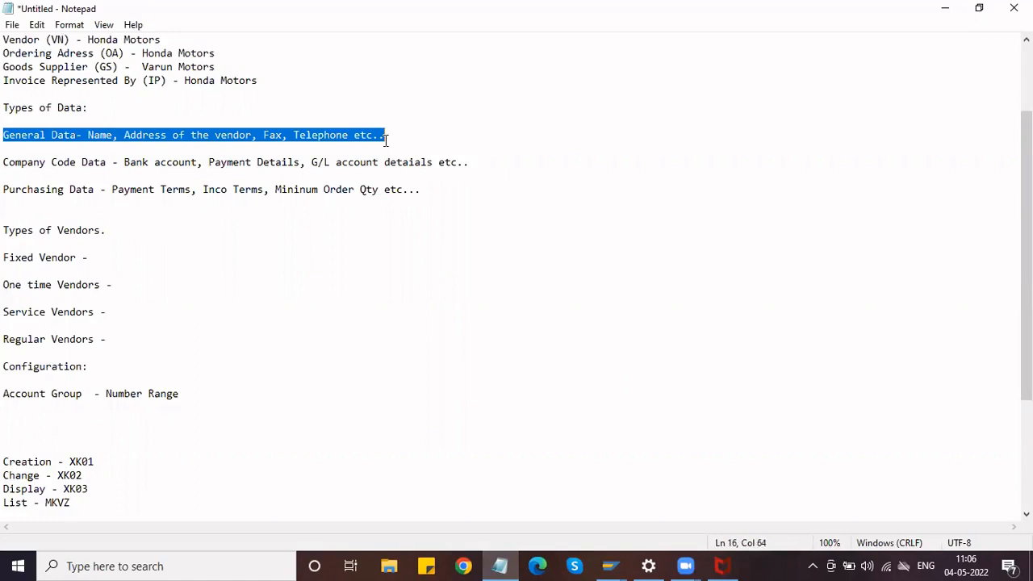
click(6, 162)
shift+click(327, 170)
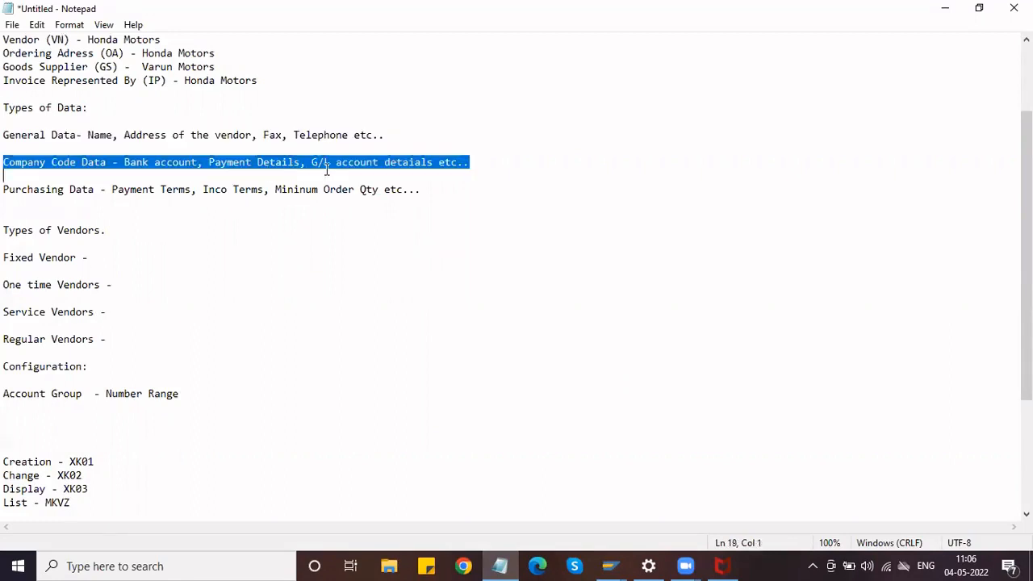
shift+click(474, 161)
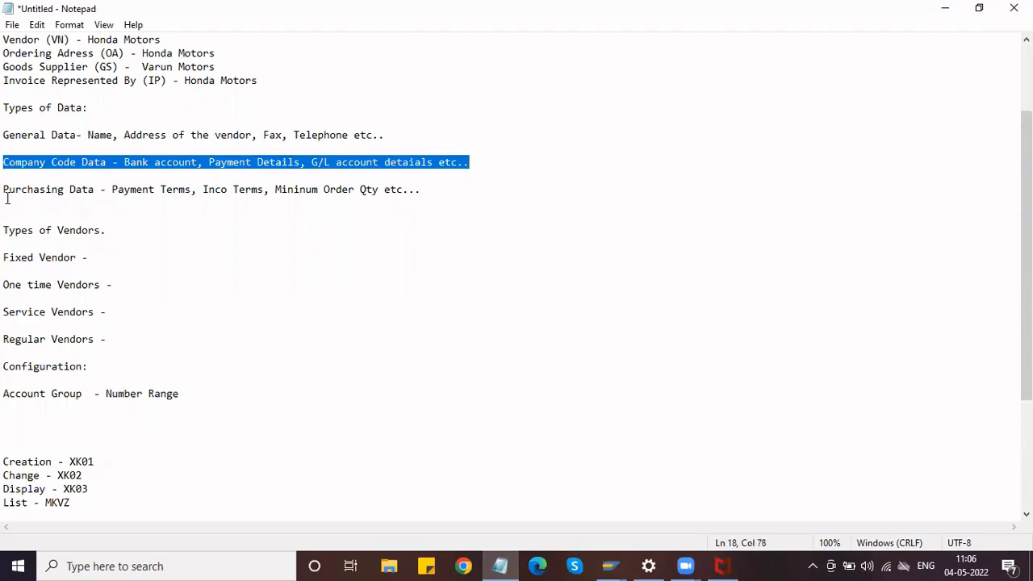
drag(5, 190, 426, 189)
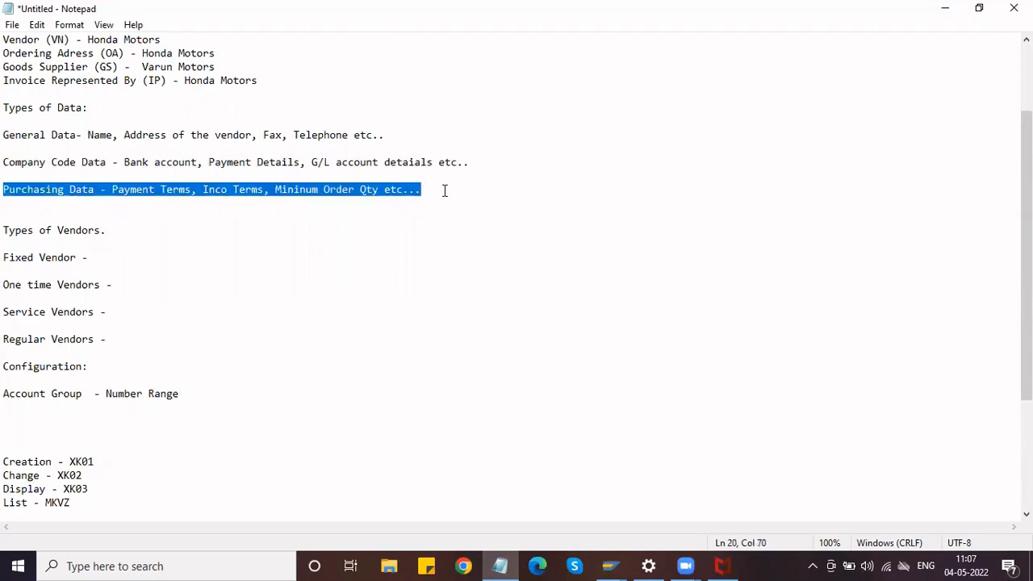
key(alt+Tab)
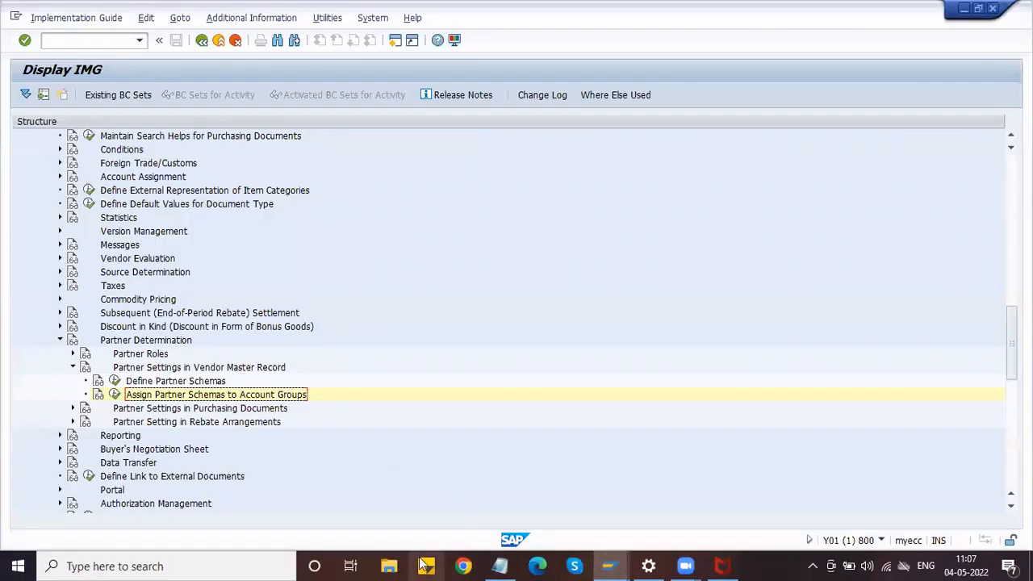
click(500, 566)
Append /MK01/FK01 after XK01 on the Creation line.
click(97, 461)
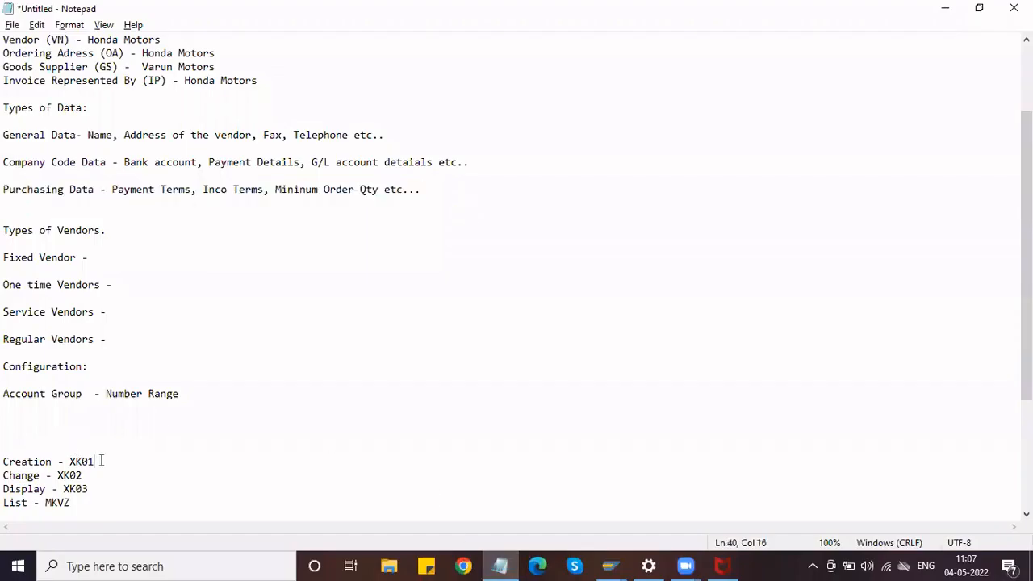
text(/MK01/FK01)
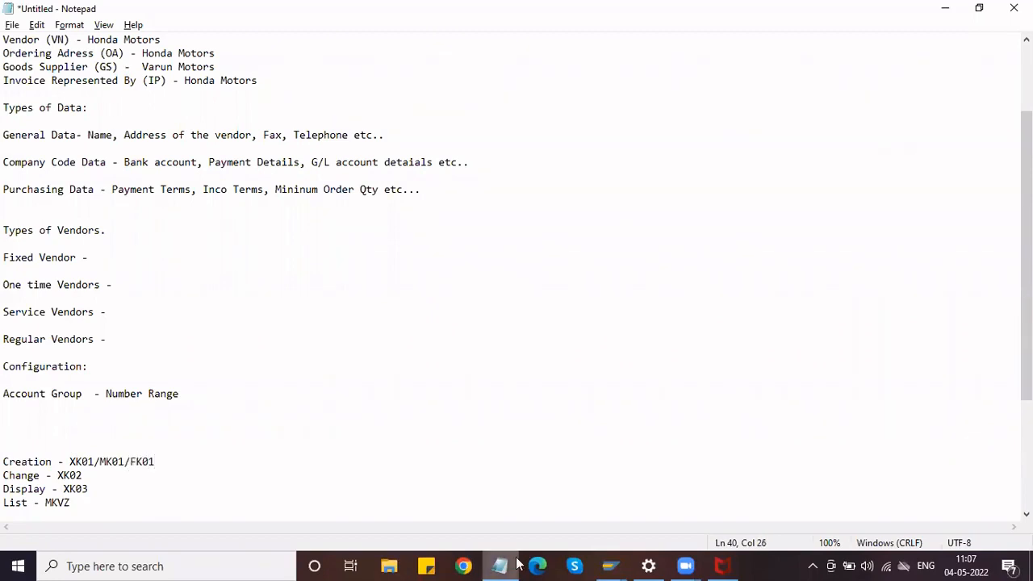
mouse_move(500, 565)
click(503, 565)
click(501, 565)
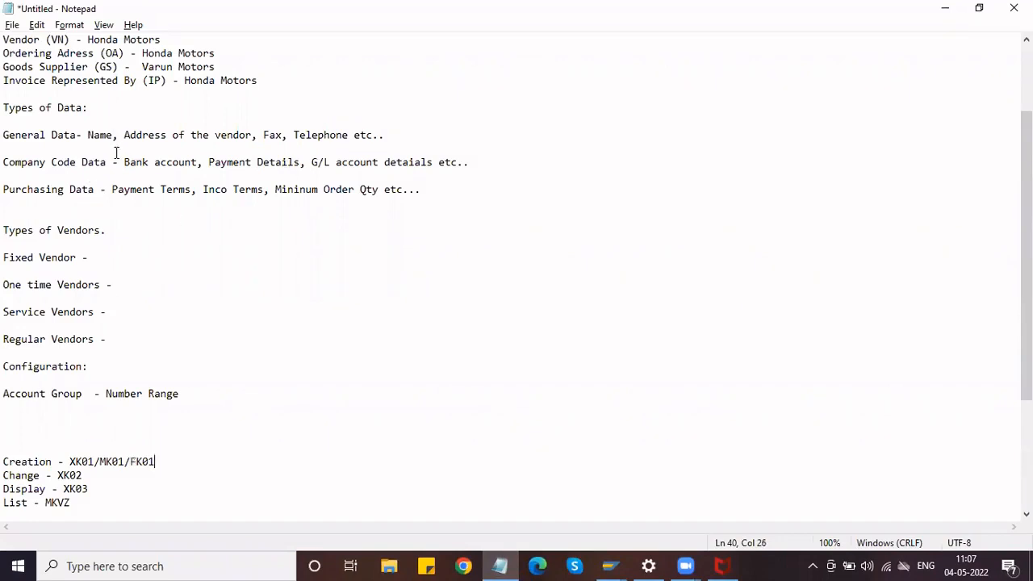
Review the Creation codes, then append /MK02/ after XK02 on the Change line.
click(145, 462)
double_click(145, 462)
click(145, 462)
click(83, 461)
click(96, 474)
text(/MK02/FK02)
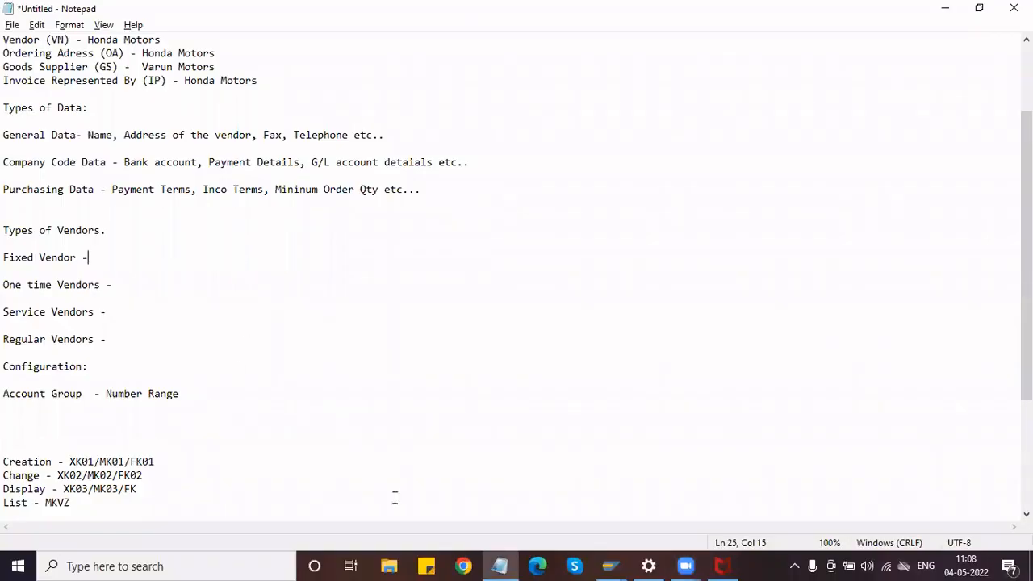
Highlight the General Data, Company Code Data and Purchasing Data lines in the notes.
double_click(109, 462)
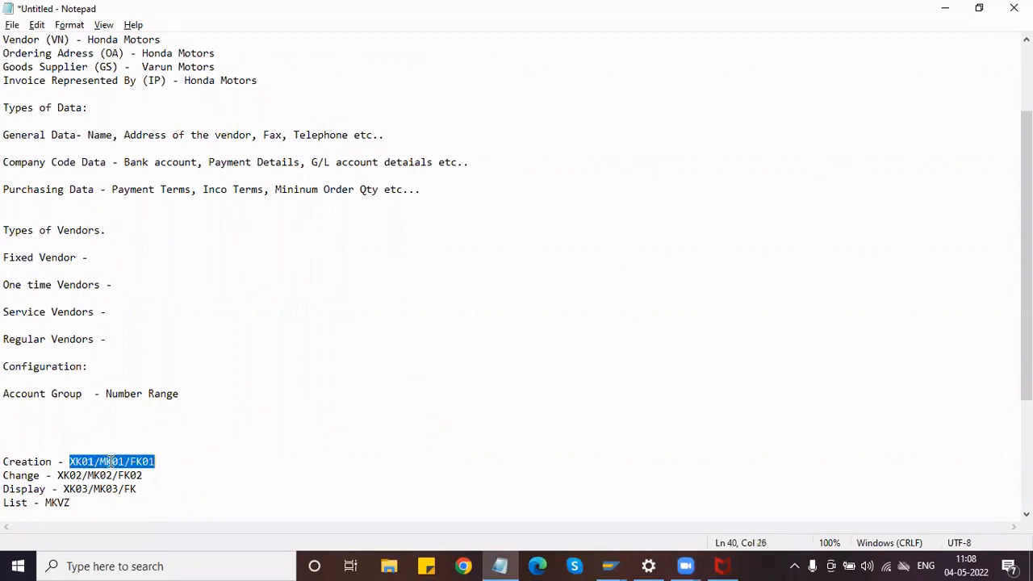
click(139, 462)
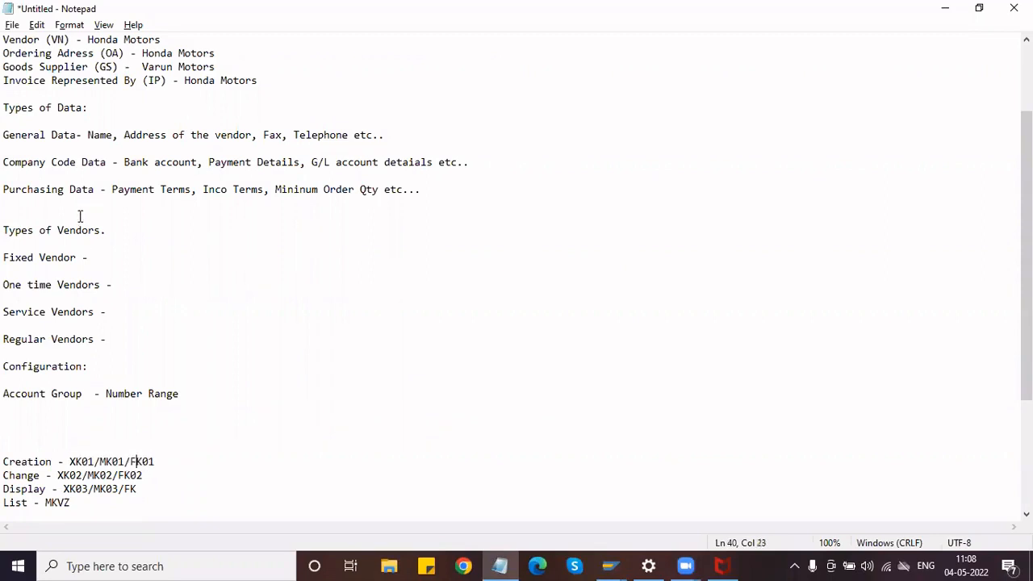
drag(4, 135, 282, 135)
drag(370, 134, 401, 139)
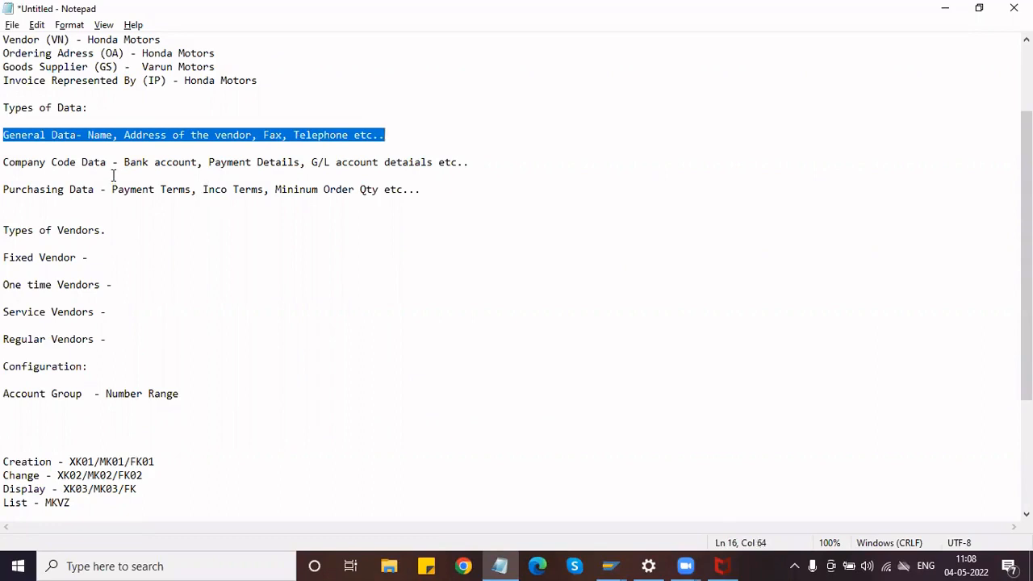
click(63, 135)
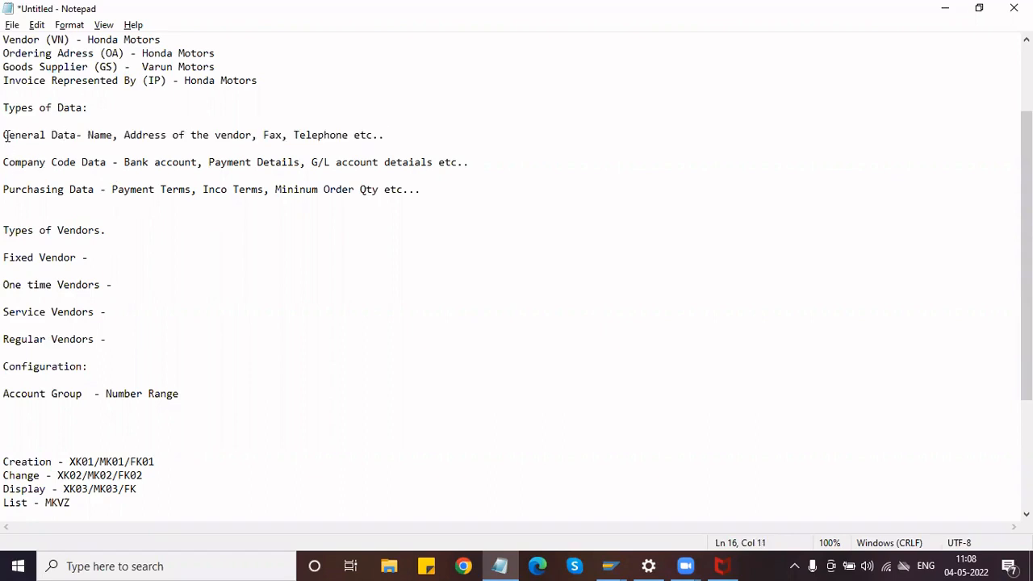
drag(4, 135, 420, 135)
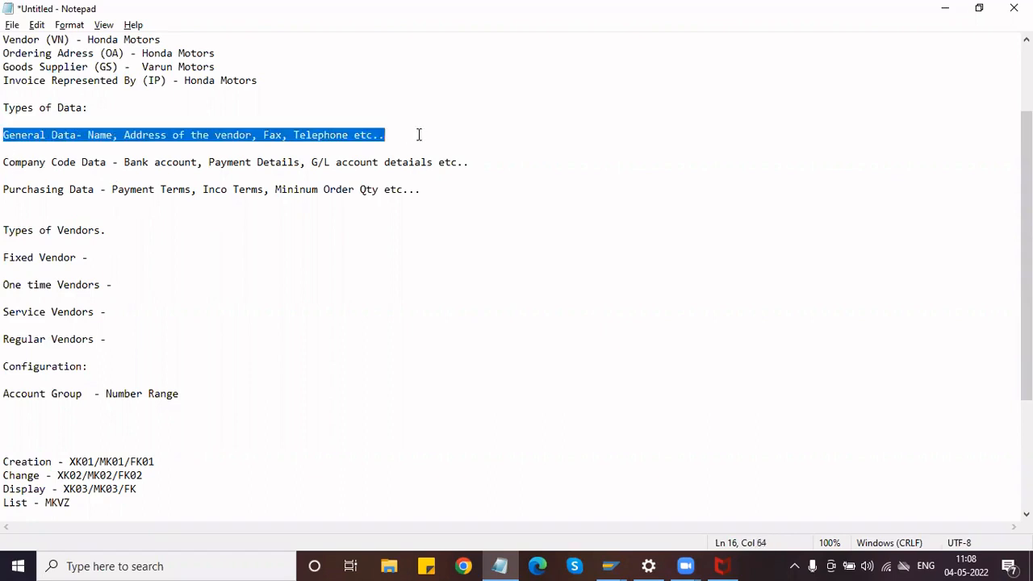
click(419, 135)
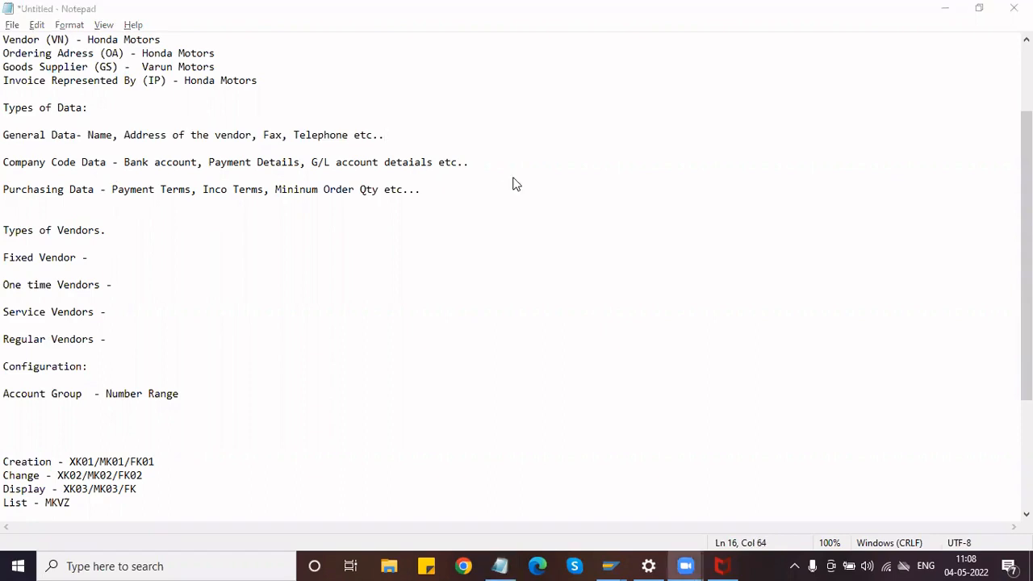
drag(474, 164, 5, 149)
drag(355, 215, 8, 194)
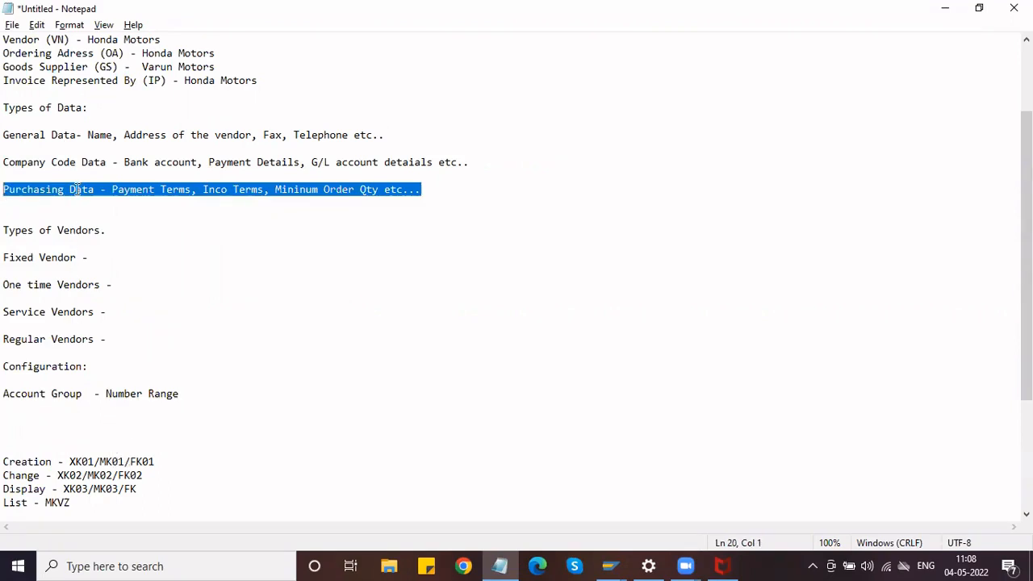
Point out the XK01/MK01/FK01 creation codes, then return to the SAP Display IMG window.
double_click(111, 463)
click(111, 462)
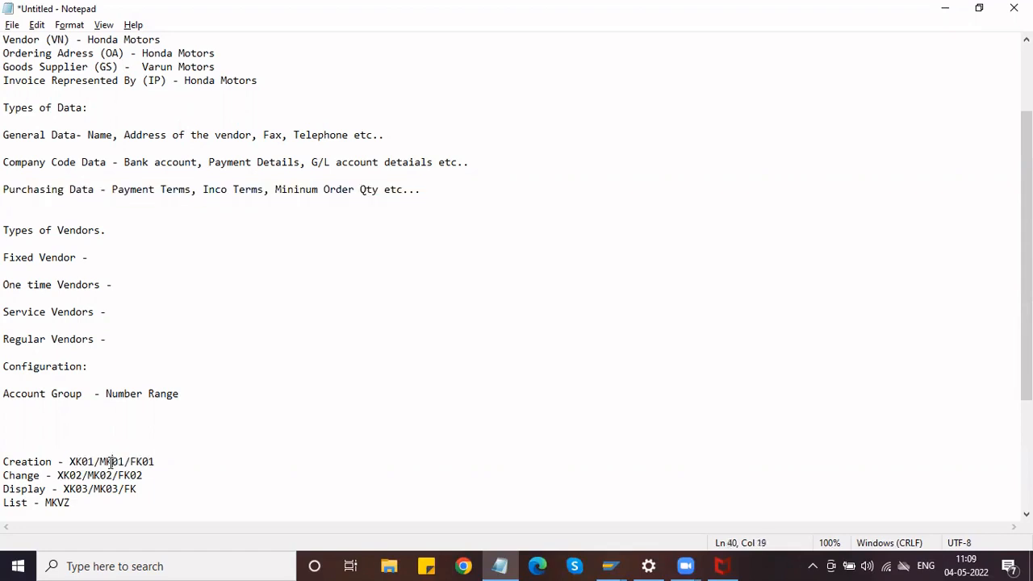
double_click(143, 461)
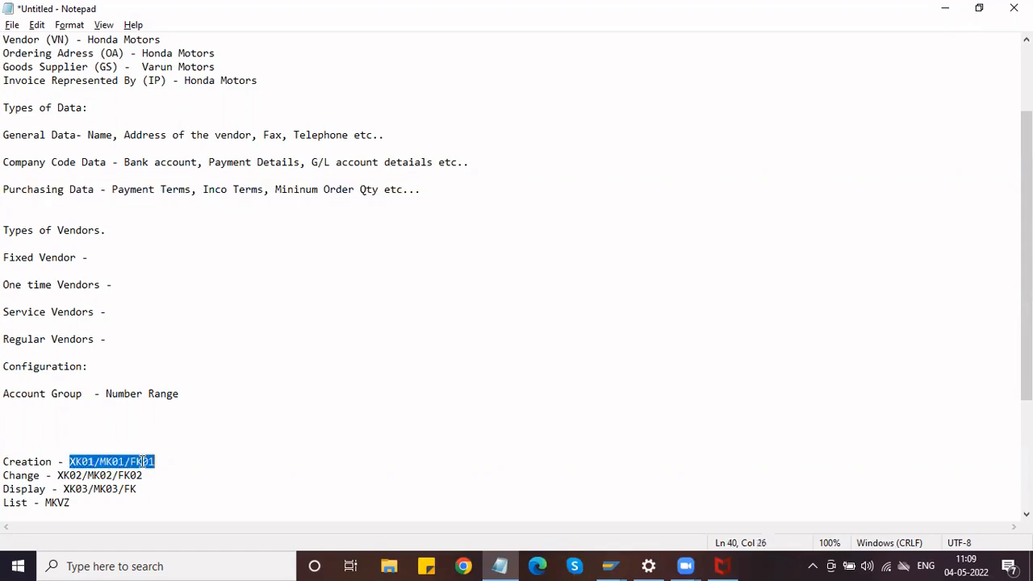
click(143, 462)
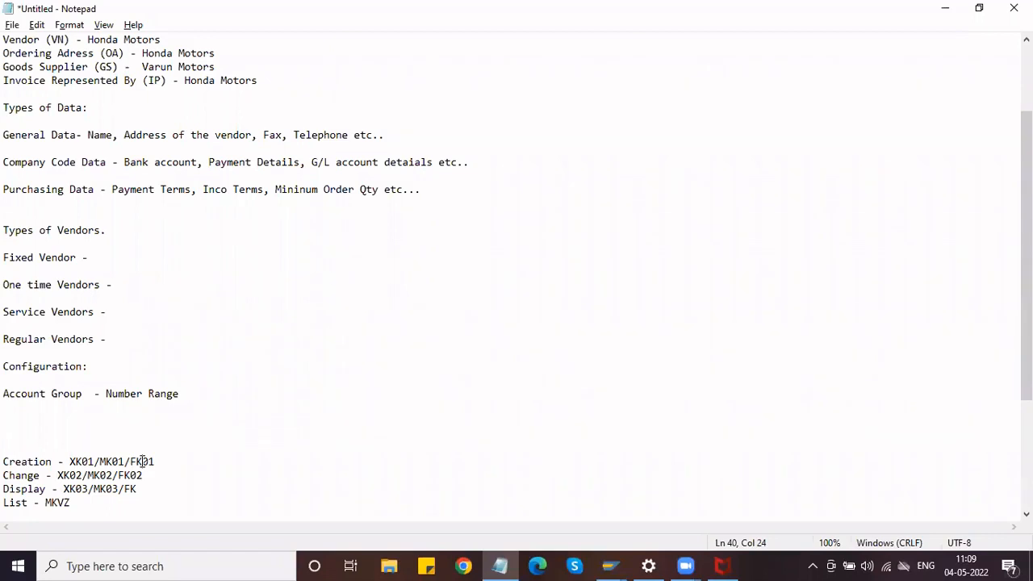
double_click(86, 461)
click(253, 336)
mouse_move(610, 565)
click(662, 507)
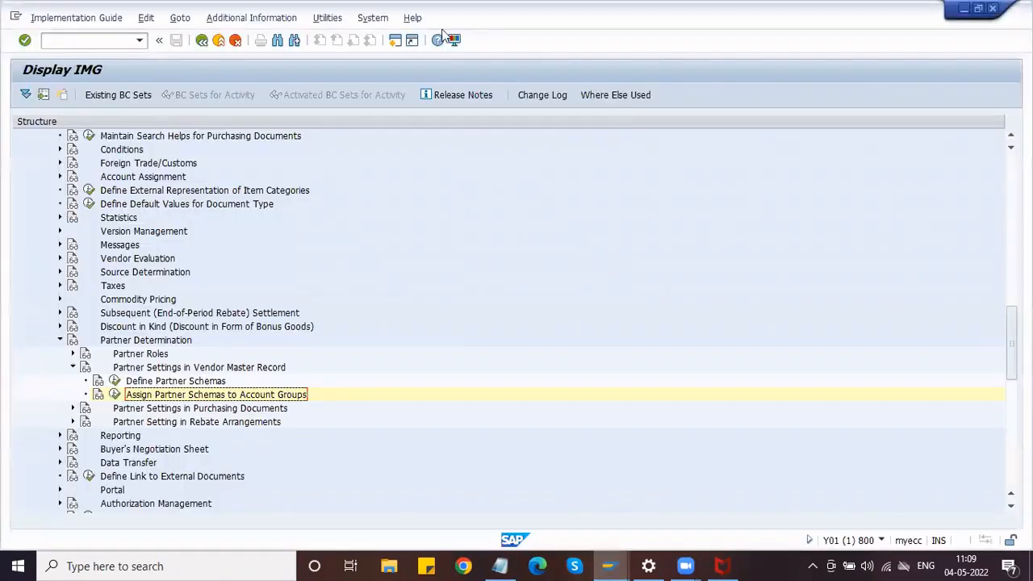
Open a new SAP session and run XK01 to reach the Create Vendor initial screen.
key(alt+Tab)
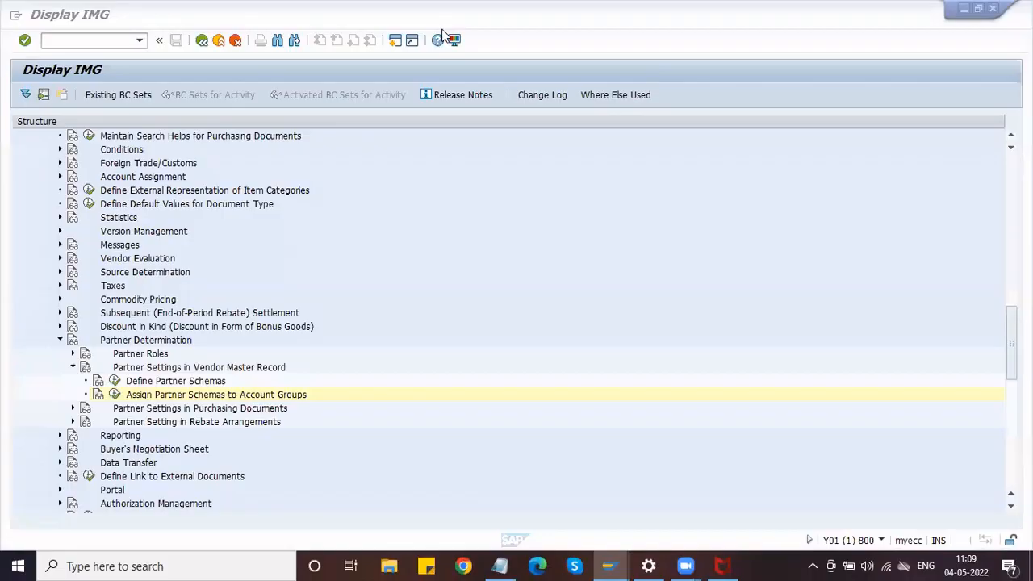
click(395, 42)
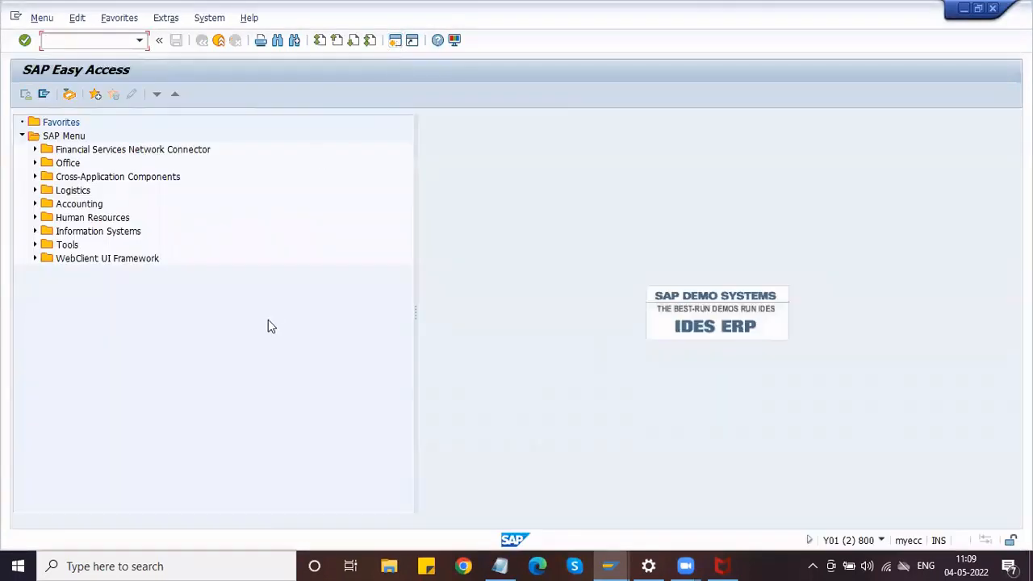
text(XK01)
key(Return)
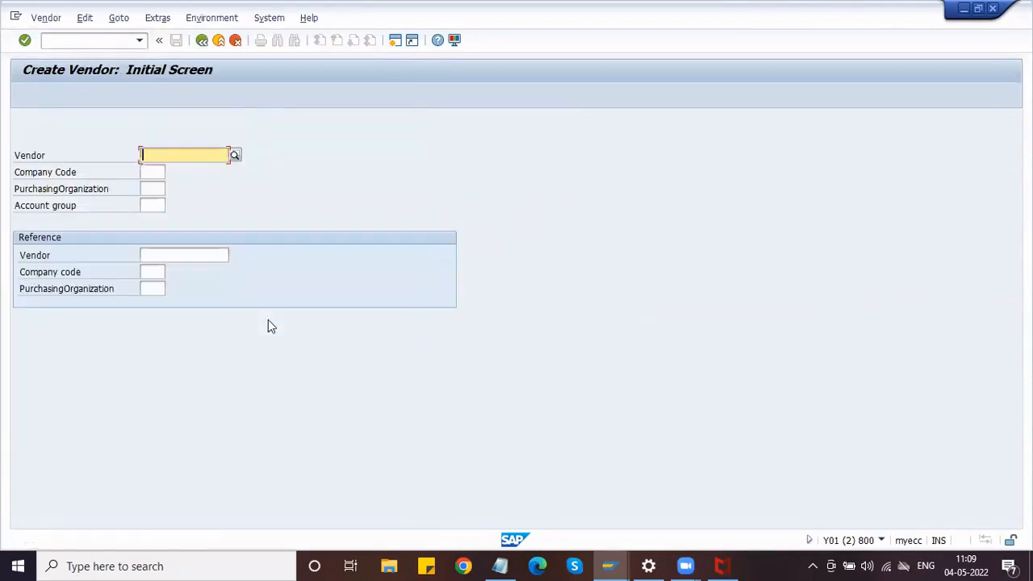
Enter company code HMOT and purchasing organization HDPO.
click(155, 173)
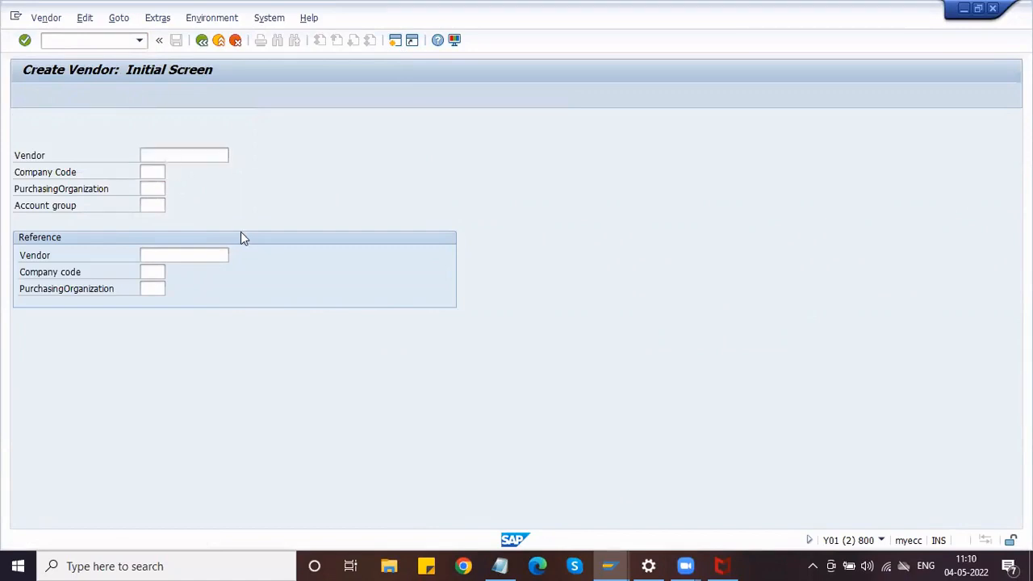
text(HMOT)
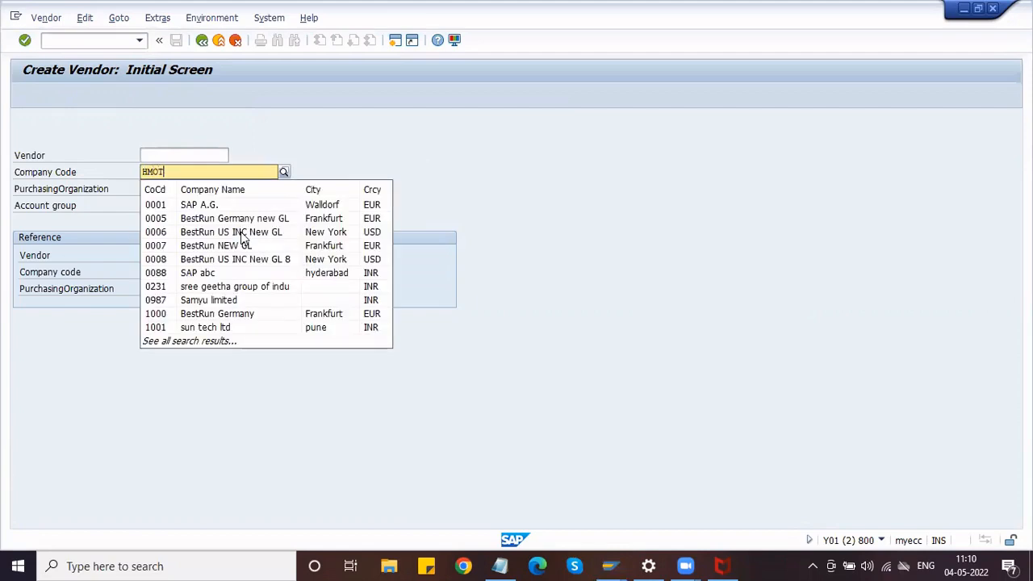
key(Tab)
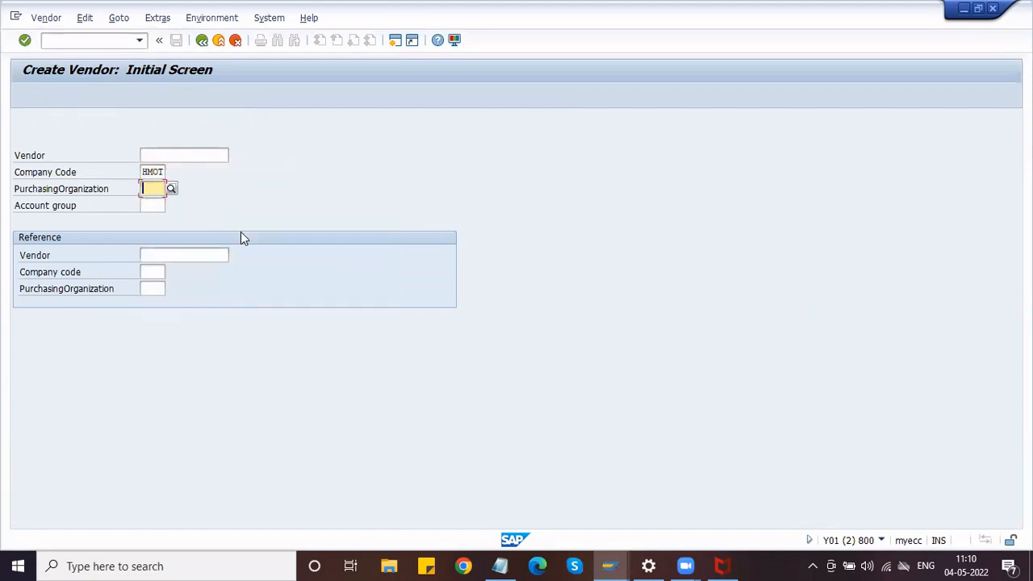
text(HDPO)
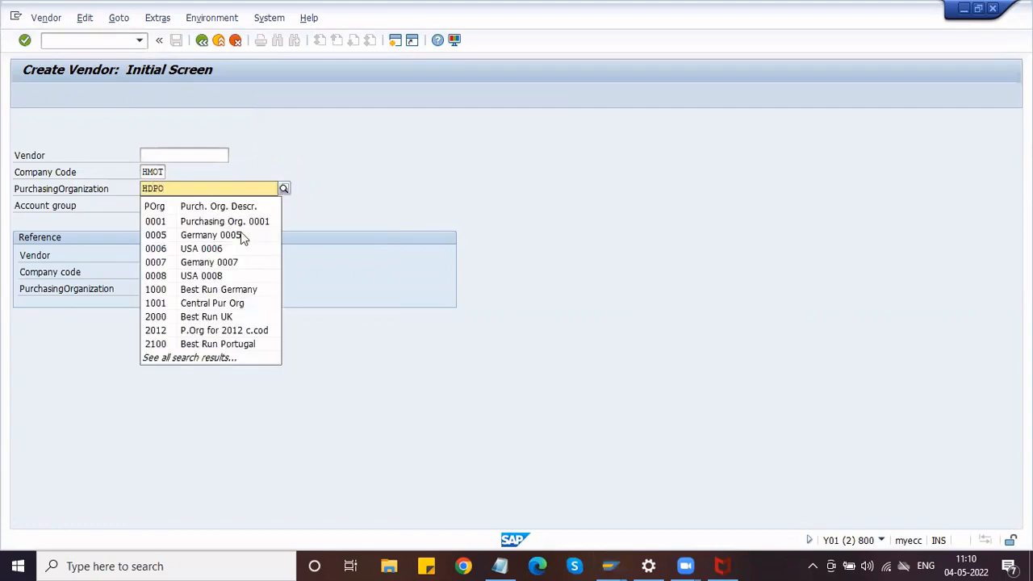
key(Tab)
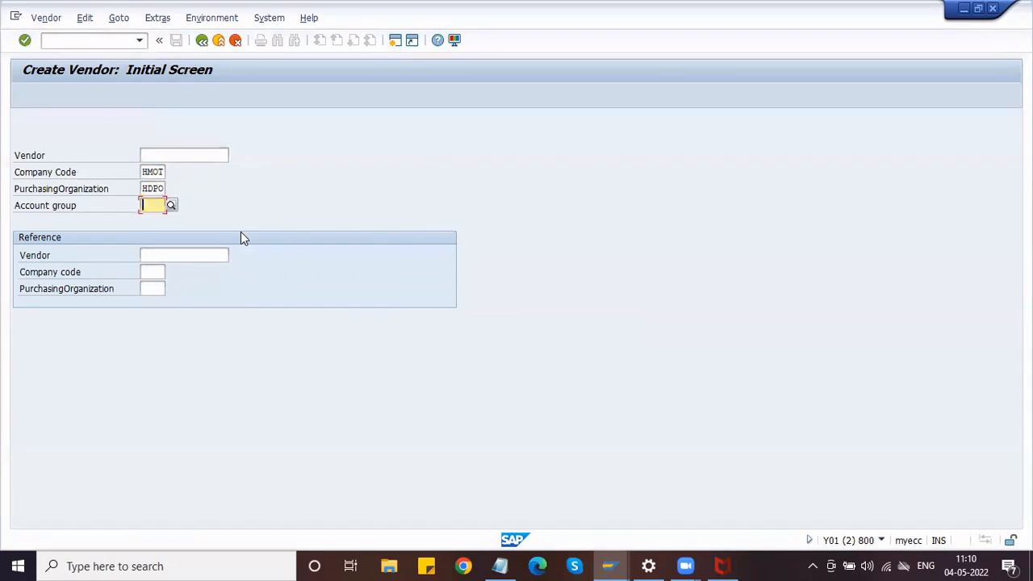
key(Return)
Set account group ZVAG, correcting the invalid HVAG, and continue to the address screen.
click(146, 206)
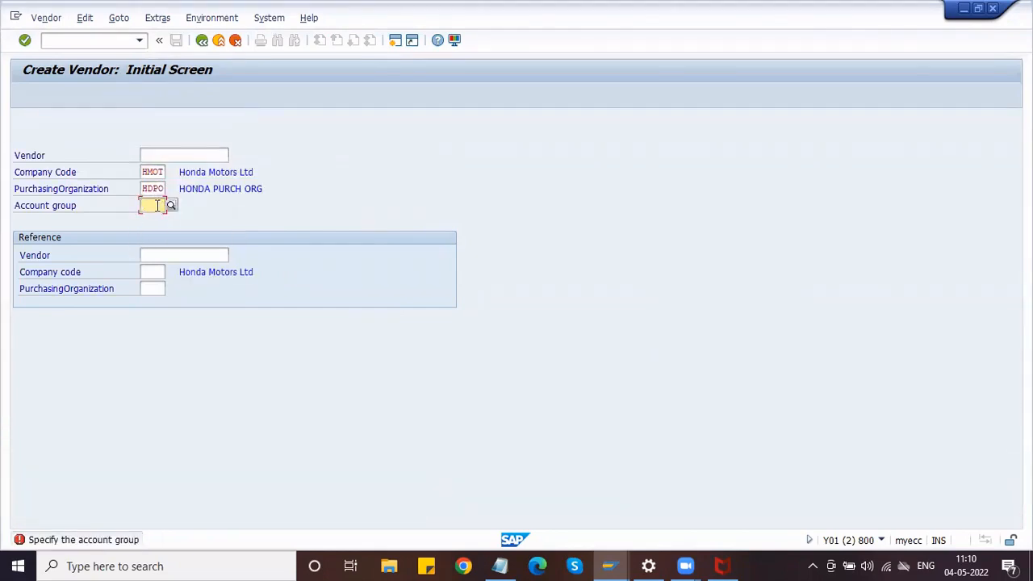
text(HVAG)
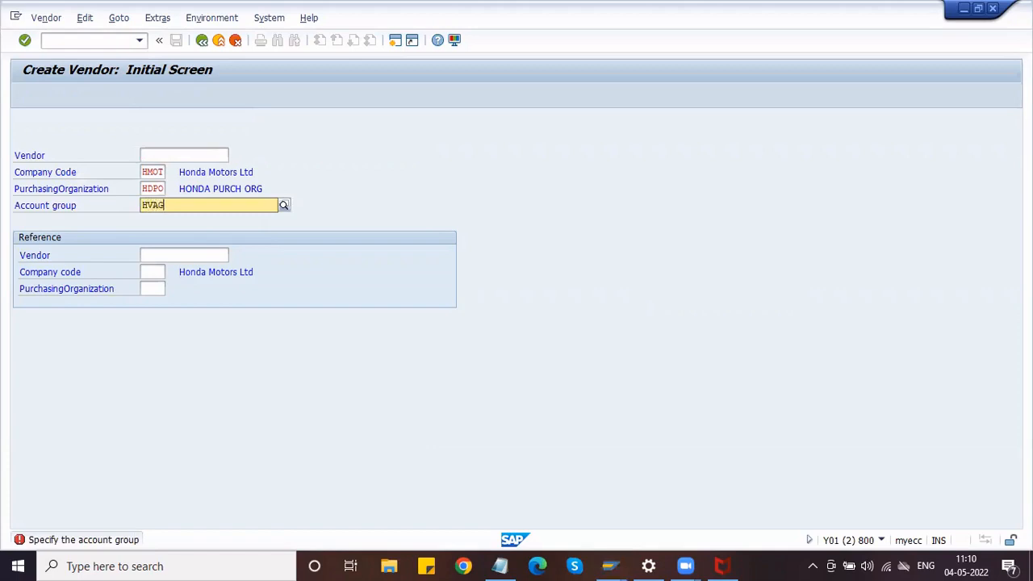
key(Tab)
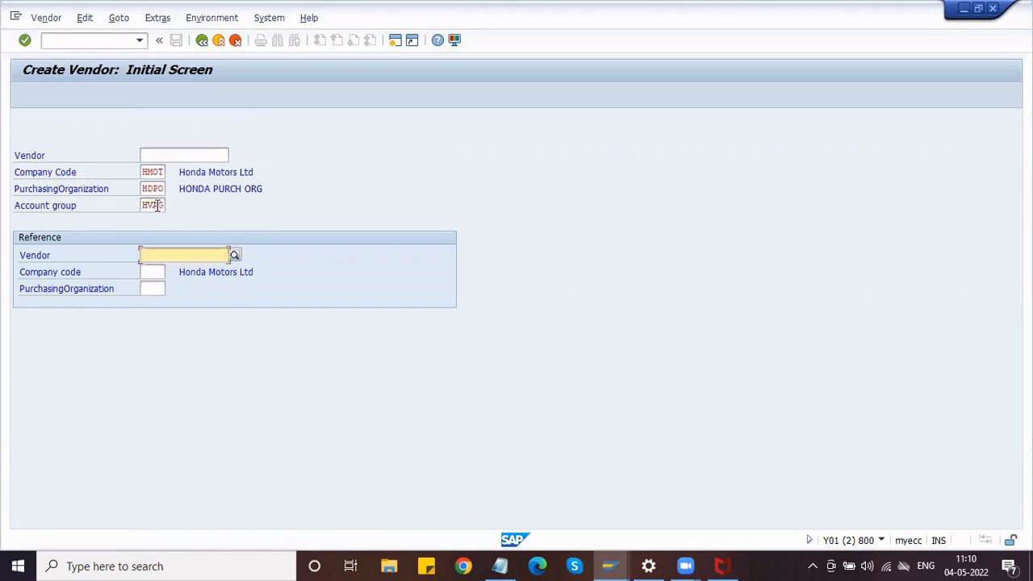
click(146, 155)
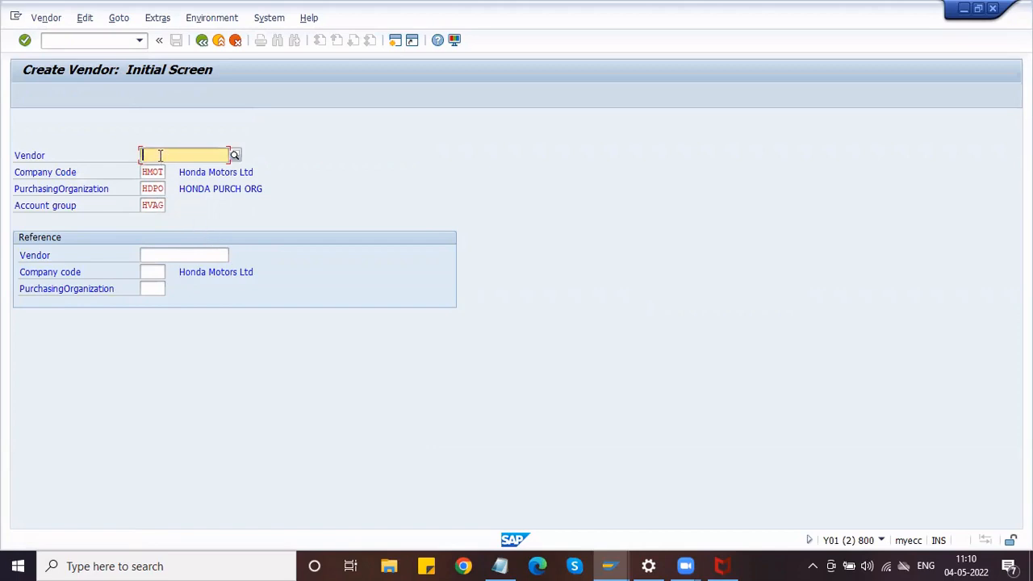
click(163, 205)
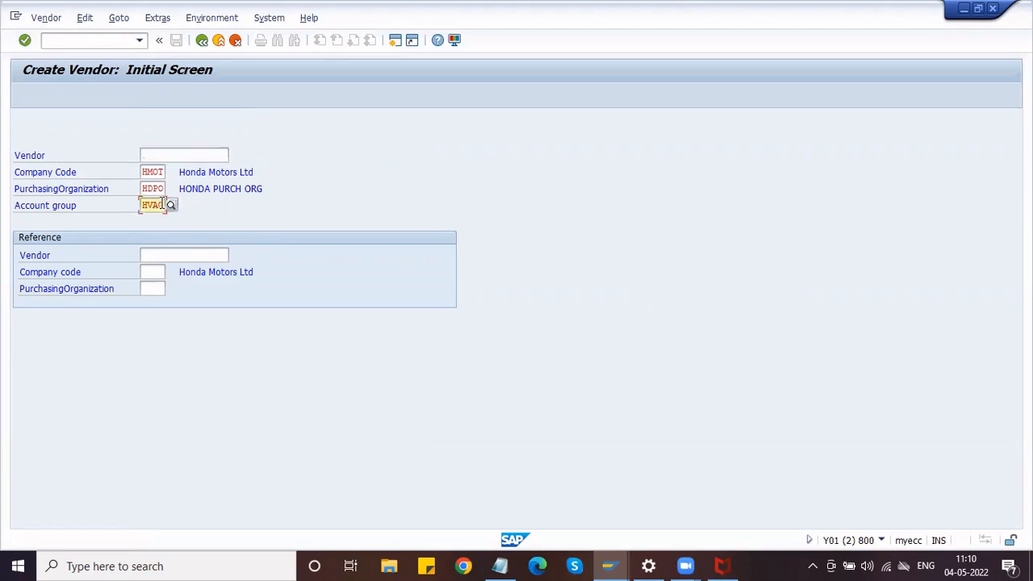
key(Return)
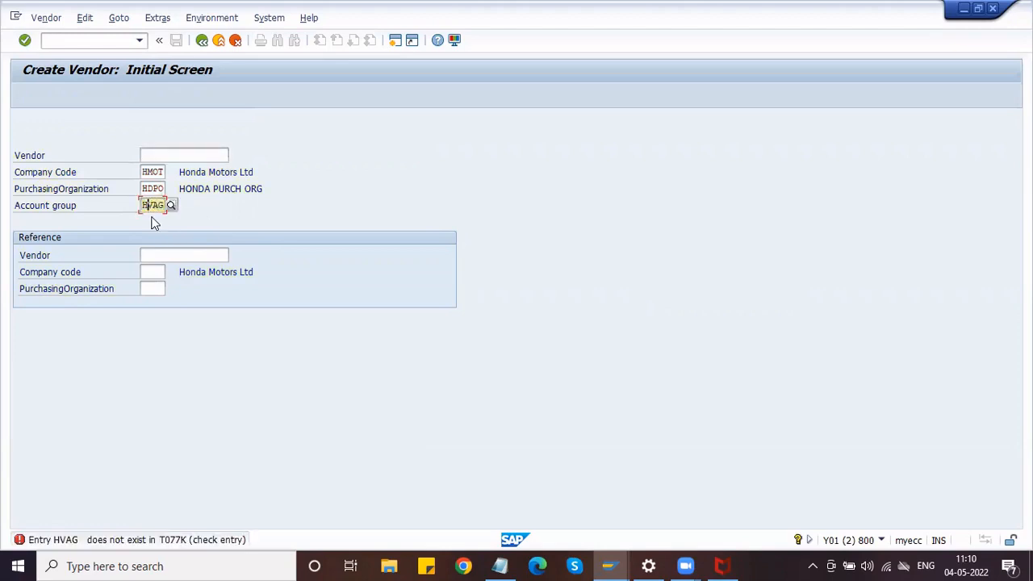
key(BackSpace)
text(Z)
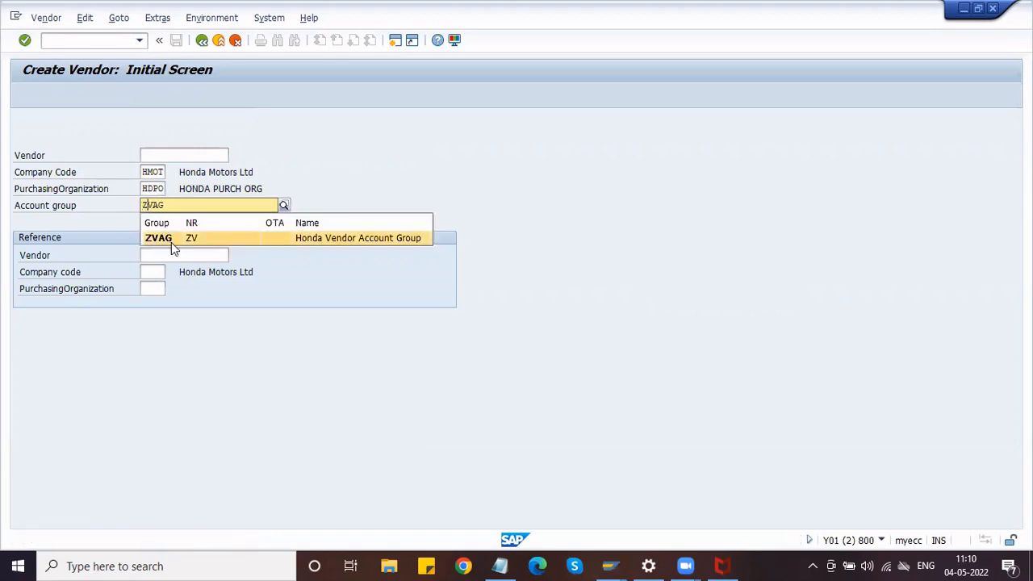
click(171, 241)
key(Return)
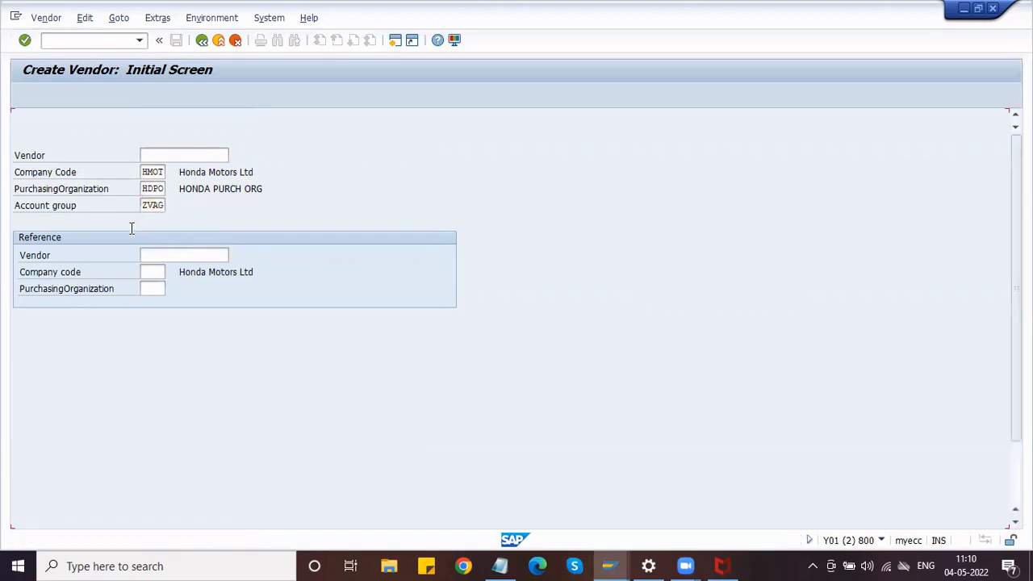
Set the vendor name to Varun Motors with search term Varun.
click(120, 121)
drag(136, 121, 87, 120)
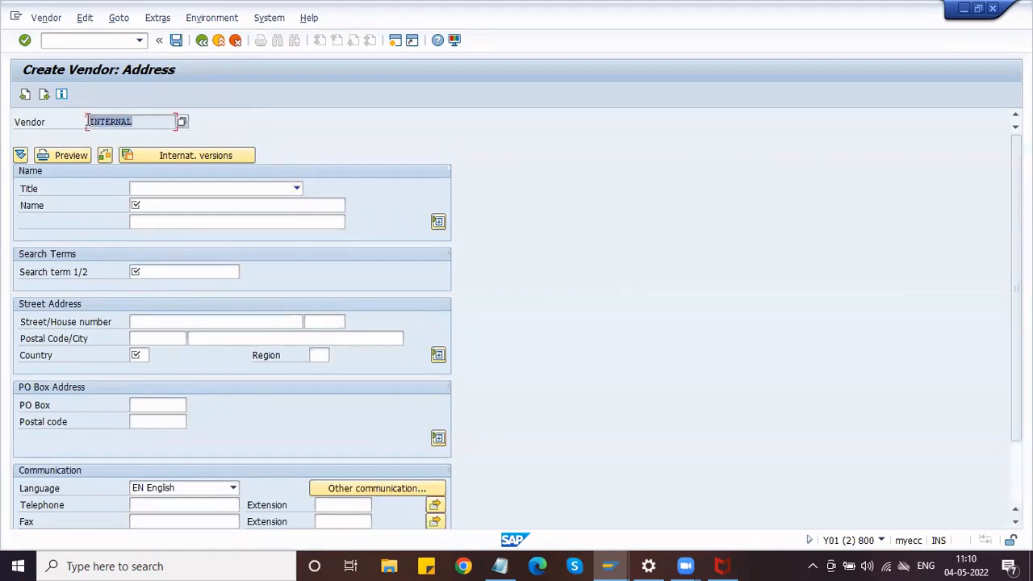
click(173, 205)
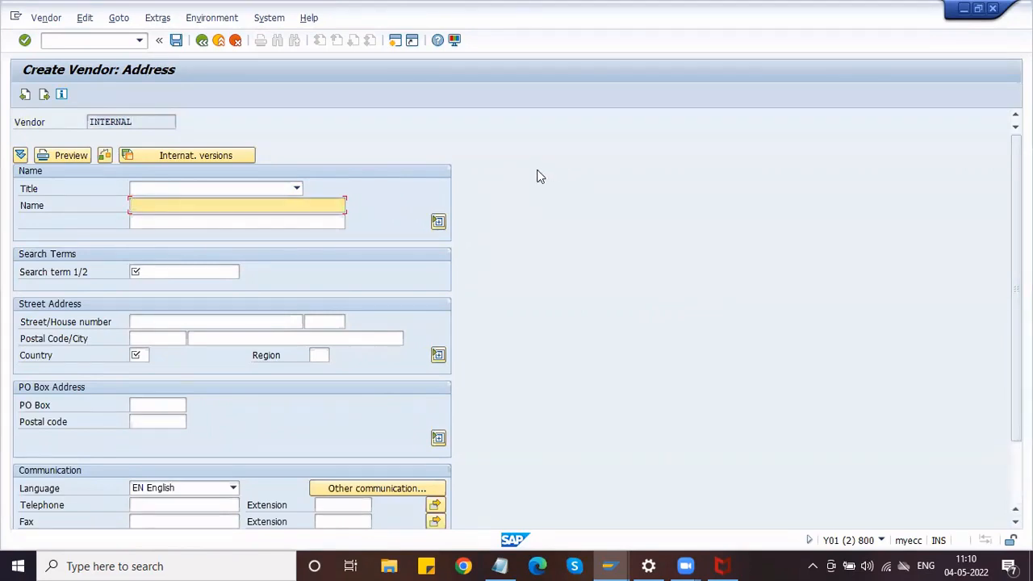
text(Domestic Vend)
text(or 1)
click(185, 271)
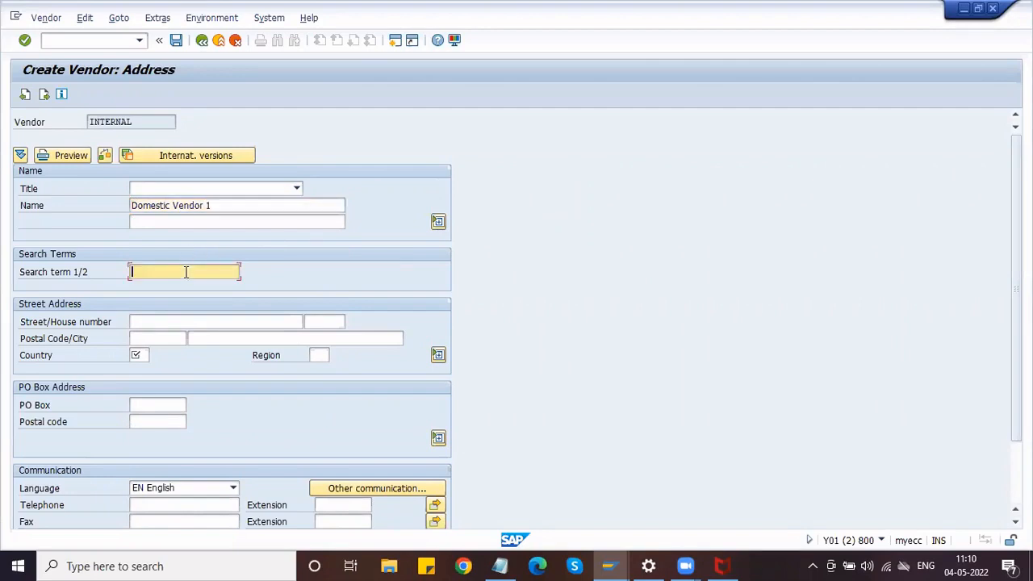
text(Domestic Vendor)
triple_click(217, 206)
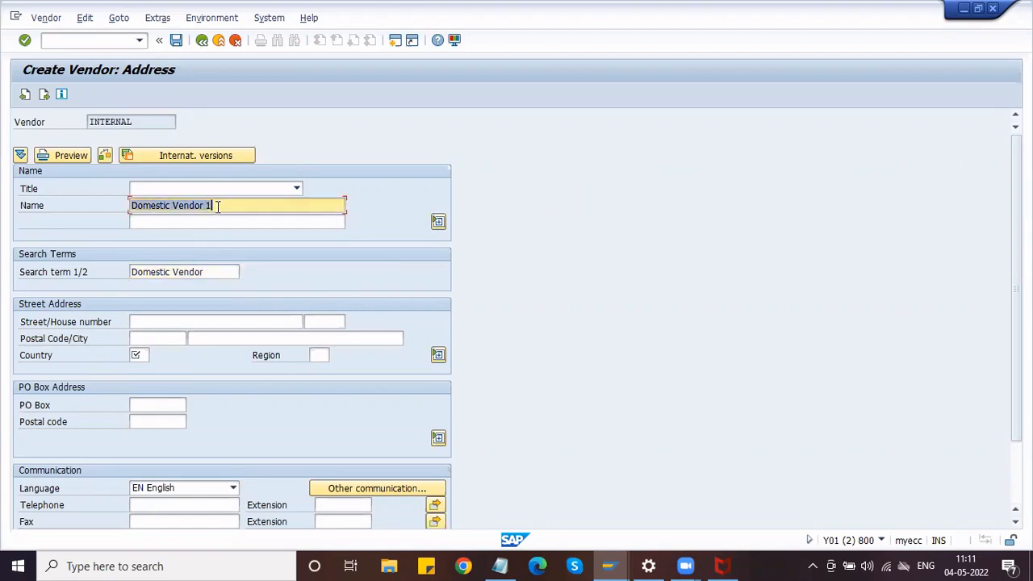
text(Varun )
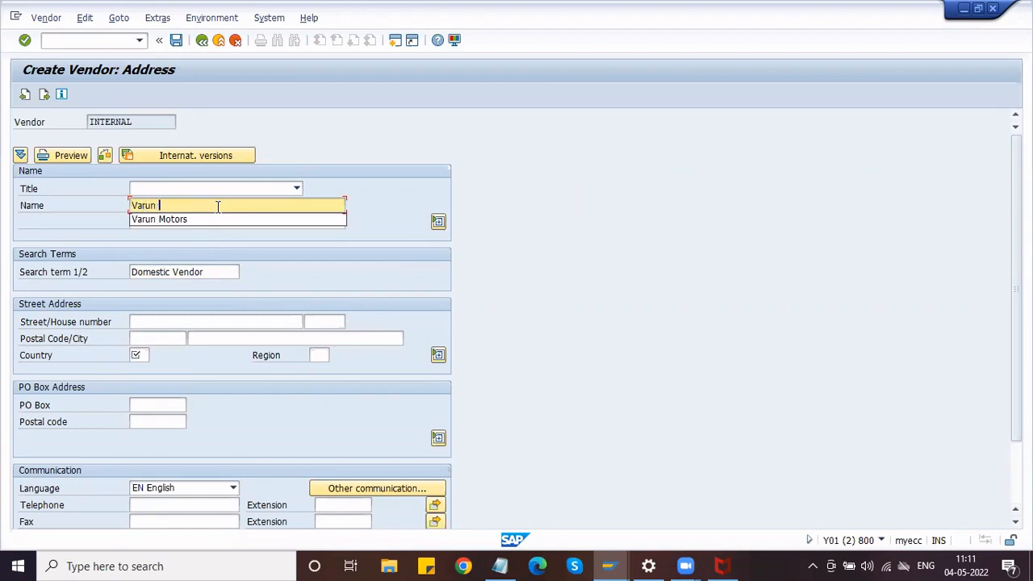
text(Motors)
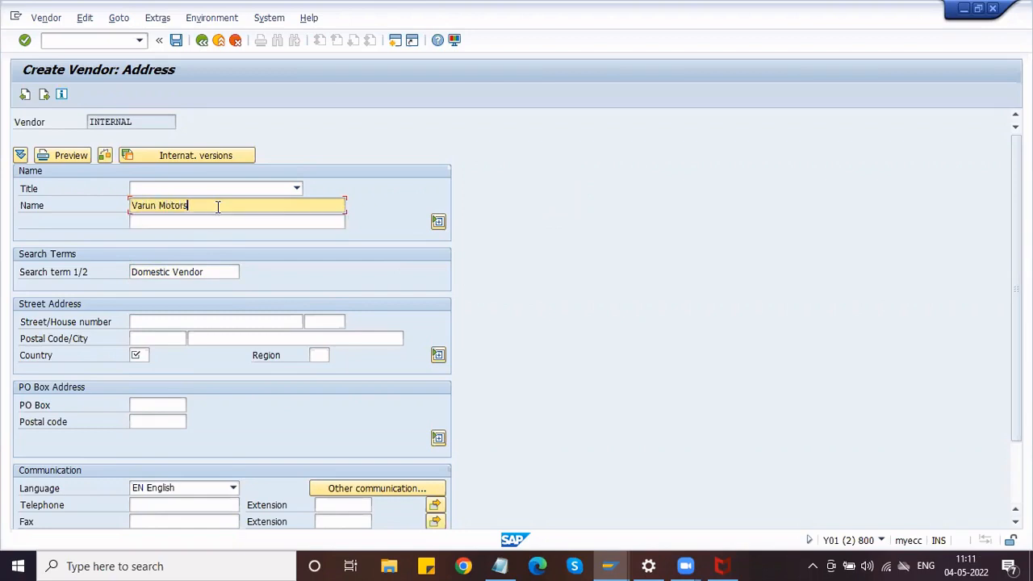
key(Tab)
triple_click(210, 269)
key(BackSpace)
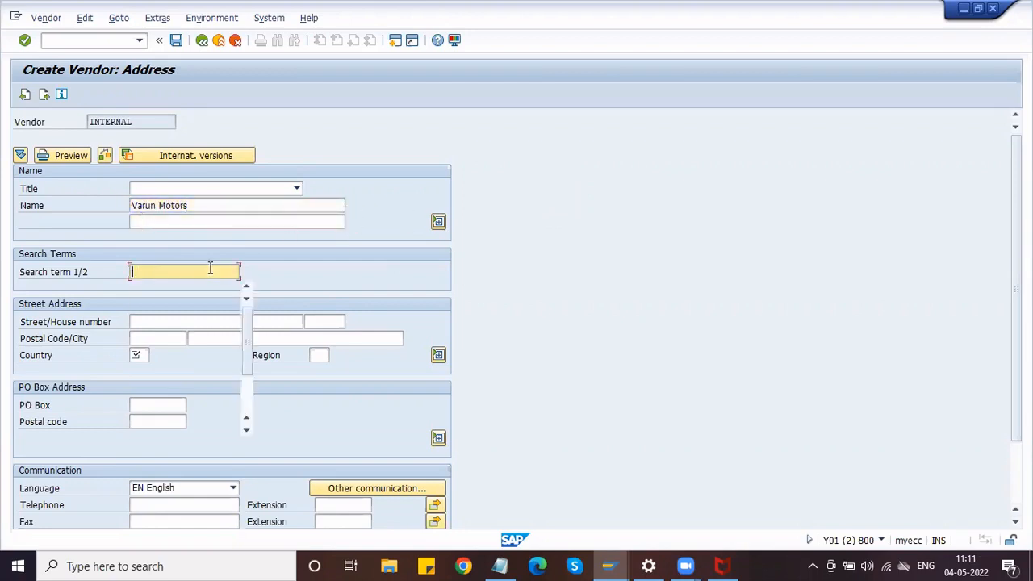
text(Varun)
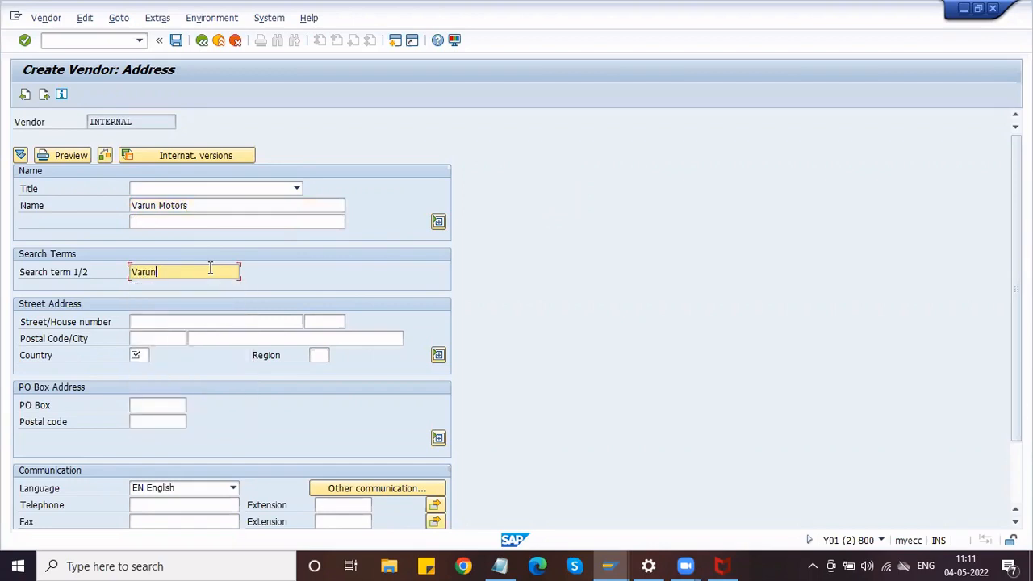
Enter title Company, NN Street 123, postal code 500086 hyderabad, country IN, region 01.
click(199, 188)
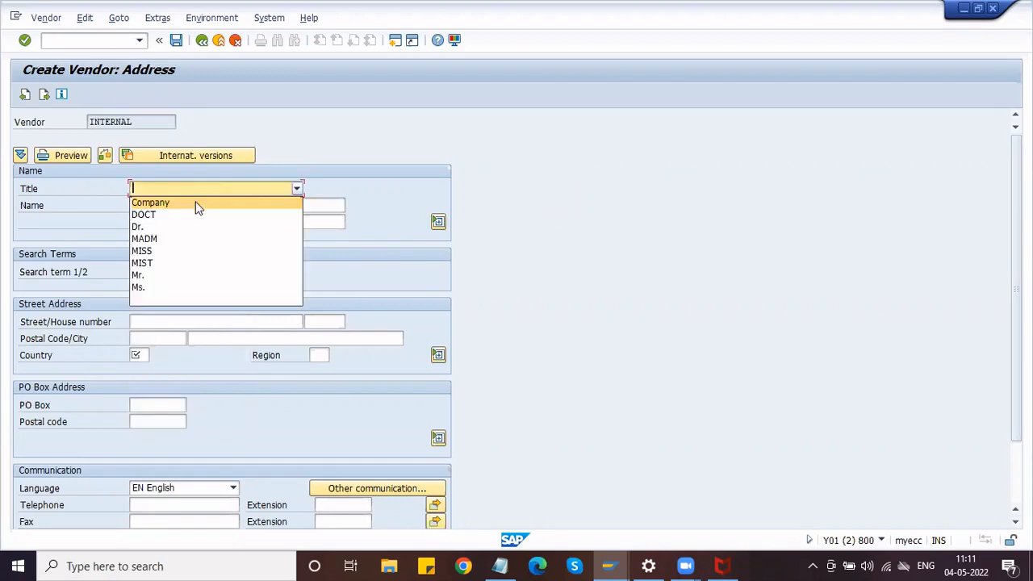
click(197, 207)
click(154, 322)
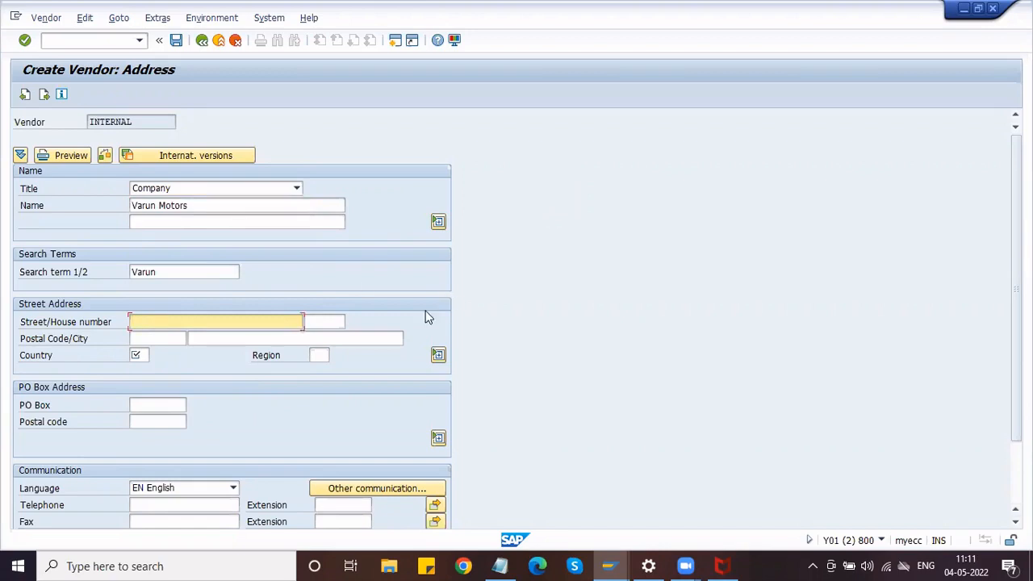
text(NN Street)
key(Tab)
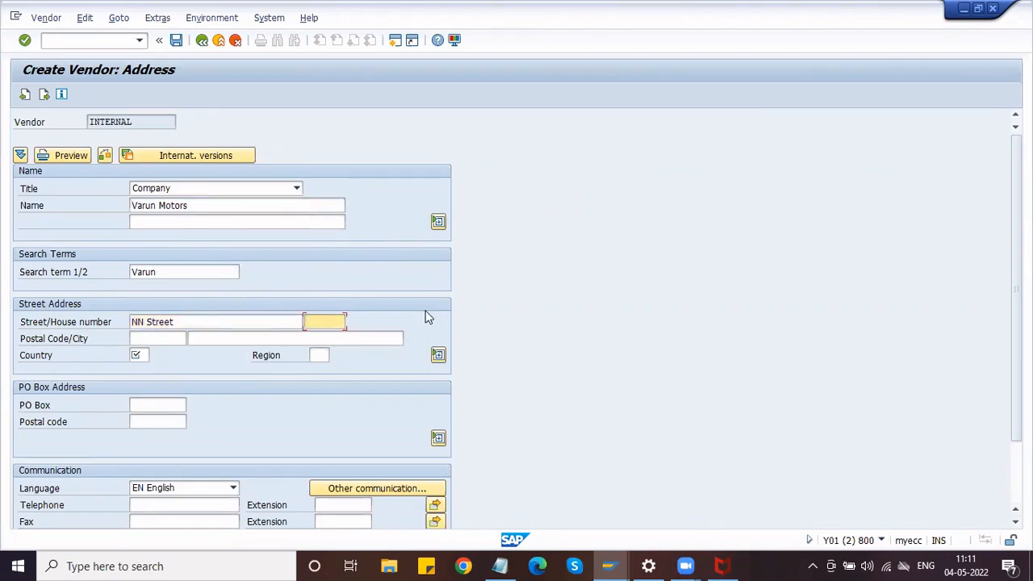
text(123)
key(Tab)
text(500086)
key(Tab)
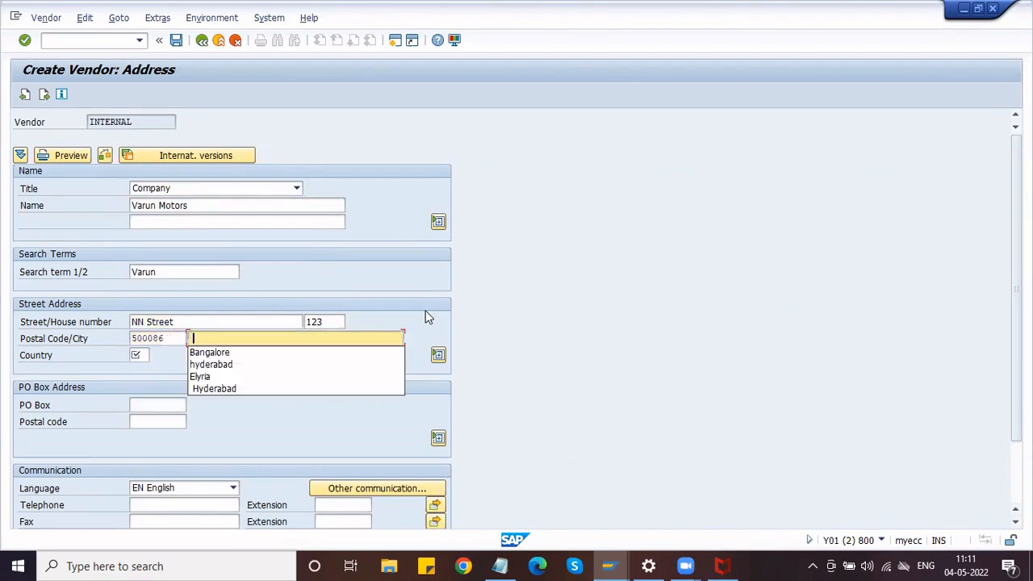
key(Down)
key(Down)
key(Return)
key(Tab)
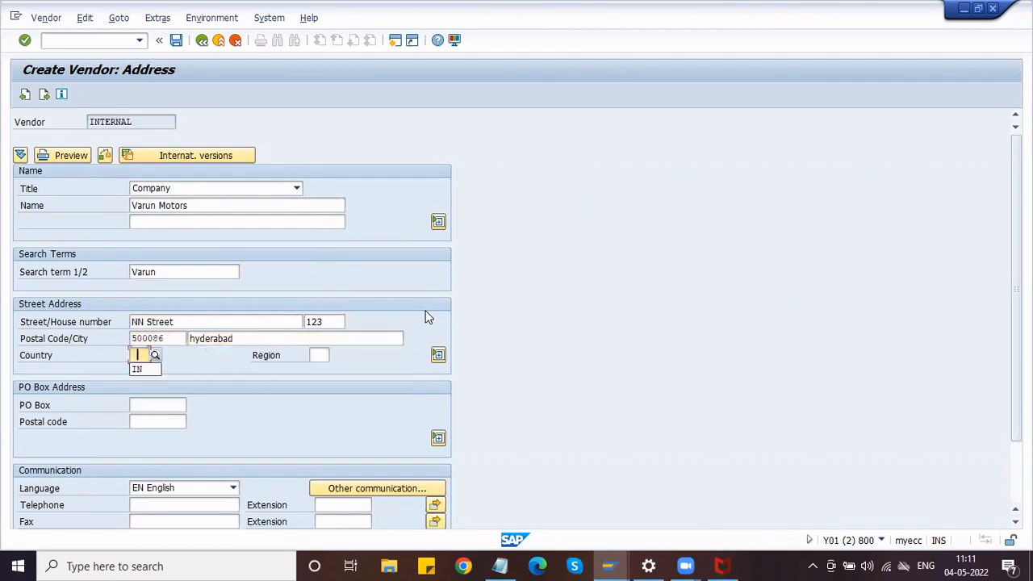
key(Down)
key(Return)
key(Tab)
text(01)
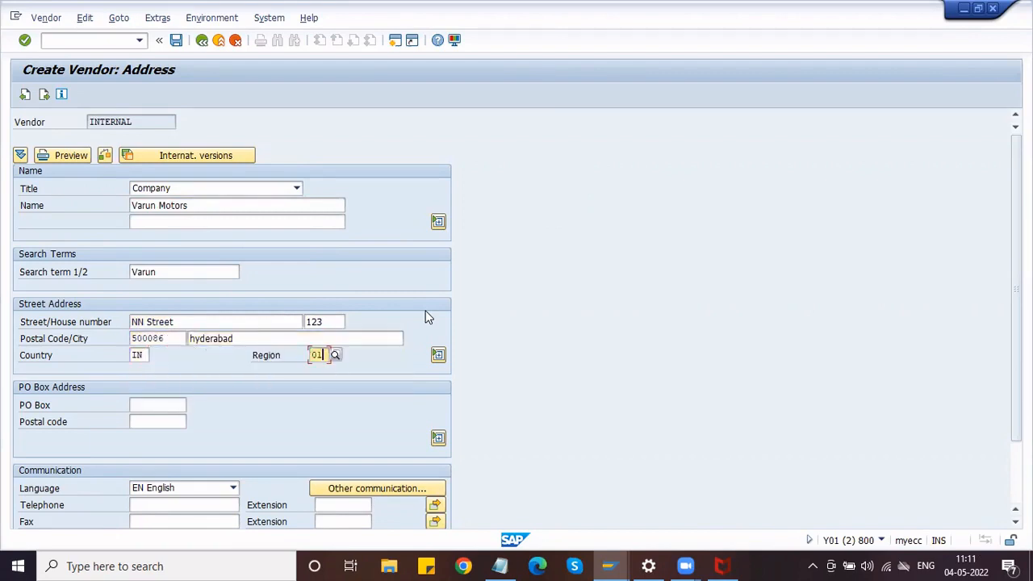
Keep English as the language, fill in the telephone number, and submit the address.
click(158, 487)
click(162, 498)
click(151, 504)
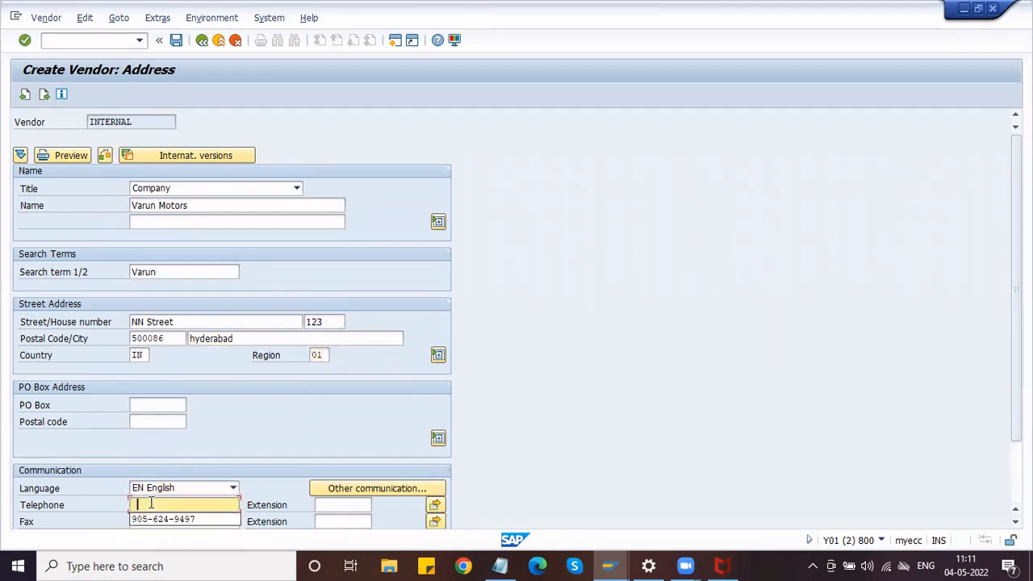
key(Down)
key(Return)
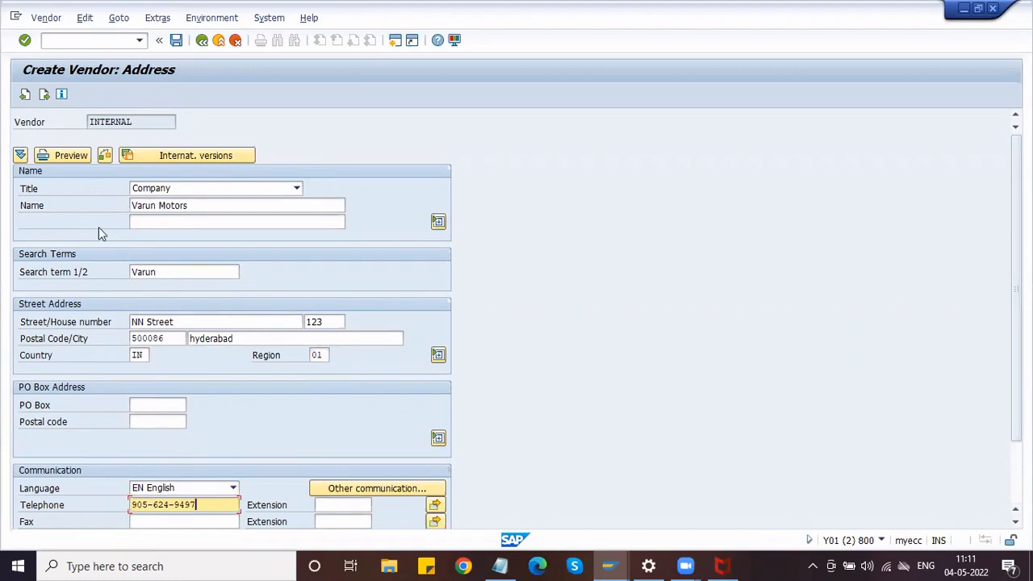
key(Return)
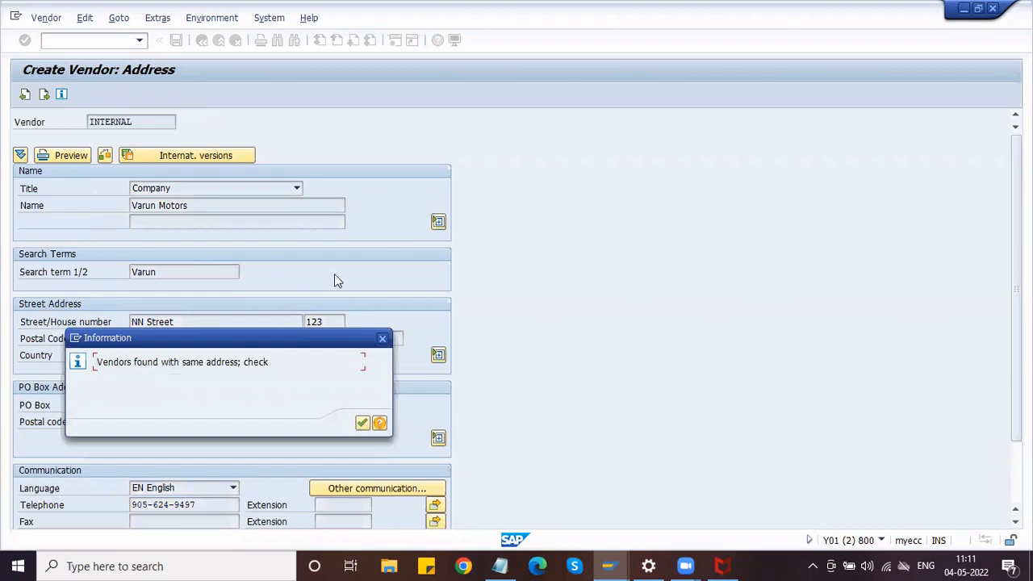
Review the duplicate-address vendors and change the house number to 234.
click(383, 339)
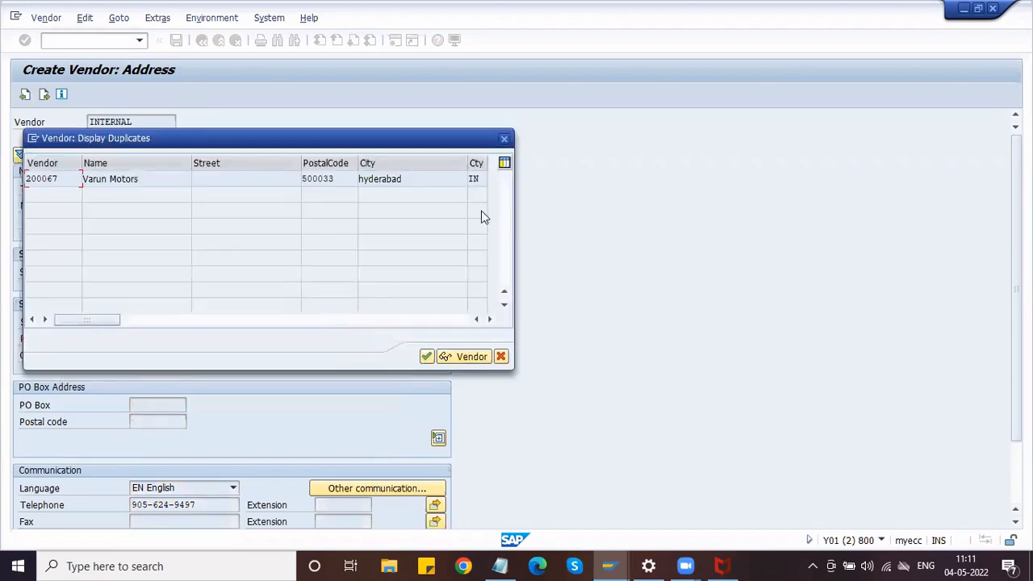
click(504, 139)
click(322, 321)
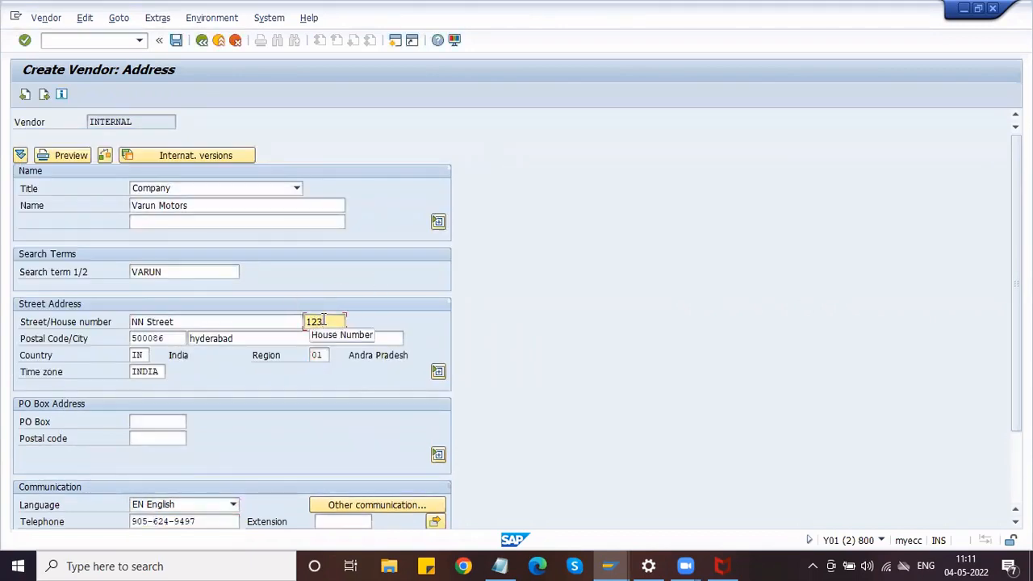
key(BackSpace)
key(BackSpace)
key(BackSpace)
text(2)
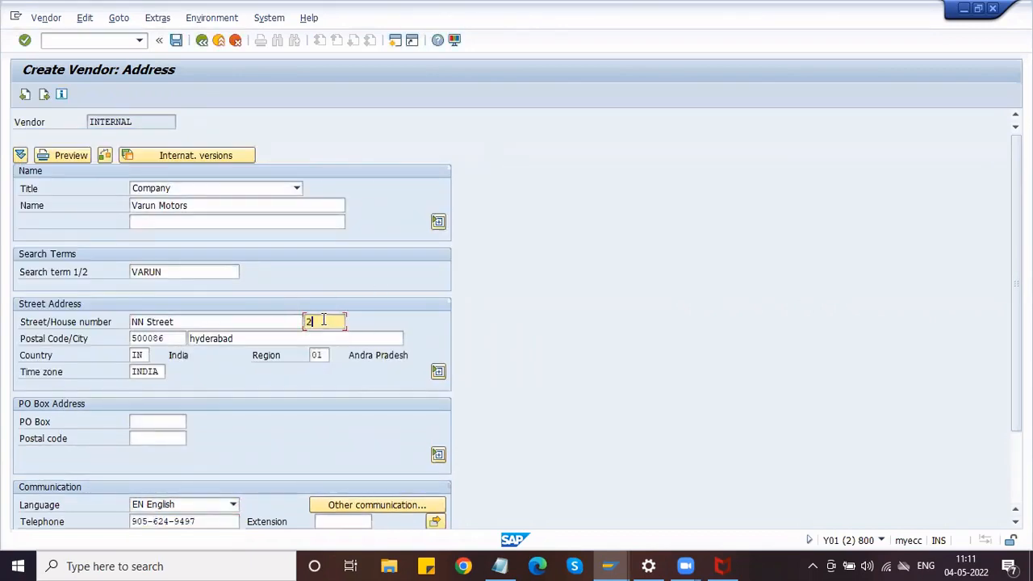
text(34)
key(Return)
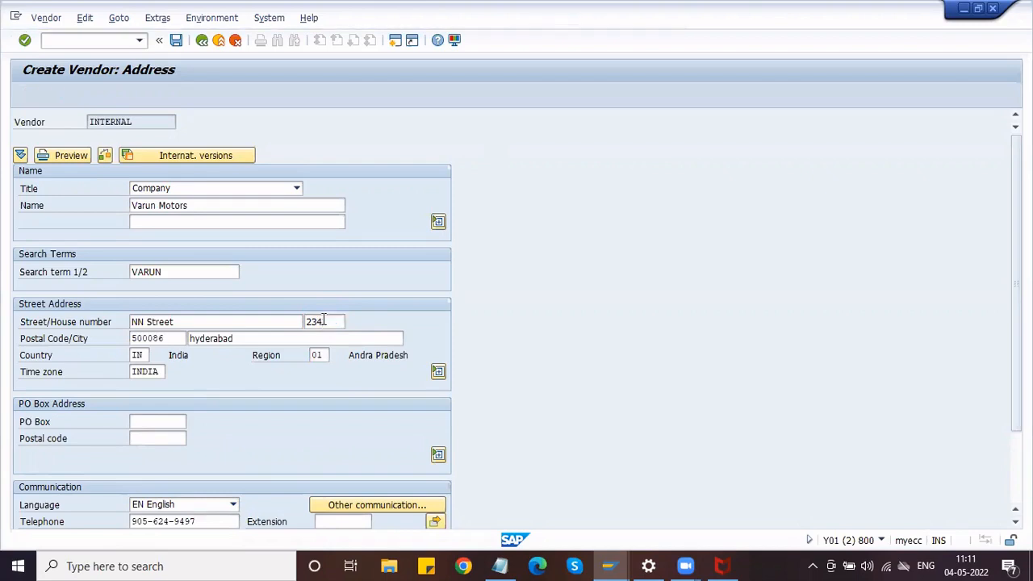
Skip past the payment transactions and contact persons screens to the accounting information screen.
key(Return)
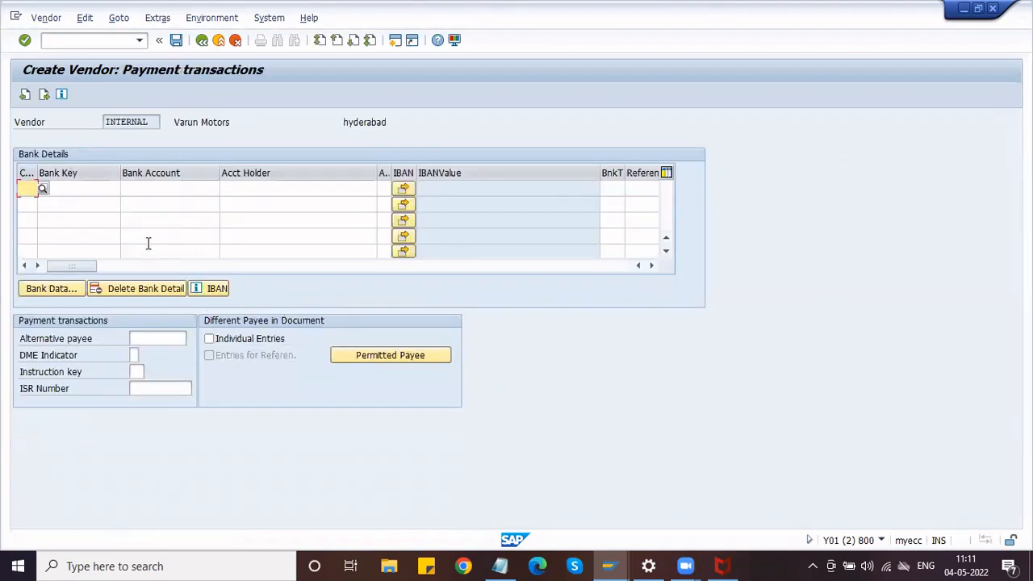
click(137, 192)
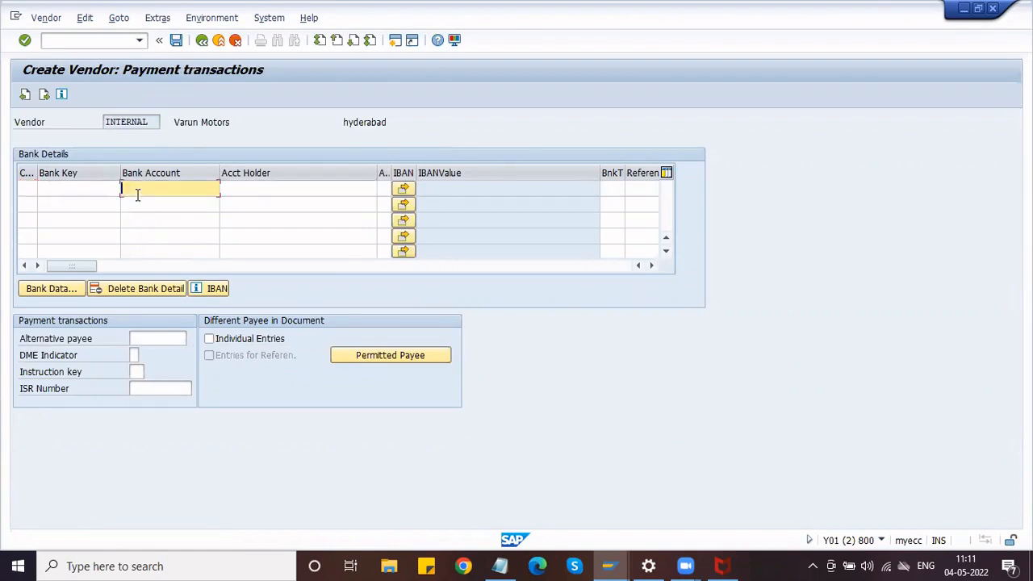
key(Return)
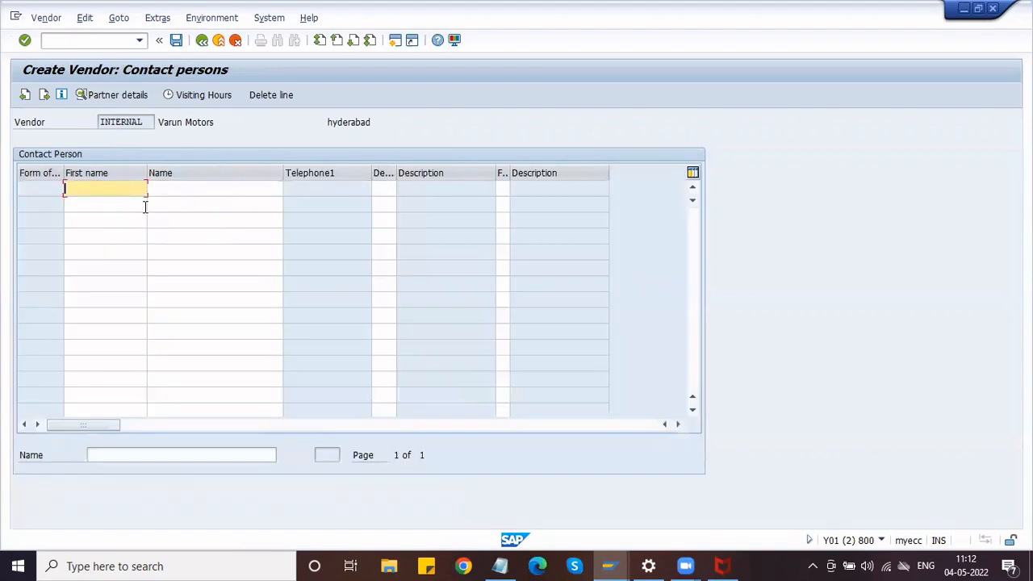
key(Return)
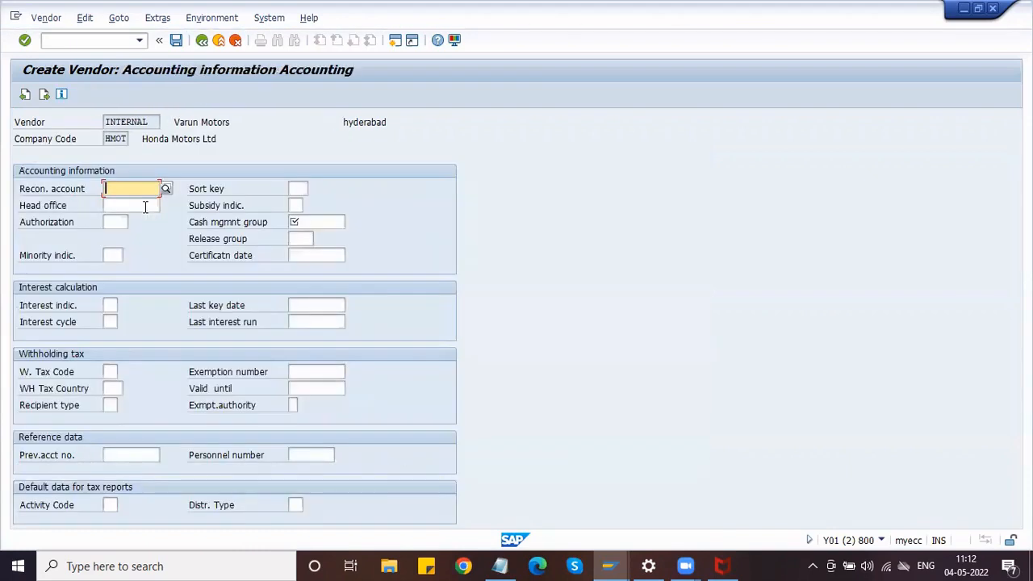
Set the reconciliation account to 160000 Trade Payables - domestic from the F4 list.
click(135, 205)
click(121, 191)
click(121, 205)
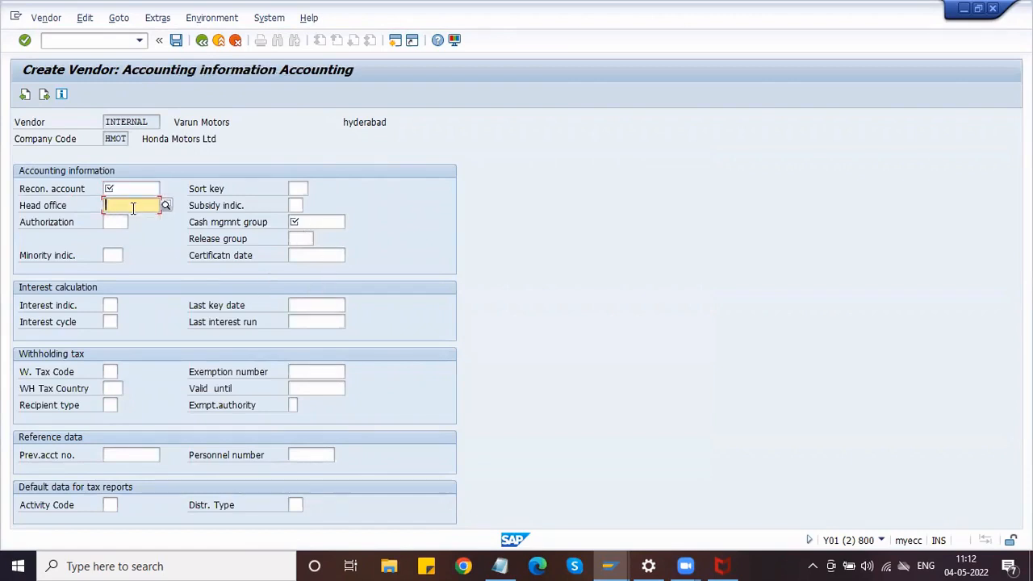
click(132, 191)
click(135, 207)
key(Return)
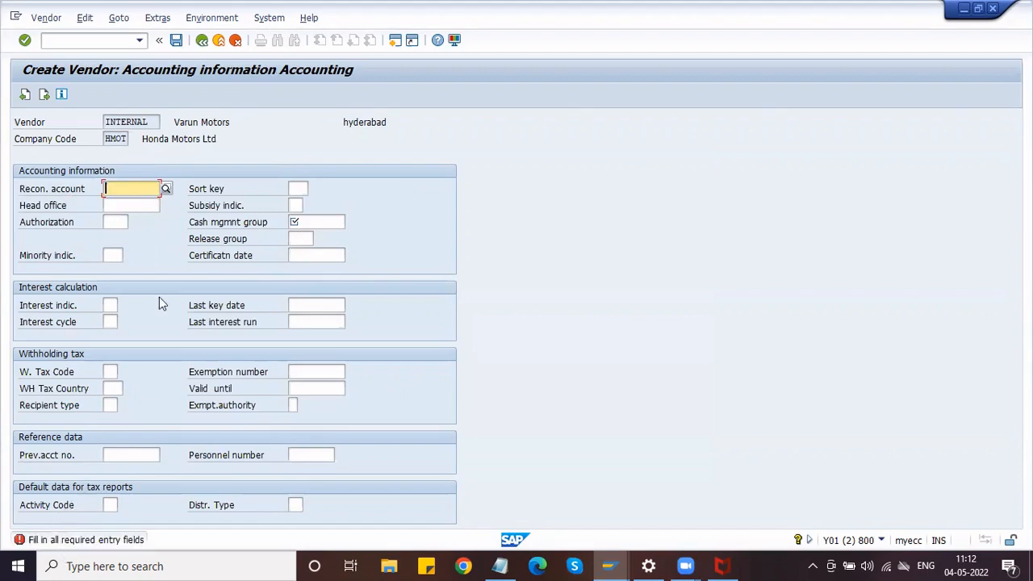
click(125, 207)
click(120, 190)
click(168, 190)
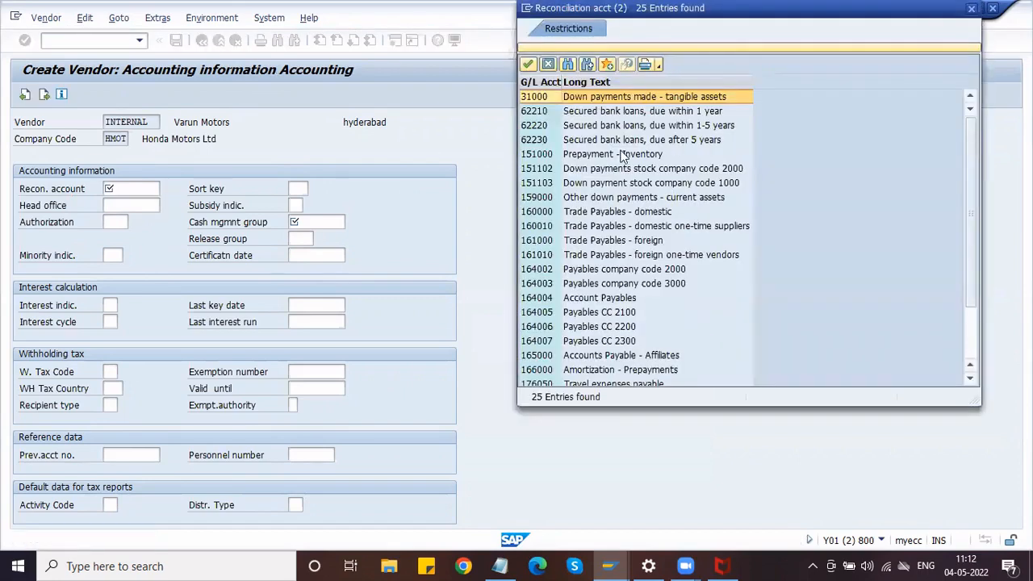
click(600, 214)
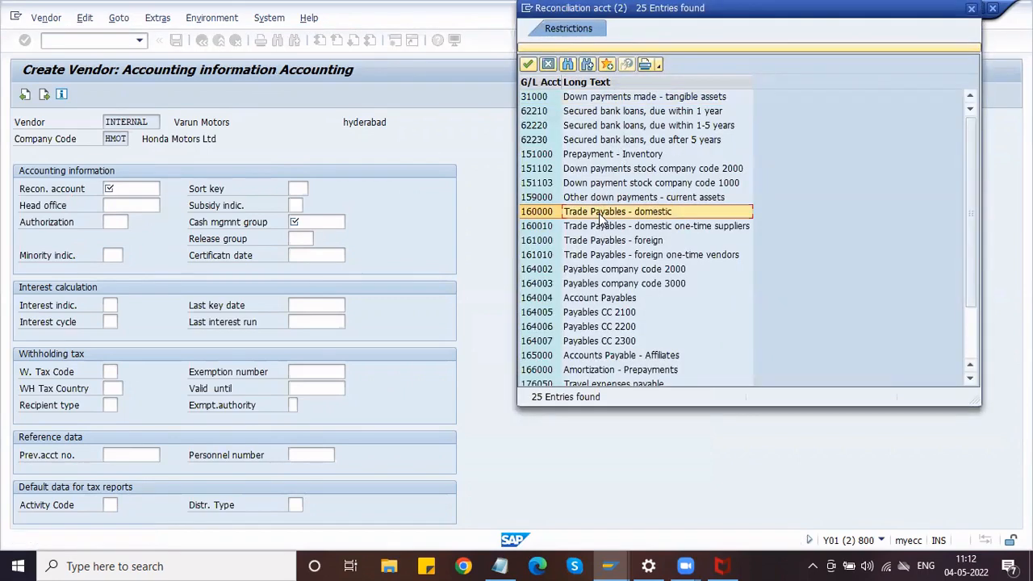
click(528, 63)
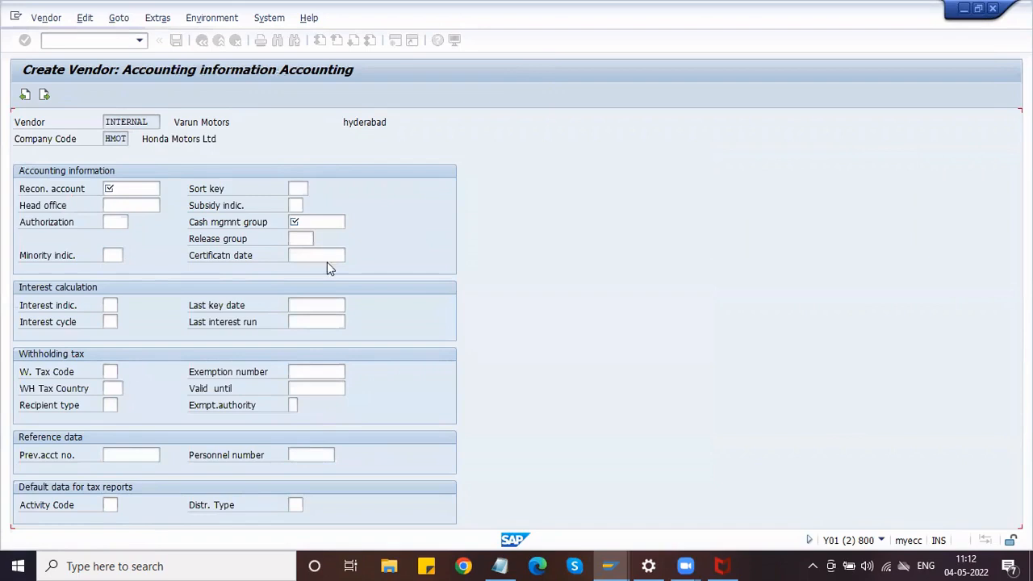
Set the cash management group to A1 domestic payments.
click(291, 222)
click(349, 224)
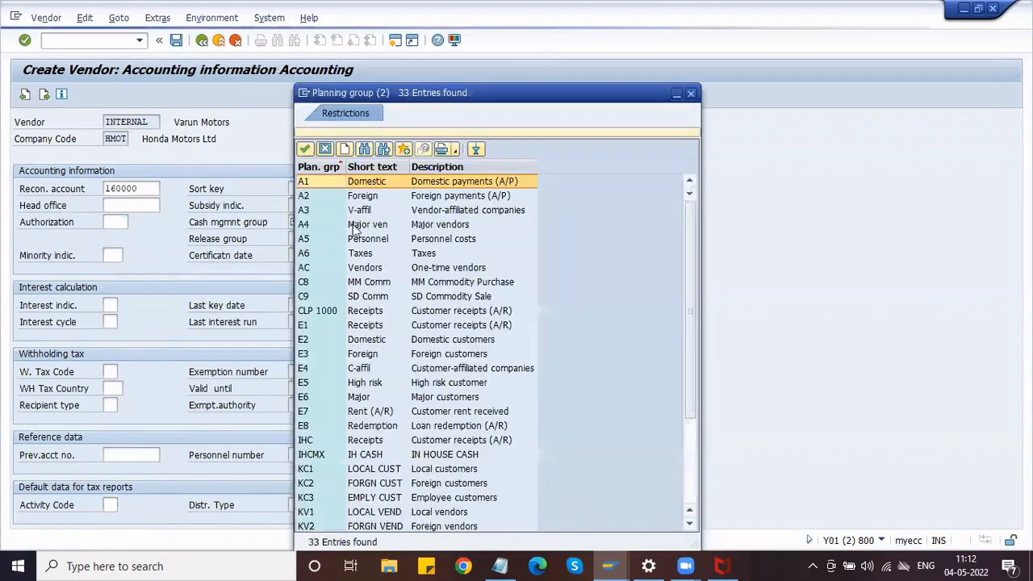
double_click(323, 185)
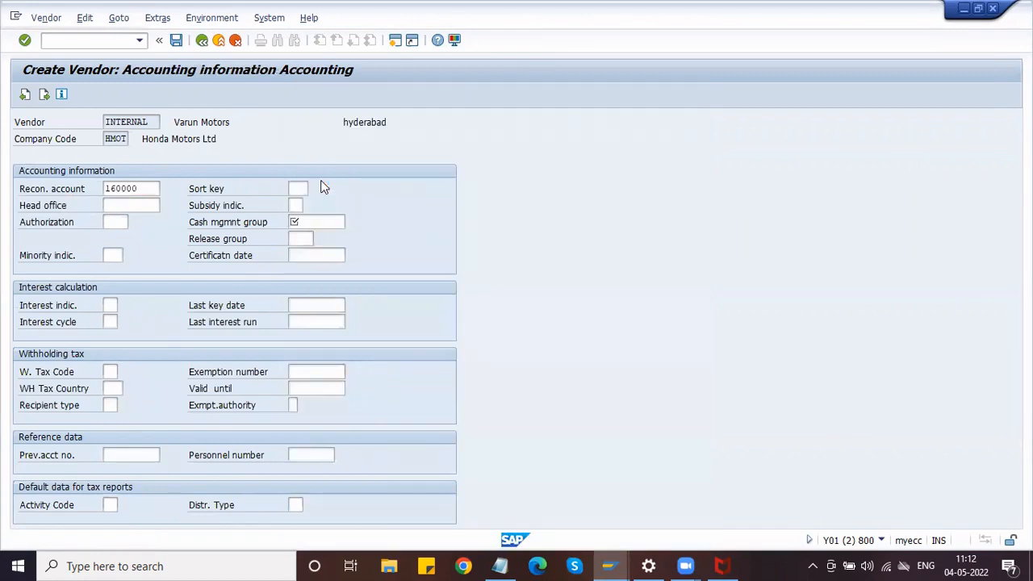
Confirm the accounting data and continue to the payment transactions accounting screen.
click(144, 191)
click(144, 202)
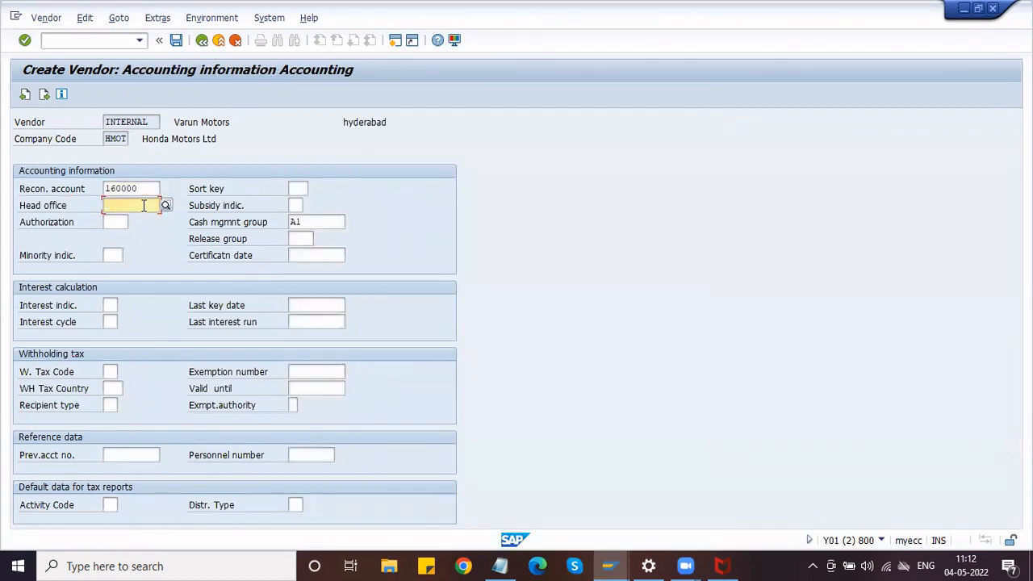
click(116, 216)
click(112, 205)
key(Return)
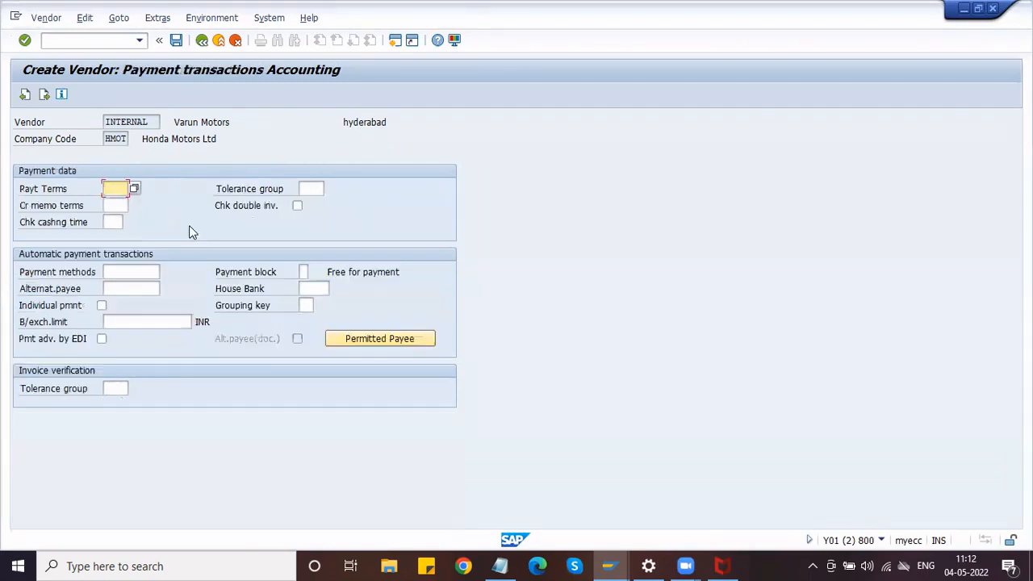
click(114, 204)
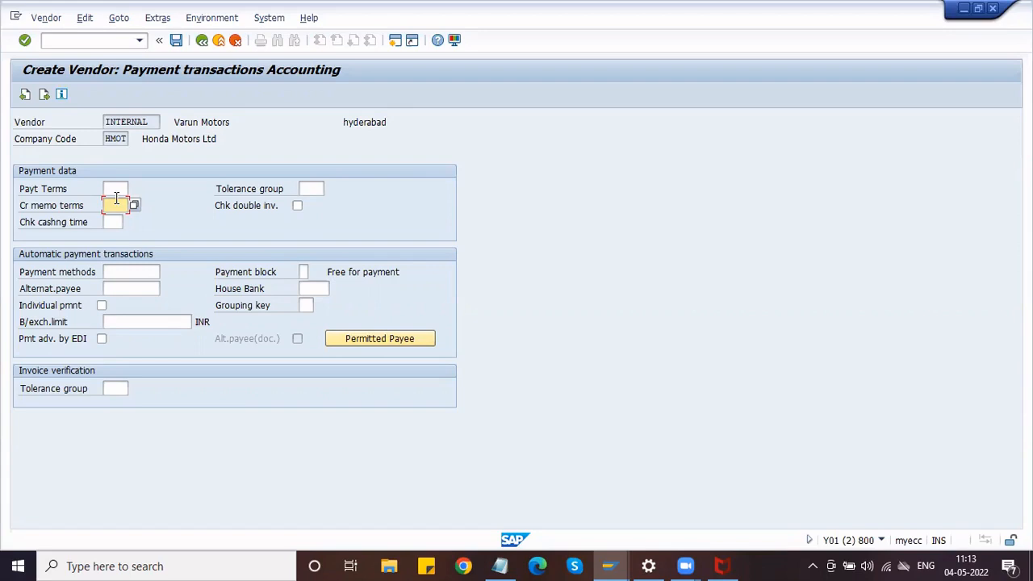
Choose payment terms 0001 (payable immediately) and turn on the double-invoice check.
click(116, 189)
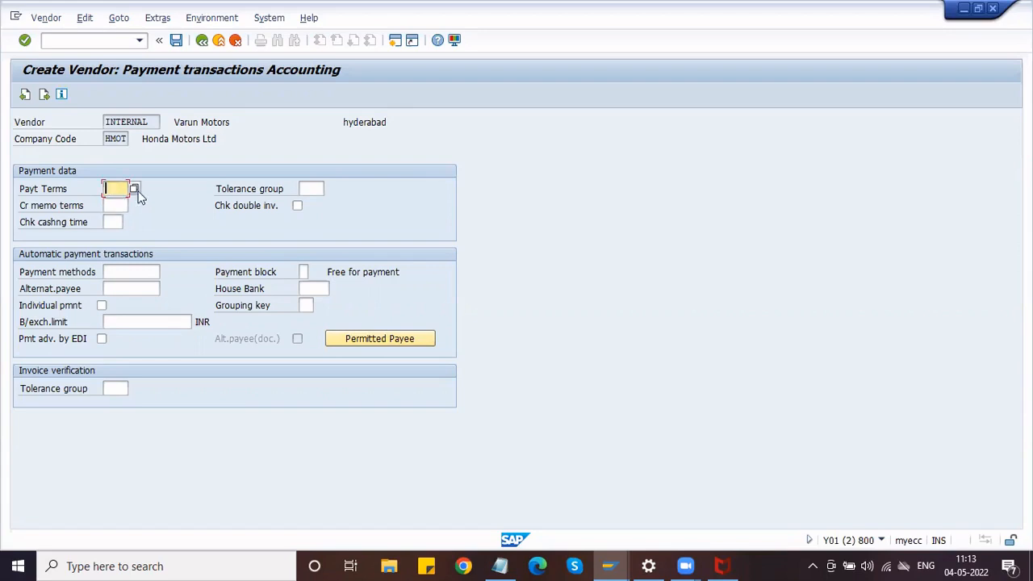
click(134, 189)
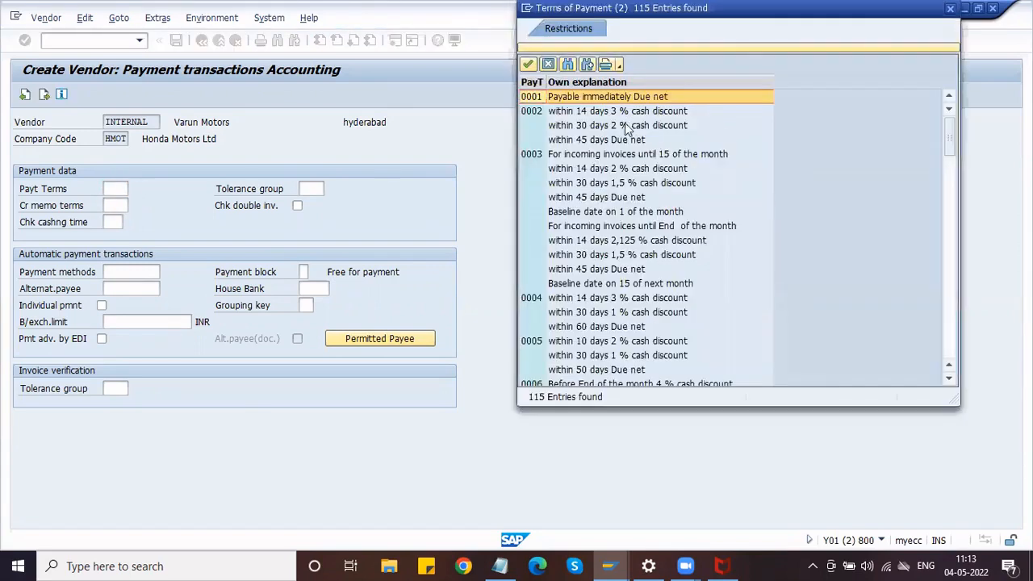
click(634, 113)
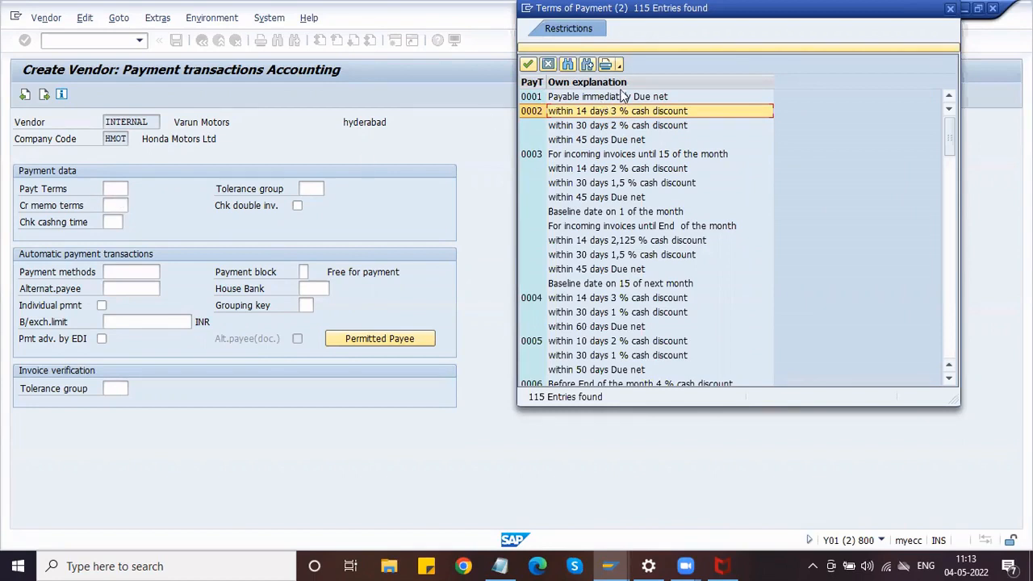
click(568, 96)
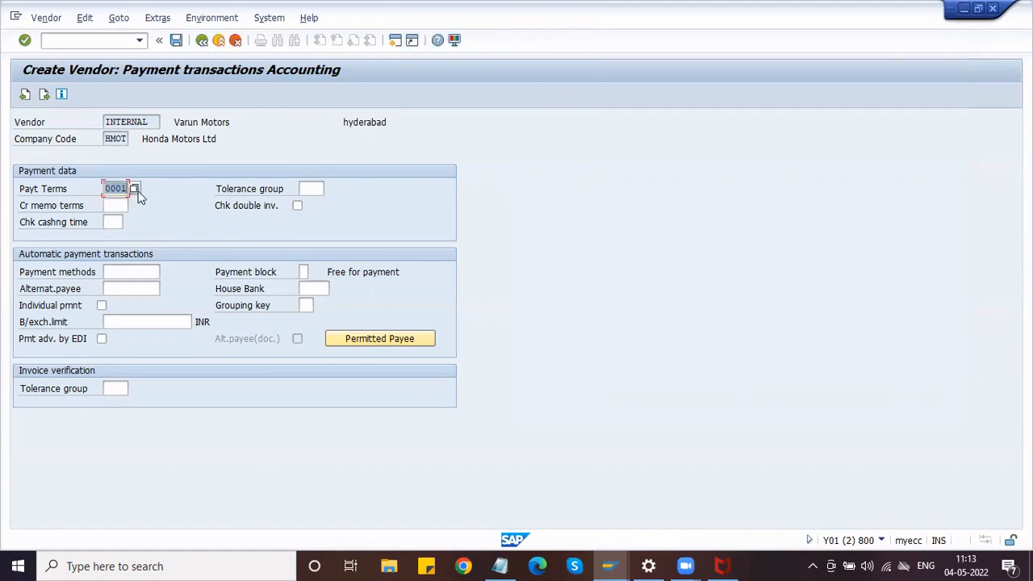
click(298, 207)
key(Return)
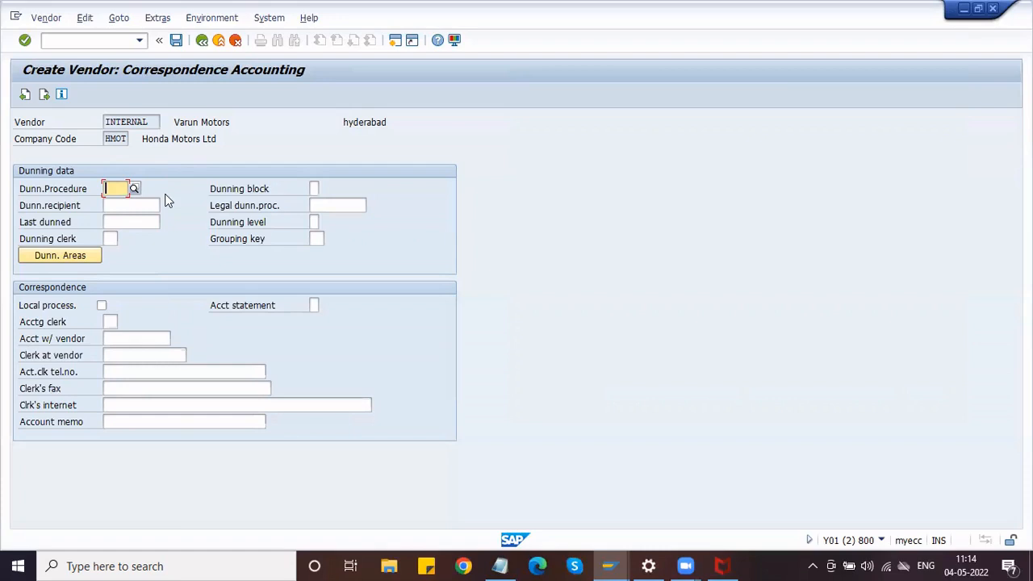
Enter order currency INR and terms of payment 0001 on the purchasing data screen.
key(Return)
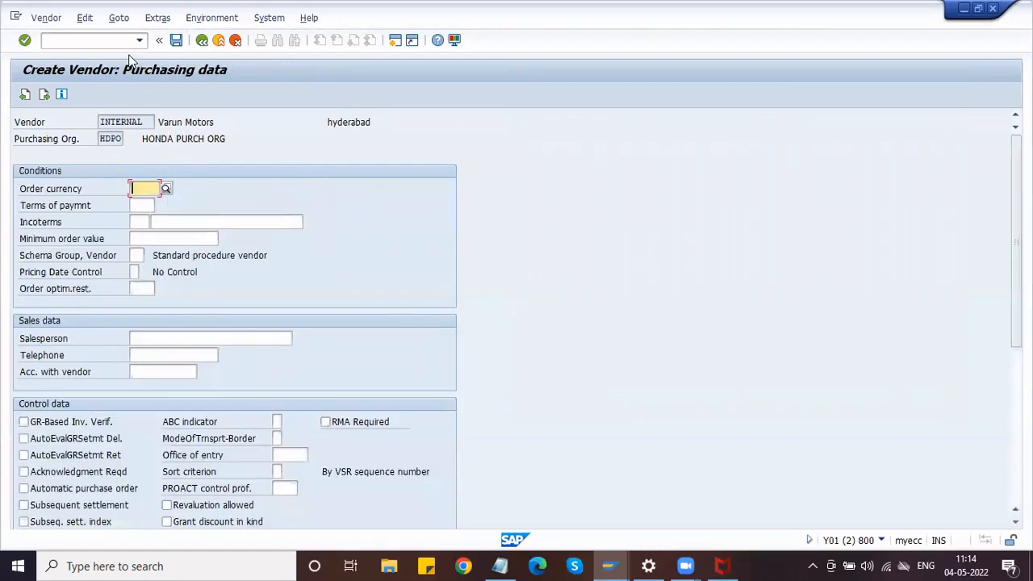
click(136, 205)
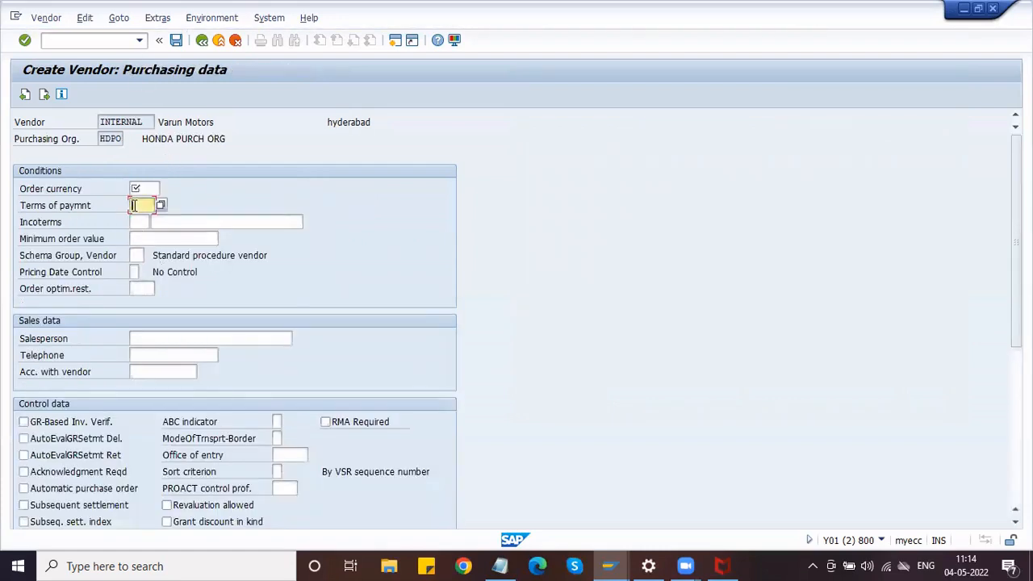
click(142, 188)
text(INR)
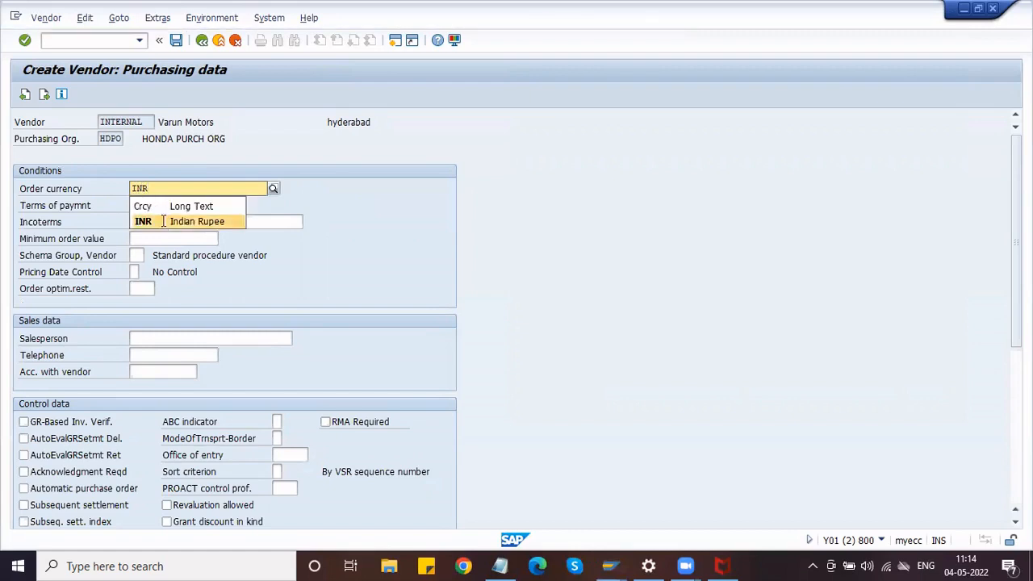
click(165, 222)
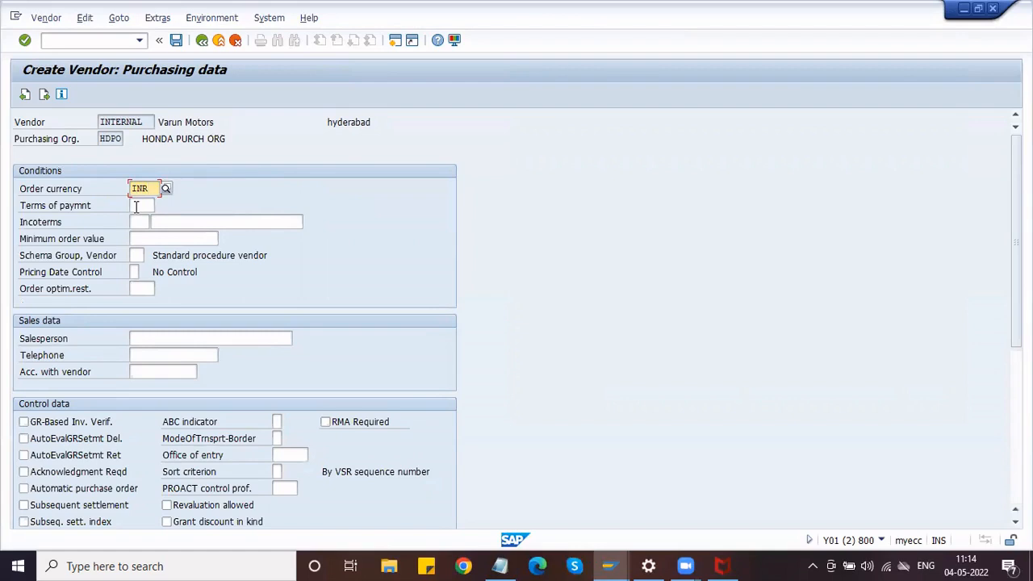
click(137, 206)
click(161, 207)
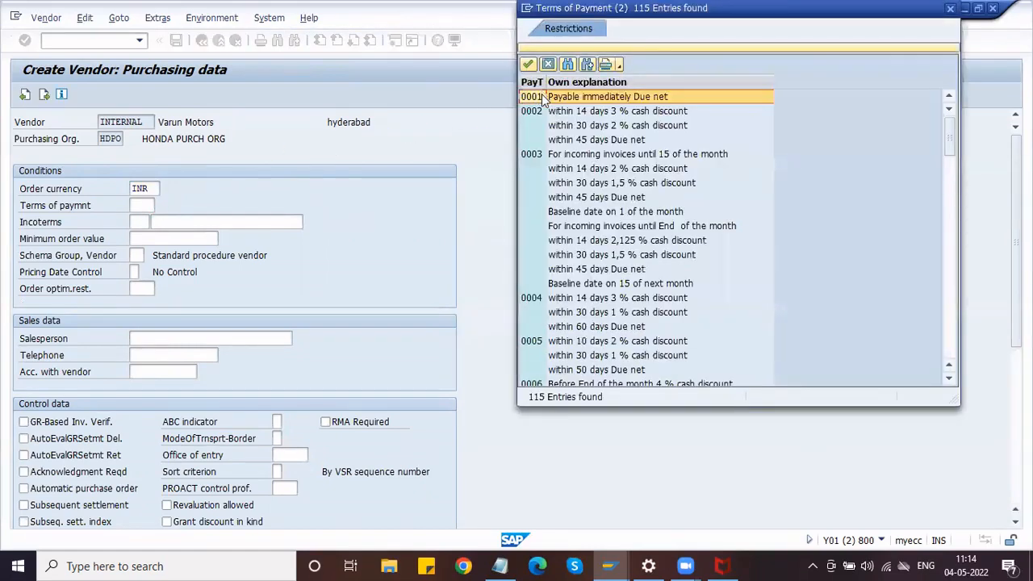
double_click(543, 99)
click(135, 222)
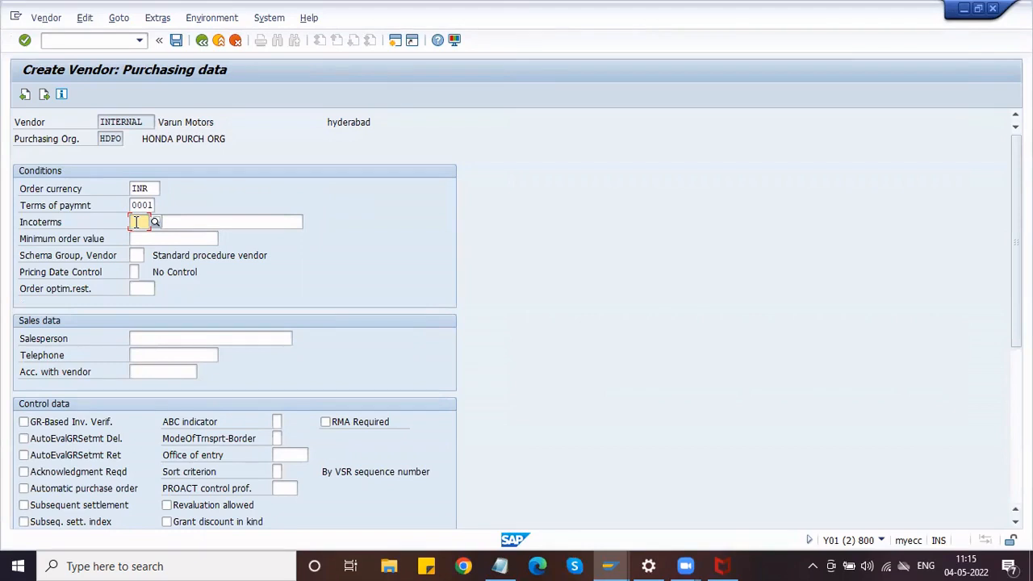
Fill the salesperson and telephone fields from the suggested history entries.
click(134, 240)
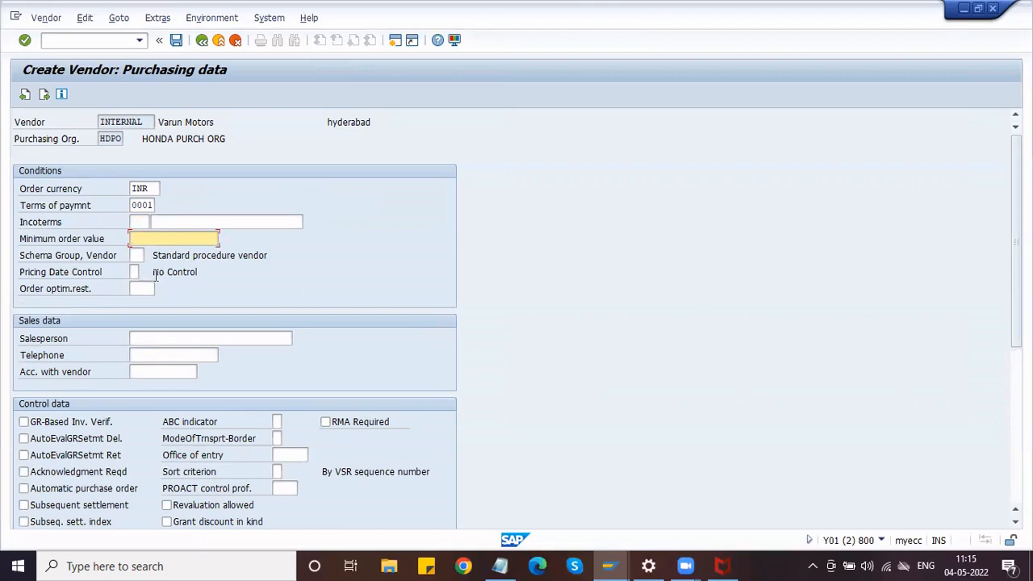
click(137, 256)
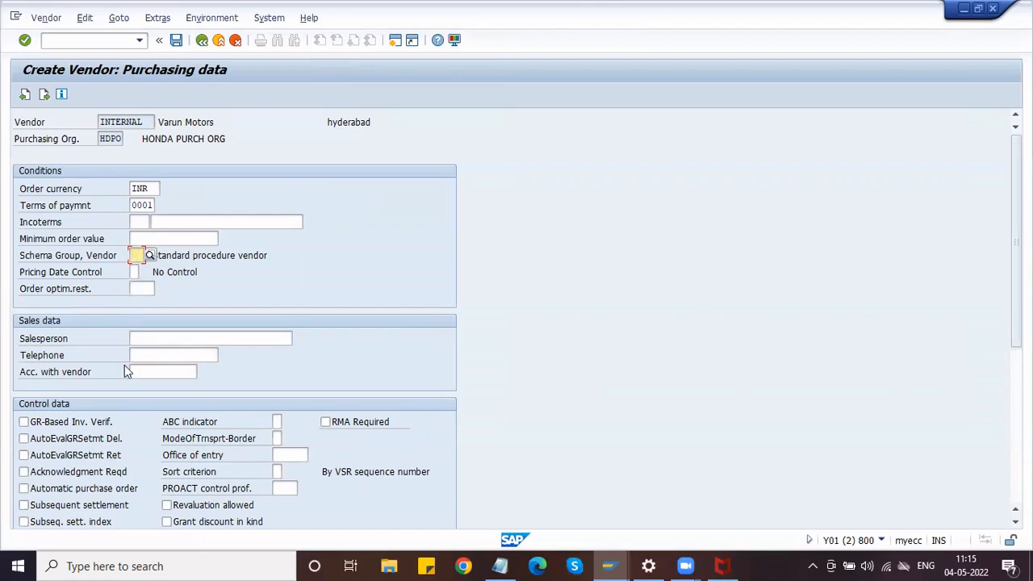
click(142, 339)
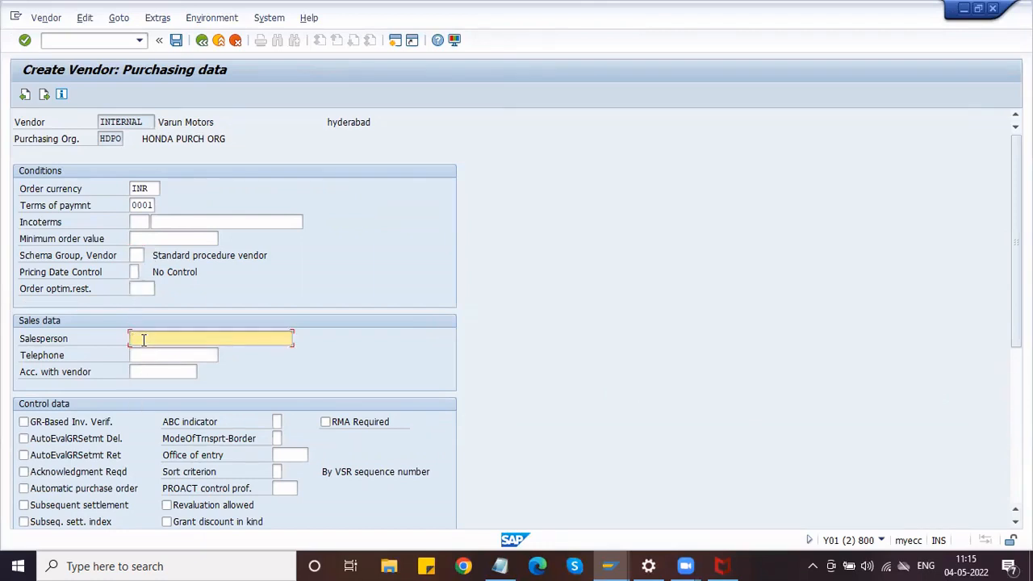
text(S)
key(Down)
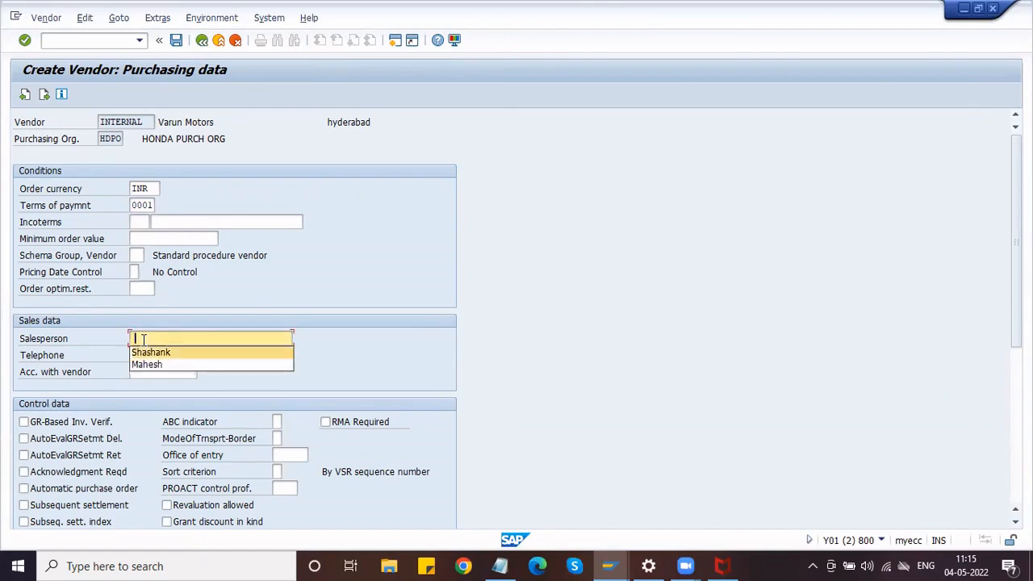
key(Return)
key(Tab)
text(9)
key(Down)
key(Return)
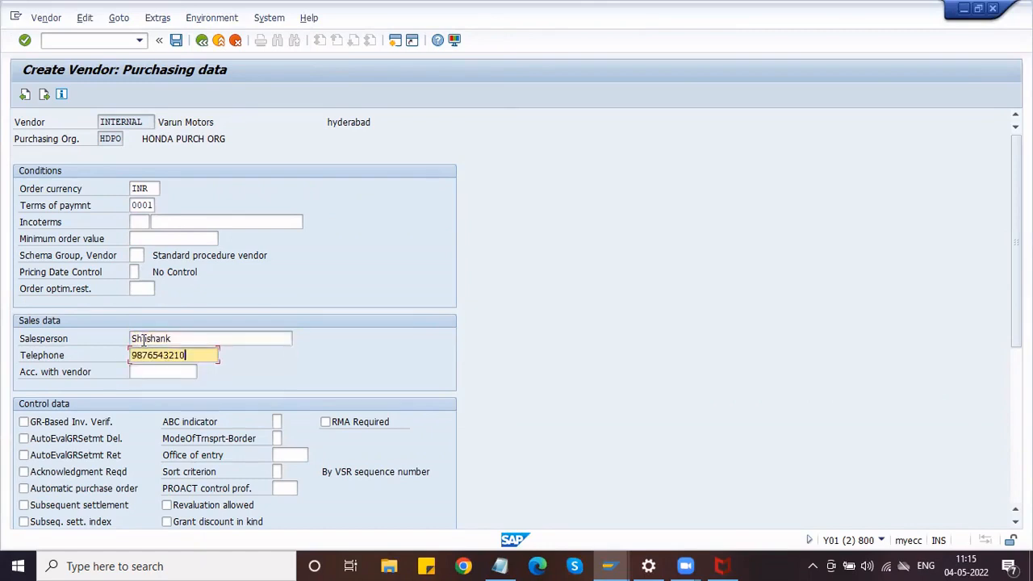
Enable GR-based invoice verification, acknowledgment required and automatic purchase order.
click(88, 428)
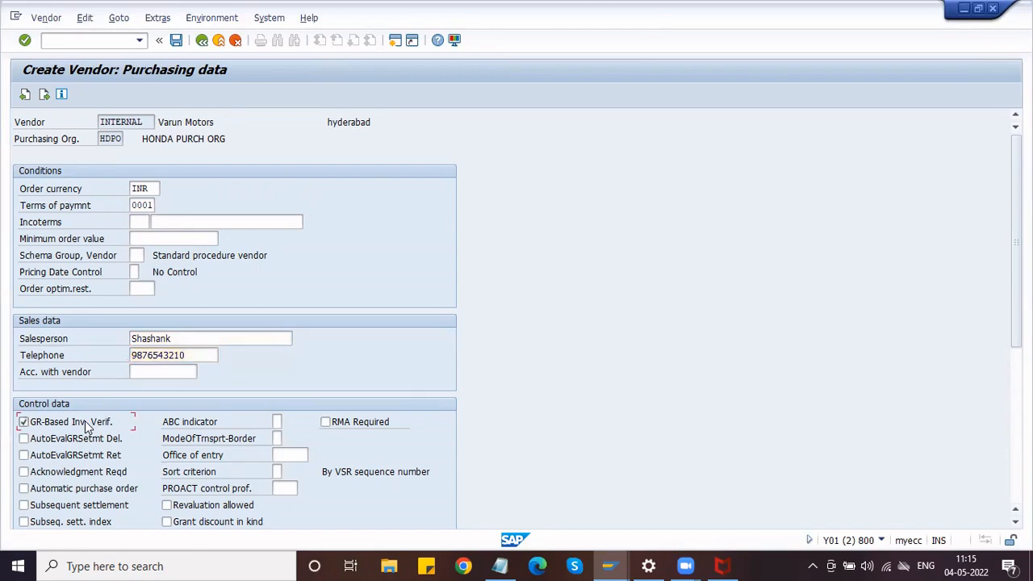
click(84, 476)
click(91, 491)
key(Return)
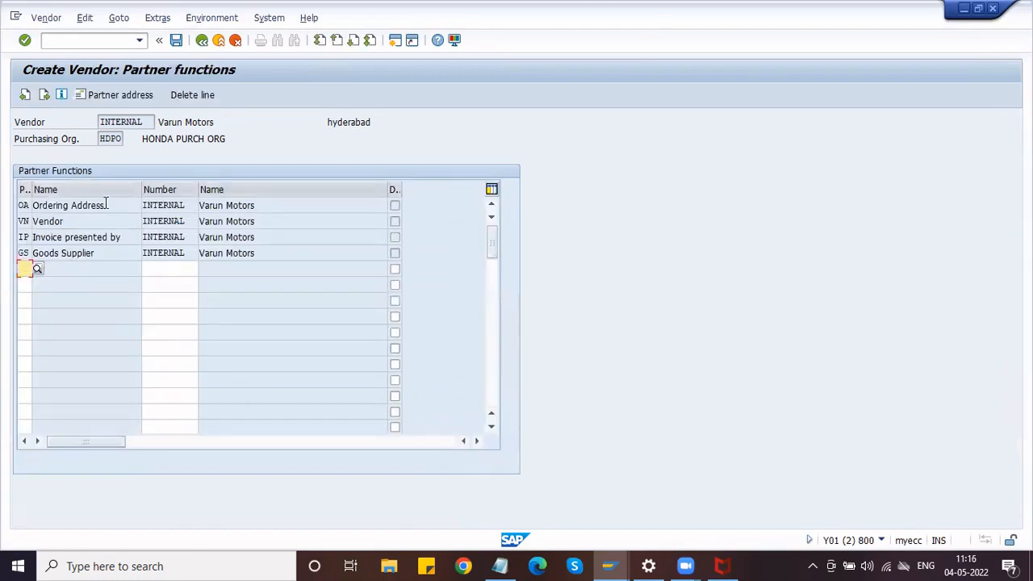
Review the Ordering Address, Vendor, Invoice presented by and Goods Supplier partner rows, then switch to Display IMG.
drag(105, 208, 20, 215)
drag(127, 235, 23, 234)
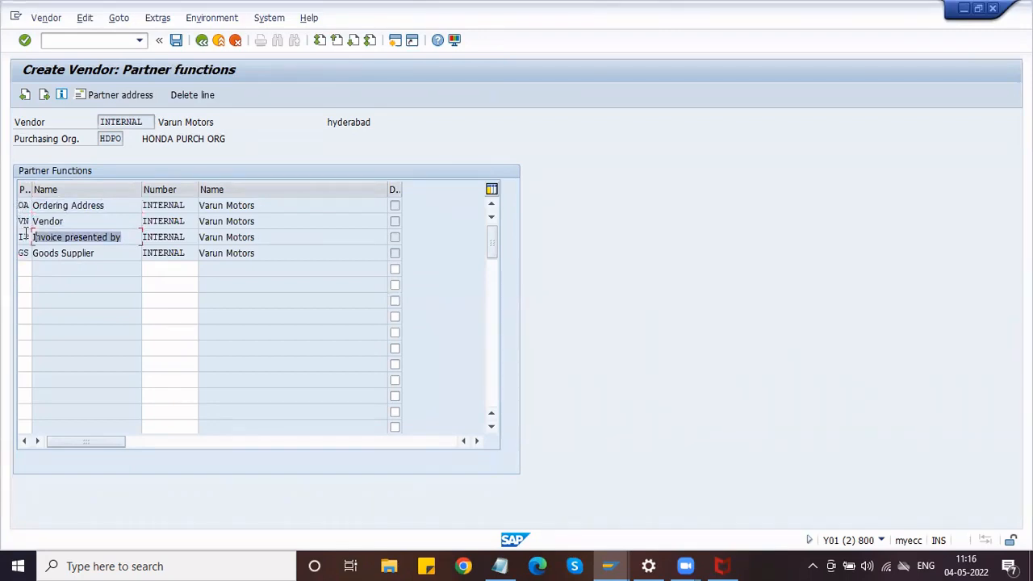
drag(104, 254, 24, 253)
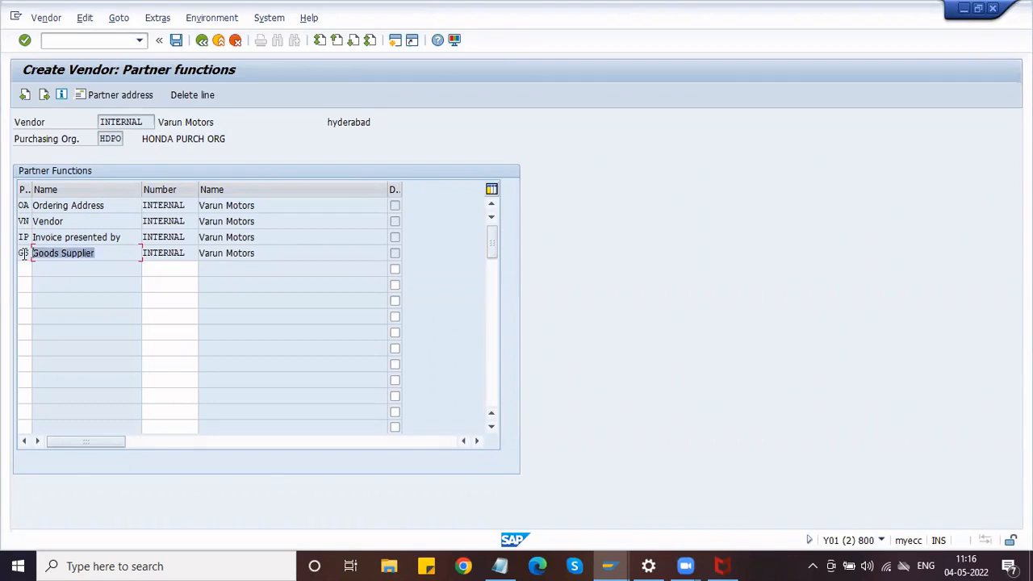
click(185, 206)
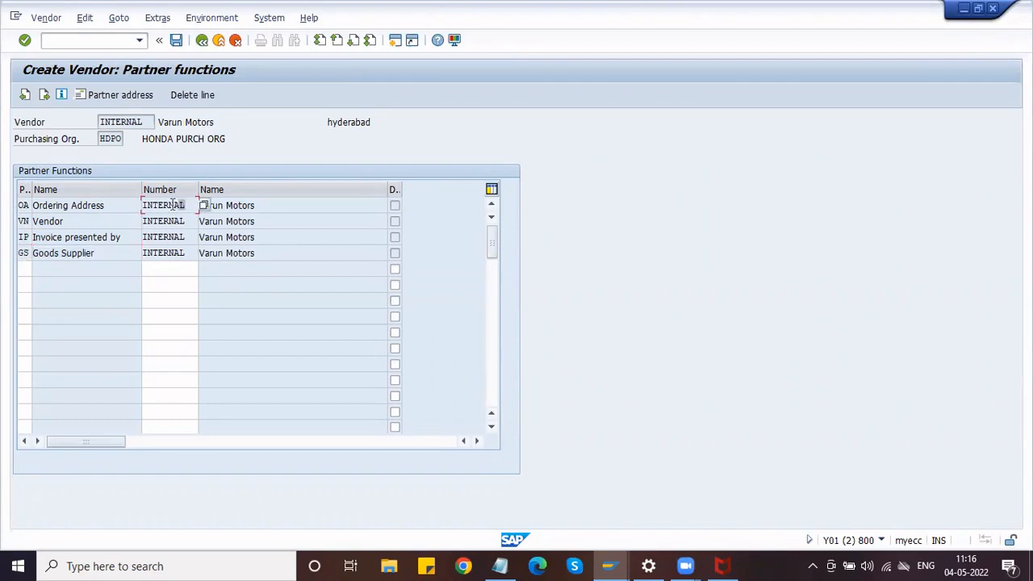
drag(172, 205, 143, 205)
click(145, 205)
click(184, 237)
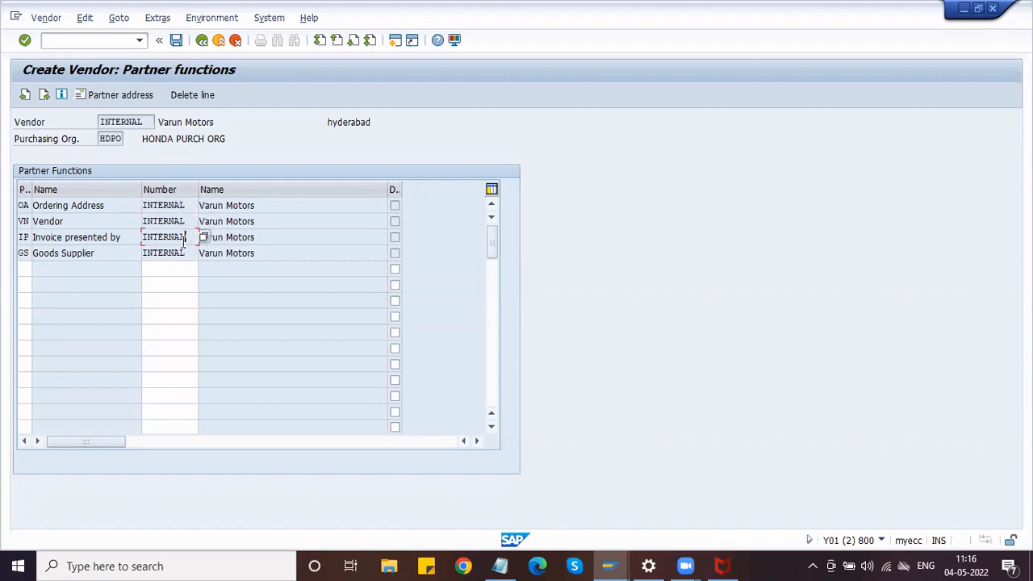
click(185, 252)
drag(273, 220, 200, 220)
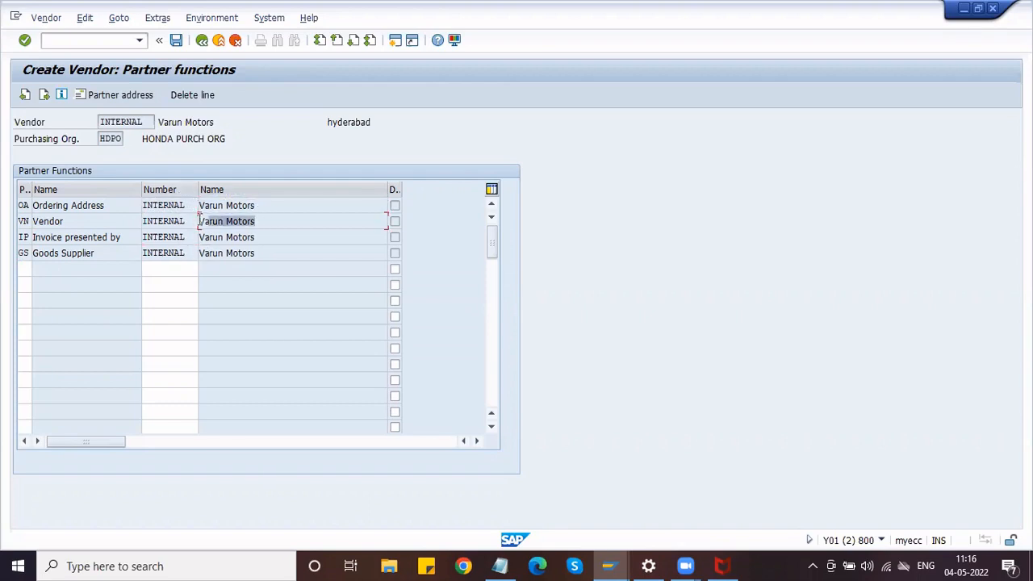
click(271, 254)
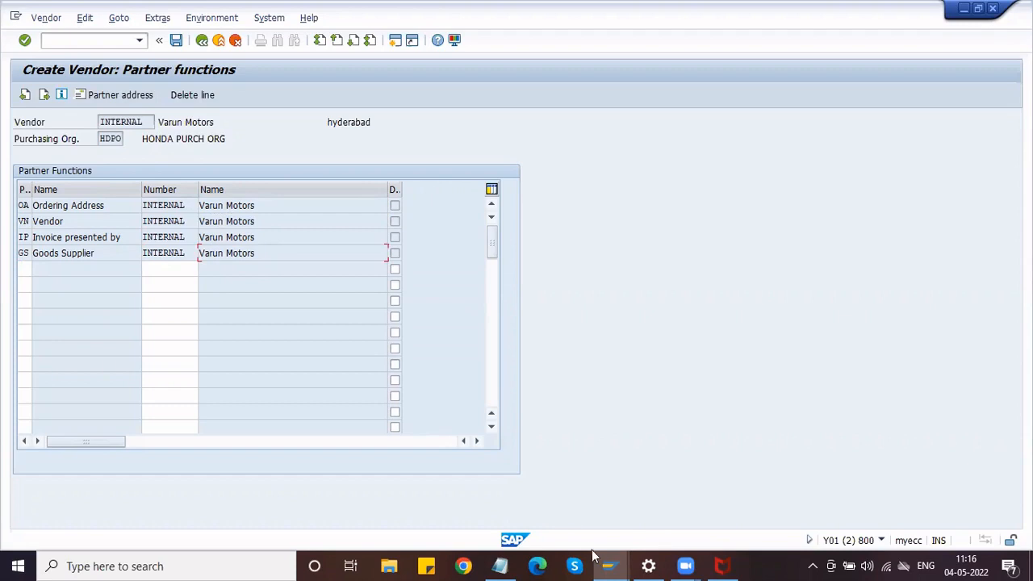
mouse_move(610, 566)
click(567, 521)
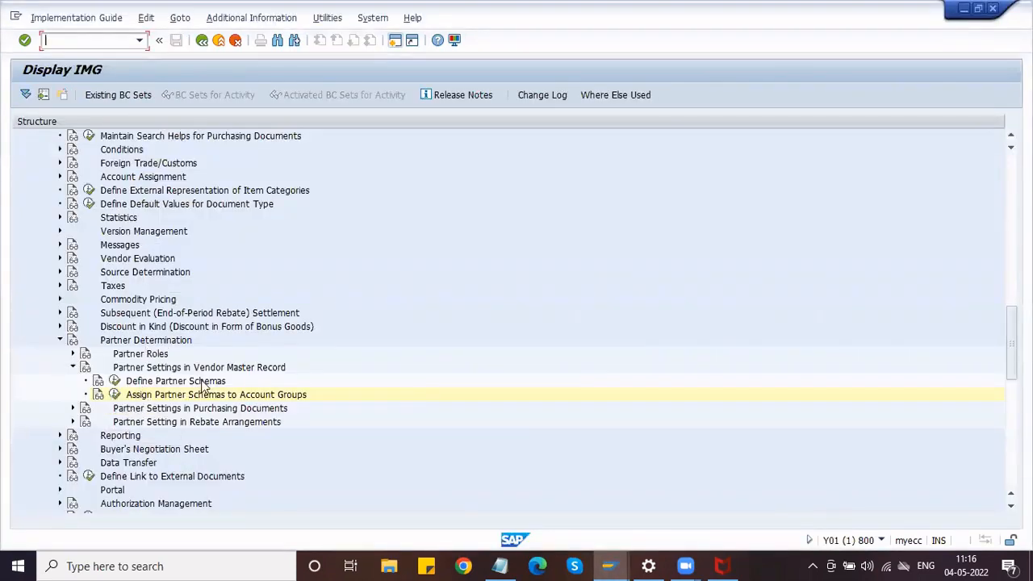
Inspect partner schema L1's functions, showing Ordering Address and Vendor as mandatory.
click(115, 382)
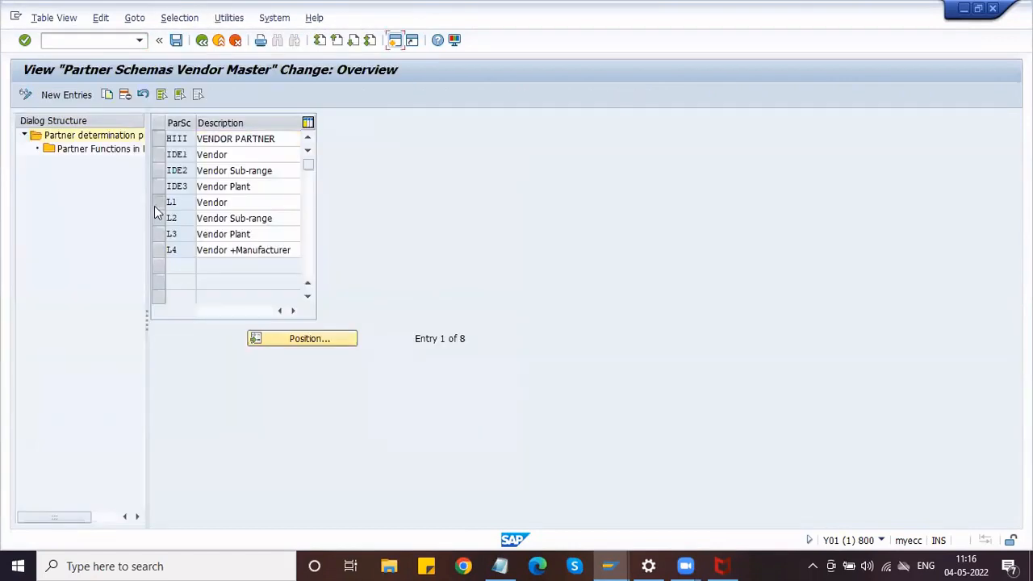
click(158, 202)
double_click(104, 150)
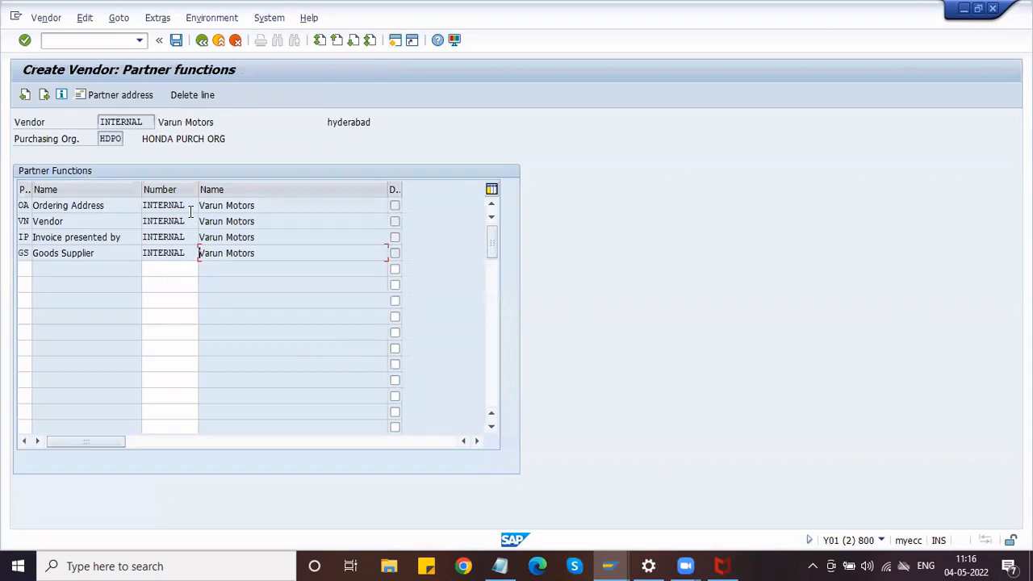
click(187, 207)
Check the Vendor and Invoice presented by partner numbers, then save the vendor.
click(186, 222)
click(184, 236)
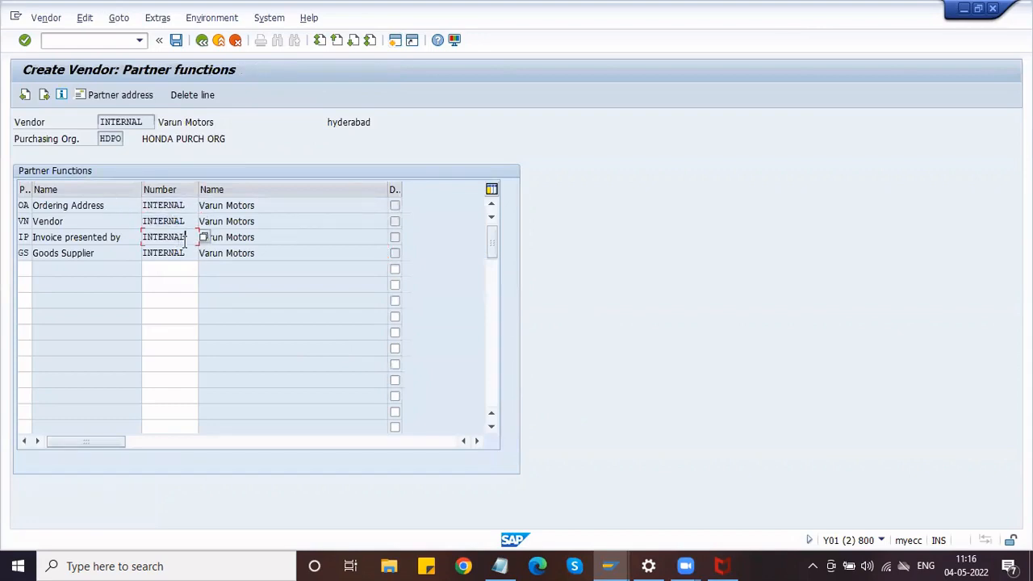
click(177, 41)
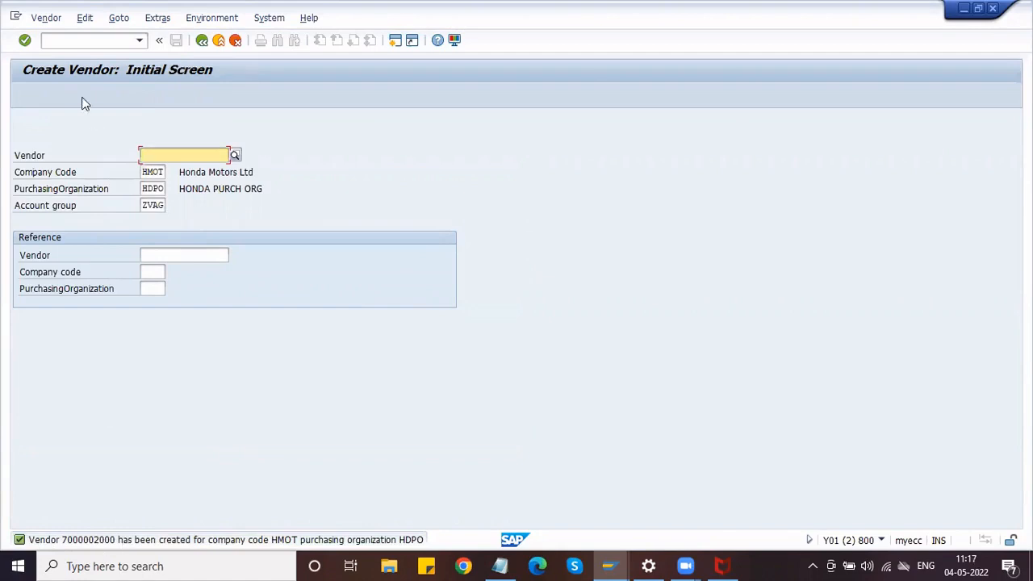
Open the new vendor in XK03 with Address, Control and all other data views selected.
click(92, 40)
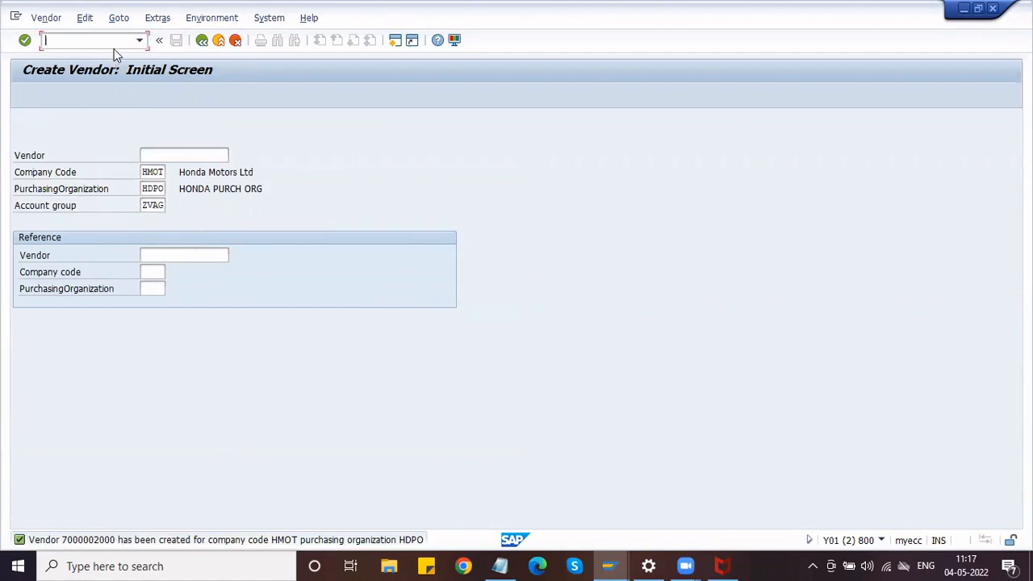
text(/NXK03)
key(Return)
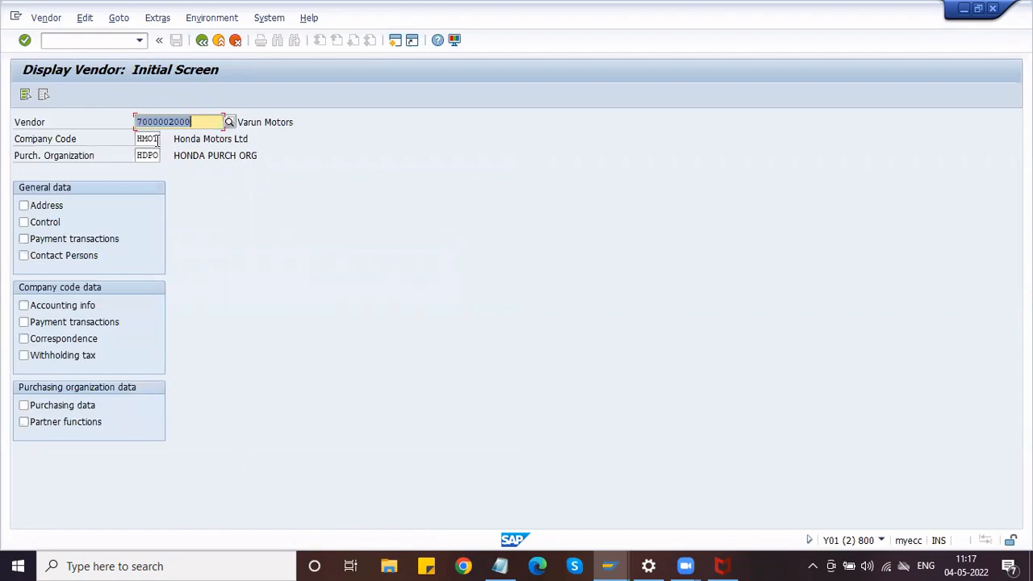
click(202, 124)
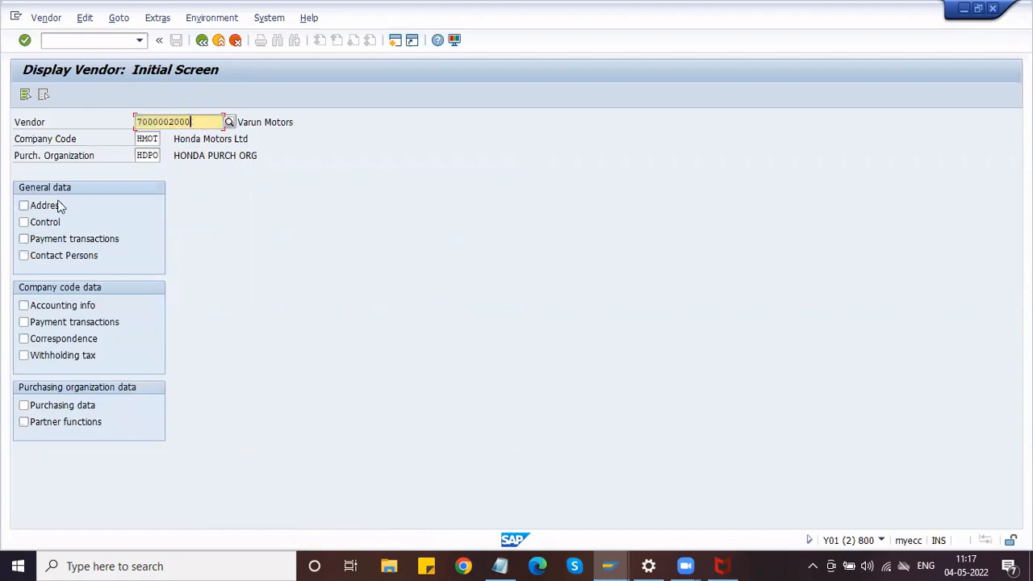
click(25, 206)
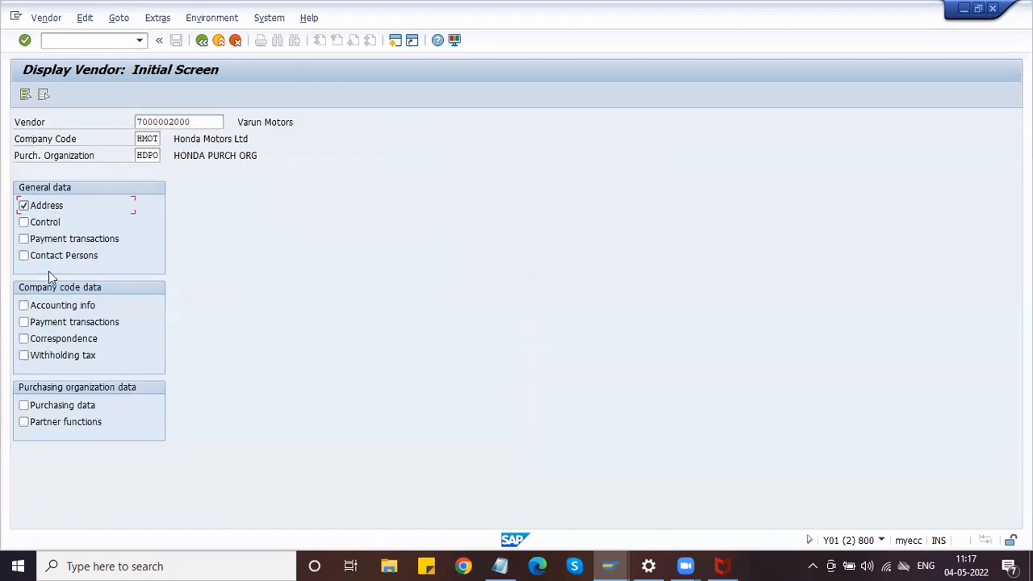
click(45, 223)
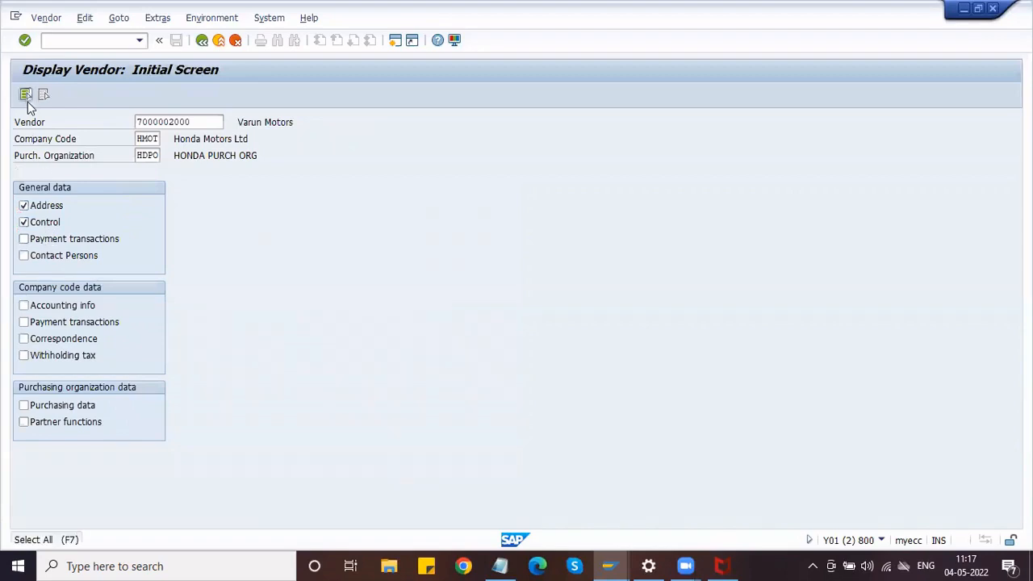
click(26, 95)
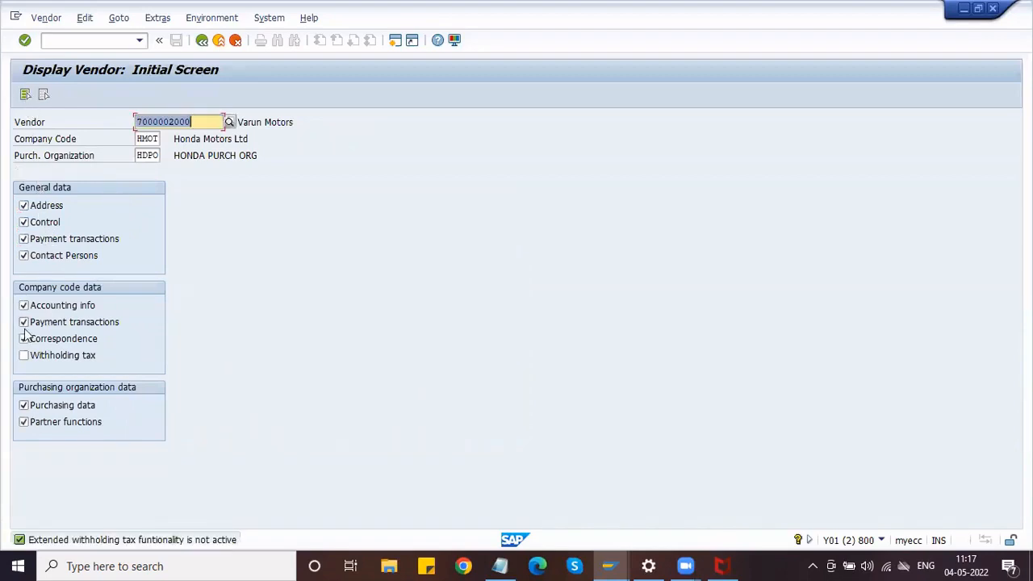
Page through the saved vendor's address, control, accounting, payment and purchasing screens to partner functions.
key(Return)
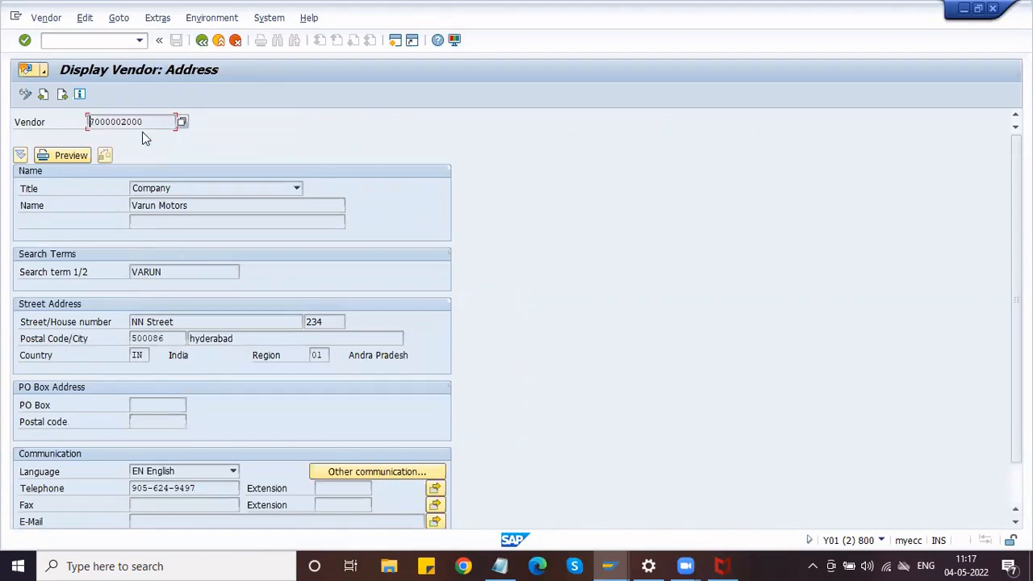
drag(144, 122, 82, 122)
key(Return)
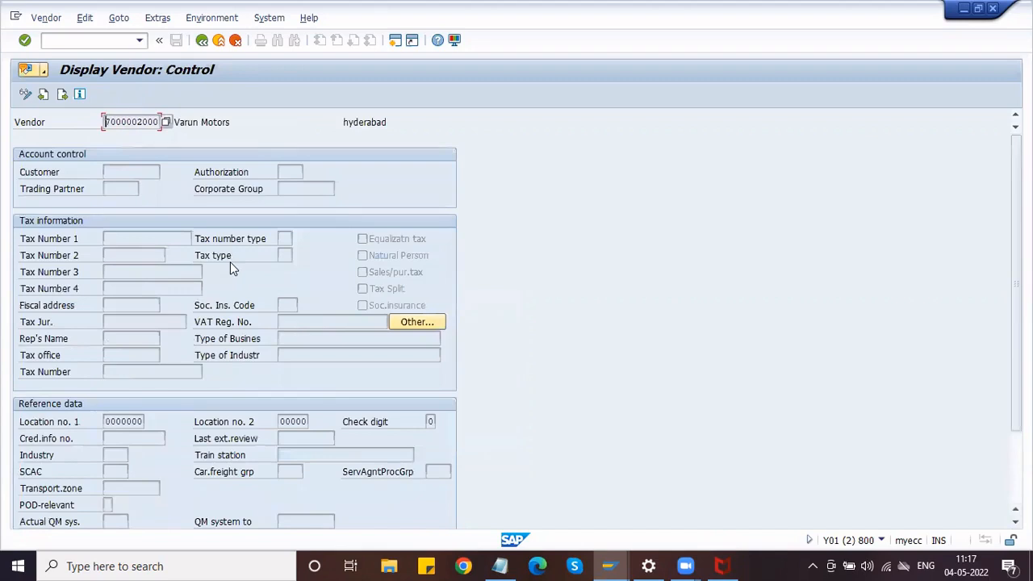
key(Return)
key(Return)
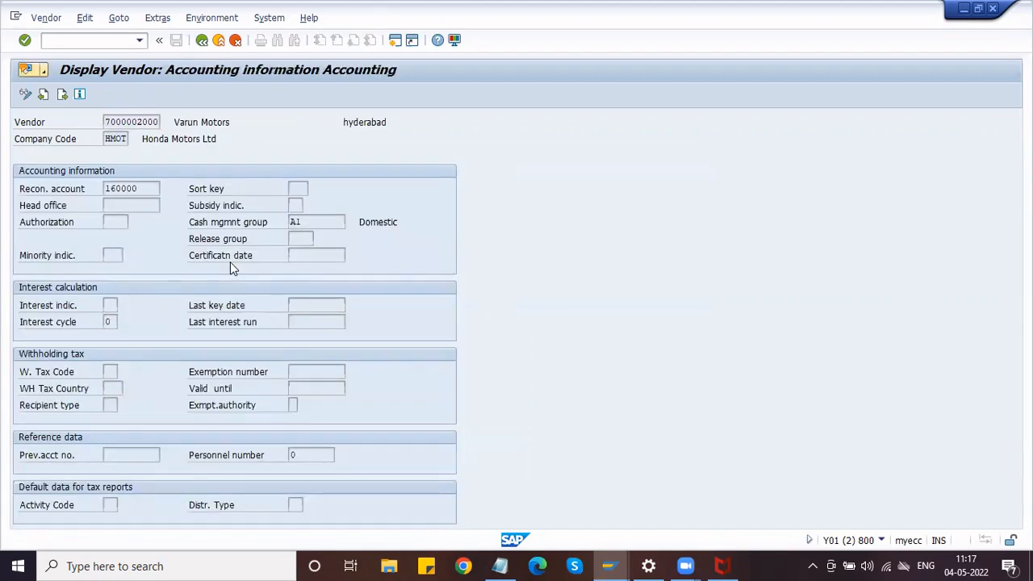
key(Return)
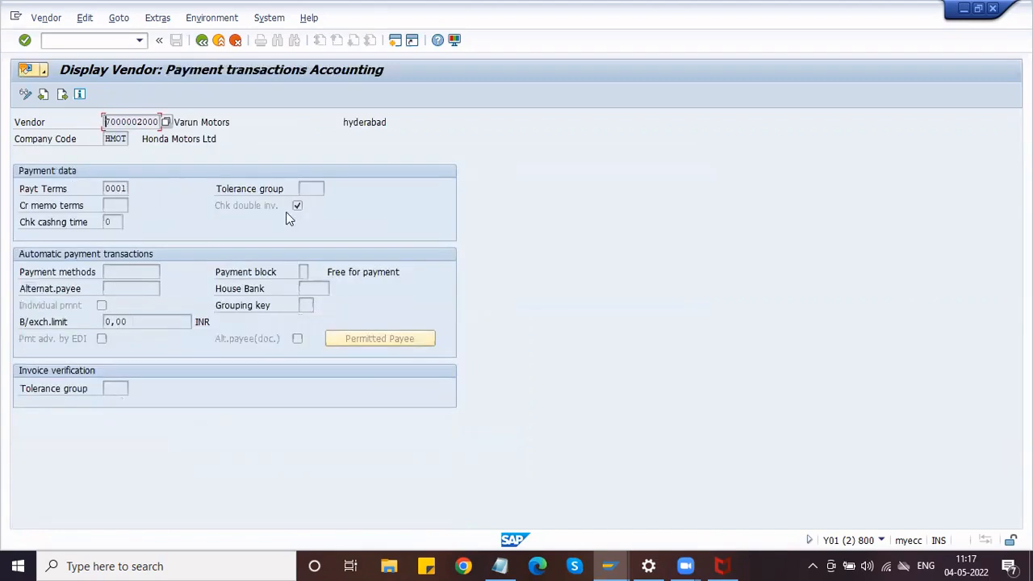
key(Return)
key(Return)
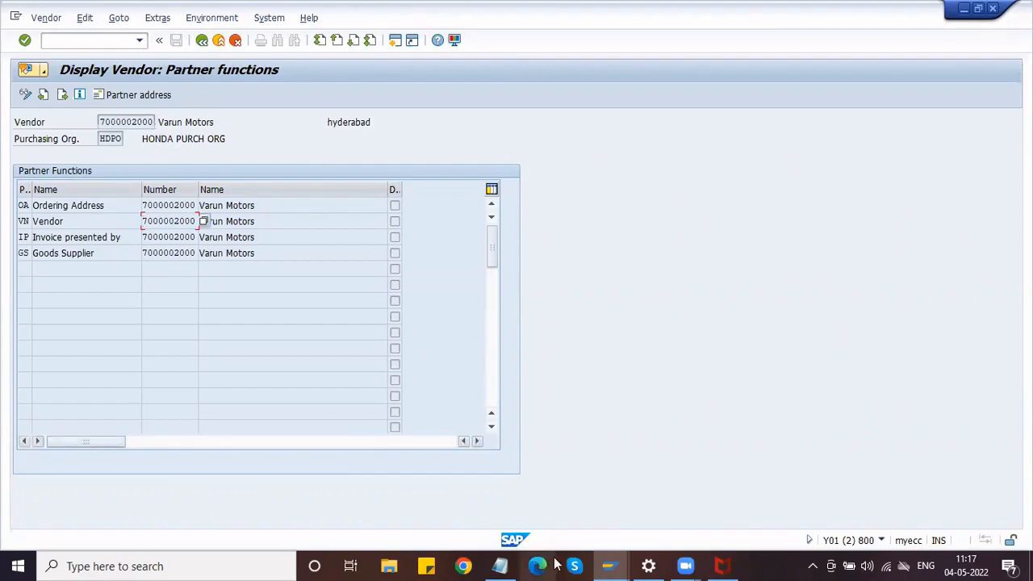
key(alt+Tab)
Review the Notepad notes showing the goods supplier belongs to a different company than the Amazon partners.
scroll(218, 139, up, 3)
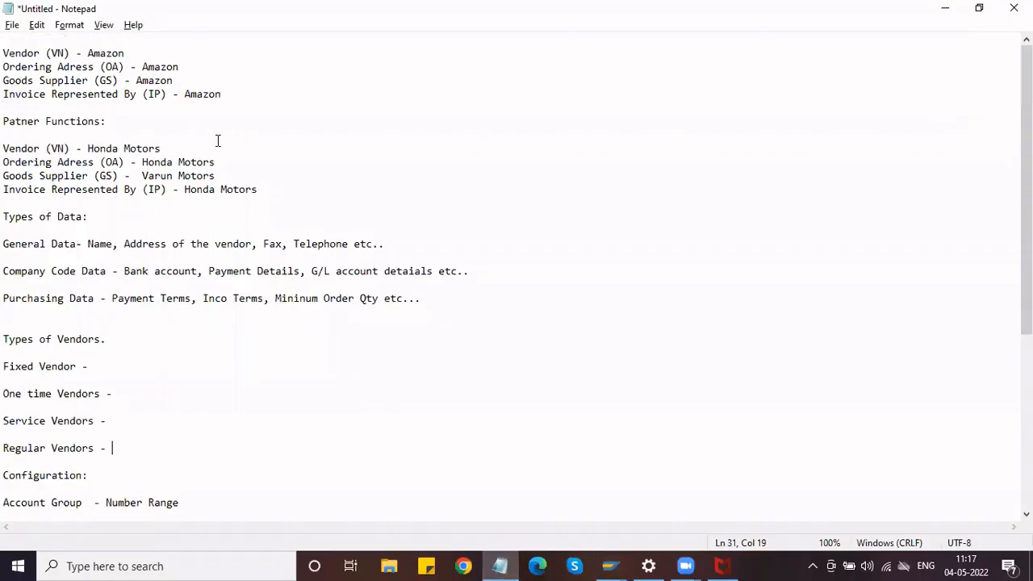
drag(231, 99, 4, 54)
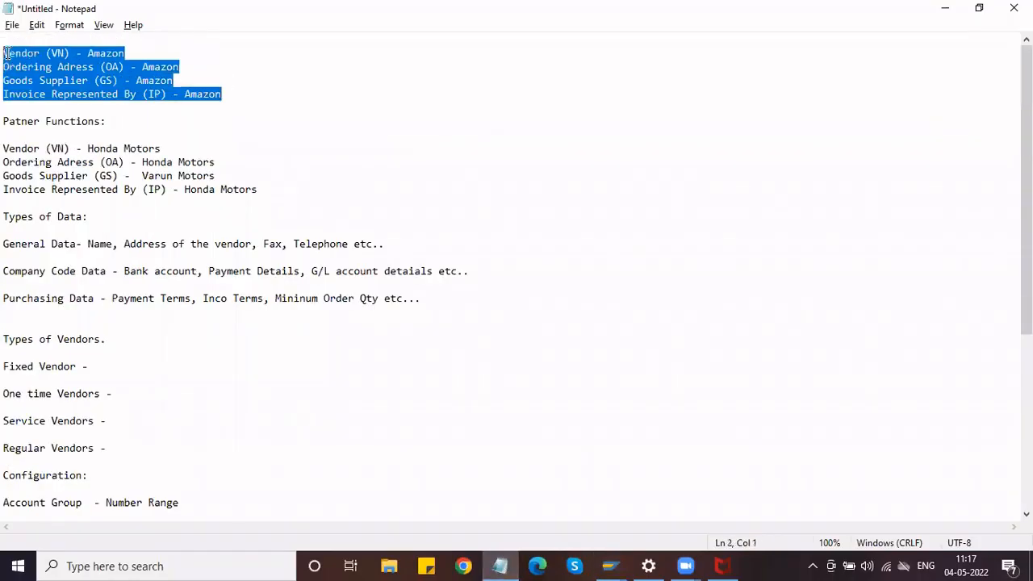
click(160, 103)
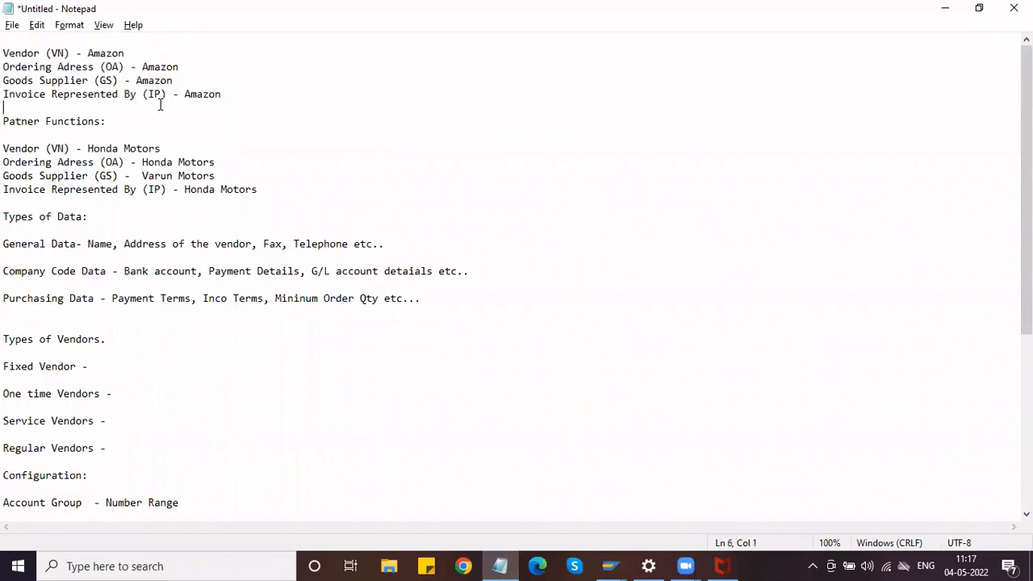
click(261, 189)
drag(220, 166, 183, 169)
drag(218, 175, 144, 175)
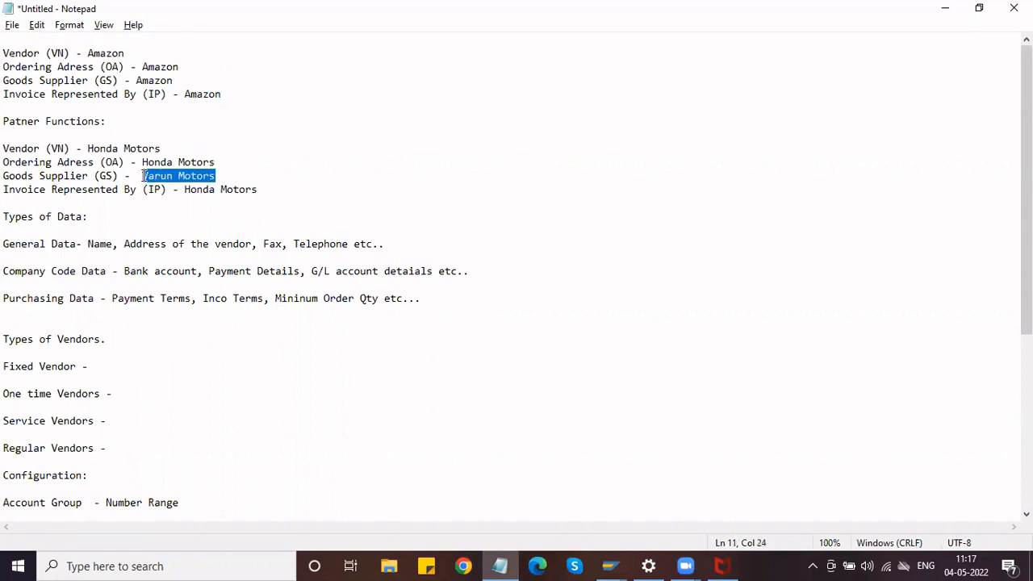
click(943, 7)
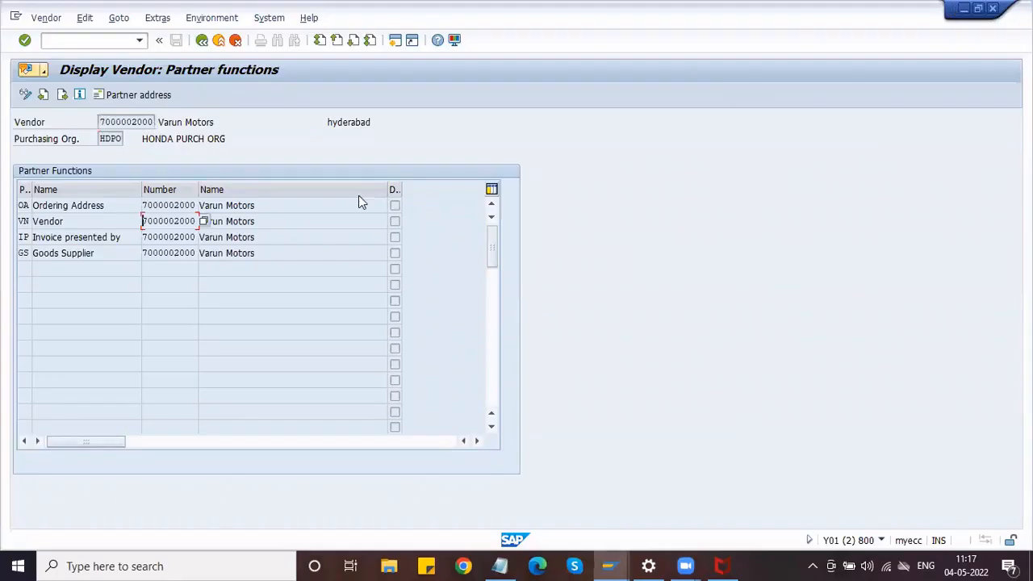
Recheck the Invoice presented by partner name, then create a new SAP session.
click(395, 41)
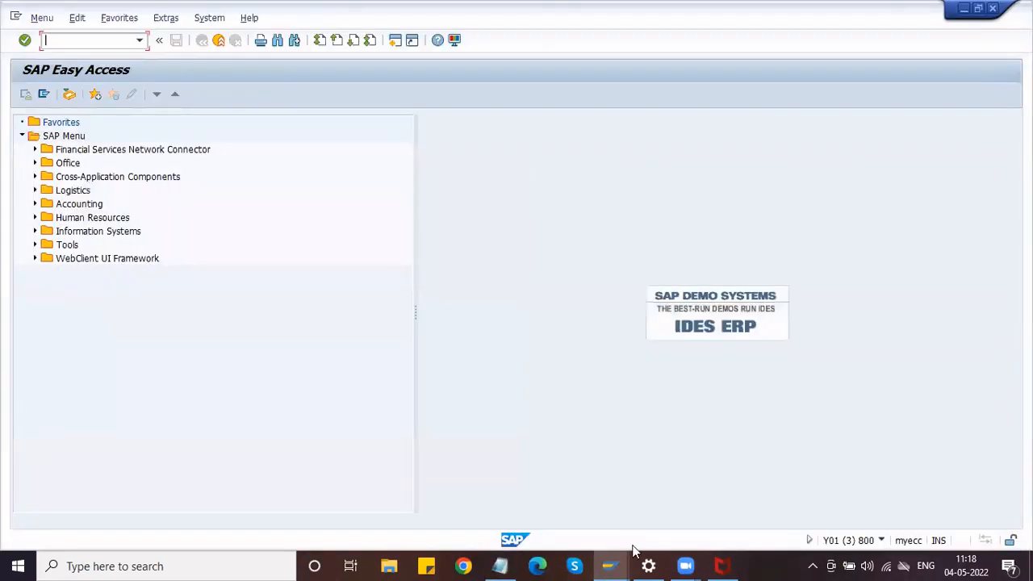
click(618, 562)
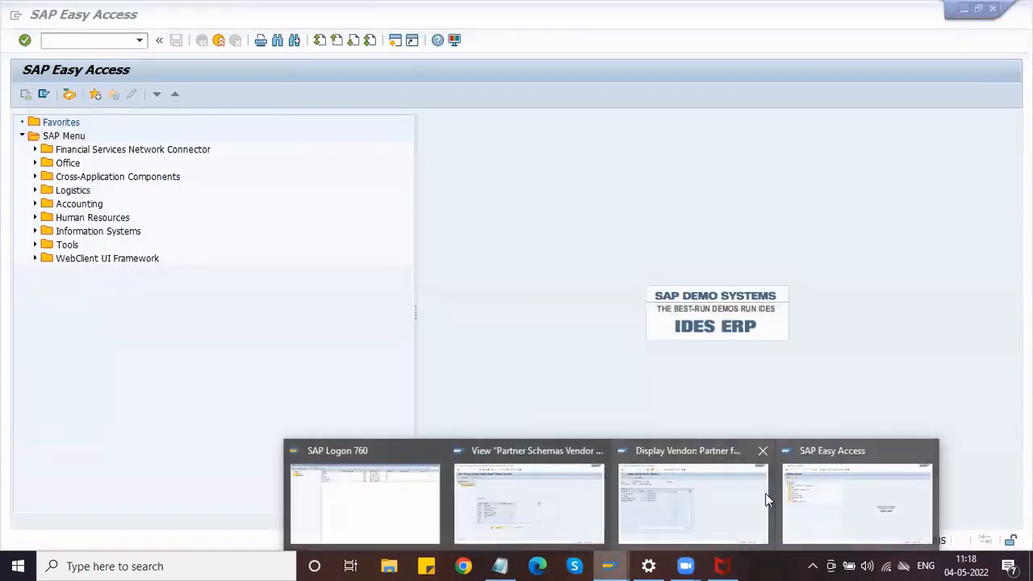
click(765, 493)
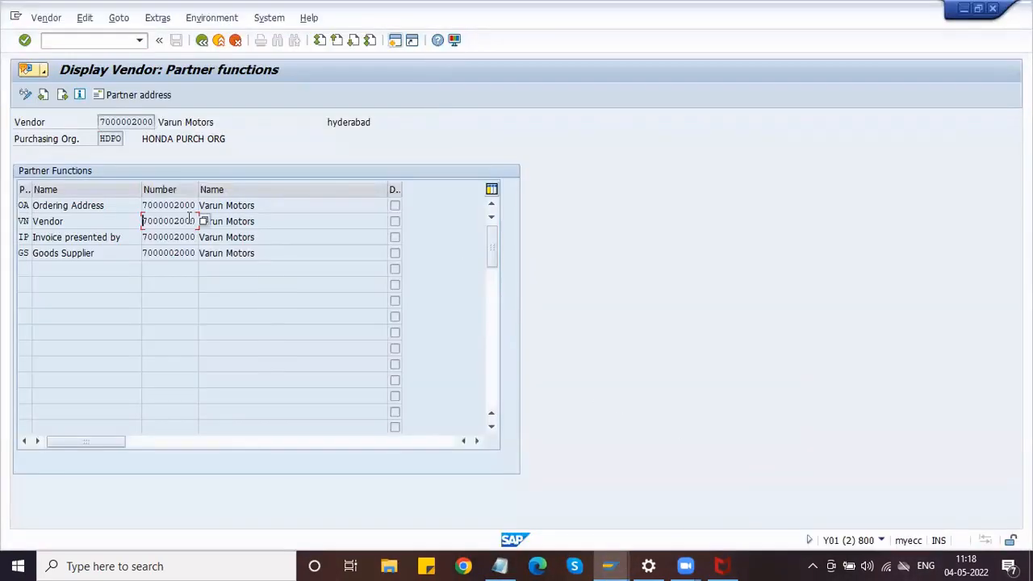
click(286, 240)
drag(203, 243, 184, 242)
click(395, 44)
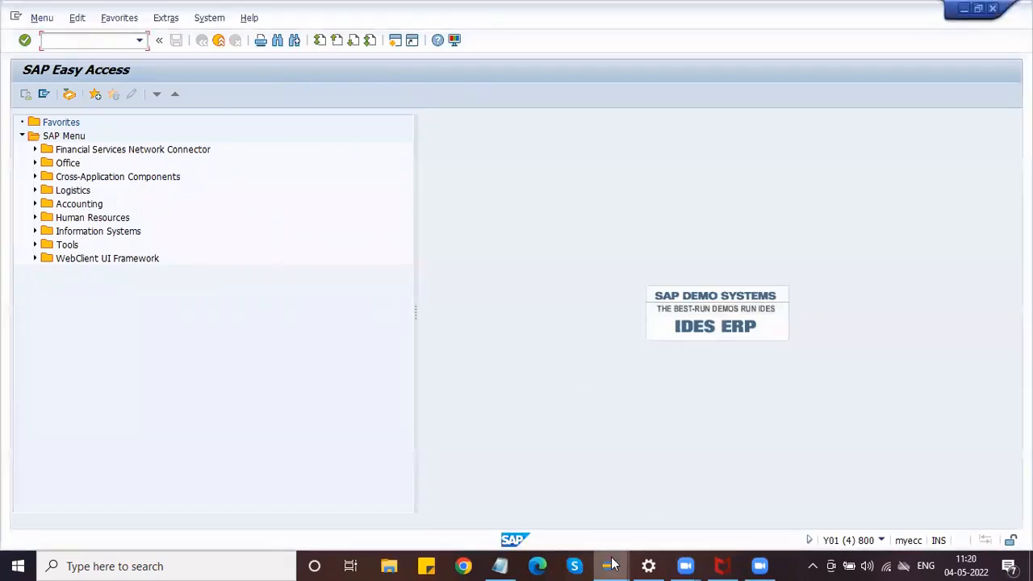
In partner schema L1, untick GS No Chnge and untick IP Mand.
click(609, 566)
click(481, 507)
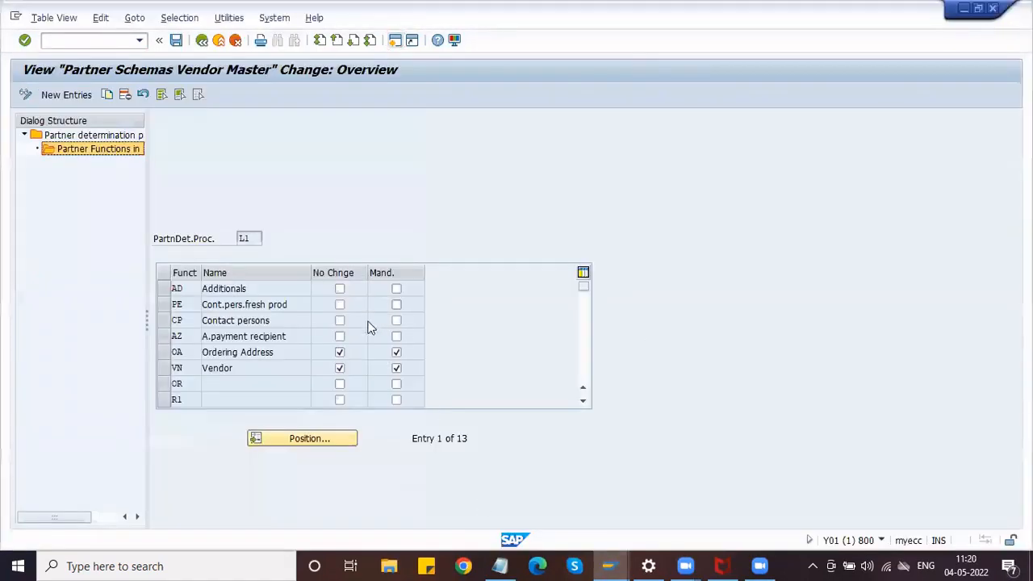
scroll(282, 347, down, 2)
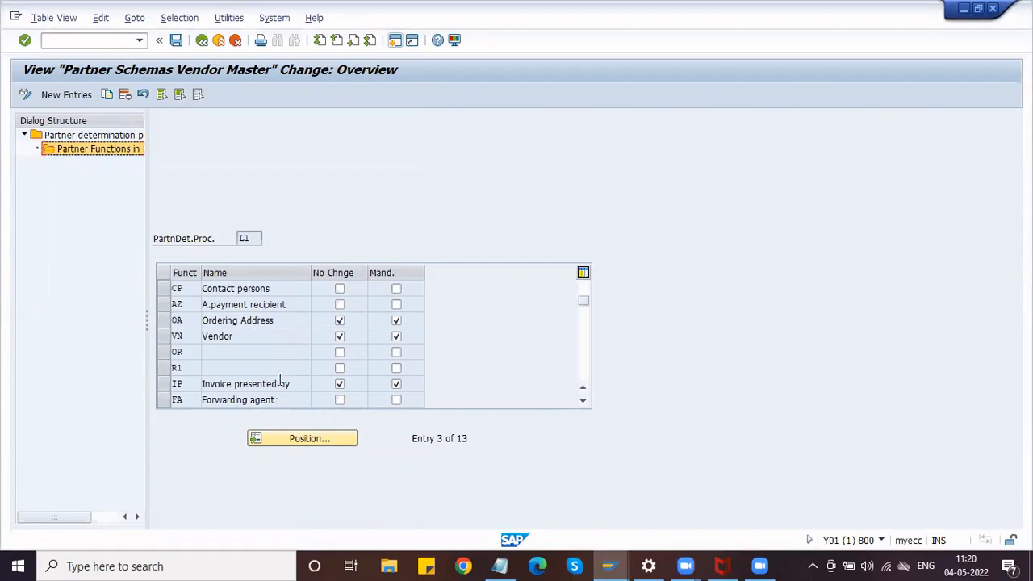
scroll(286, 359, down, 5)
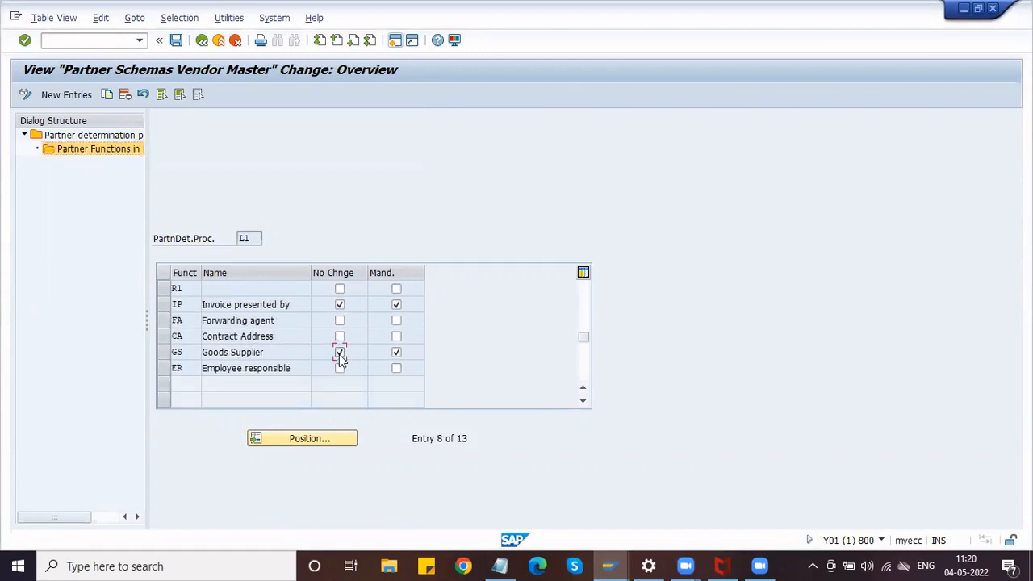
click(339, 354)
click(396, 305)
Save the partner schema changes to the Customizing request and select the IP function code.
click(179, 304)
click(176, 41)
click(225, 258)
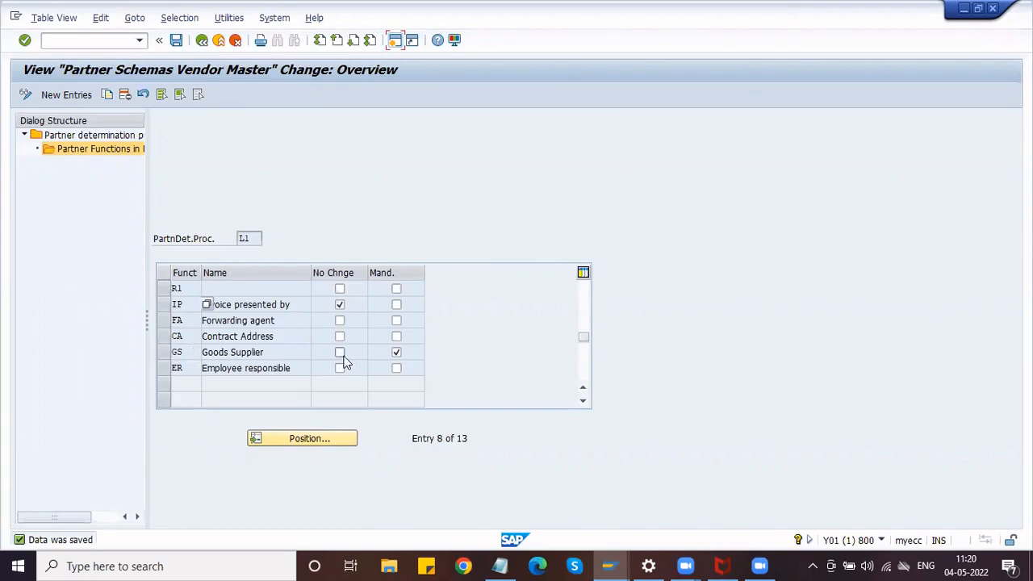
double_click(179, 304)
key(Tab)
In a new session, start XK01 Create Vendor and reach the address screen.
click(396, 41)
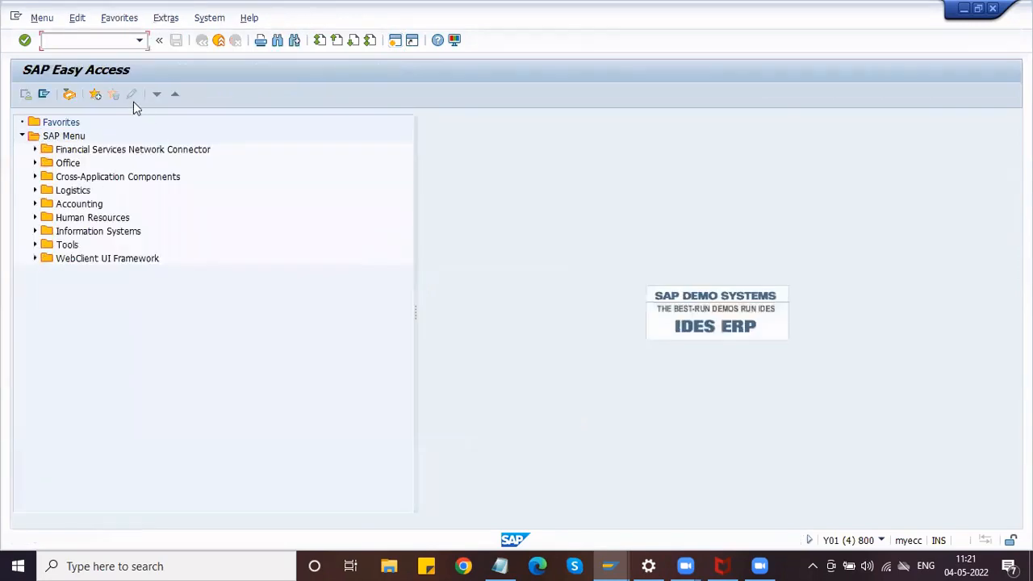
text(XK01)
key(Return)
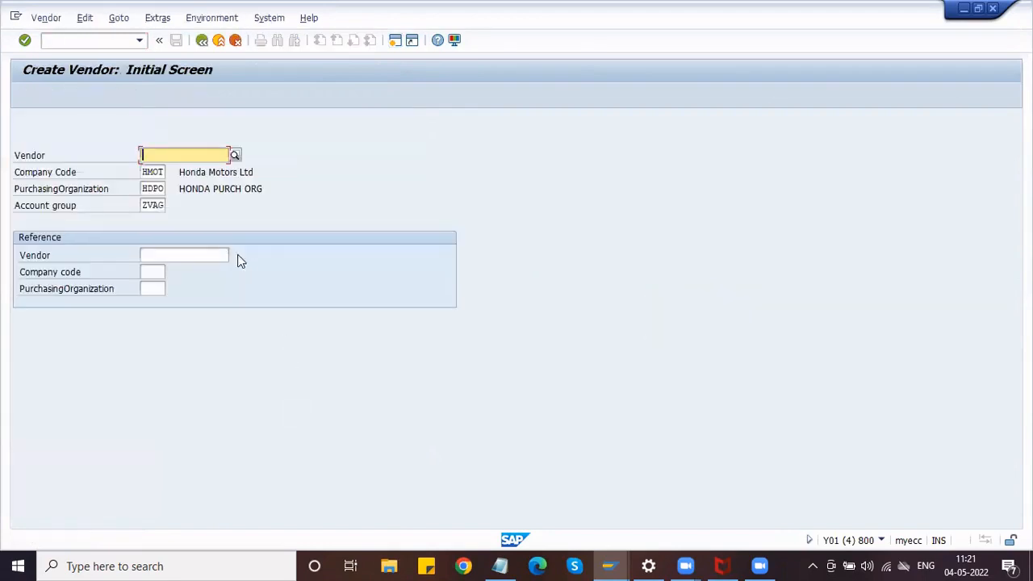
key(Return)
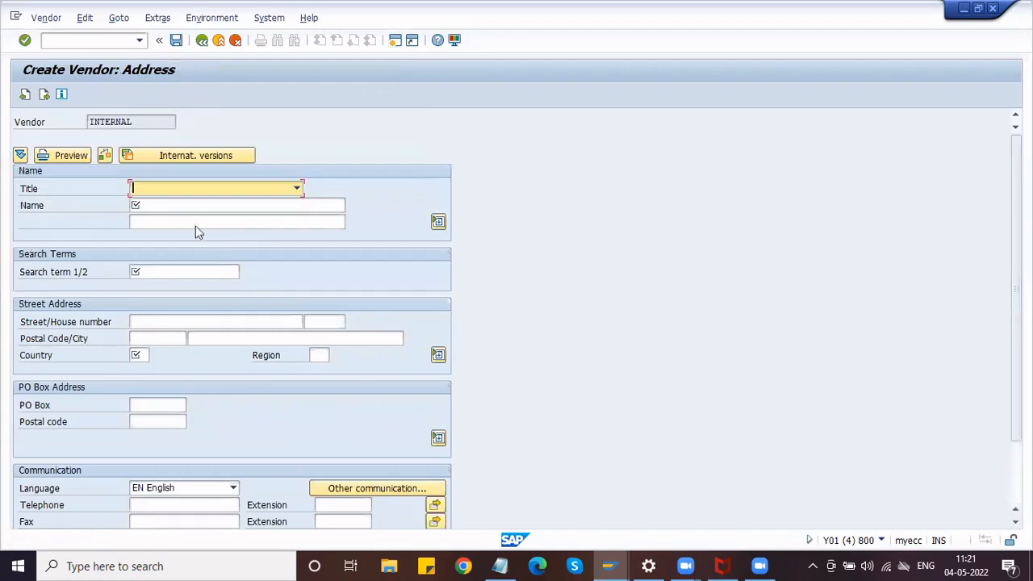
Set the vendor's title to Company.
click(152, 196)
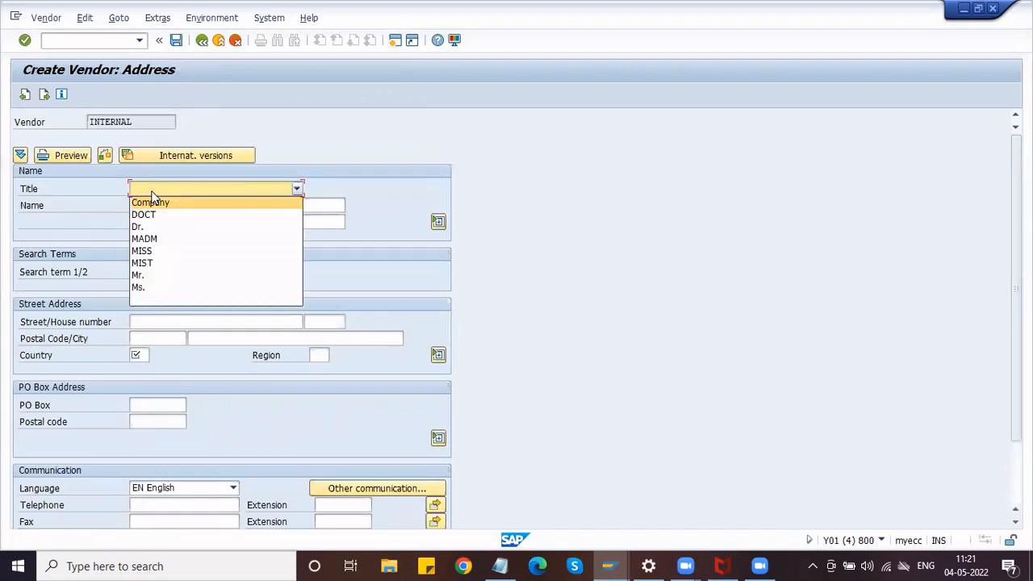
click(152, 194)
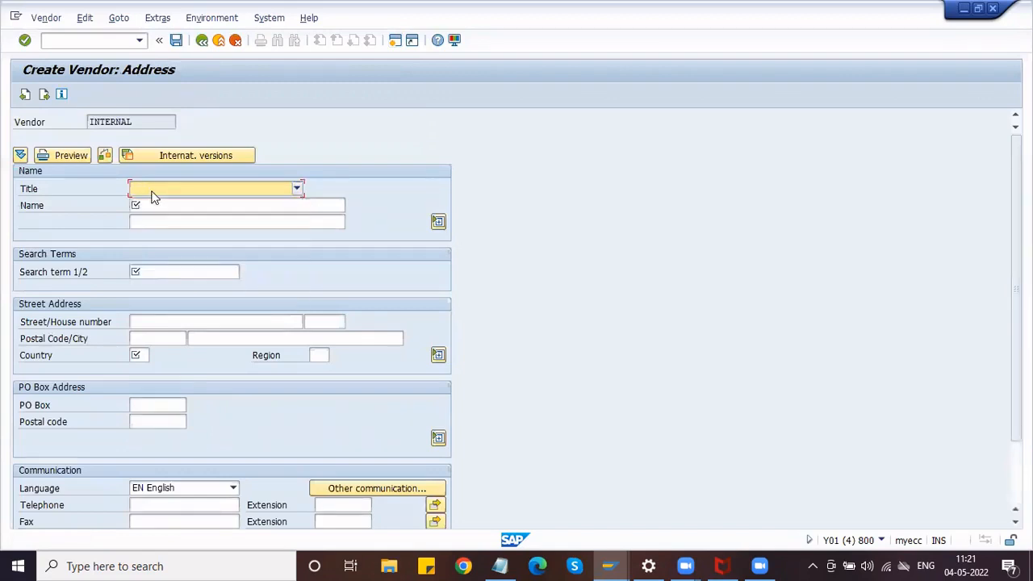
click(153, 196)
click(153, 203)
click(153, 205)
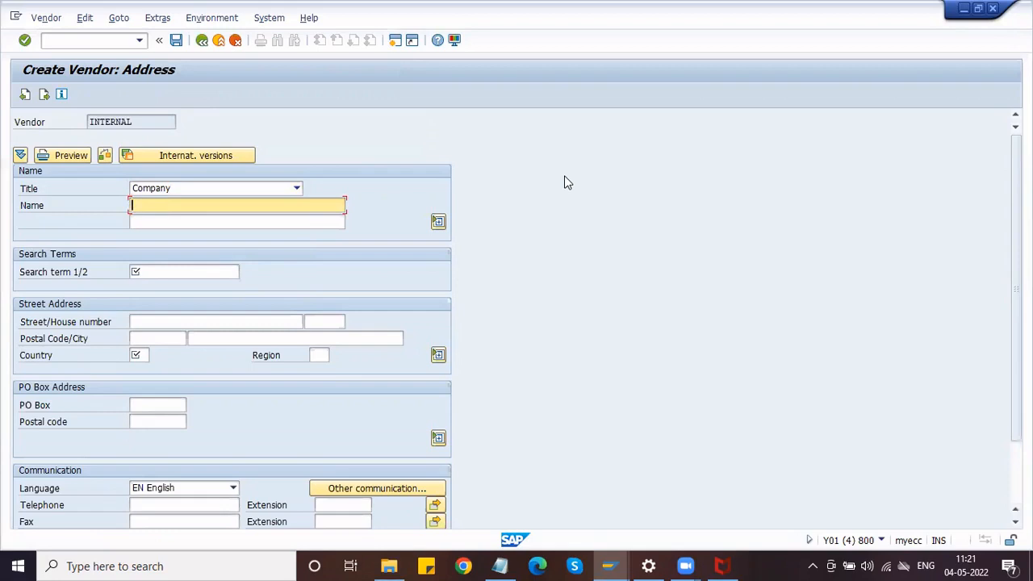
Enter the vendor name, starting 'Sha' from an earlier entry and ending with 'Supplier'.
text(S)
key(BackSpace)
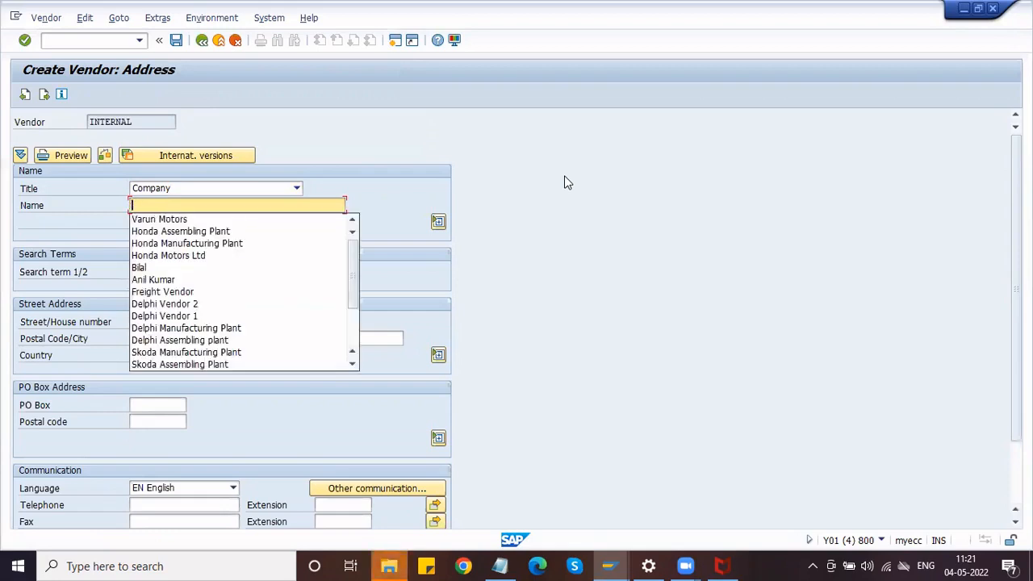
key(Down)
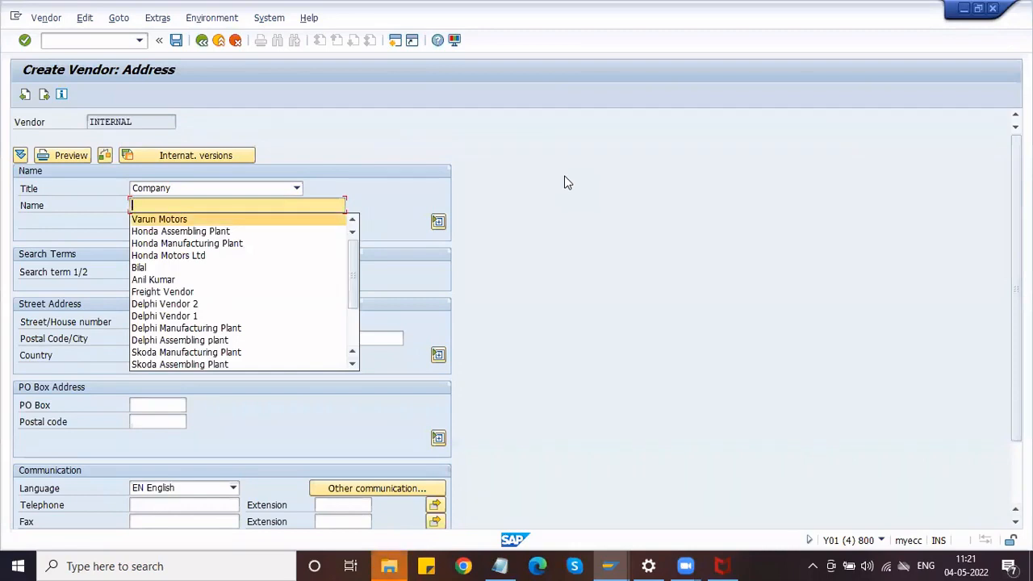
key(Return)
key(BackSpace)
key(BackSpace)
key(BackSpace)
key(BackSpace)
key(BackSpace)
key(BackSpace)
key(BackSpace)
key(BackSpace)
key(BackSpace)
key(BackSpace)
key(BackSpace)
key(BackSpace)
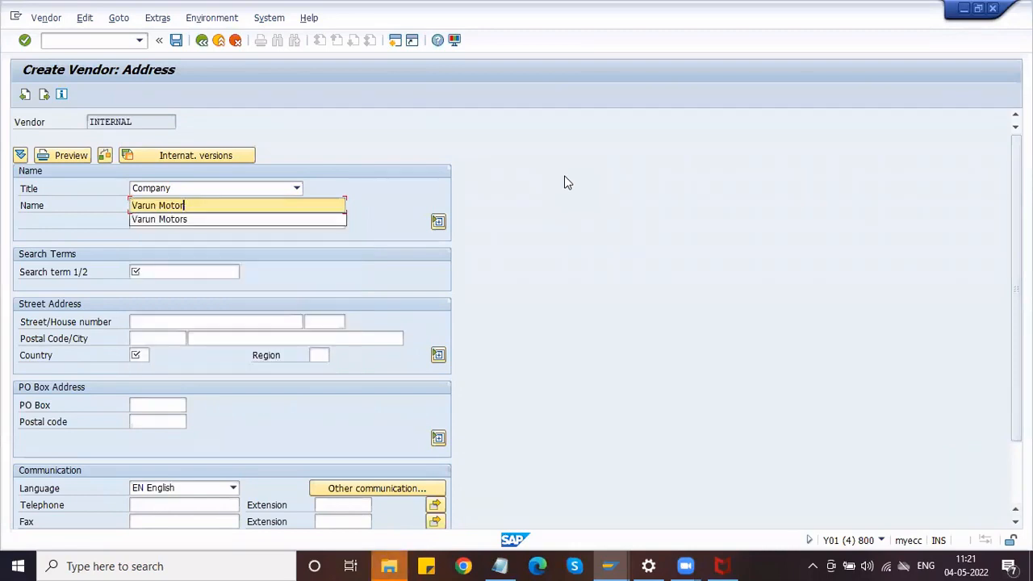
key(BackSpace)
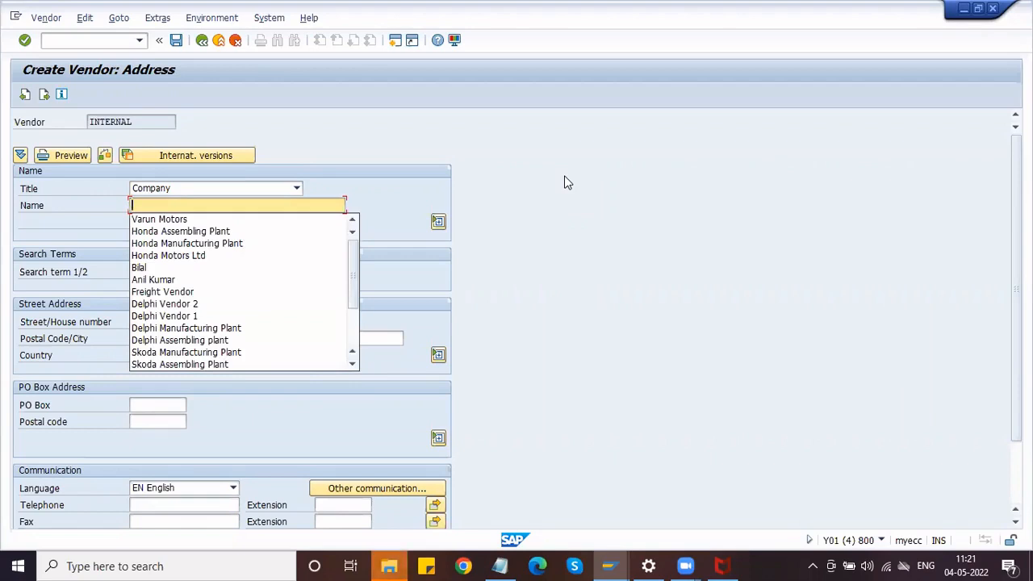
text(Sha)
key(Down)
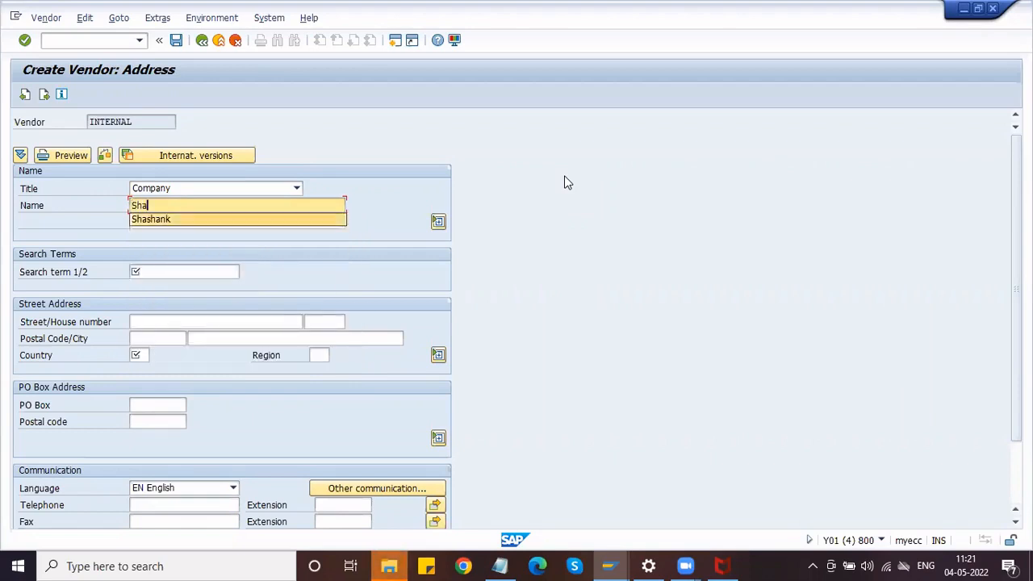
key(Return)
text(Supplier)
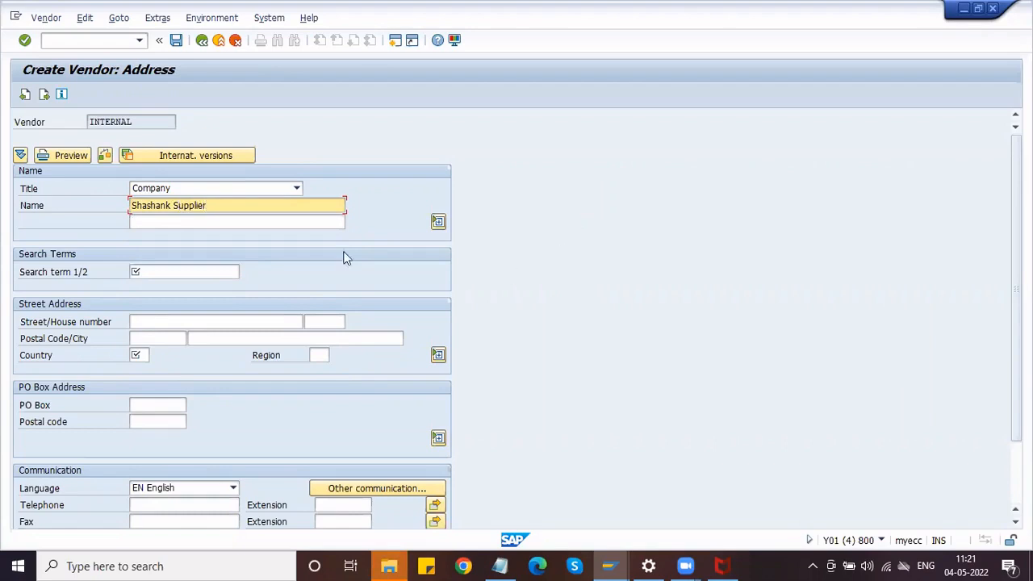
Fill the search term with the matching earlier 'sha' entry.
click(178, 269)
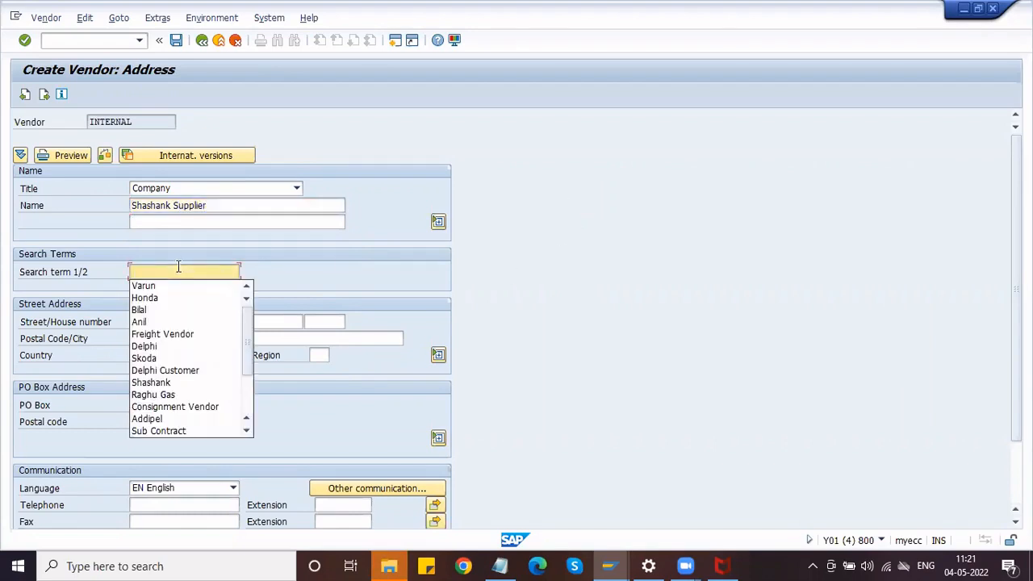
text(sha)
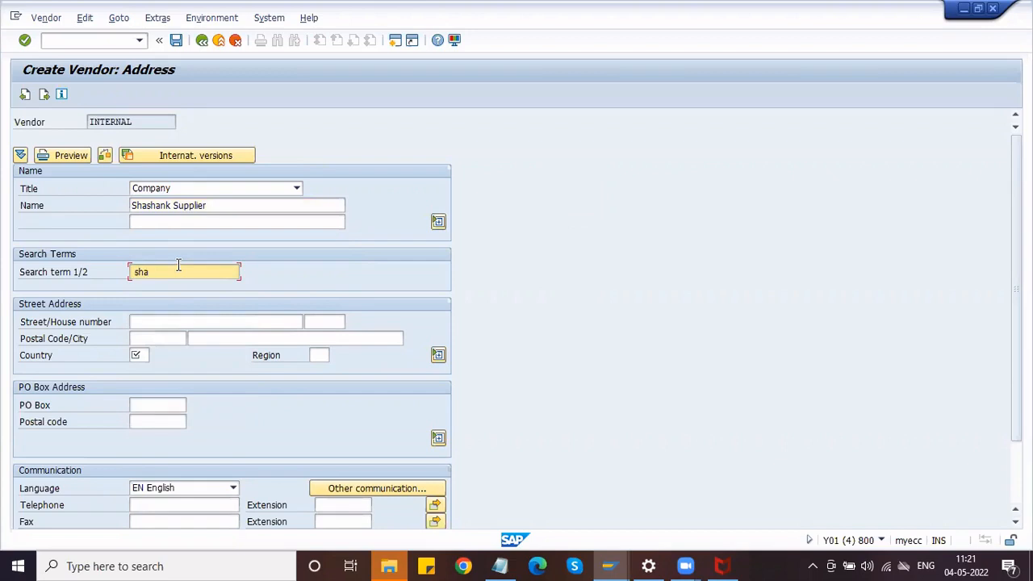
double_click(134, 272)
click(134, 271)
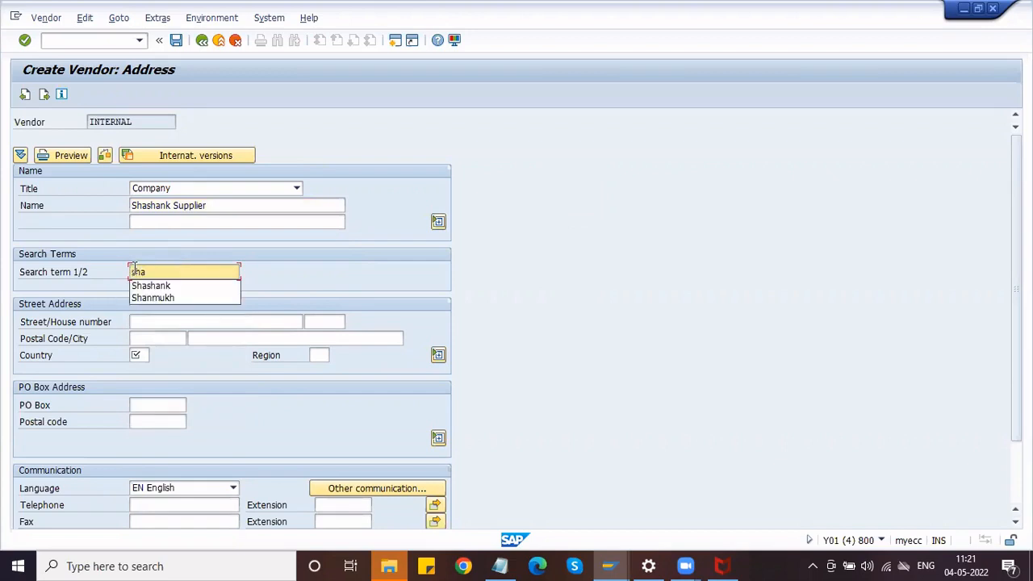
click(151, 286)
Enter street 'GG Street' with house number 235.
click(170, 324)
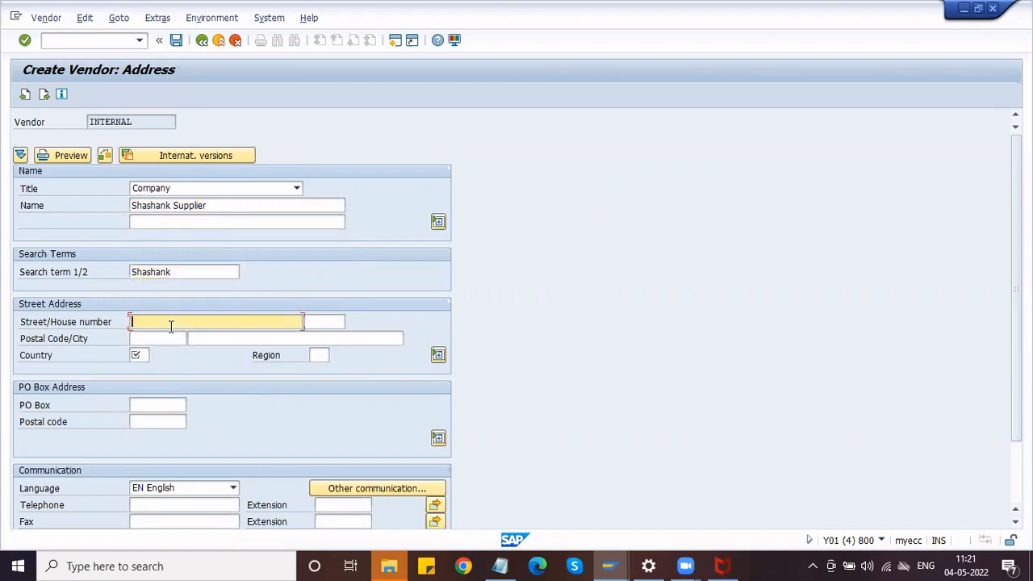
text(GG Street)
key(Tab)
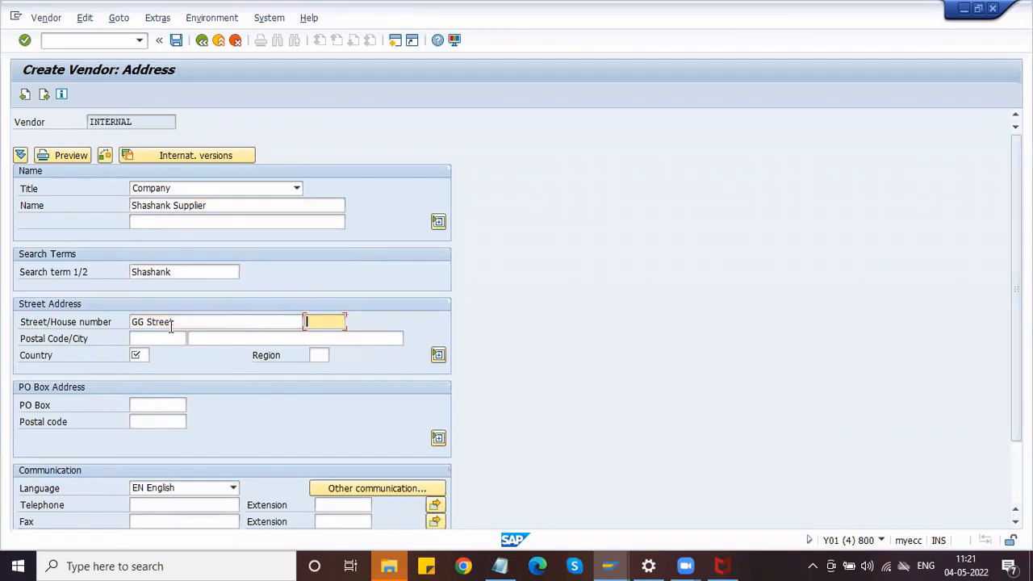
text(235)
Enter postal code 500086 with suggested city, country IN, region 01, and telephone from history.
click(139, 338)
text(500086)
key(Tab)
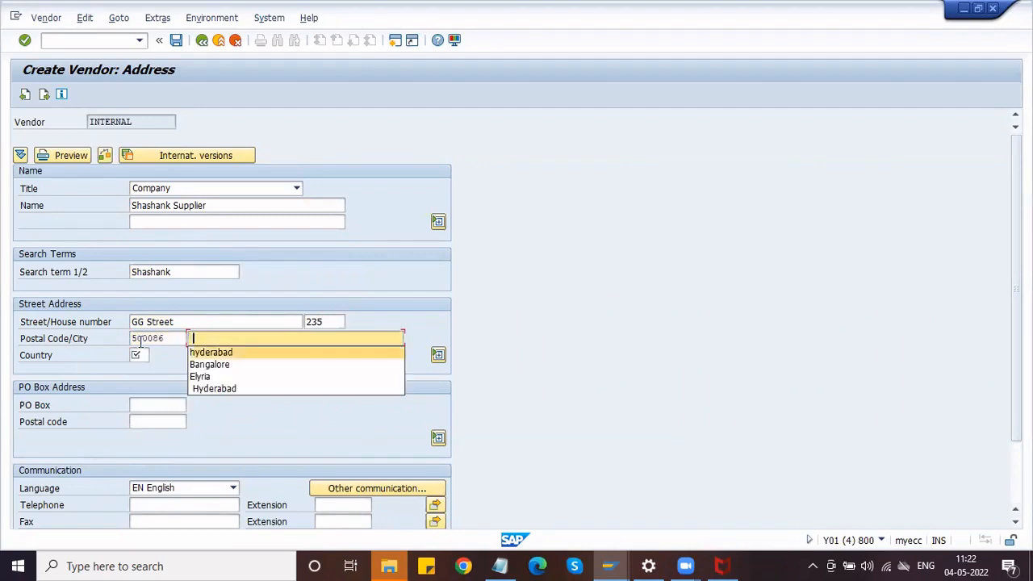
key(Tab)
text(IN)
key(Tab)
text(01)
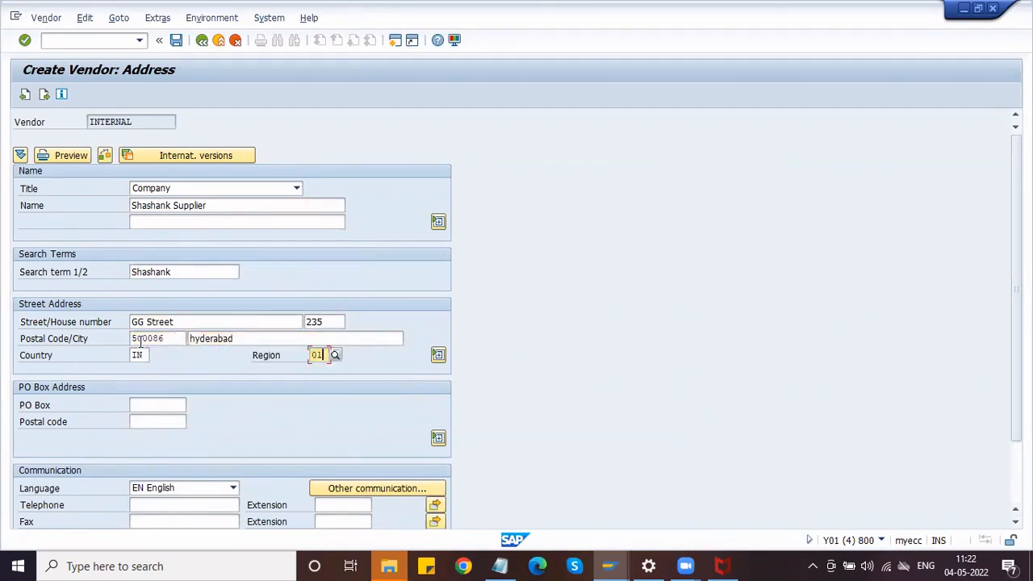
click(154, 506)
key(Down)
key(Return)
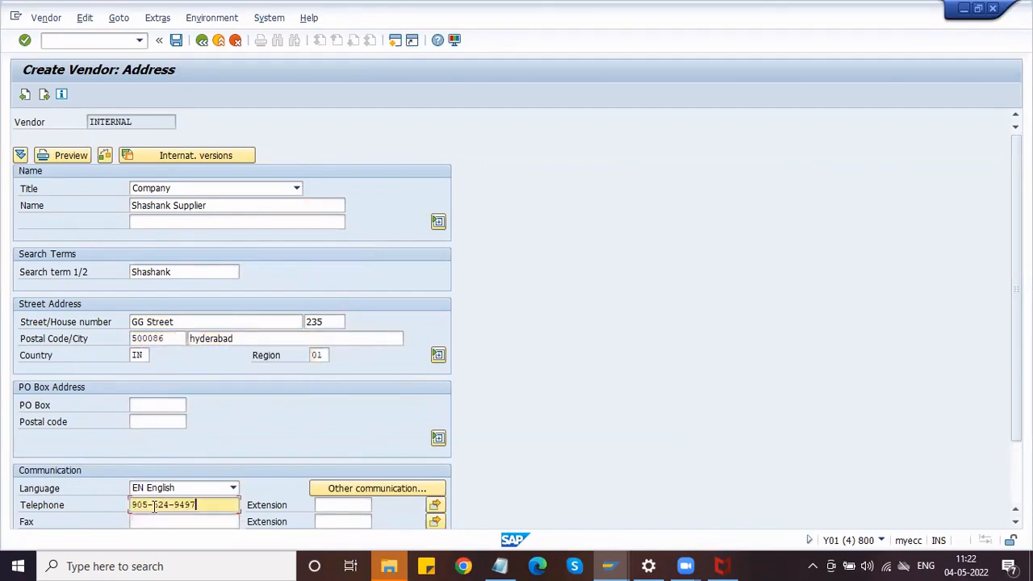
Set reconciliation account 160000 and cash management group A1.
key(Return)
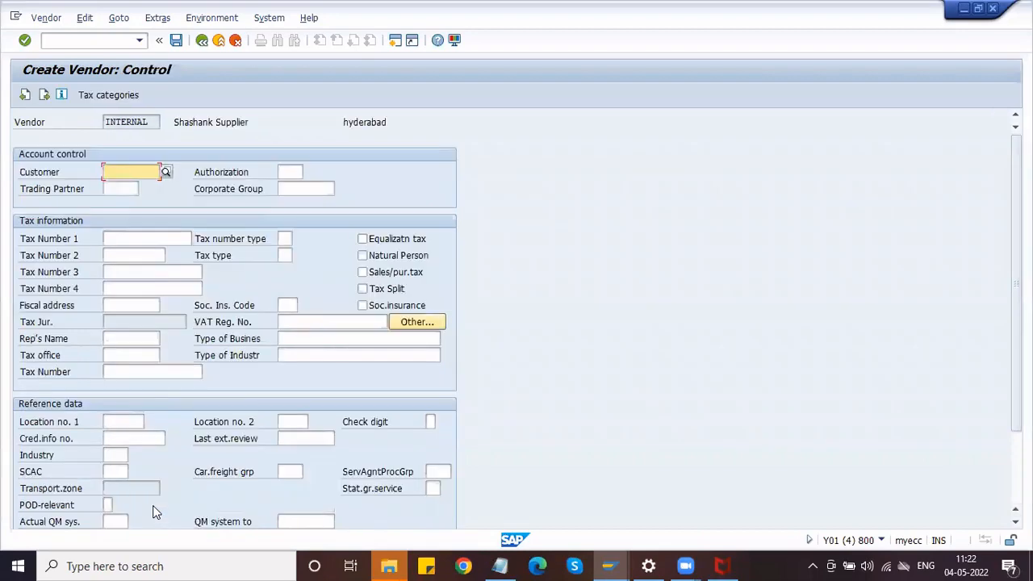
key(Return)
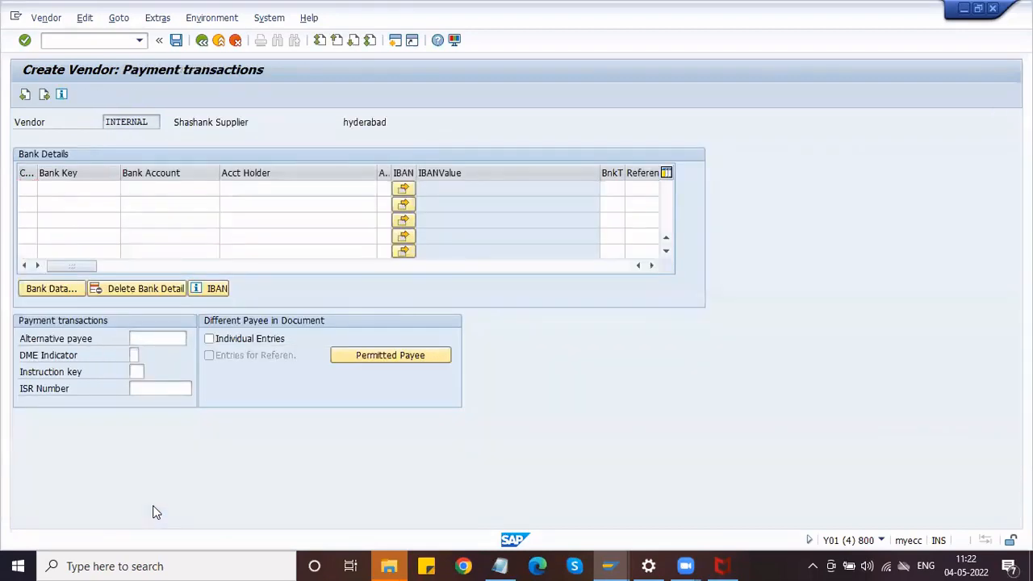
key(Return)
key(Return)
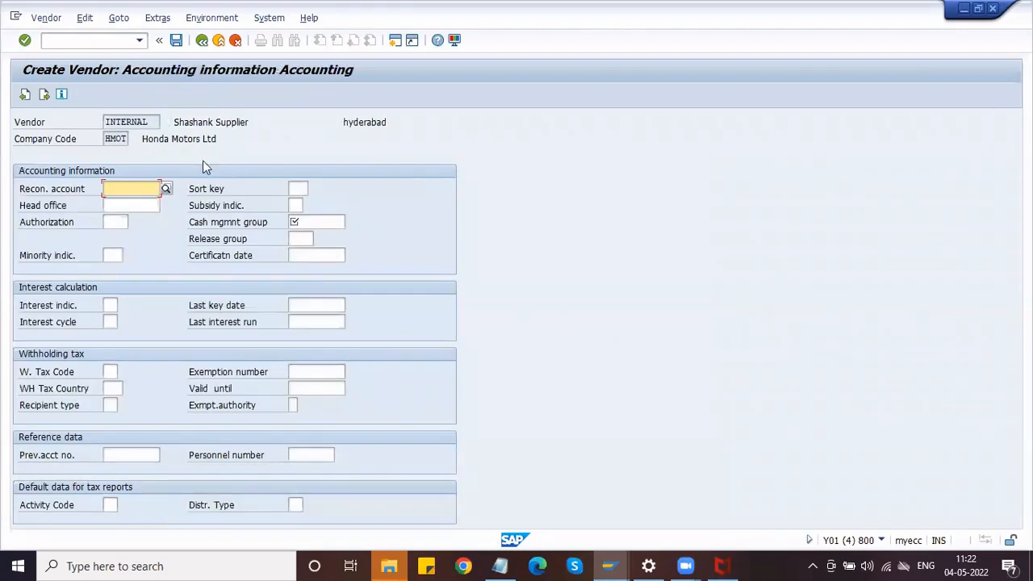
click(121, 190)
click(121, 202)
click(316, 222)
text(A1)
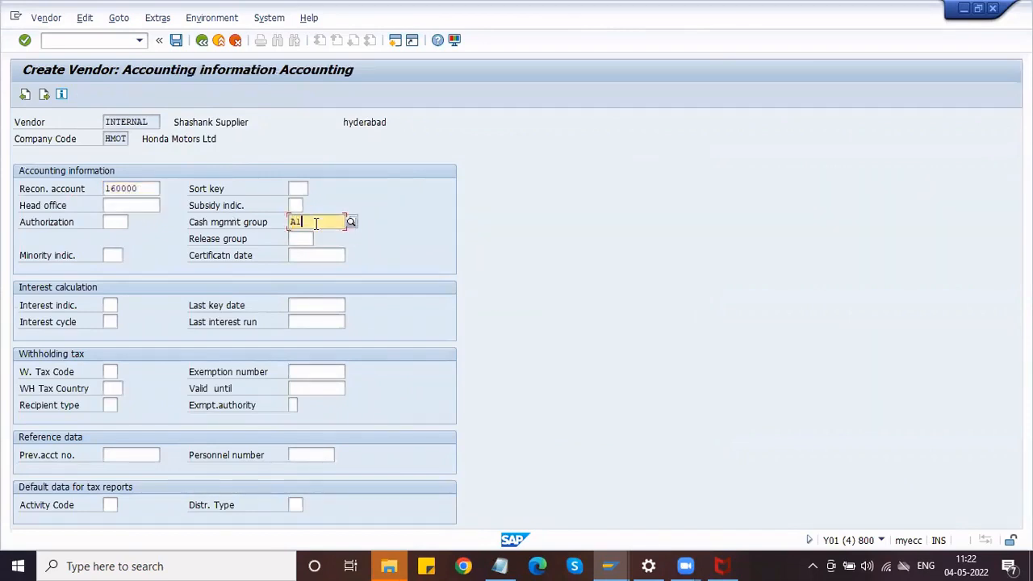
click(117, 188)
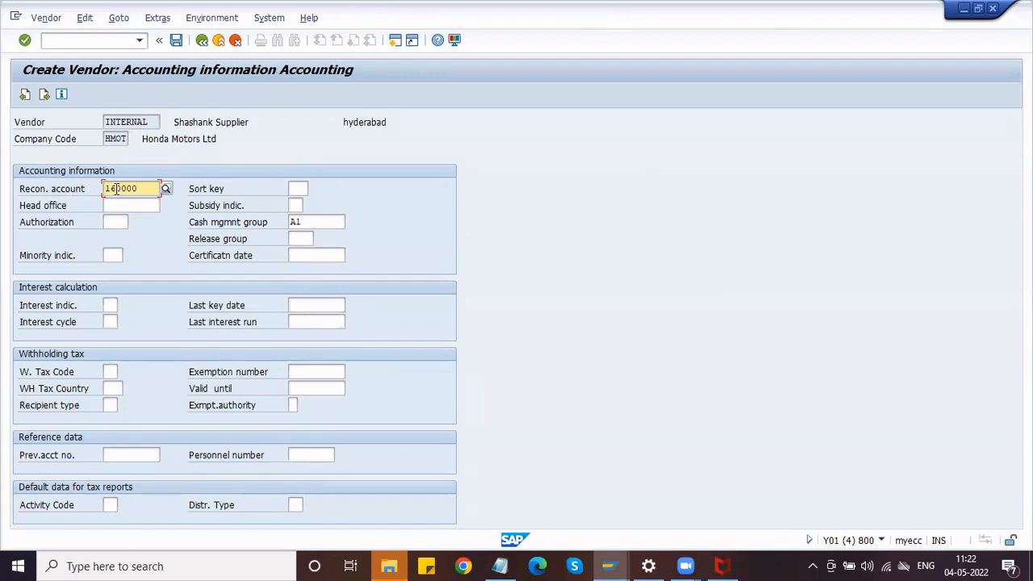
On payment transactions, keep payment terms 0001 and turn on double-invoice checking.
key(Return)
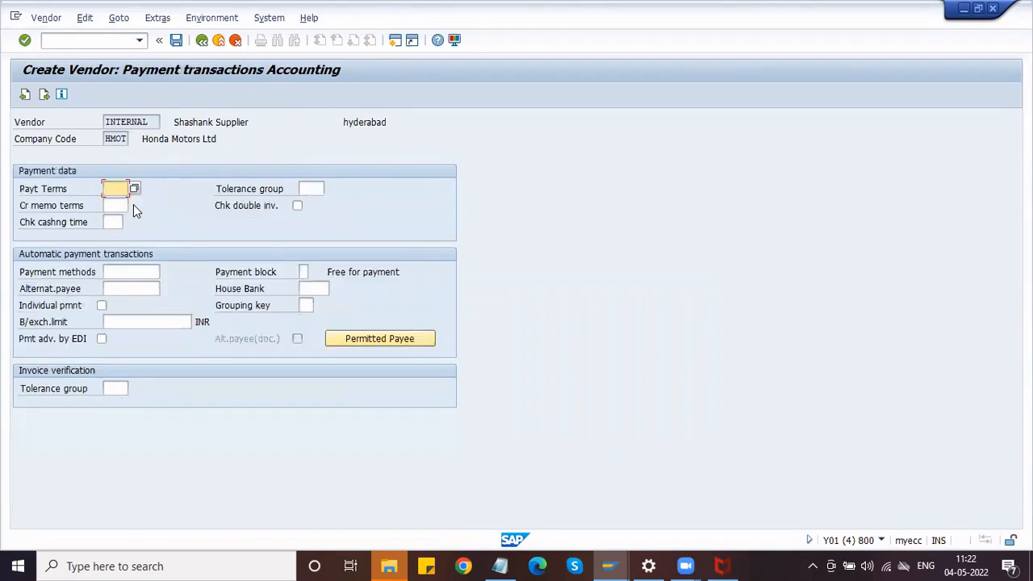
key(Tab)
key(Tab)
key(Tab)
key(space)
On Purchasing data, keep order currency INR and set terms of payment 0001.
key(Return)
key(Return)
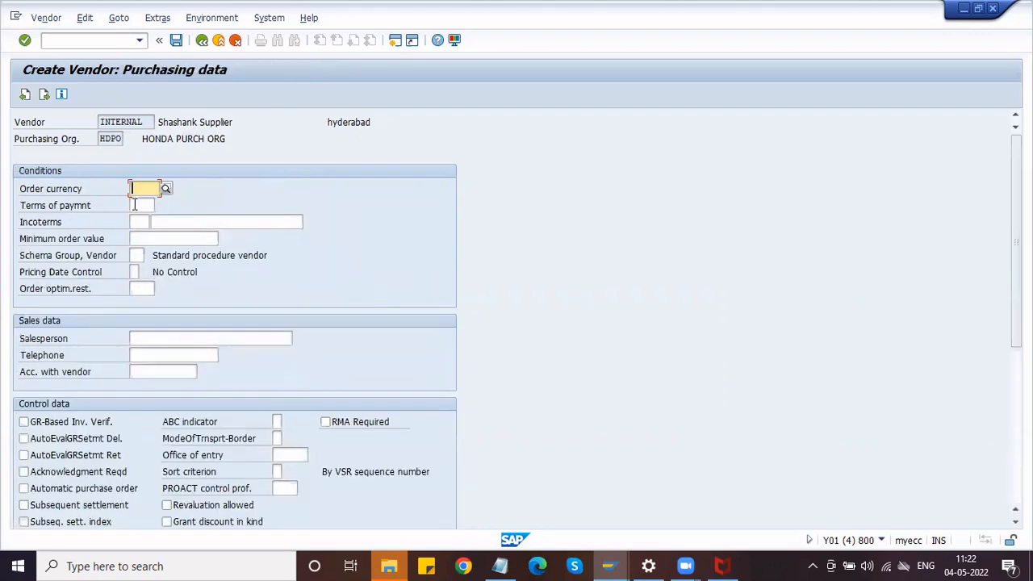
key(Tab)
text(0001)
key(Down)
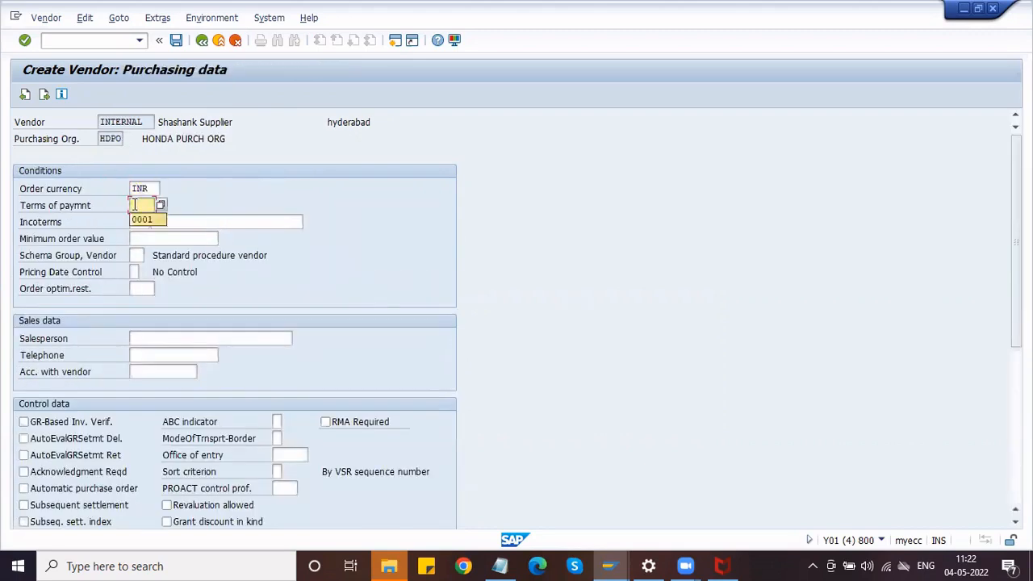
key(Return)
key(Tab)
key(Tab)
key(Tab)
key(Tab)
Fill salesperson and telephone from earlier entries, and require order acknowledgment.
key(Tab)
key(Tab)
key(Tab)
key(Tab)
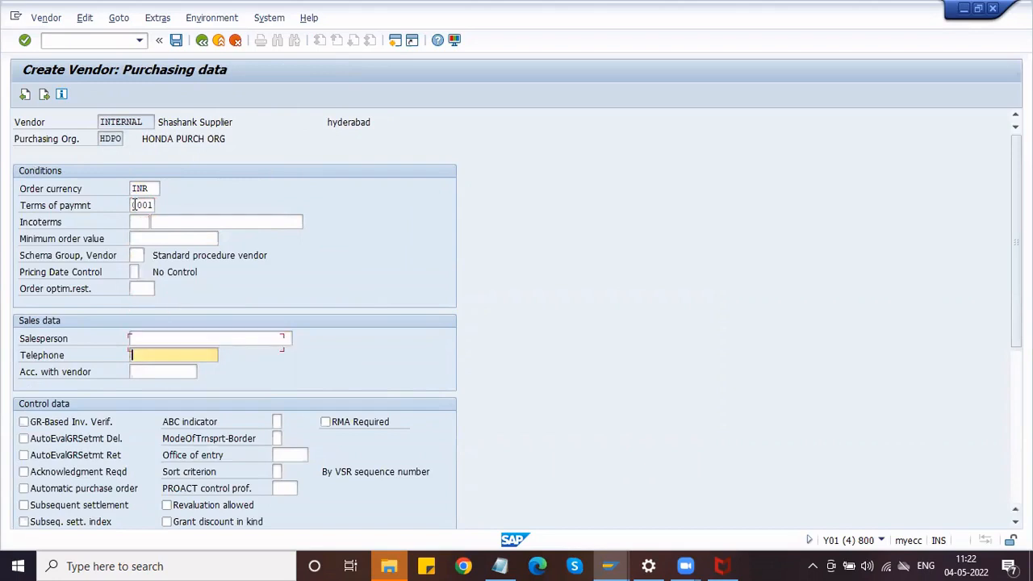
key(shift+Tab)
key(Down)
key(Down)
key(Return)
key(Tab)
key(Down)
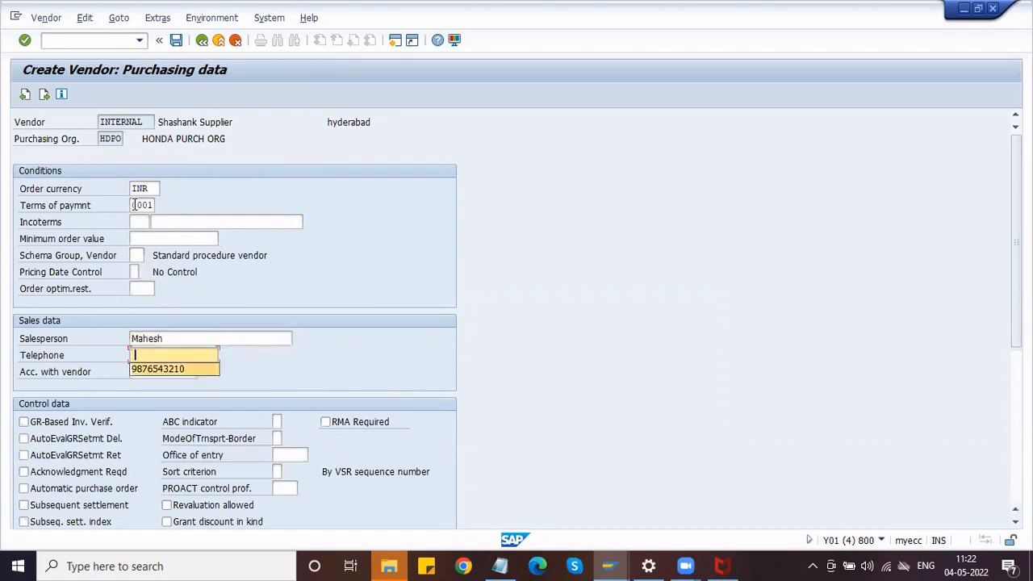
key(Return)
key(Tab)
key(Tab)
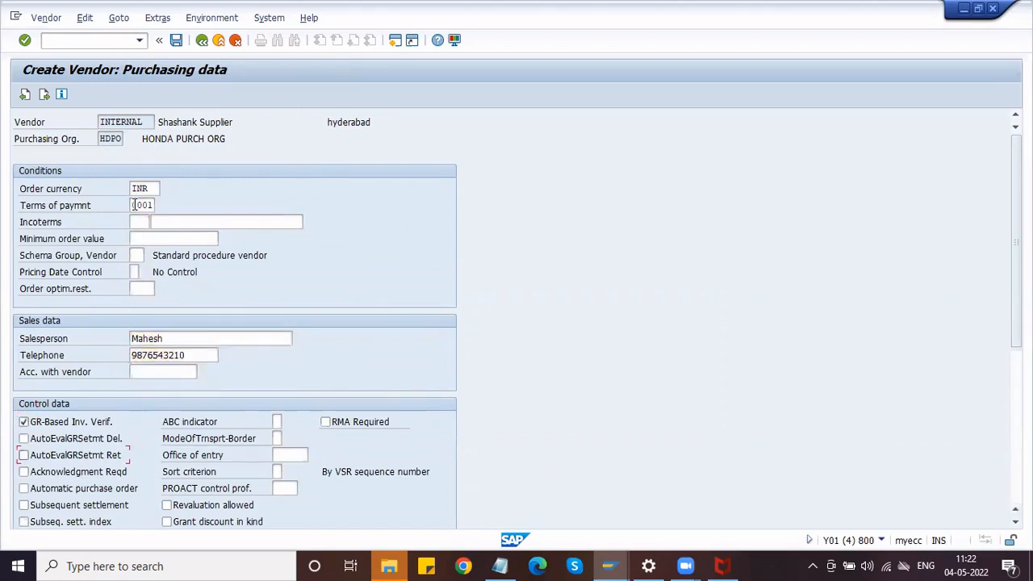
key(Tab)
key(space)
Compare with the partner schema, advance the new vendor to Partner functions, and select the next empty row.
click(610, 565)
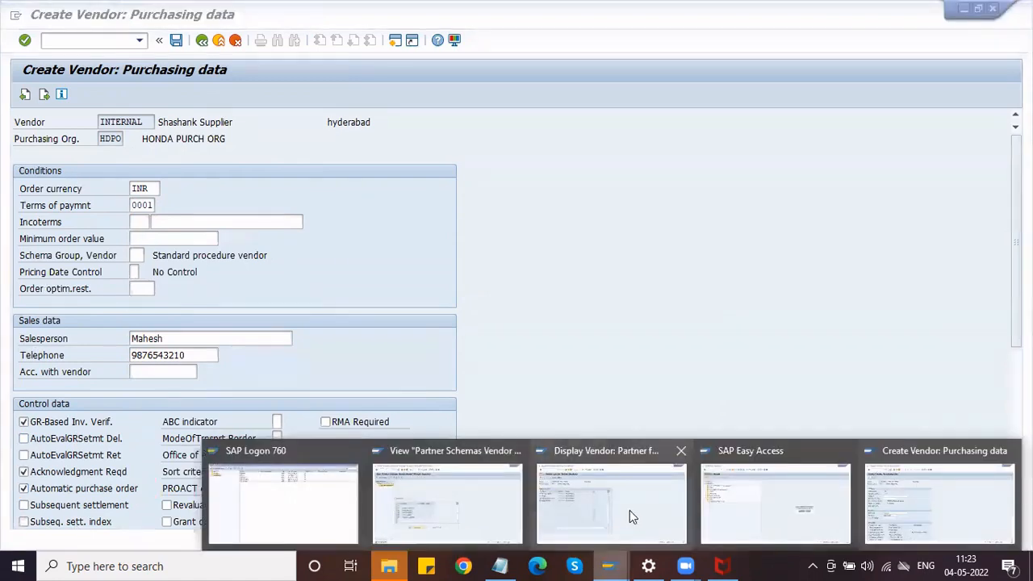
click(488, 510)
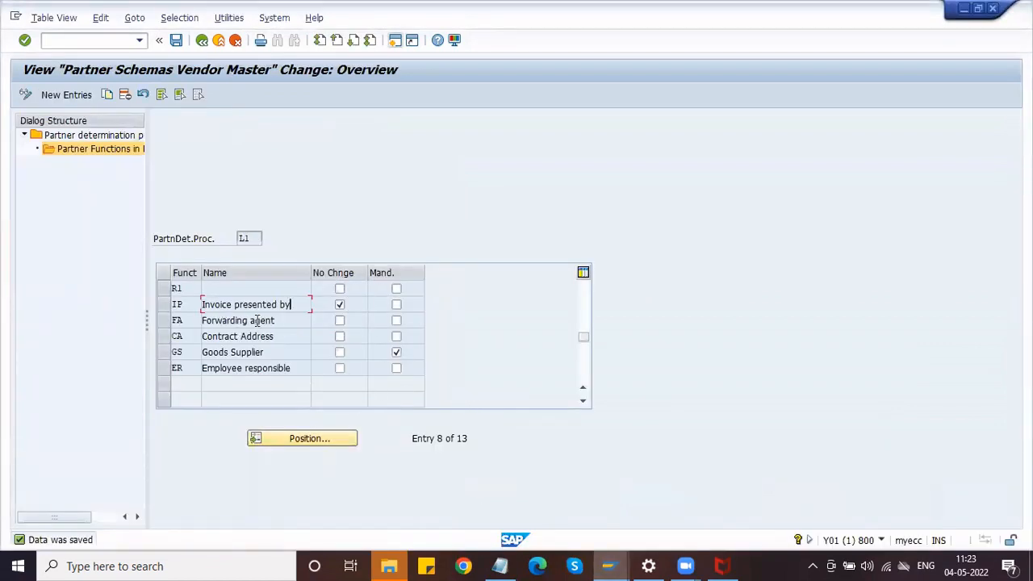
key(alt+Tab)
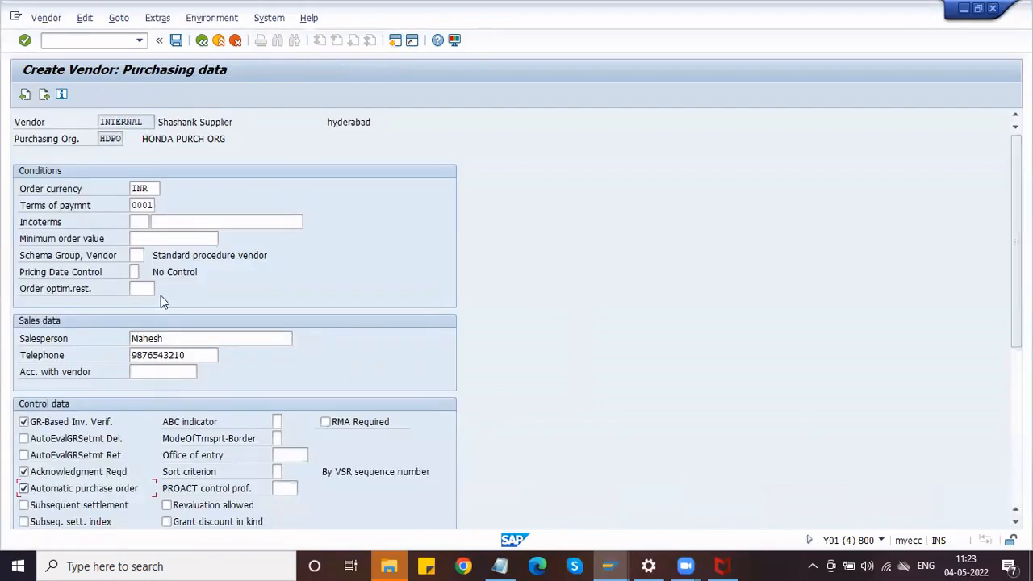
key(Return)
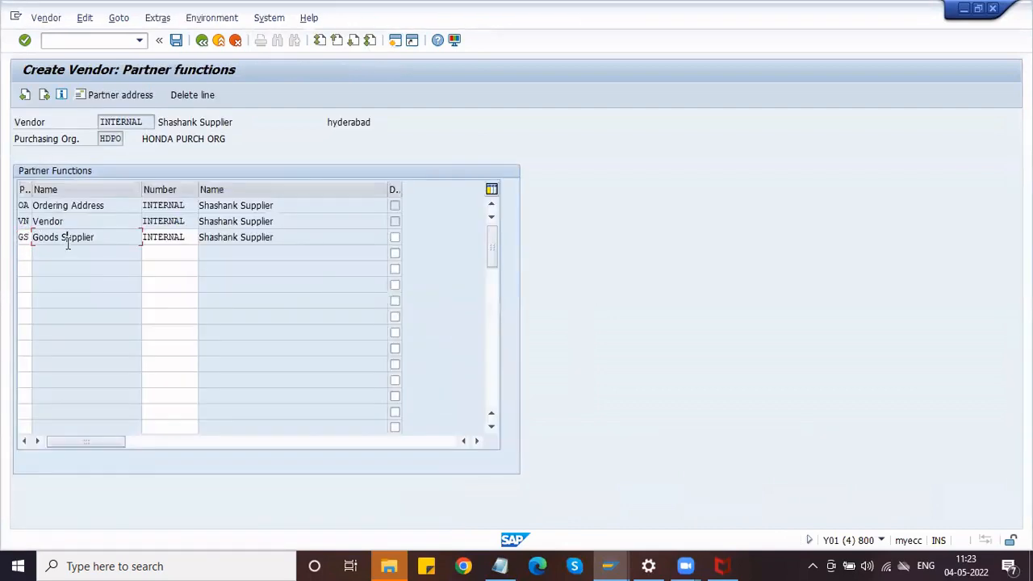
key(alt+Tab)
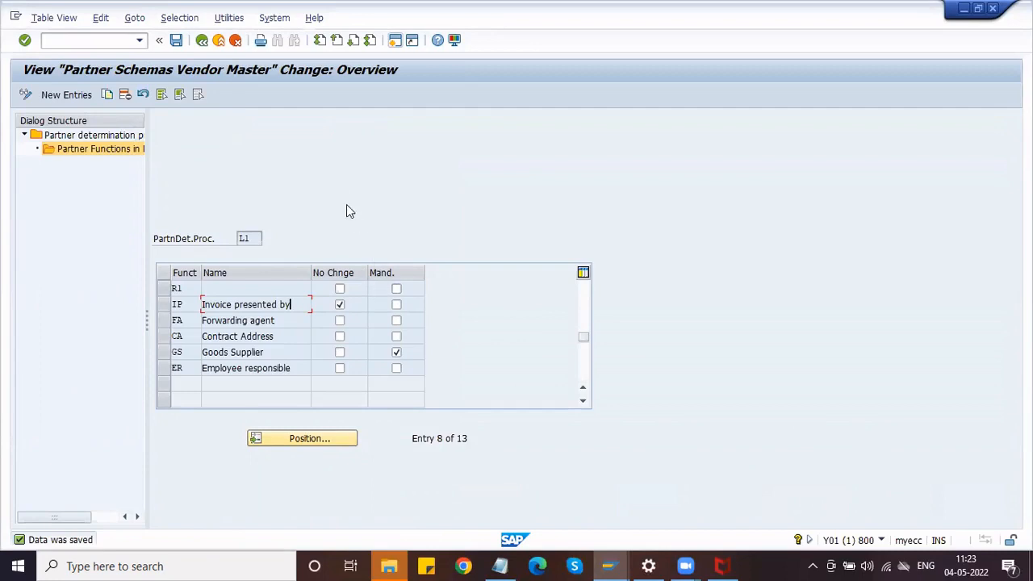
key(alt+Tab)
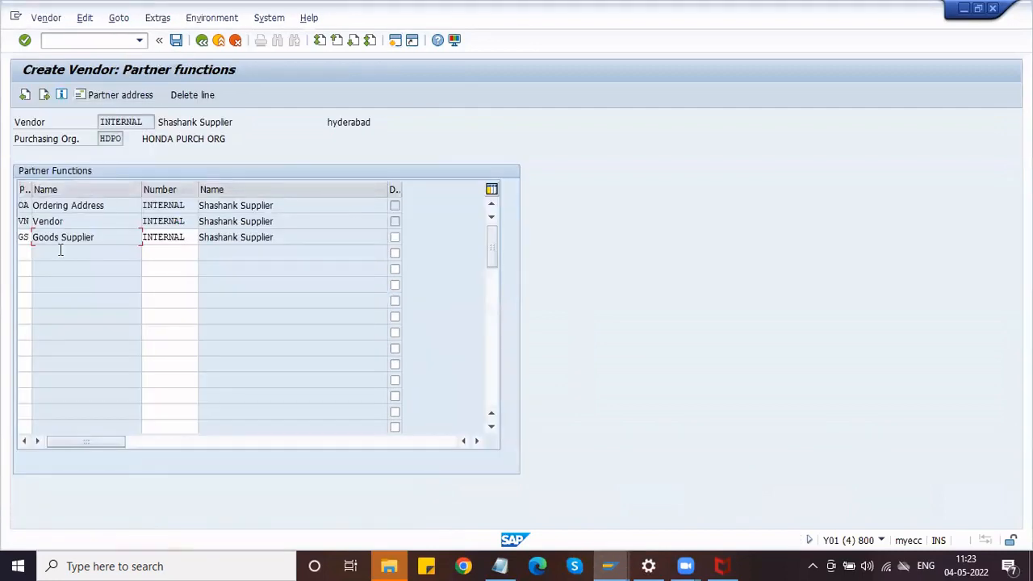
click(24, 253)
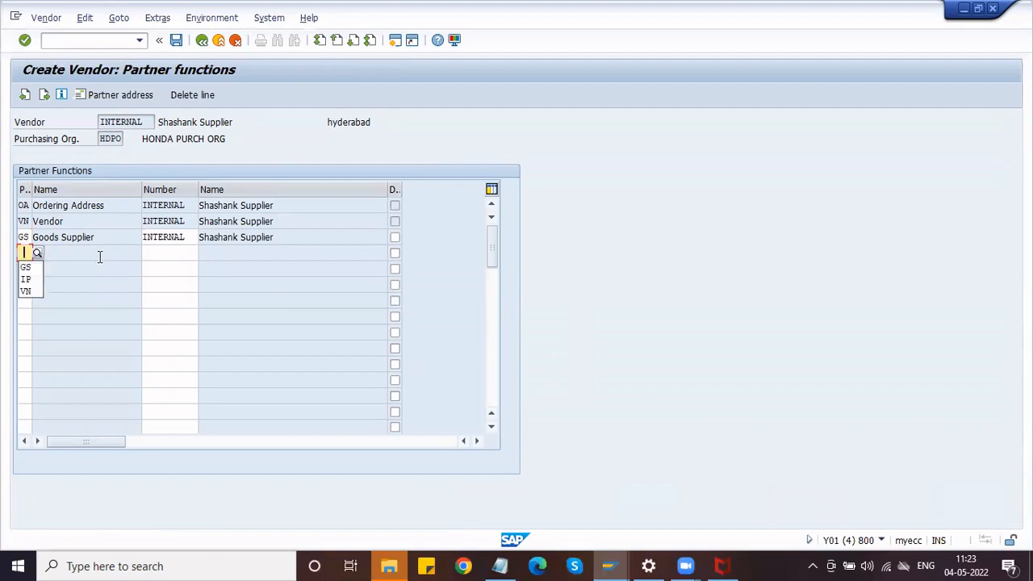
Add an IP (Invoice presented by) partner row with number INTERNAL.
key(Down)
key(Down)
key(Return)
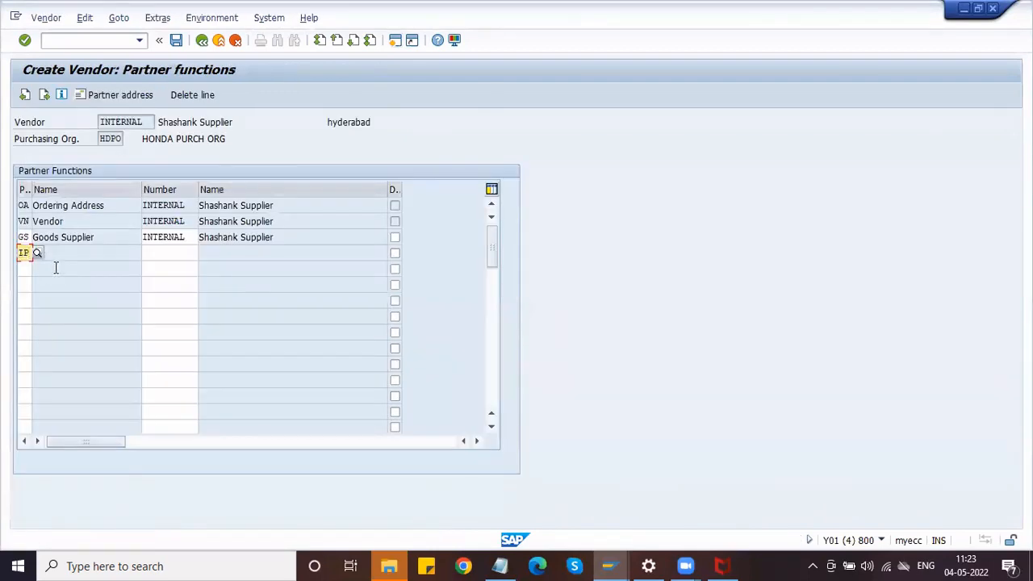
key(Return)
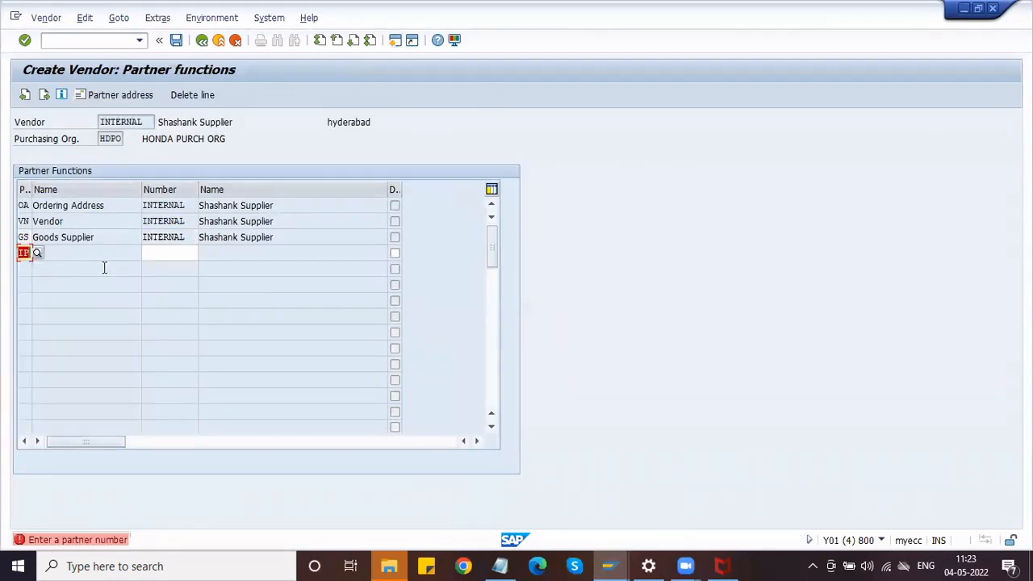
drag(189, 236, 124, 238)
click(153, 252)
text(INTERNAL)
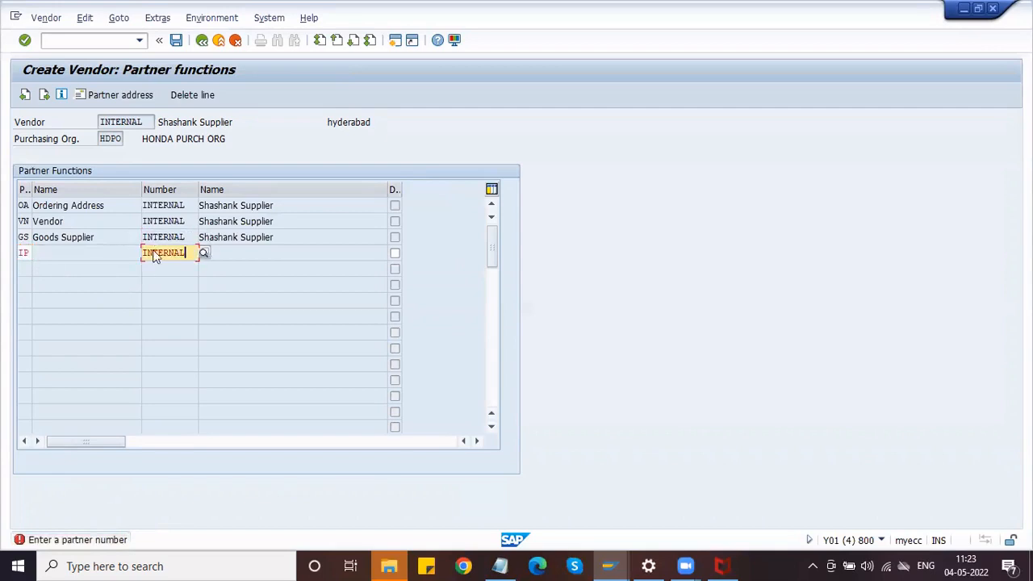
key(Return)
click(269, 258)
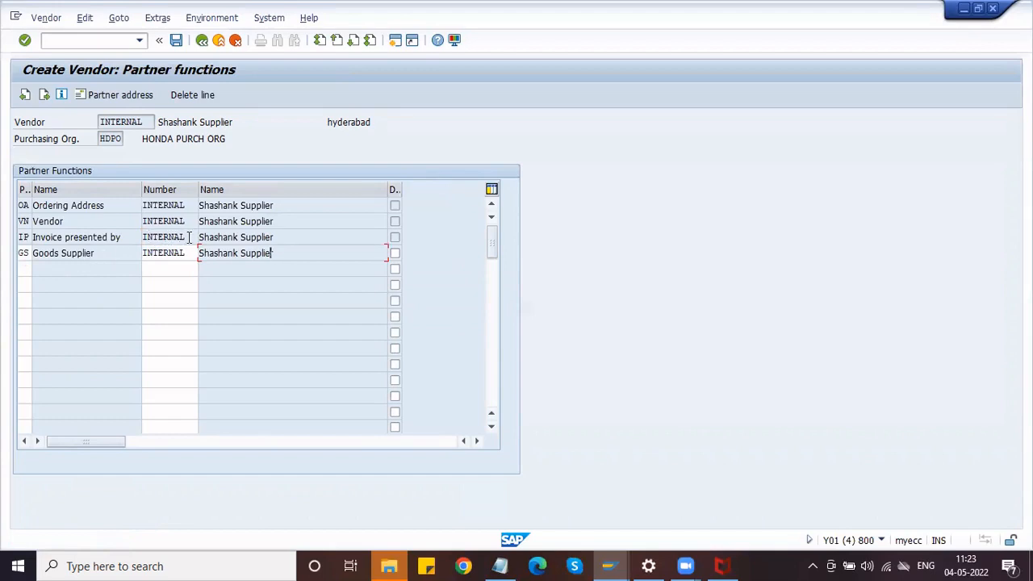
Clear the Goods Supplier row's partner number.
drag(189, 237, 123, 245)
click(169, 252)
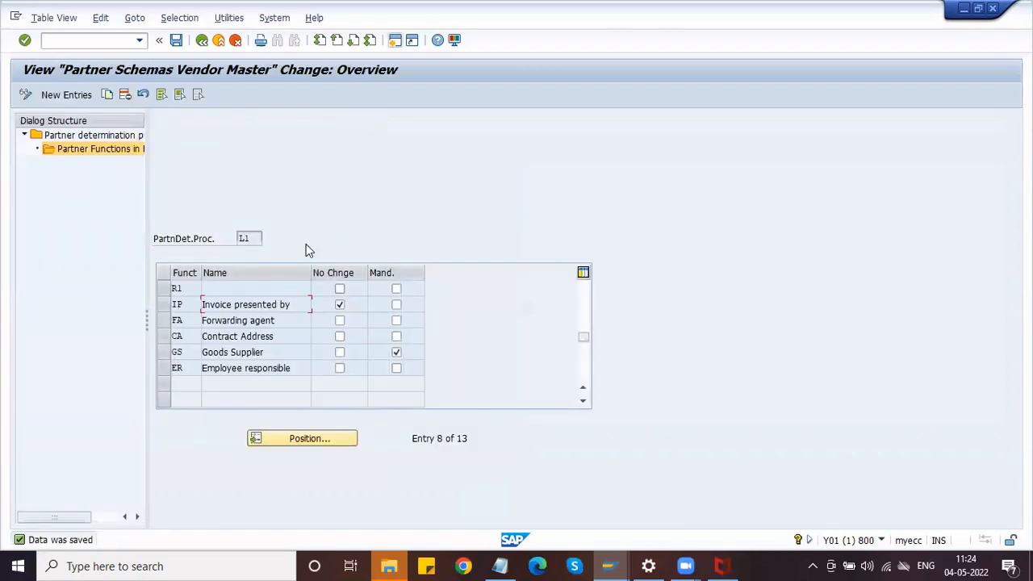
key(alt+Tab)
click(253, 263)
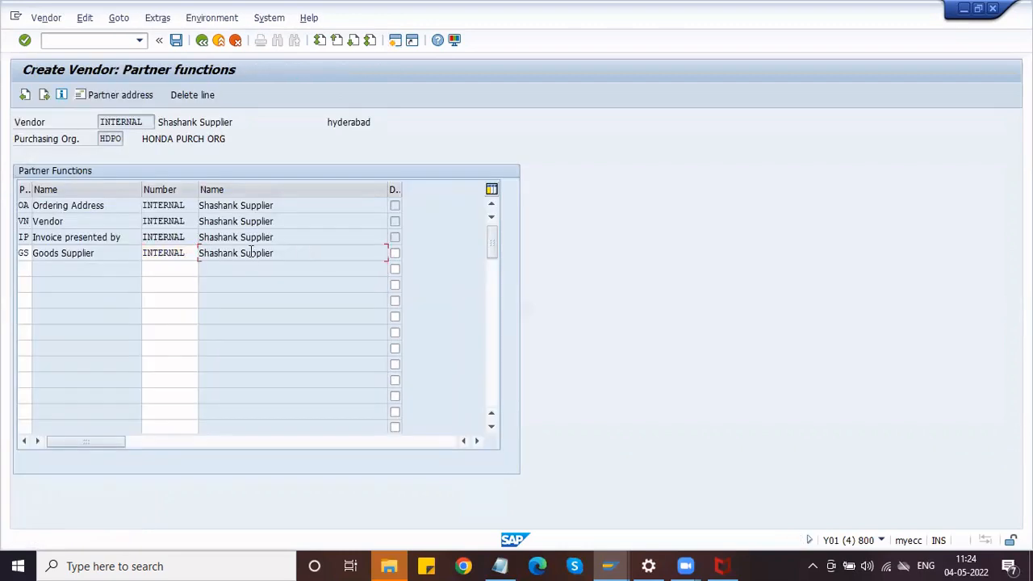
key(shift+Tab)
key(BackSpace)
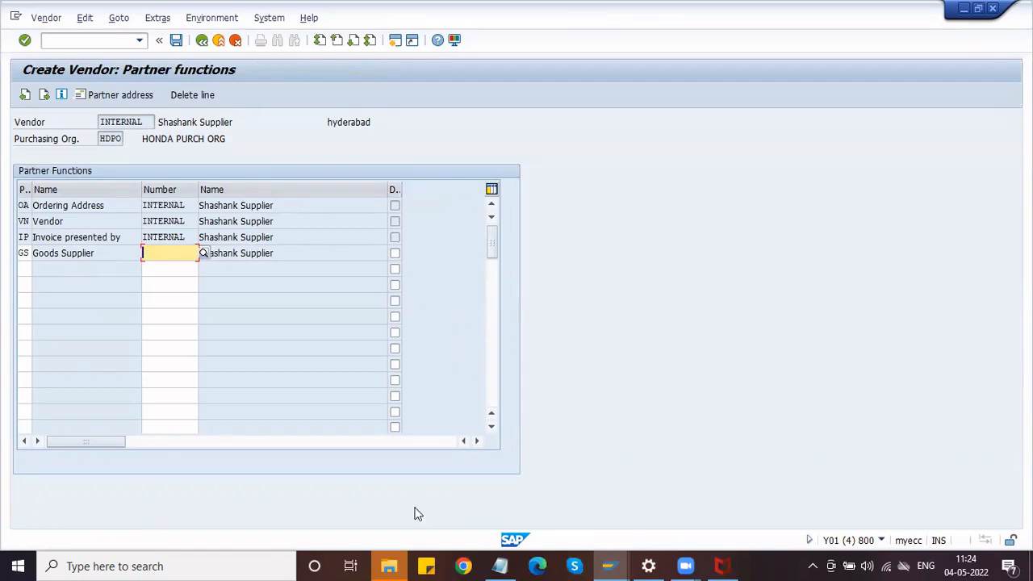
Copy the existing vendor's number from the display window into the Goods Supplier Number cell.
click(608, 565)
click(570, 490)
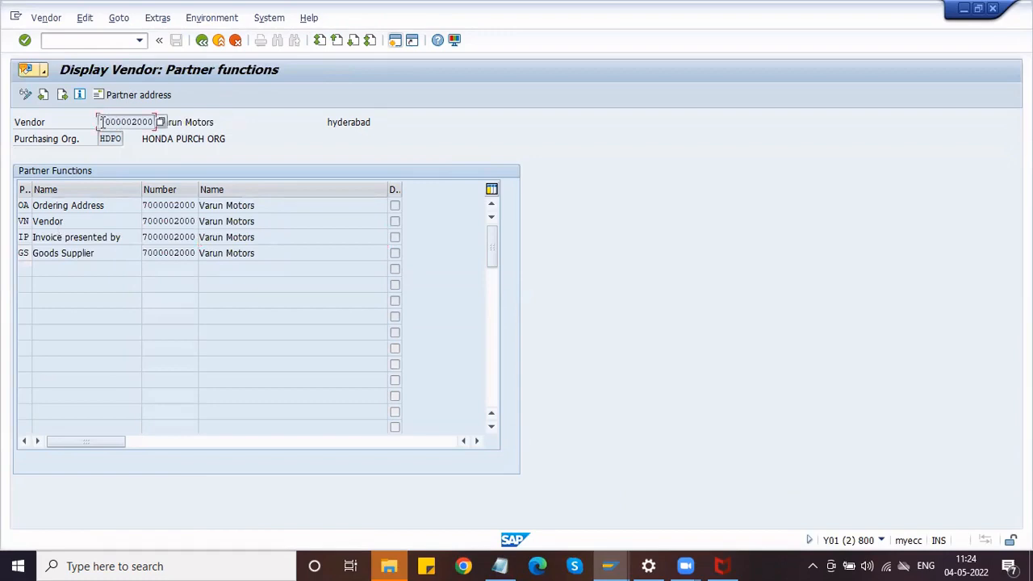
drag(101, 122, 161, 122)
key(ctrl+c)
key(alt+Tab)
key(ctrl+v)
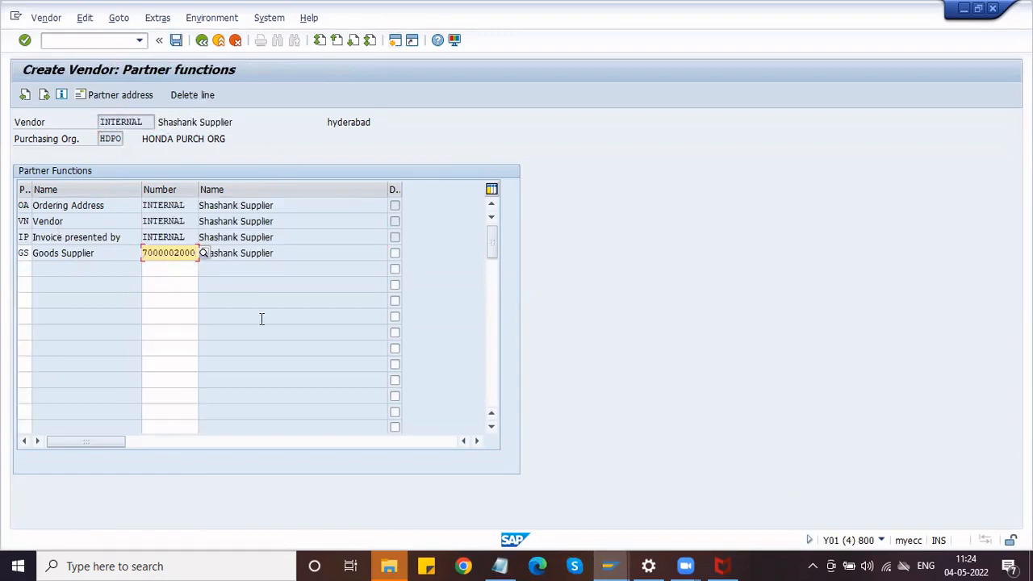
key(Return)
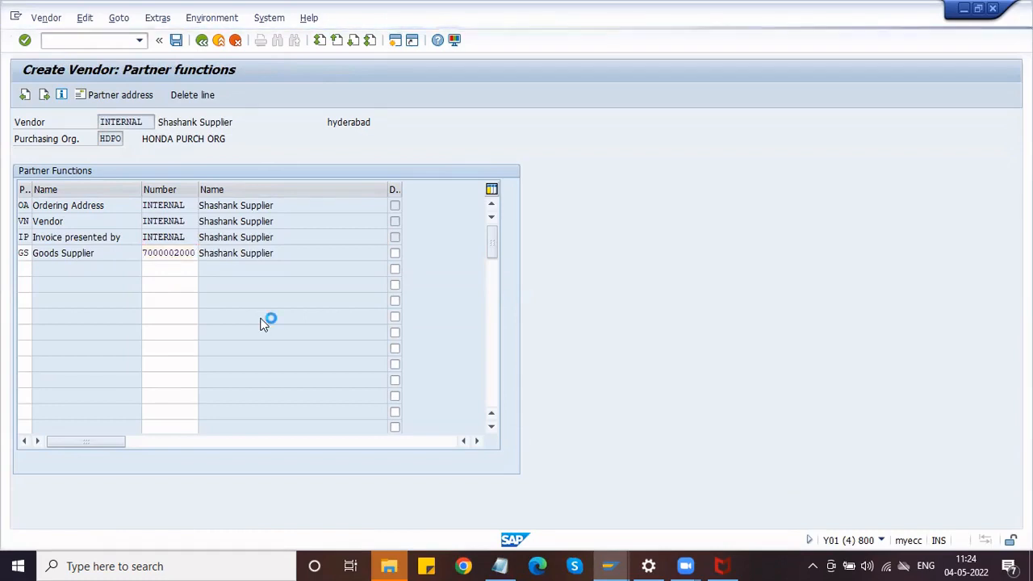
Review the Ordering Address, Invoice presented by and Vendor partner numbers, which remain INTERNAL.
click(190, 205)
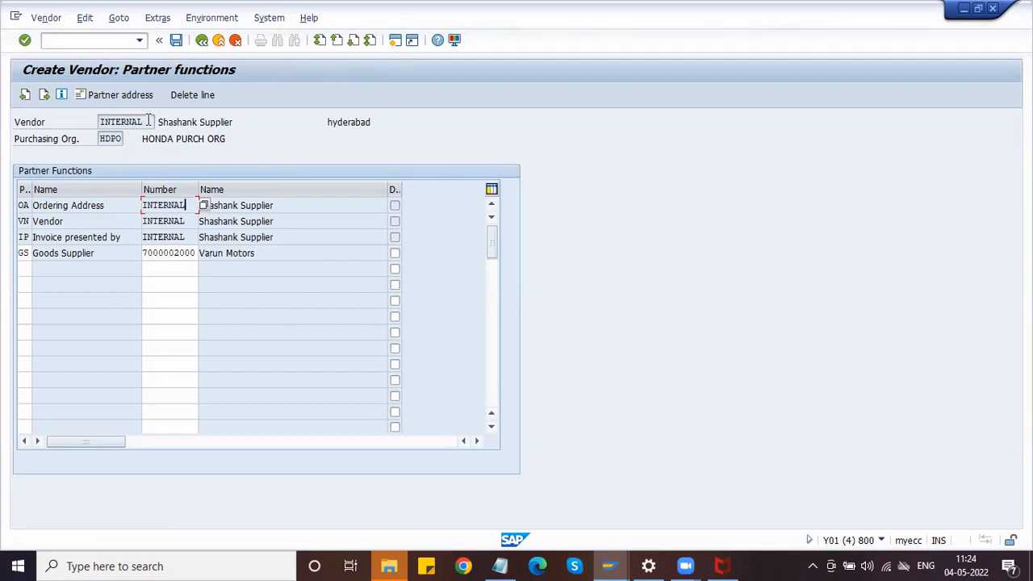
drag(152, 122, 92, 122)
click(100, 126)
drag(189, 207, 125, 206)
click(147, 206)
drag(187, 234, 139, 232)
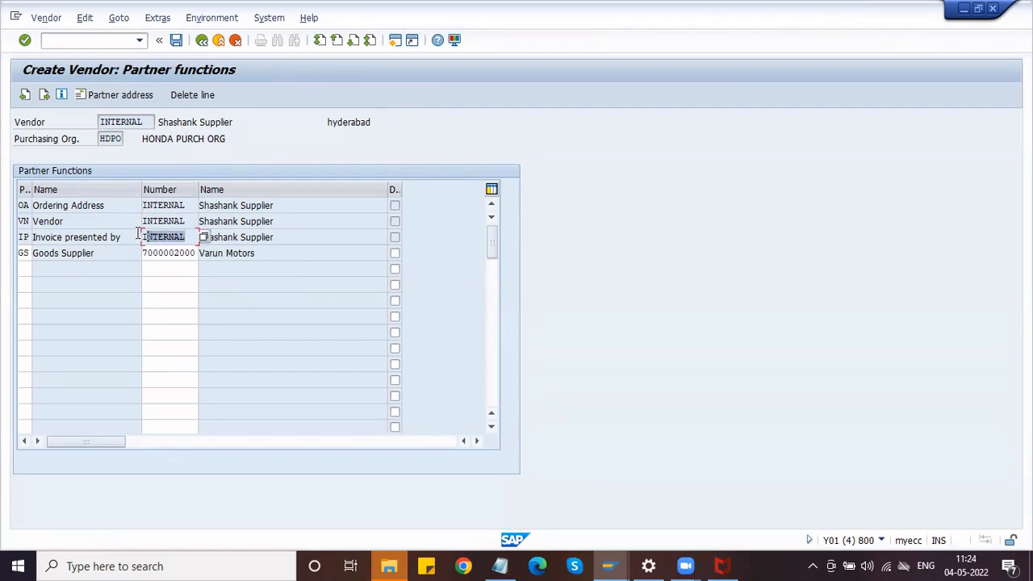
click(161, 234)
click(194, 219)
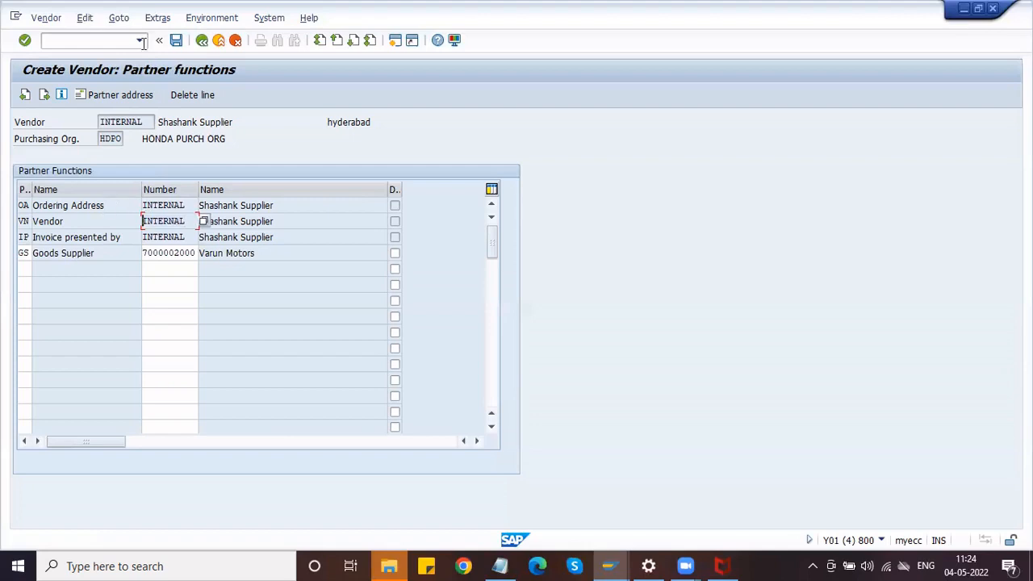
Save the vendor, then display it with /nxk03 showing only Purchasing data and Partner functions.
click(176, 42)
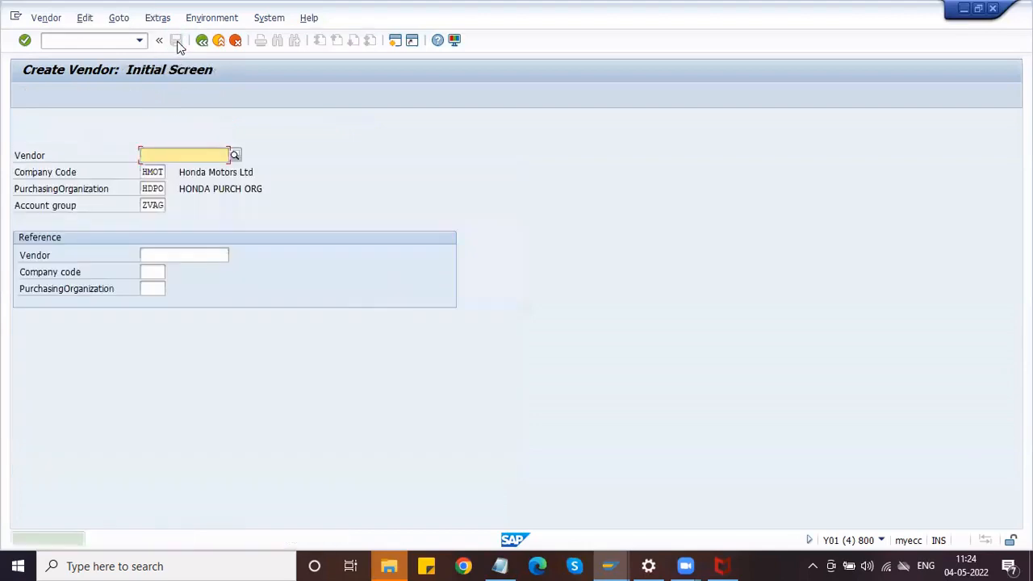
click(54, 43)
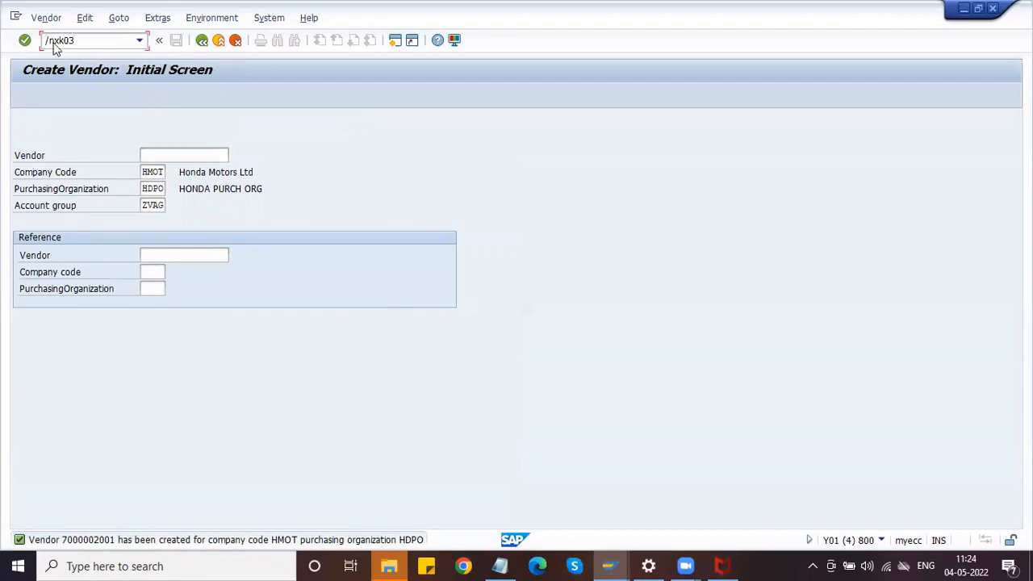
key(Return)
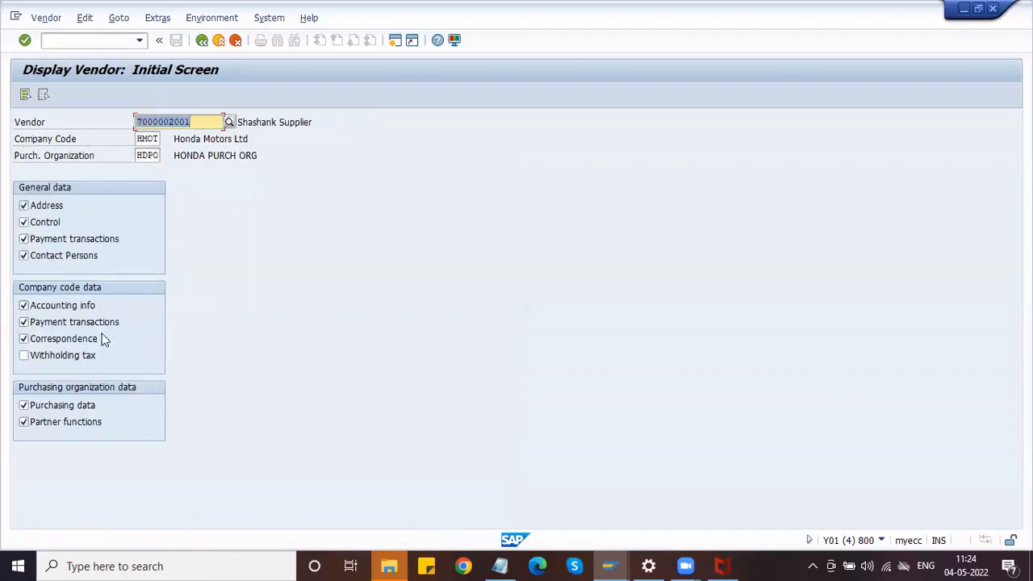
click(44, 95)
click(24, 406)
click(25, 422)
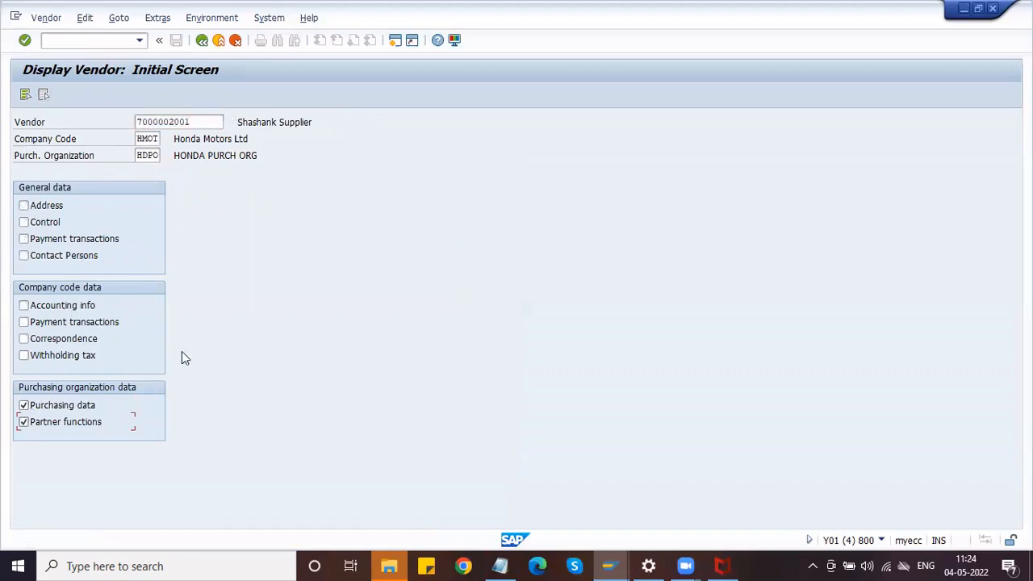
key(Return)
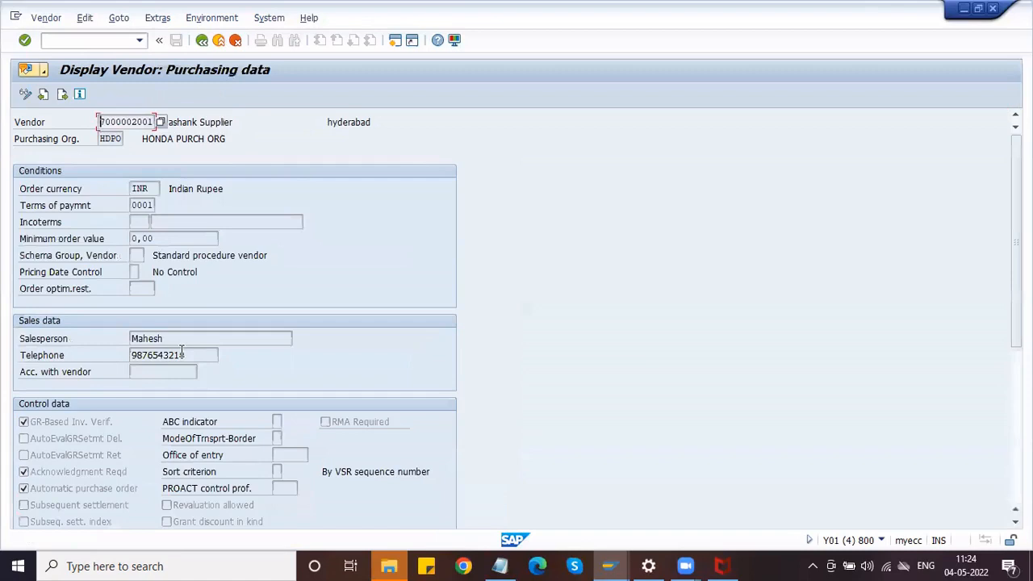
key(Return)
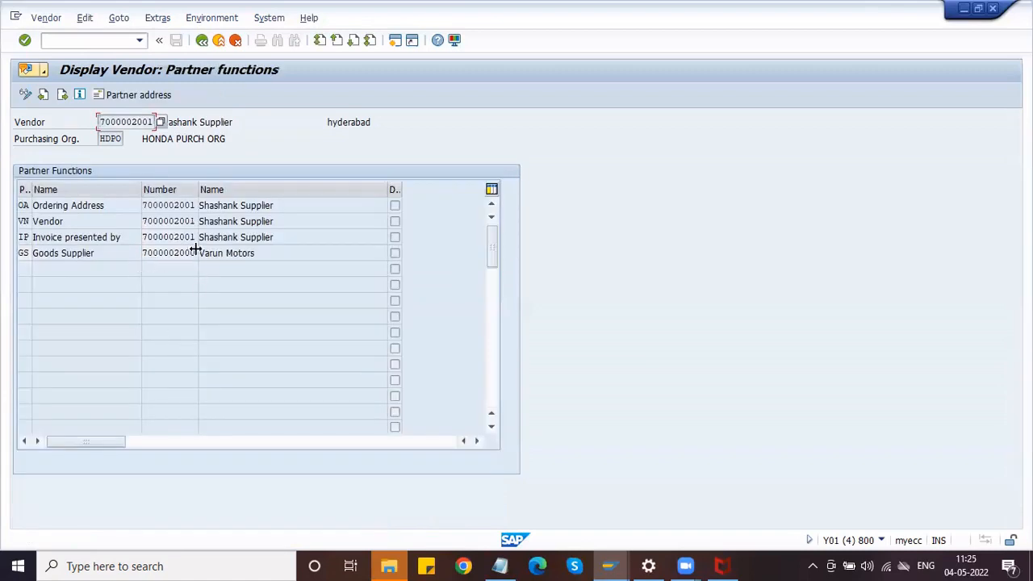
Check the saved Ordering Address, Vendor, Invoice presented by and Goods Supplier partner entries.
click(106, 206)
click(291, 205)
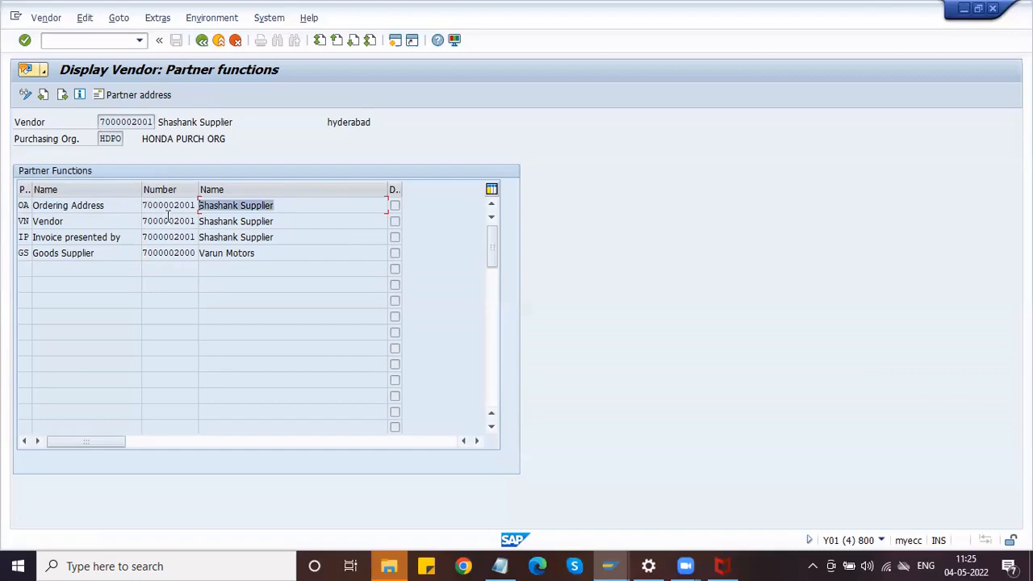
click(300, 226)
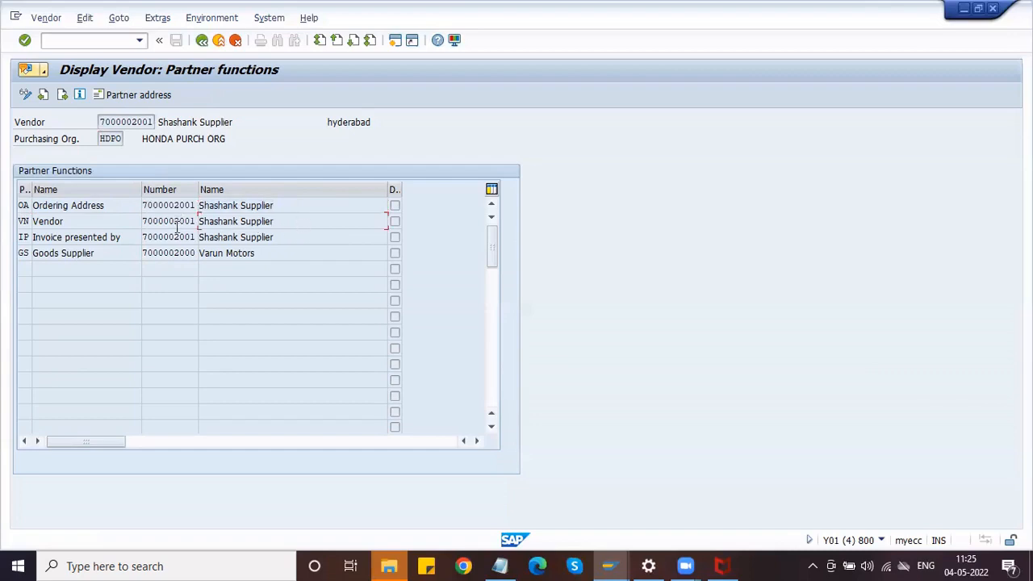
click(282, 239)
click(278, 255)
Glance at the partner schema configuration, then open a fresh SAP session.
click(611, 566)
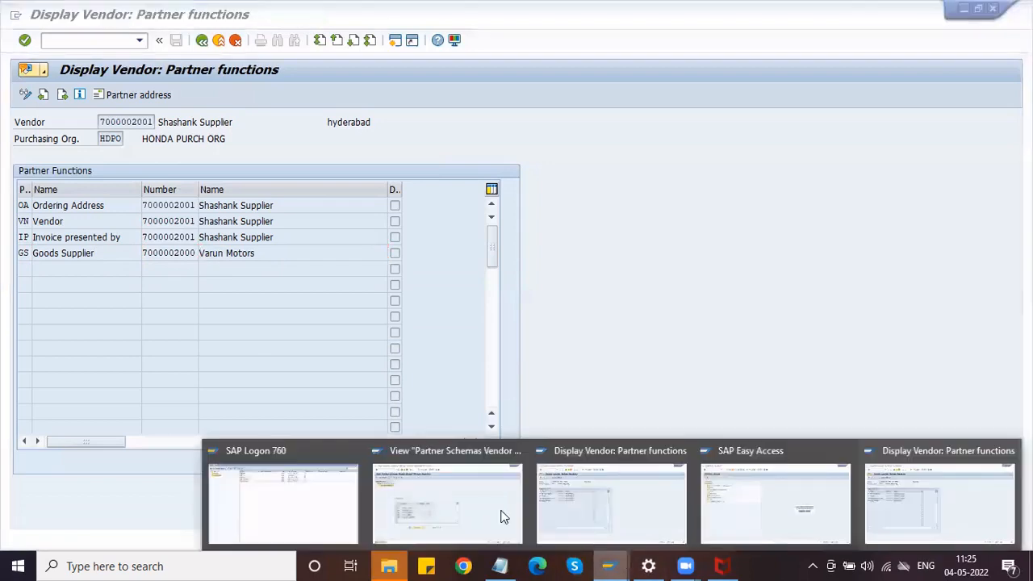
click(477, 503)
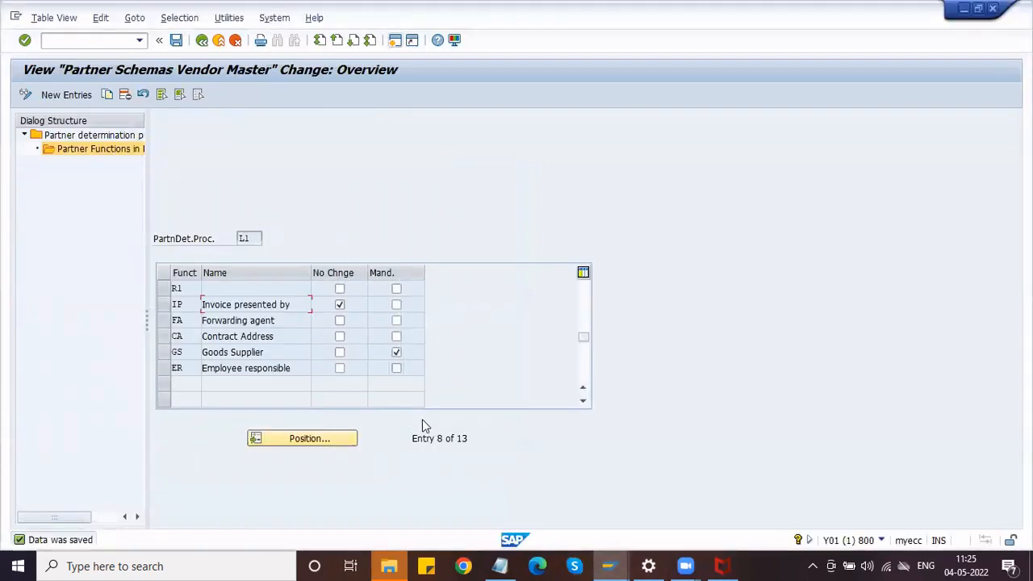
click(964, 9)
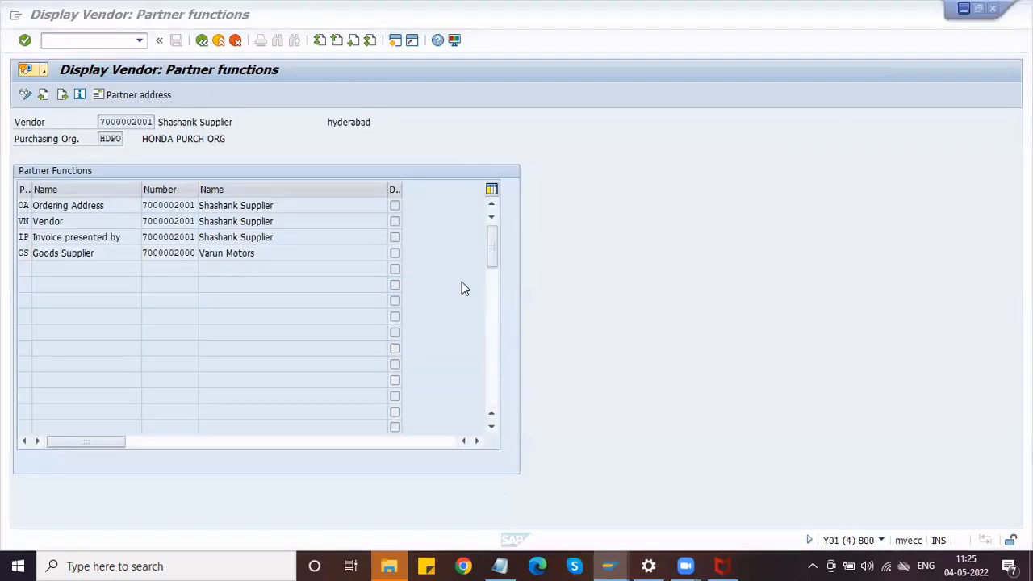
click(304, 236)
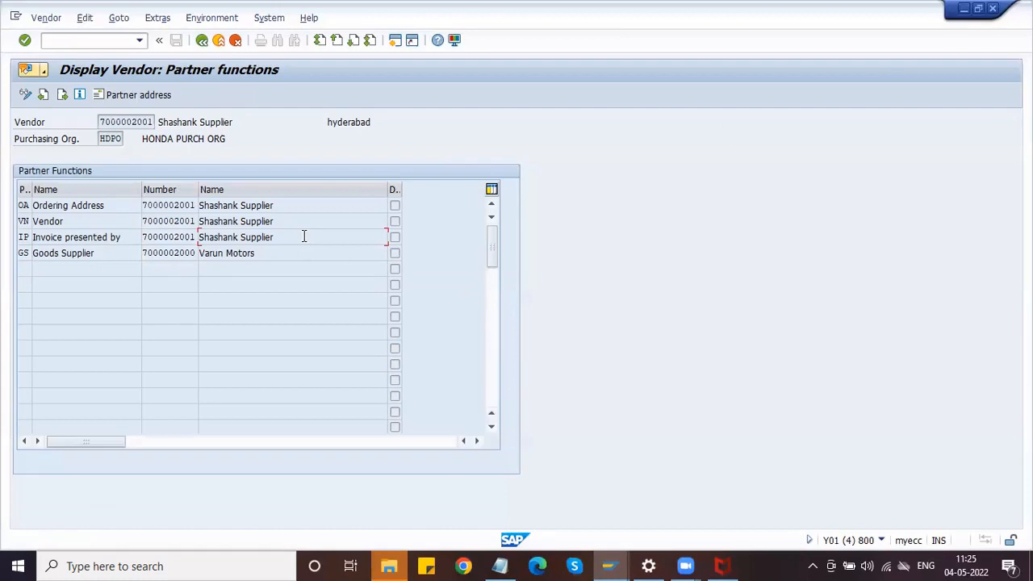
click(397, 45)
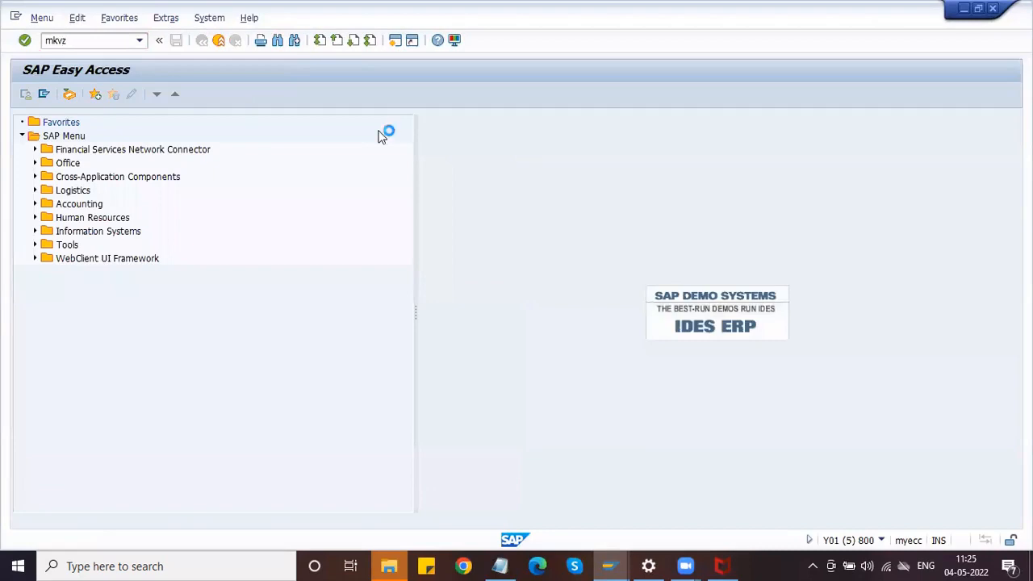
Start the vendor purchasing list with Purchasing organization cleared and Account group ZVAG.
key(Return)
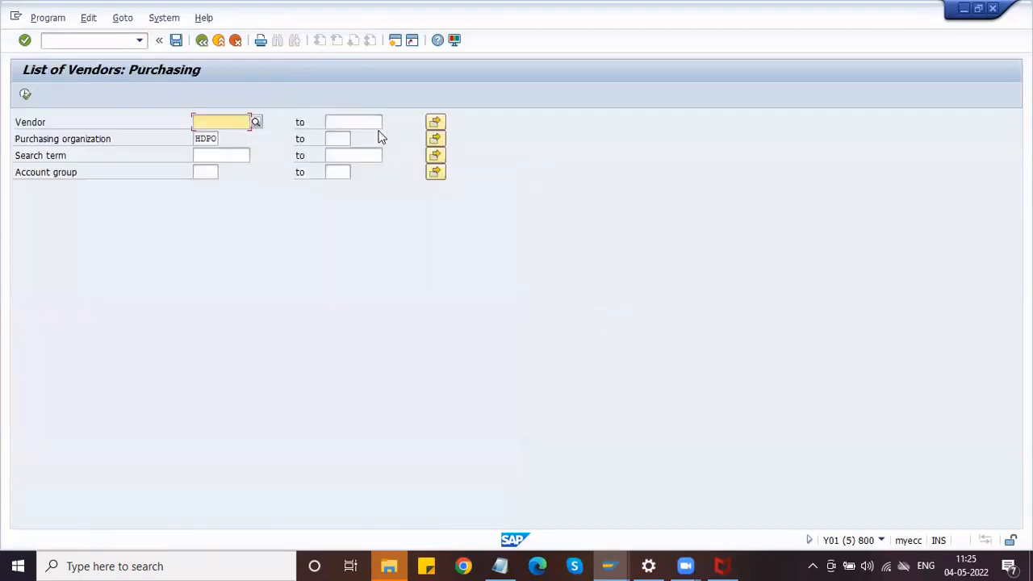
click(206, 139)
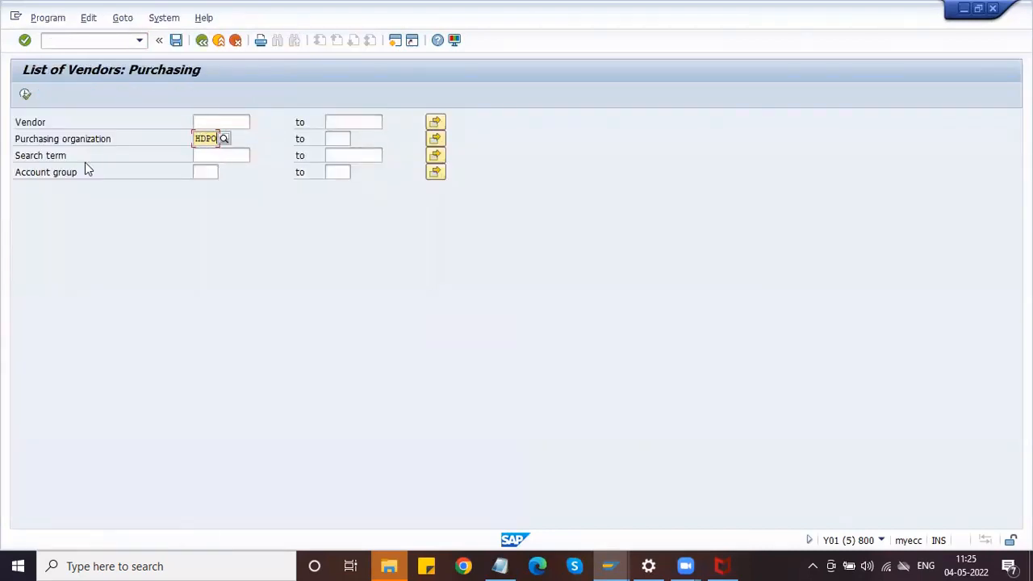
key(Tab)
key(shift+Tab)
key(Delete)
click(206, 172)
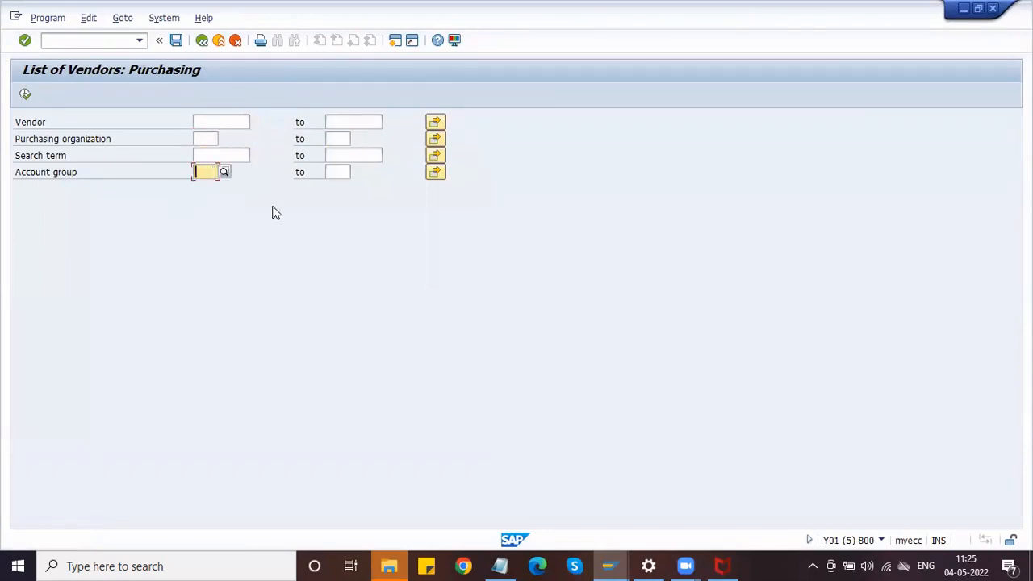
text(ZVA)
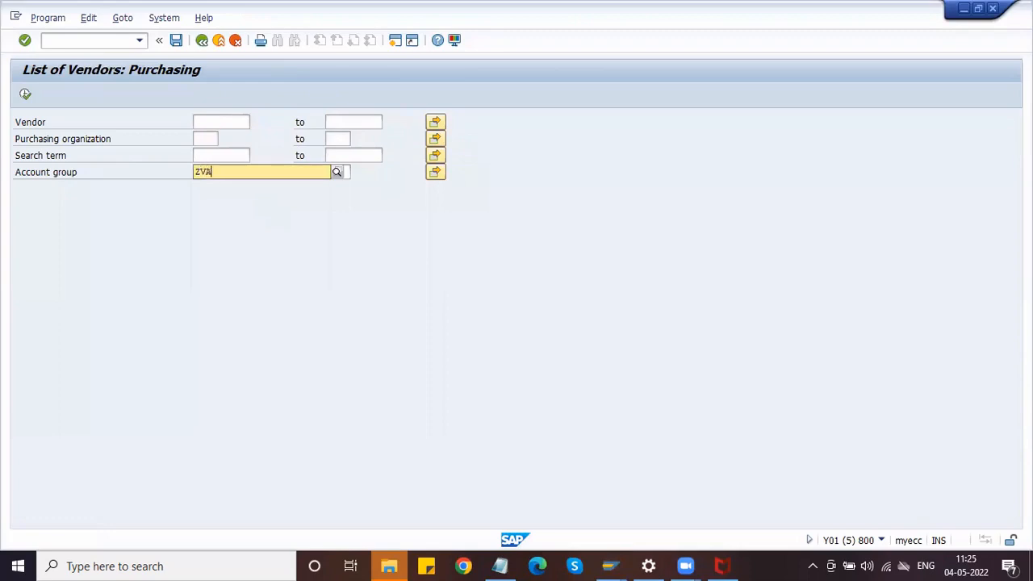
text(G)
click(273, 207)
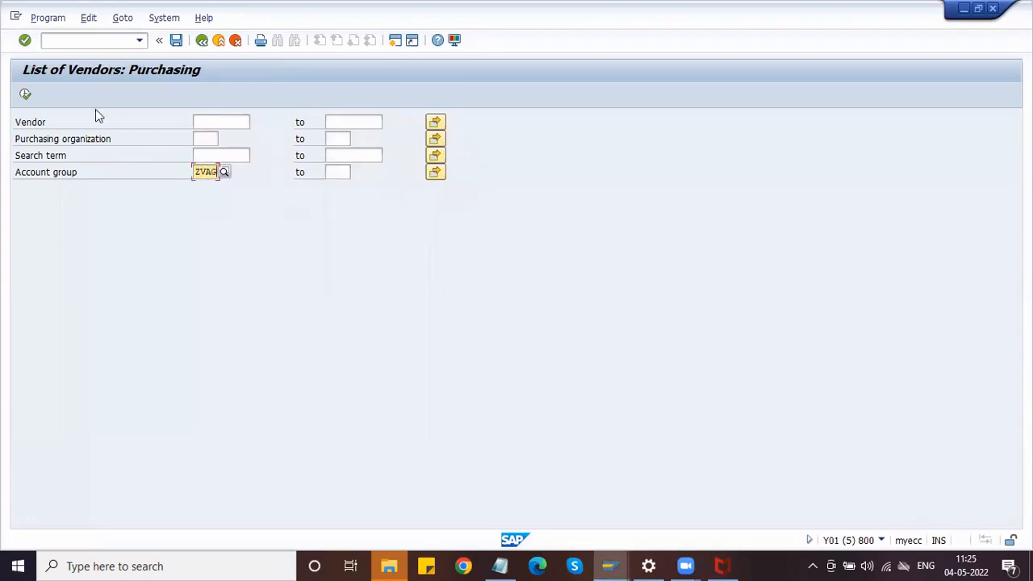
Run the list, review the two HDPO vendors, and go back to SAP Easy Access.
click(25, 94)
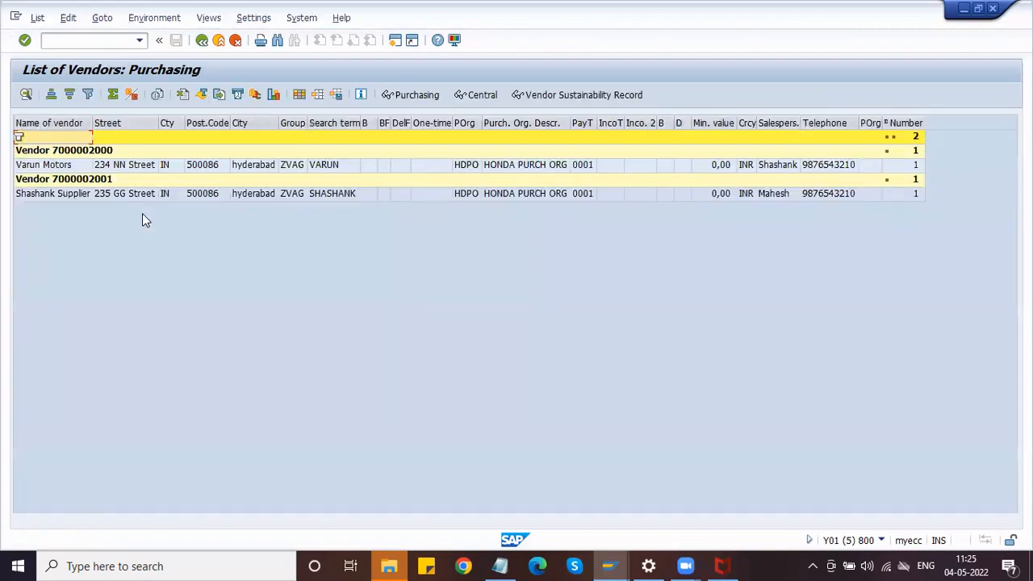
click(87, 164)
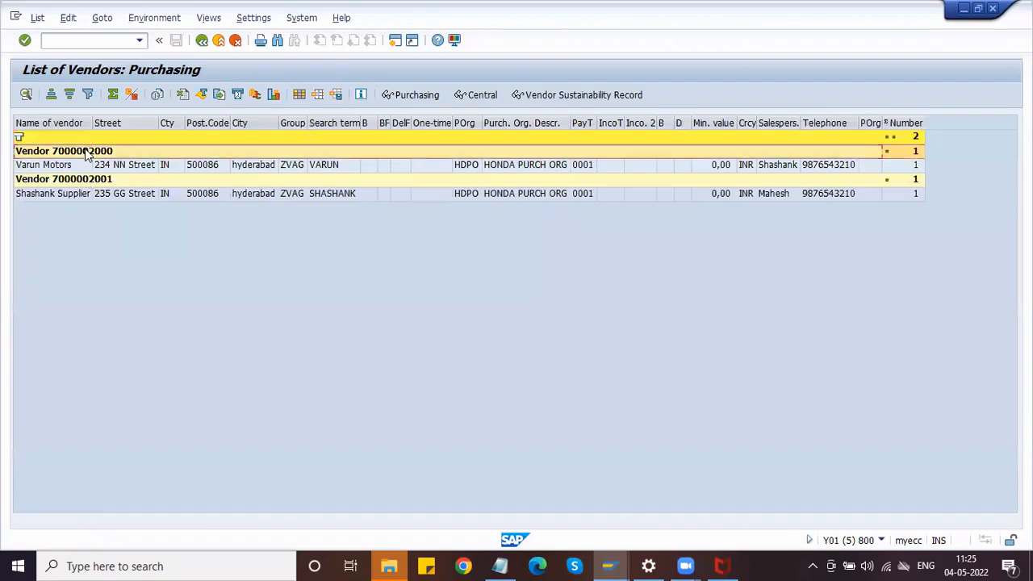
click(88, 194)
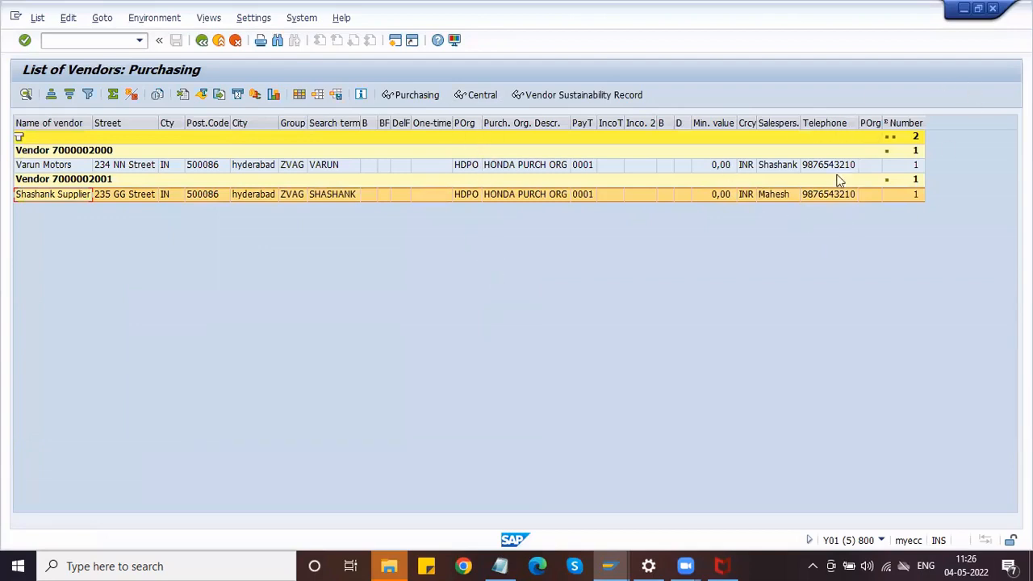
click(202, 40)
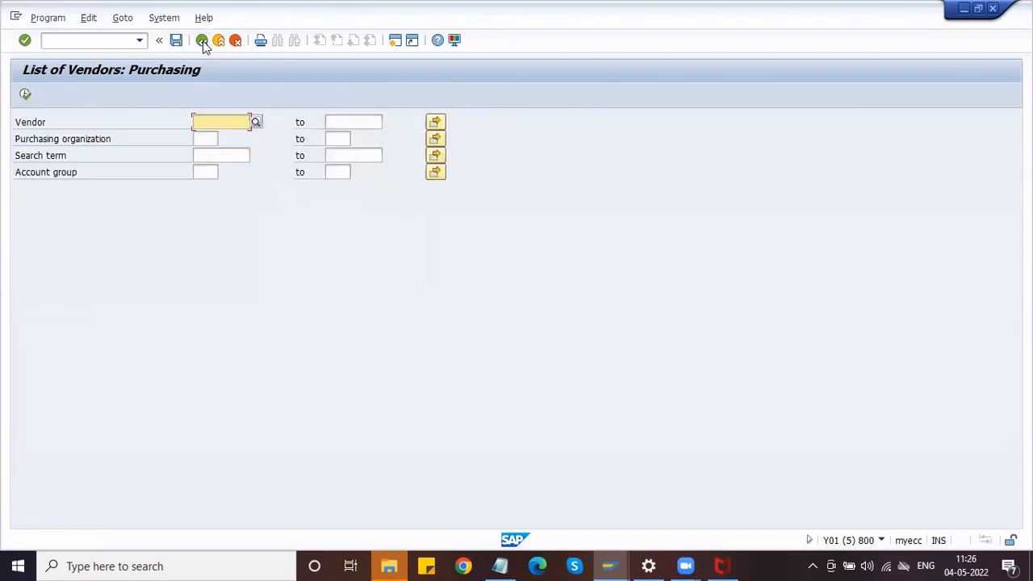
click(201, 41)
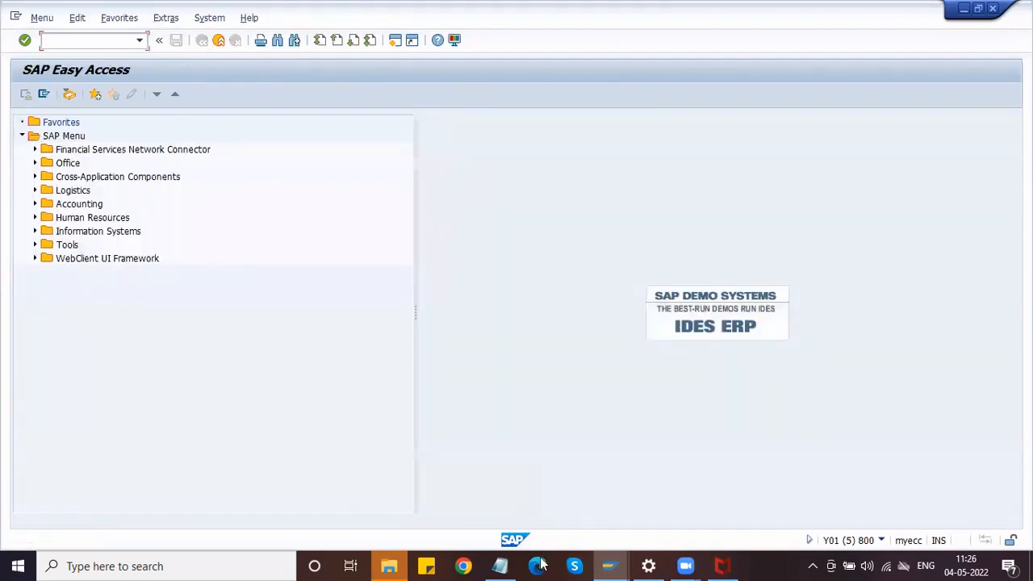
click(607, 565)
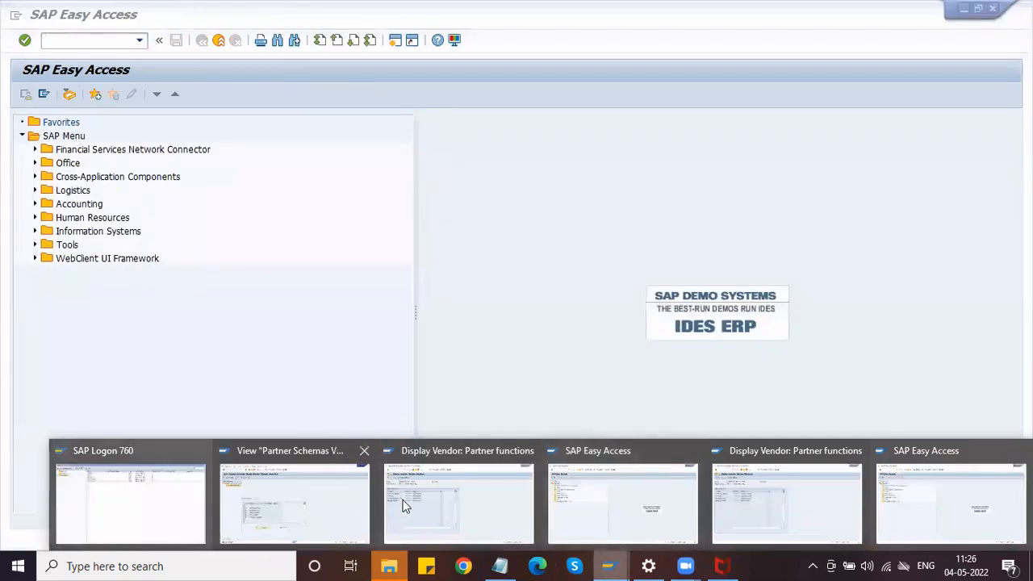
Return to the Display Vendor screen and start /NXK01 with company code HMOT and account group ZVAG.
click(292, 496)
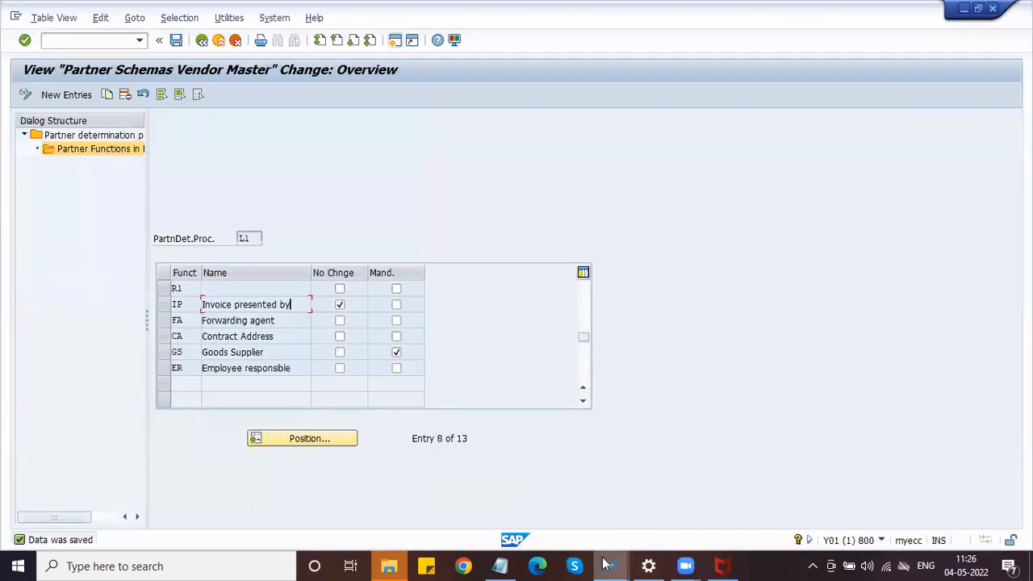
click(607, 565)
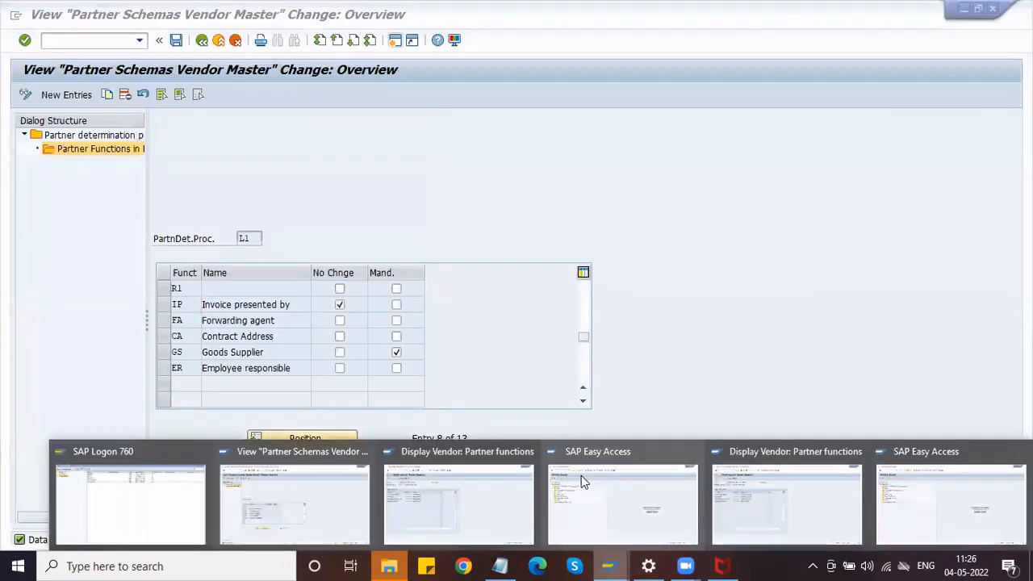
click(489, 514)
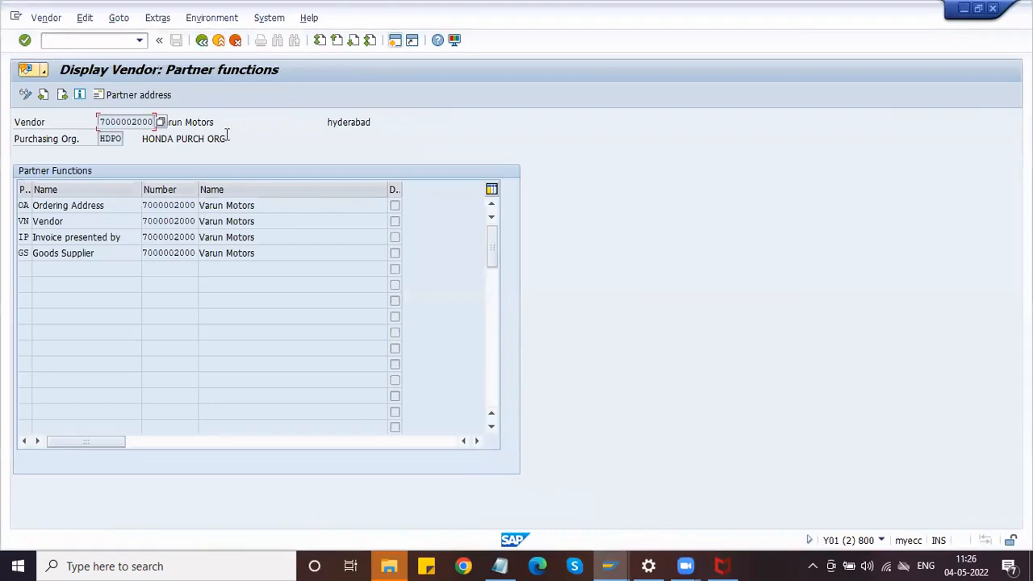
click(203, 43)
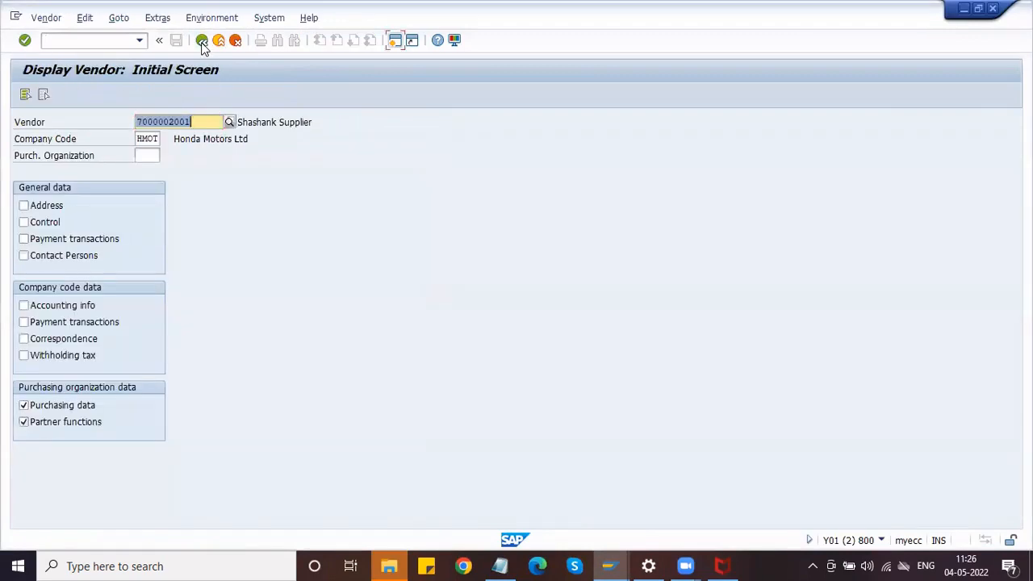
click(67, 41)
text(/)
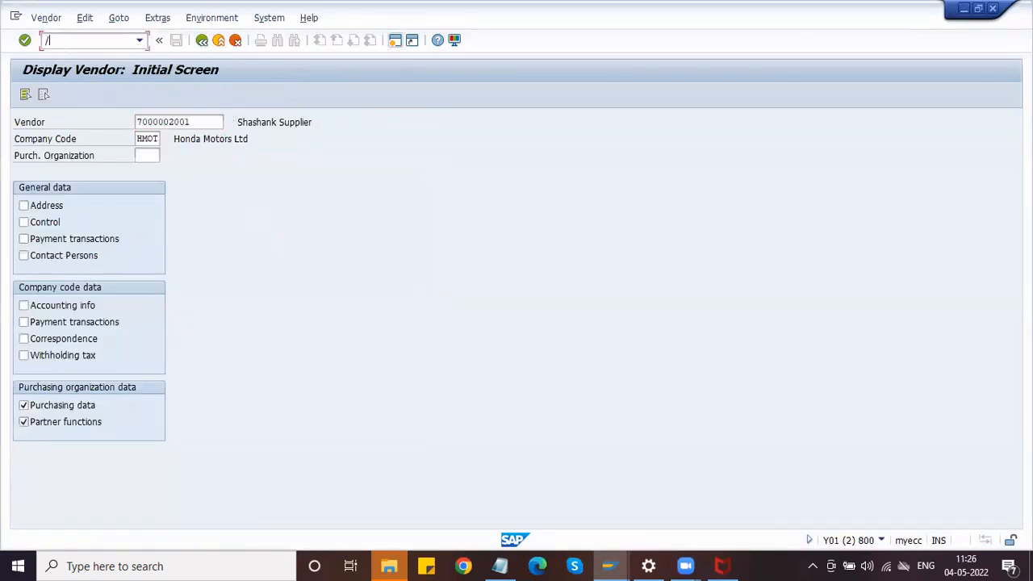
text(NXK01)
key(Return)
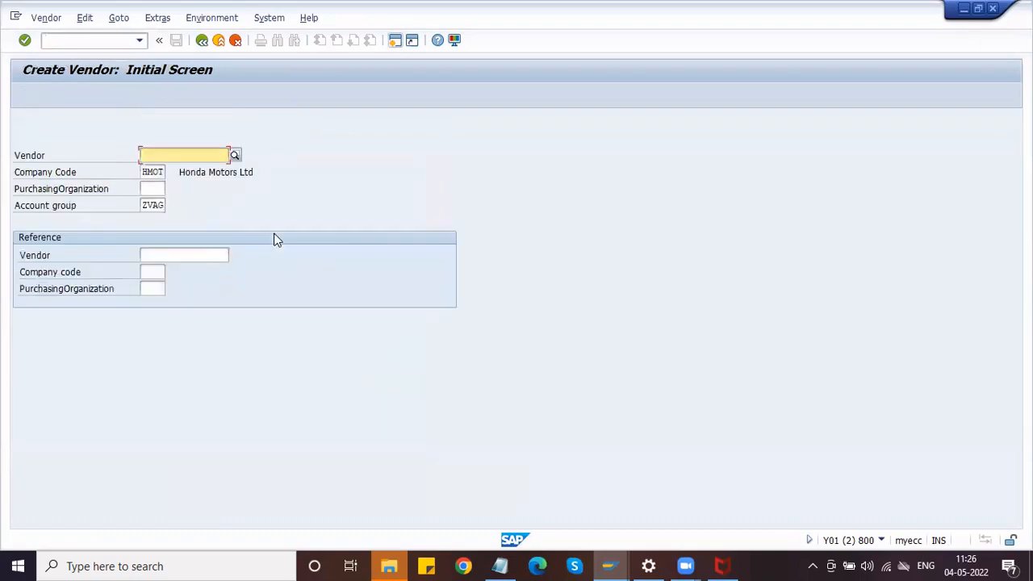
Choose purchasing organization HDPO and continue to the vendor address screen.
click(154, 186)
key(Down)
key(Return)
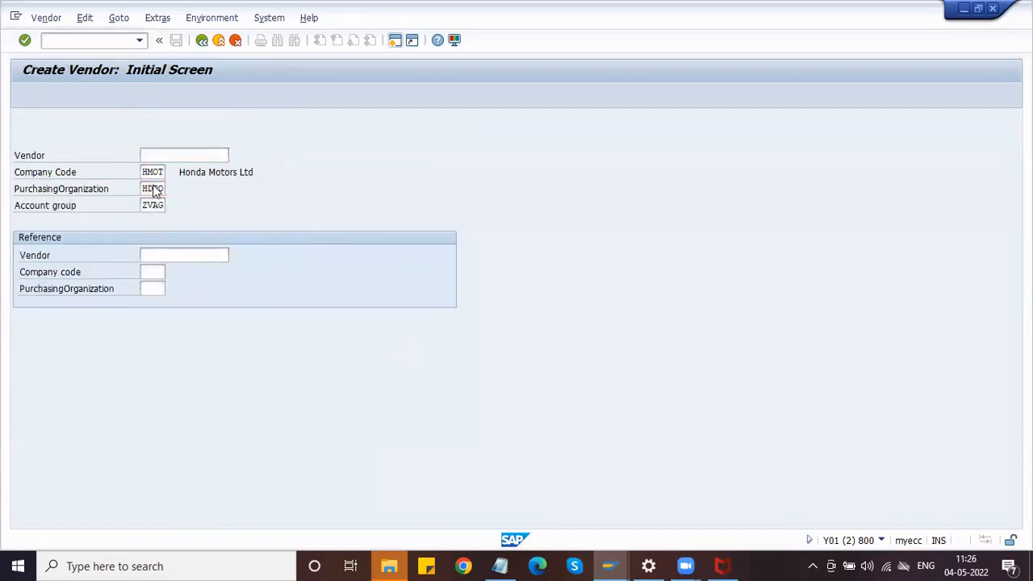
key(Return)
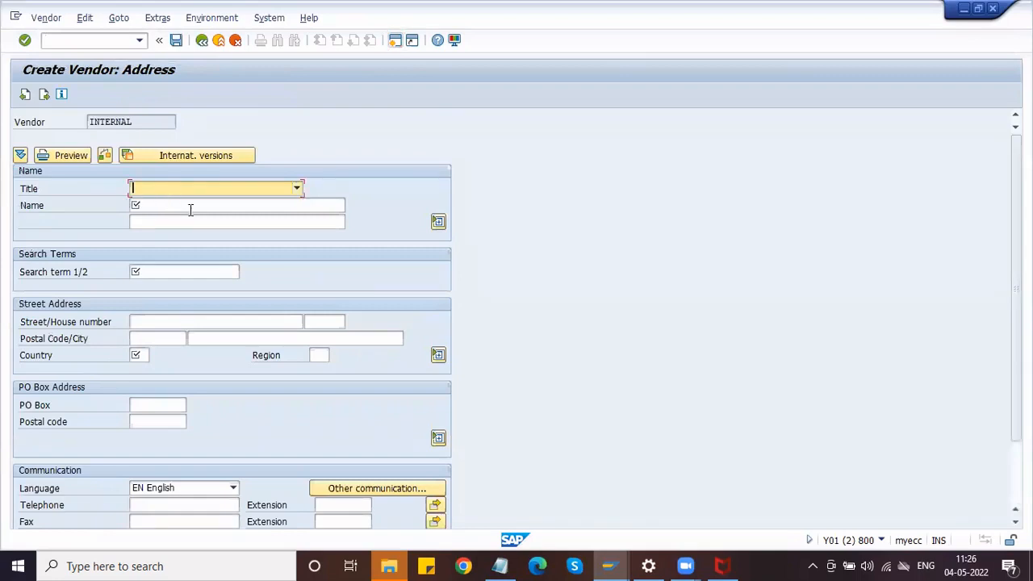
Check the Name, Search term, Country and Postal Code fields; Postal Code/City is not required.
click(168, 206)
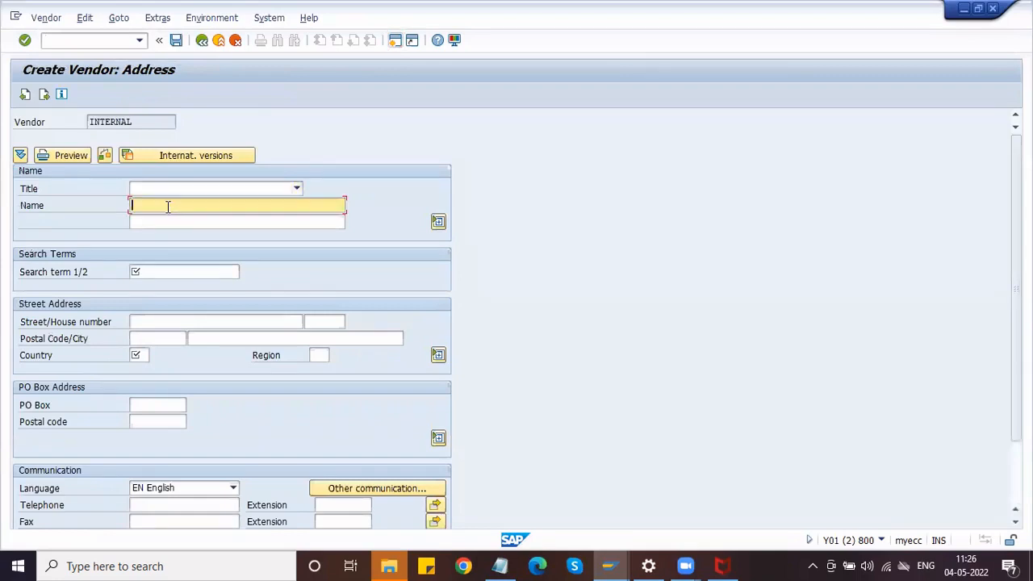
click(150, 270)
click(143, 357)
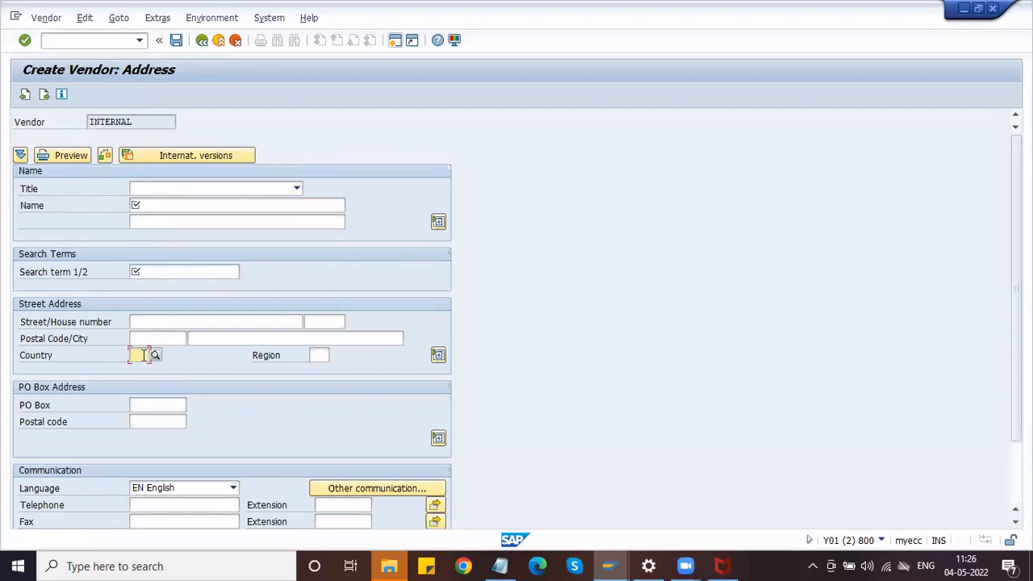
click(139, 340)
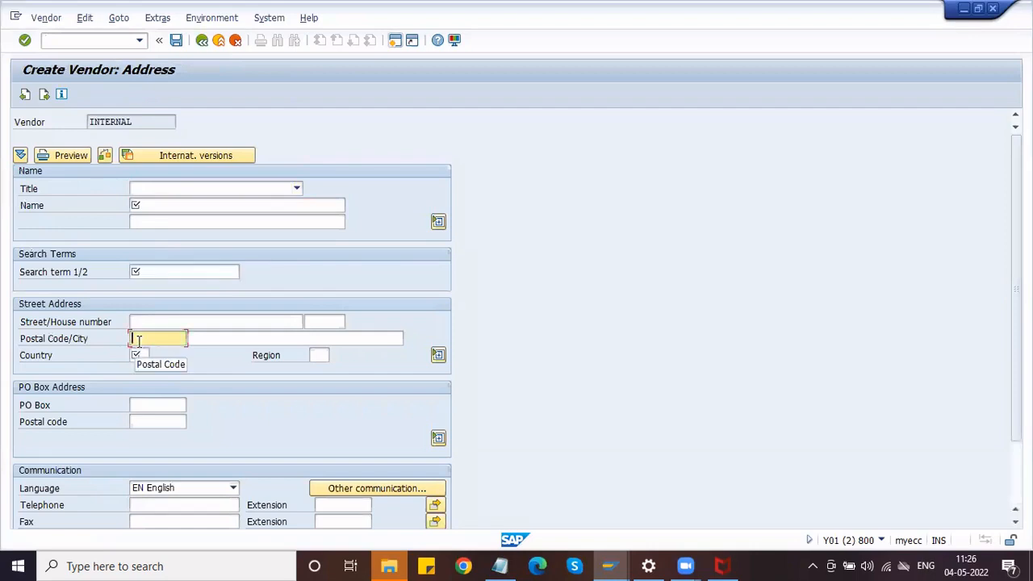
click(139, 272)
click(138, 204)
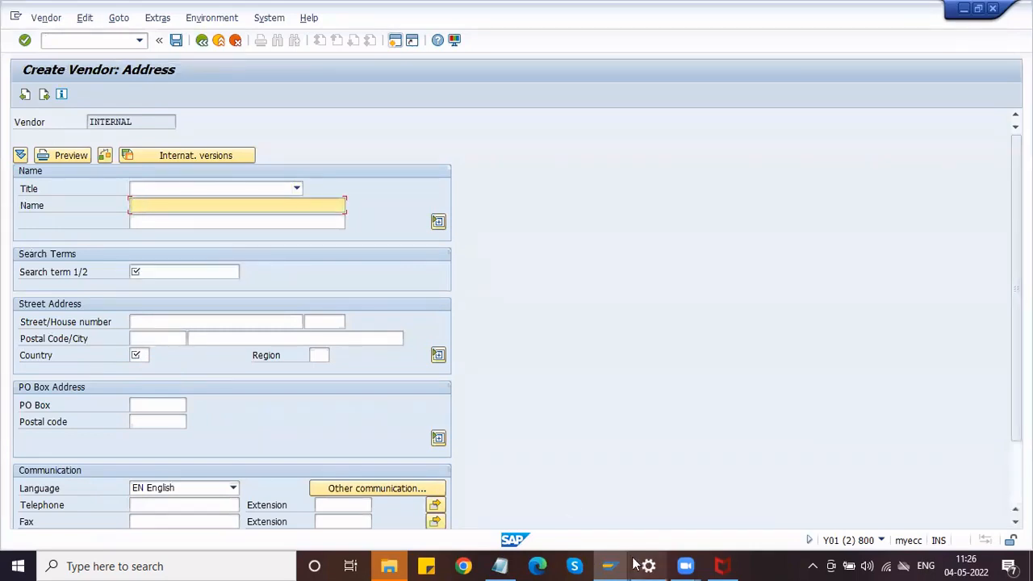
Switch to the Partner Schemas window and go back to the partner schemas list.
click(609, 566)
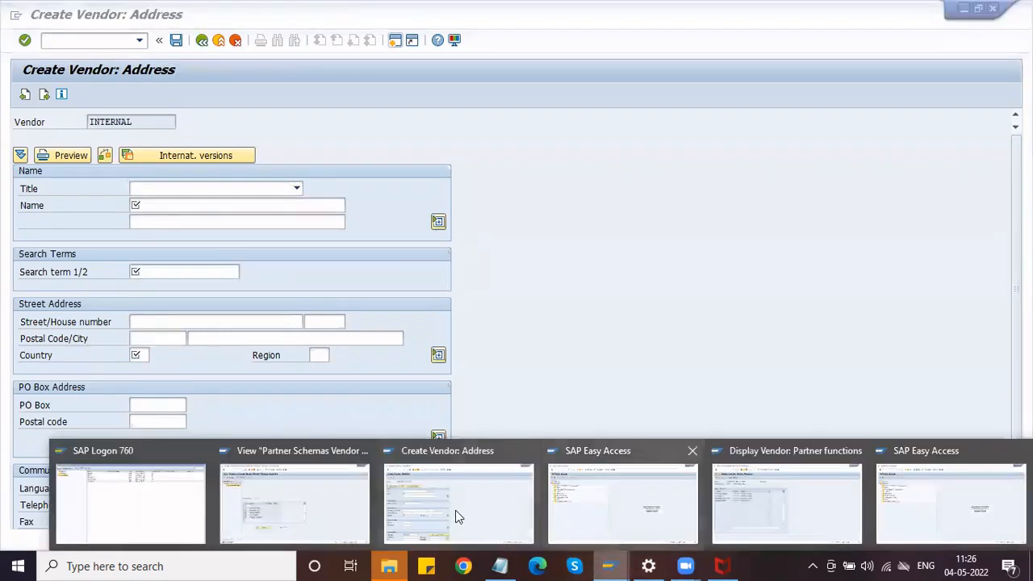
click(312, 484)
click(202, 45)
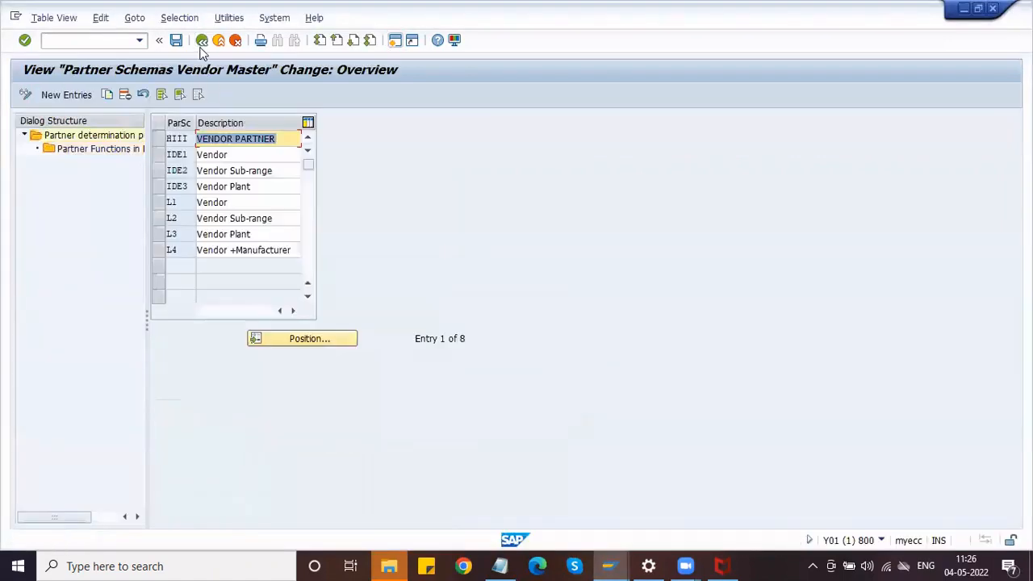
Return to the IMG tree and collapse the Materials Management branch.
click(202, 42)
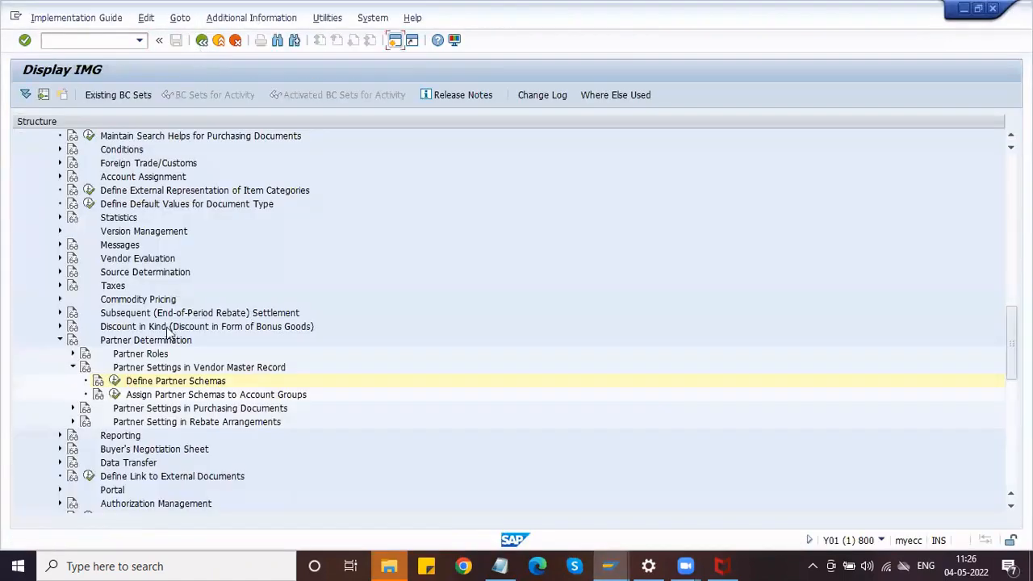
scroll(72, 307, up, 4)
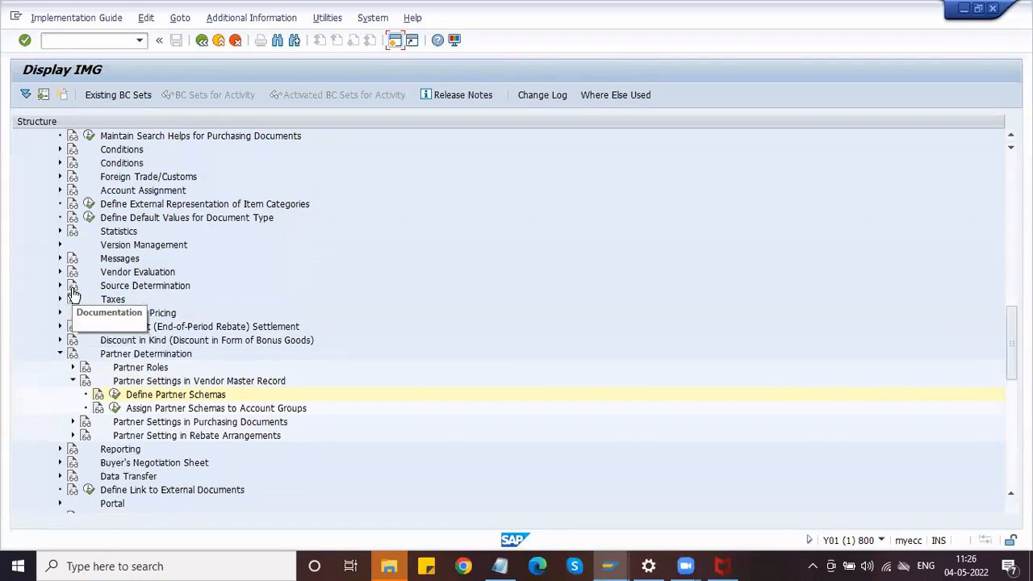
scroll(72, 299, up, 5)
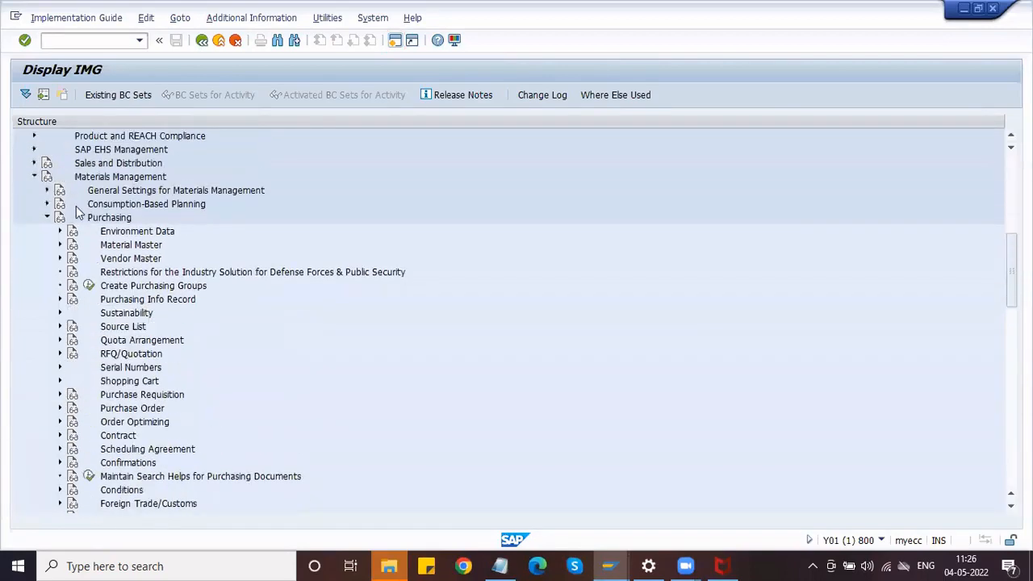
click(34, 177)
scroll(34, 182, up, 4)
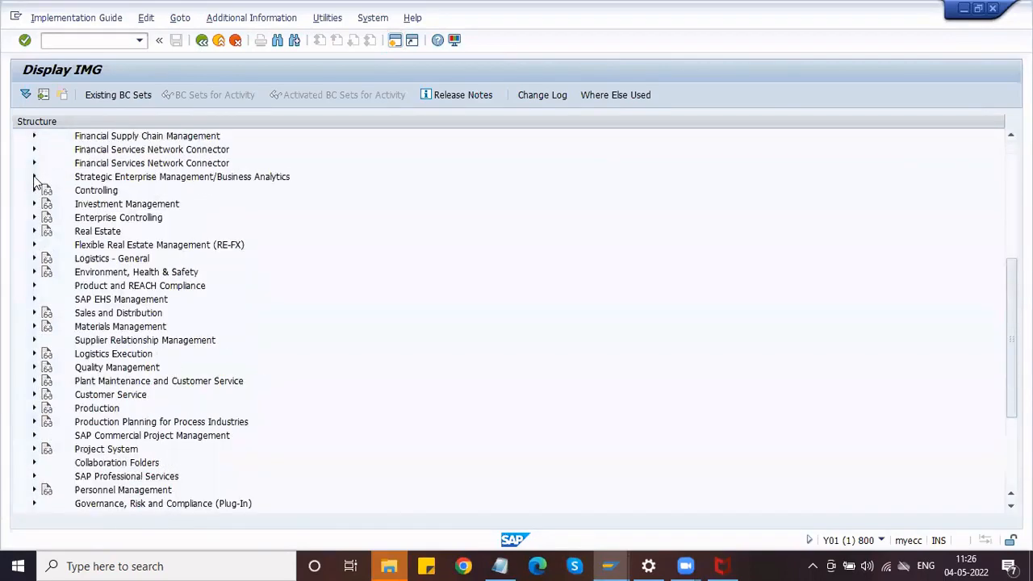
scroll(34, 183, up, 4)
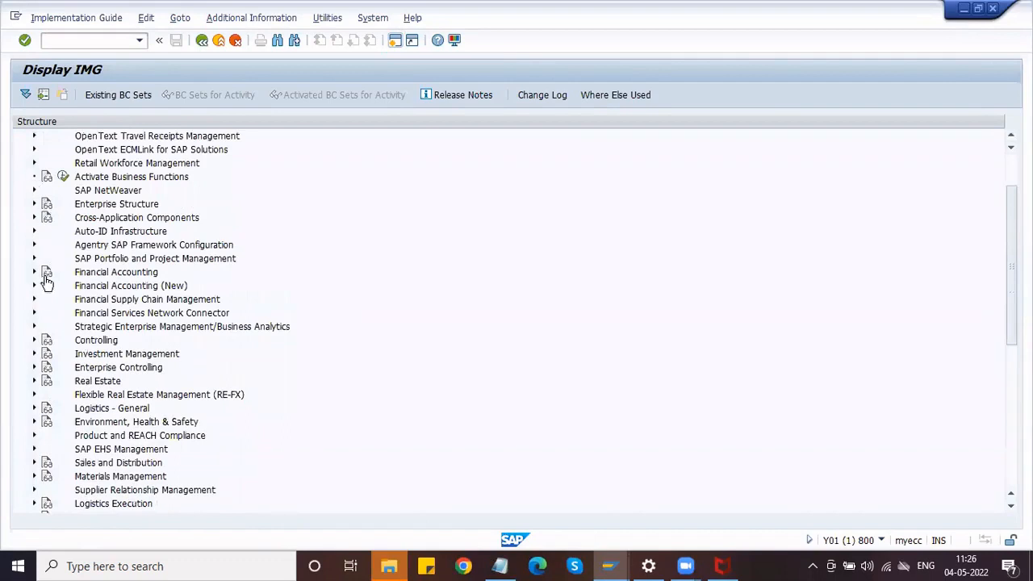
Expand Financial Accounting to vendor master data and execute Define Account Groups with Screen Layout (Vendors).
scroll(74, 323, down, 2)
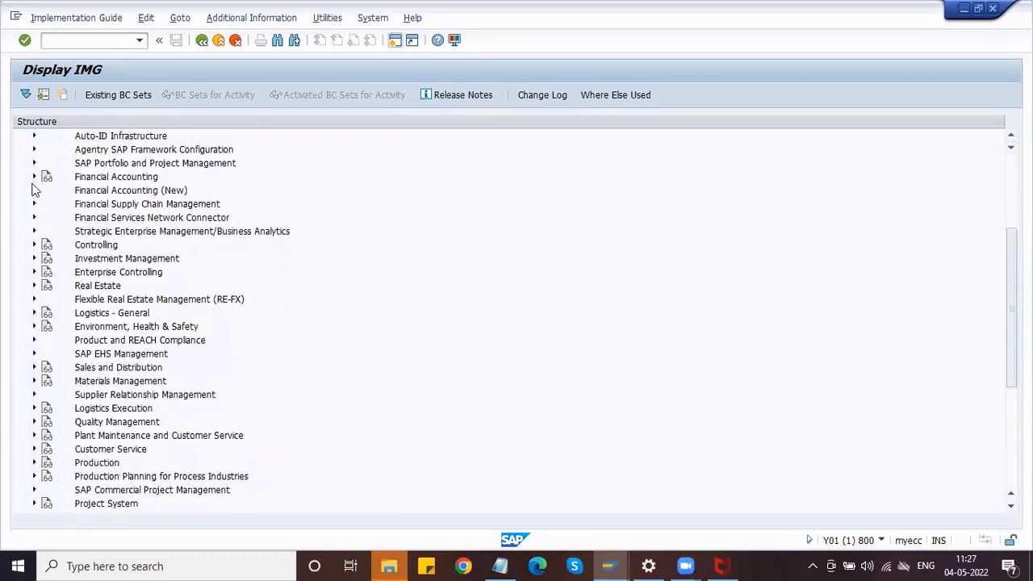
click(34, 177)
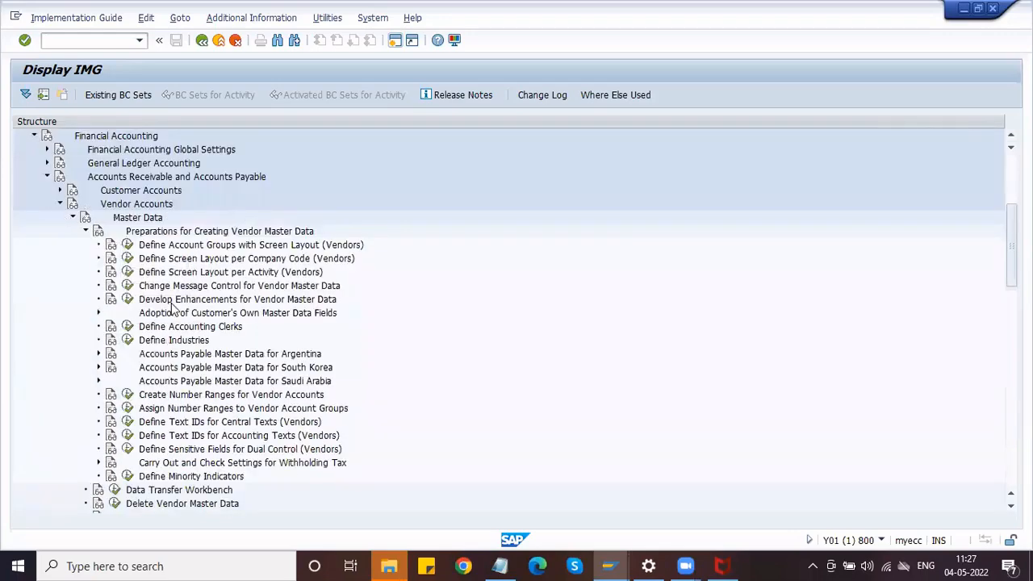
scroll(172, 305, down, 4)
scroll(165, 259, up, 3)
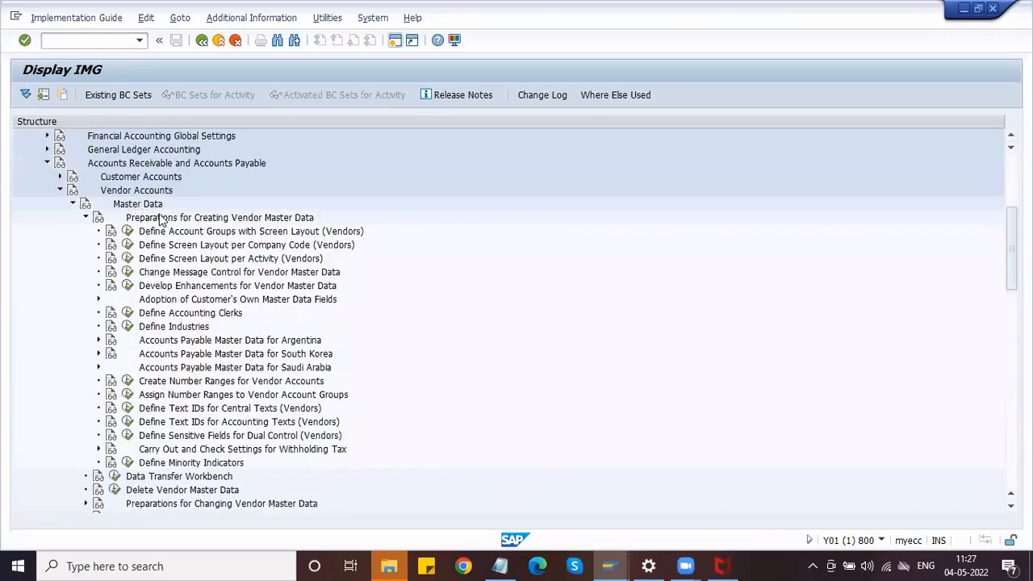
click(176, 232)
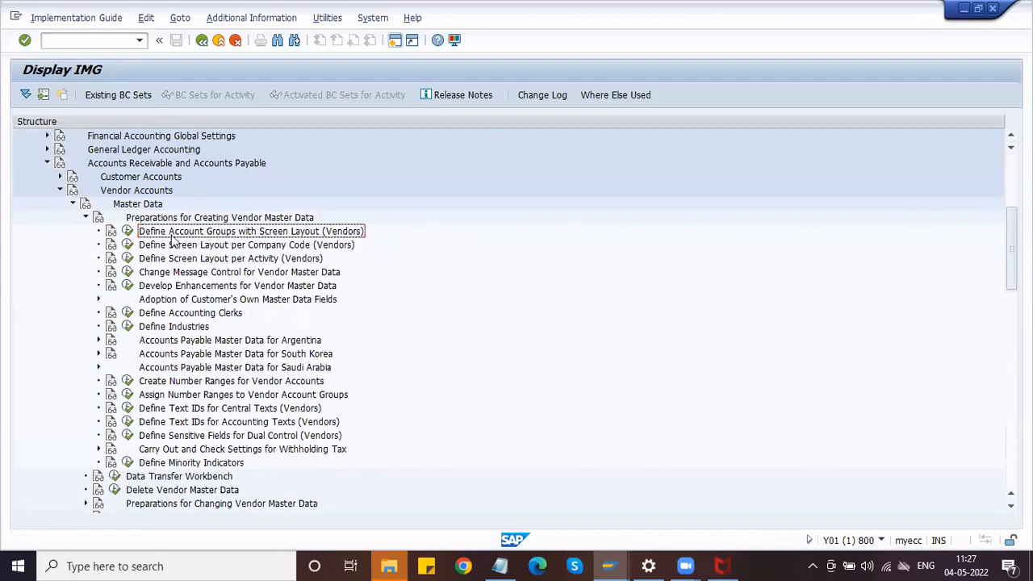
click(127, 233)
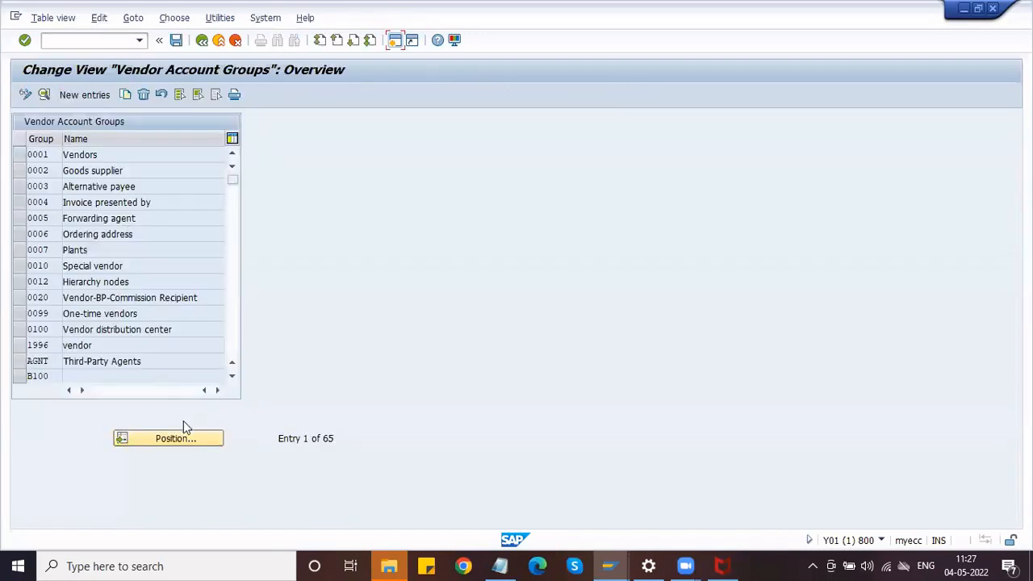
Use Position to locate account group ZVAG, open its details, then General data > Address.
click(176, 438)
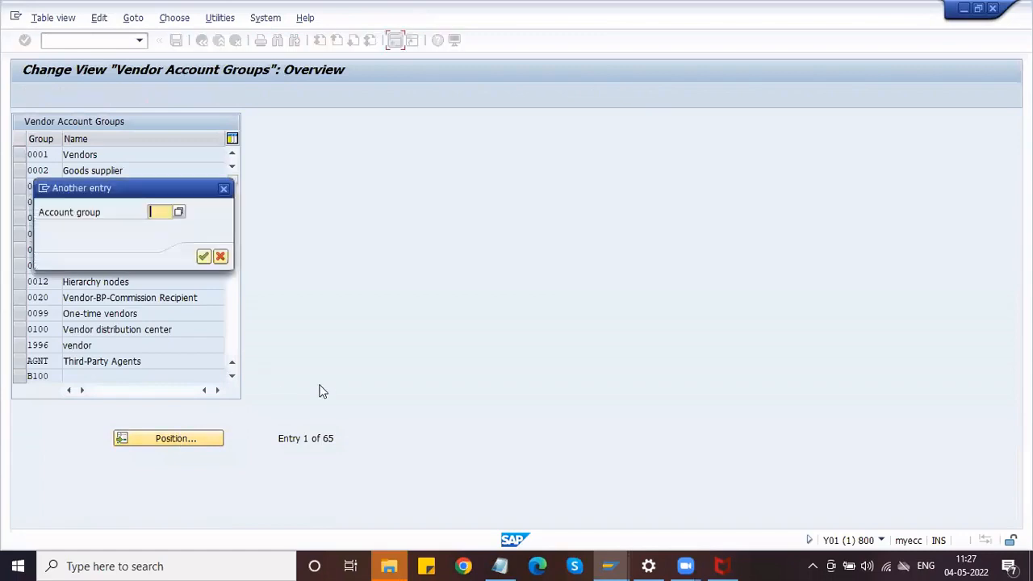
text(ZVND)
key(Return)
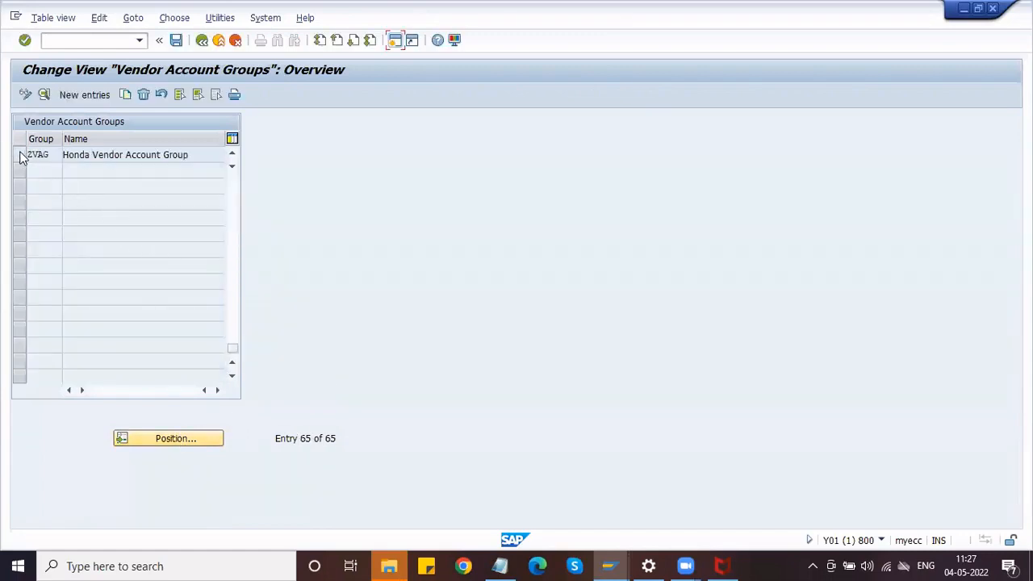
click(21, 155)
click(45, 94)
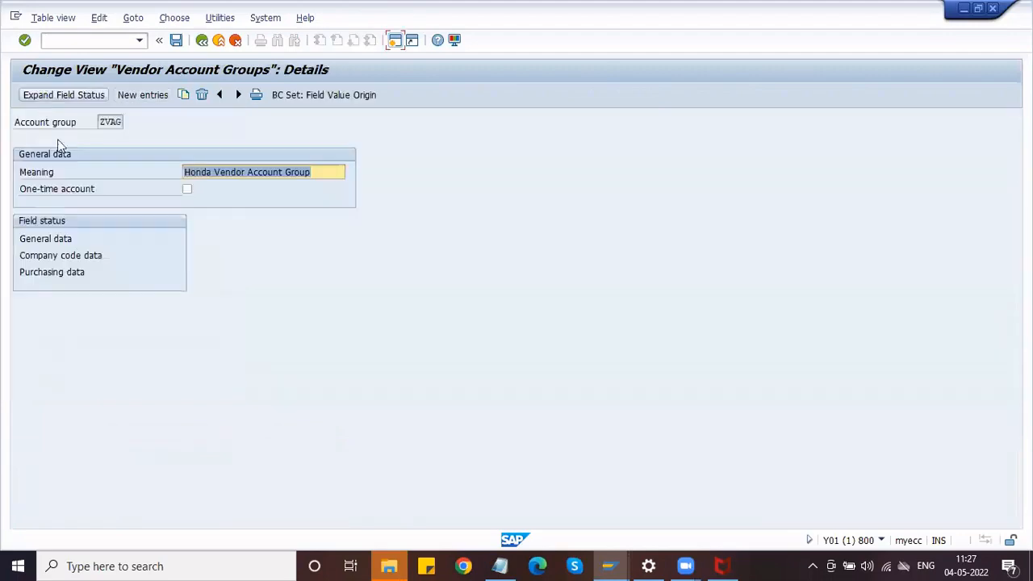
double_click(45, 239)
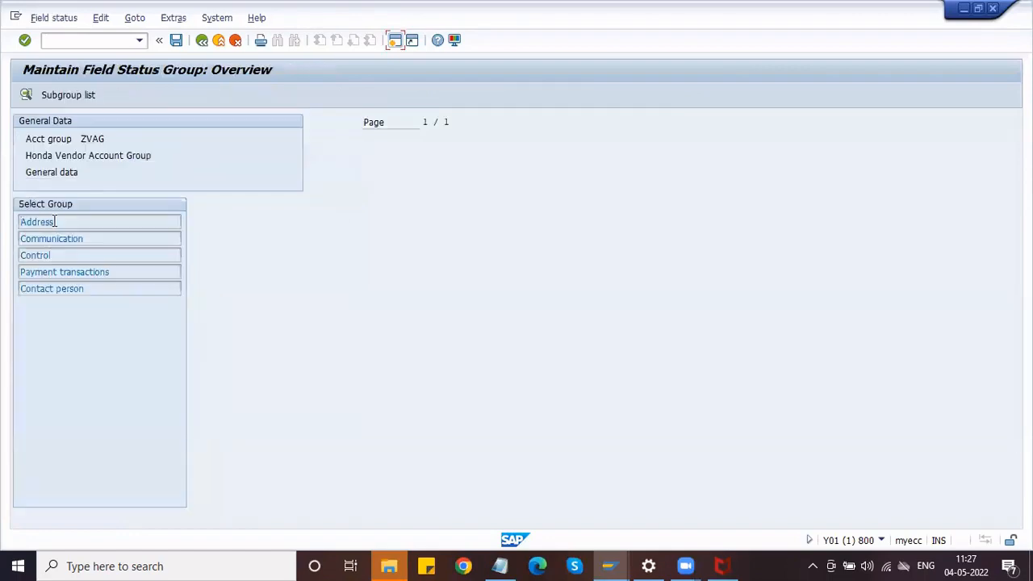
double_click(54, 221)
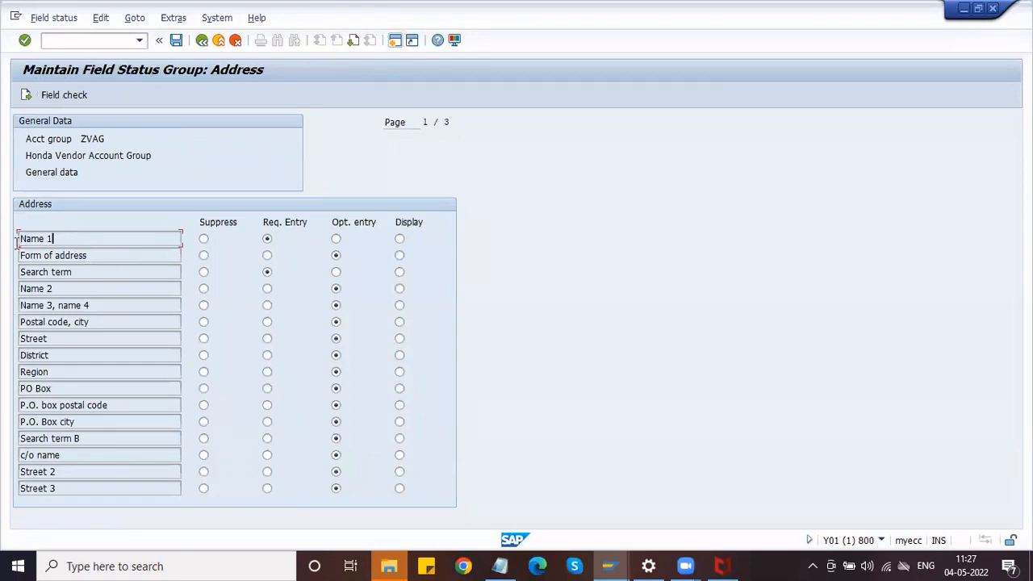
Compare with the Search term and Country fields on the open Create Vendor address screen.
click(18, 239)
key(alt+Tab)
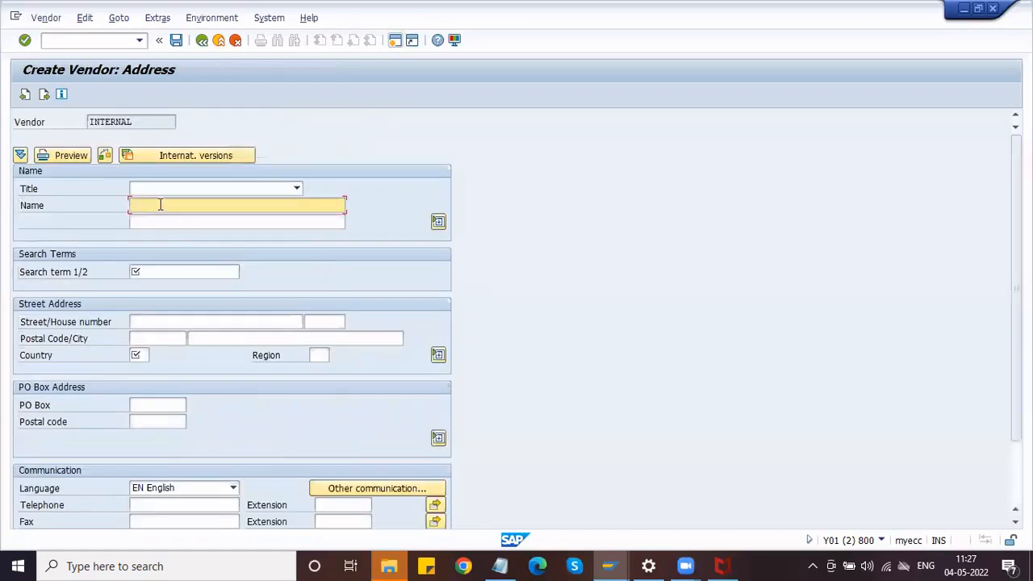
click(172, 270)
click(154, 356)
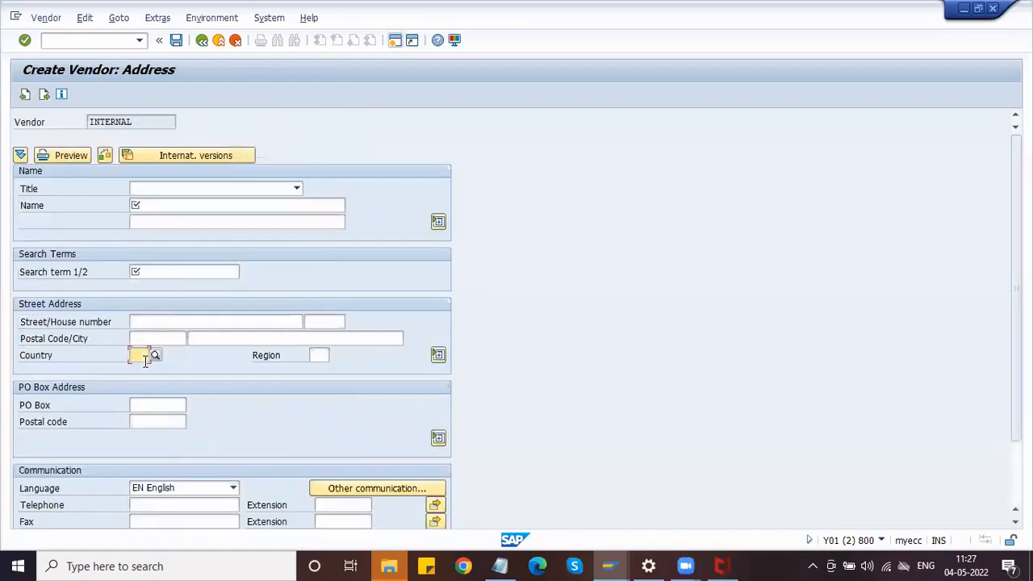
key(alt+Tab)
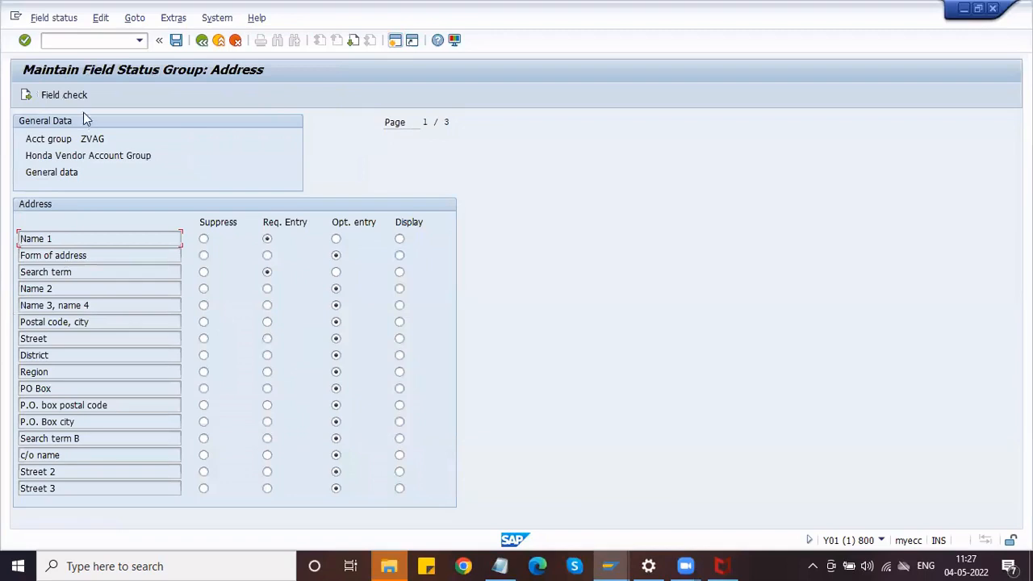
Review the Communication, Control, Payment transactions and Contact person groups, then save Postal code, city as Req. Entry.
click(27, 96)
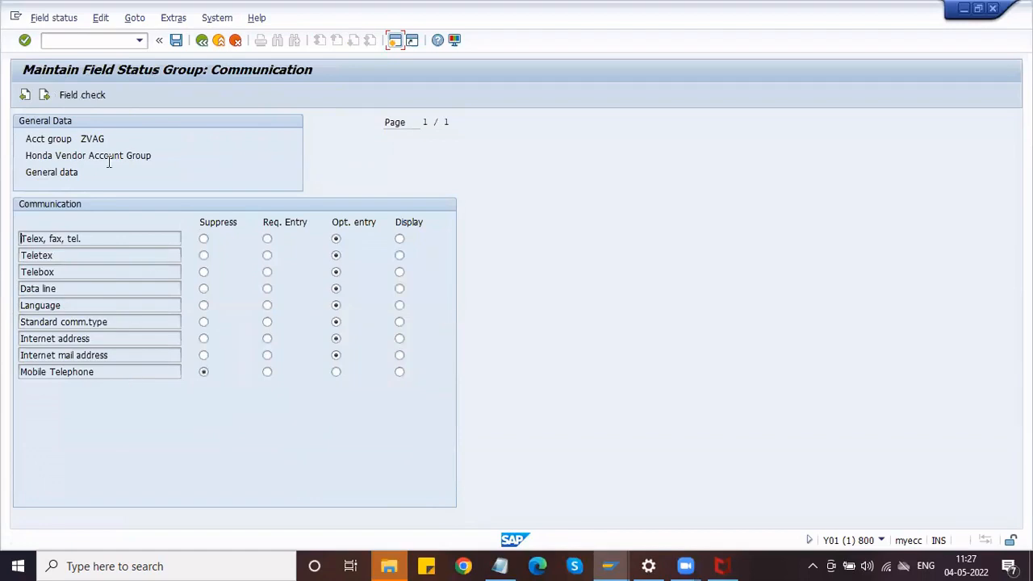
click(44, 95)
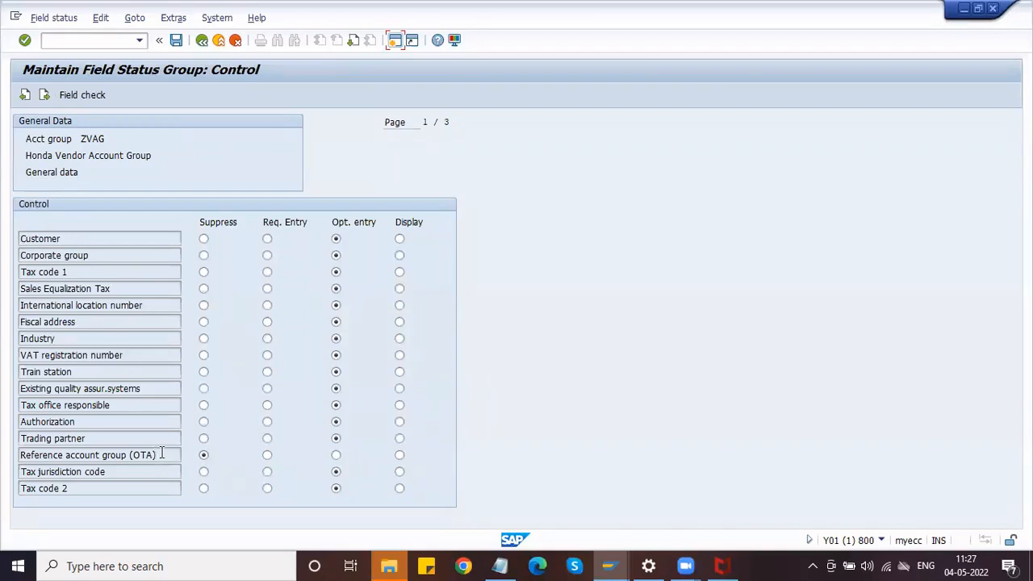
click(45, 95)
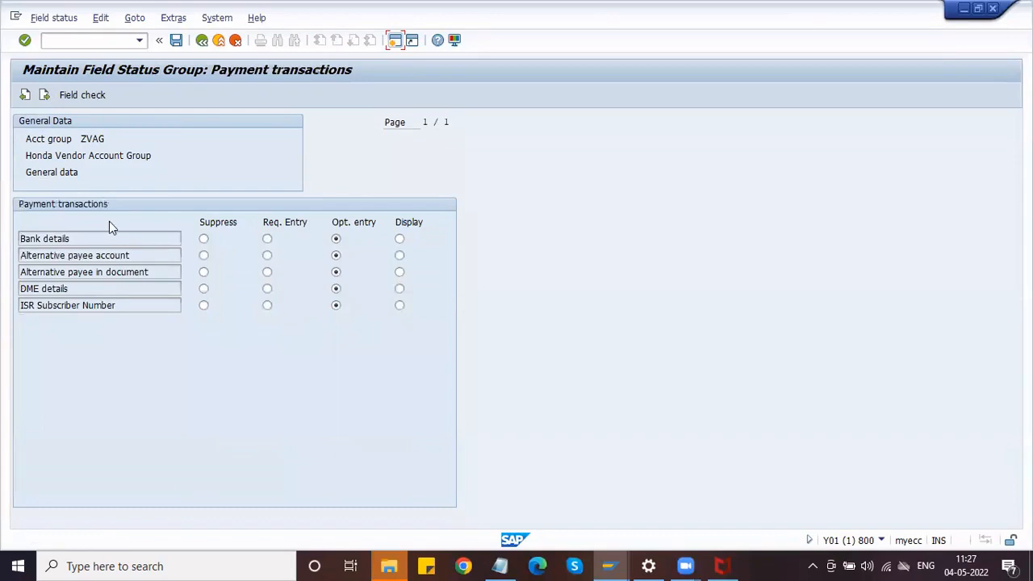
click(45, 96)
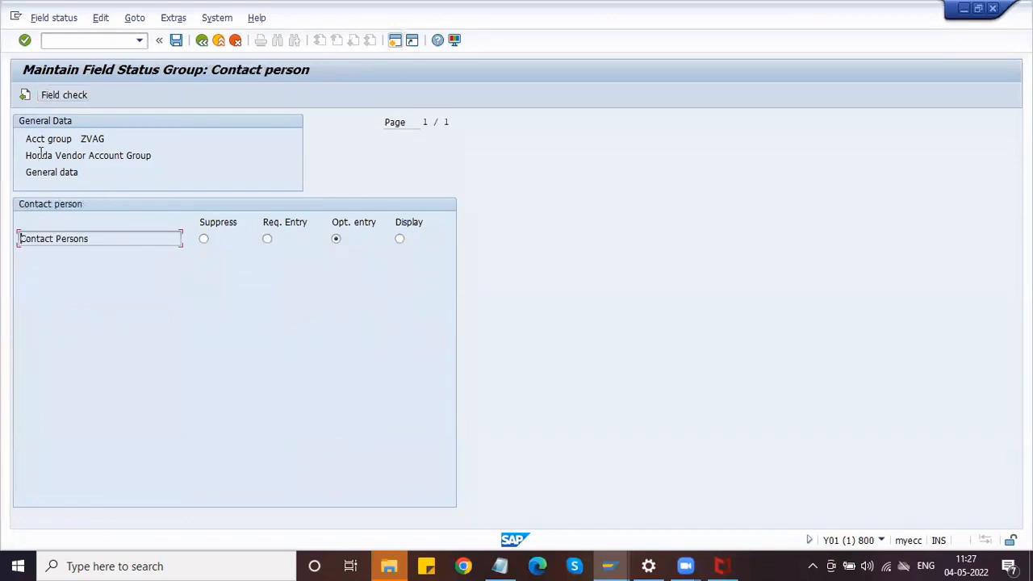
click(25, 96)
click(25, 95)
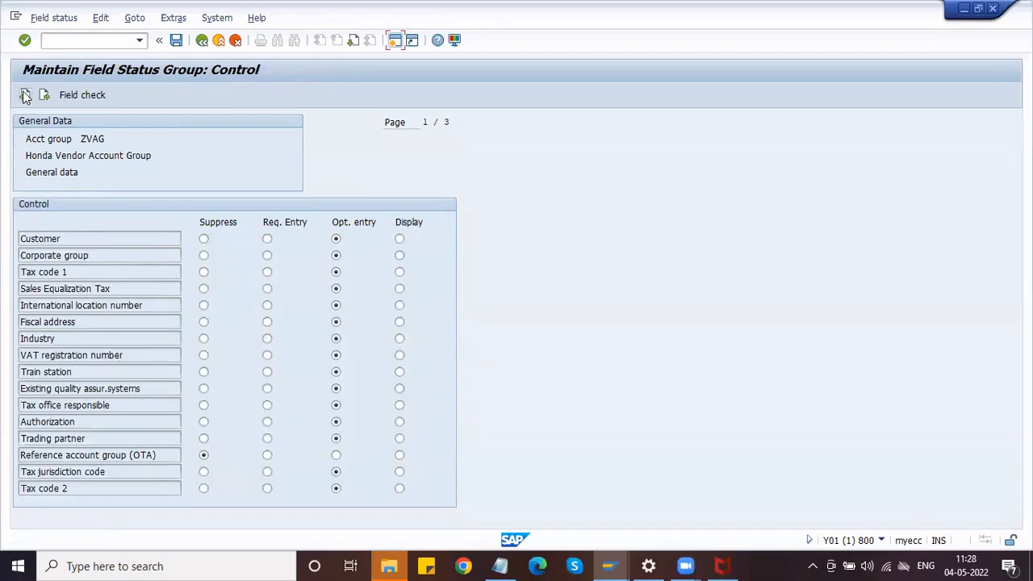
click(26, 95)
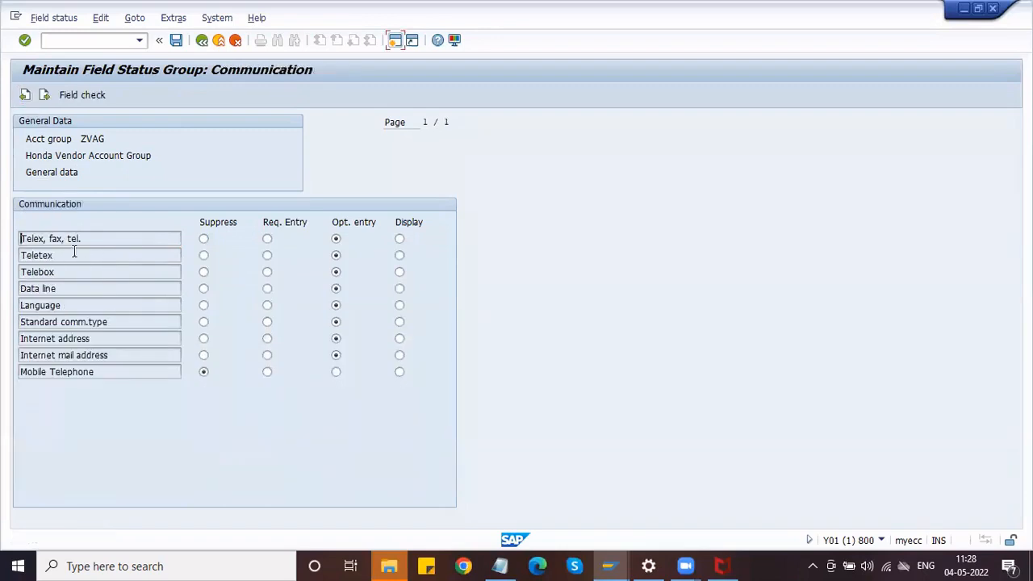
click(25, 95)
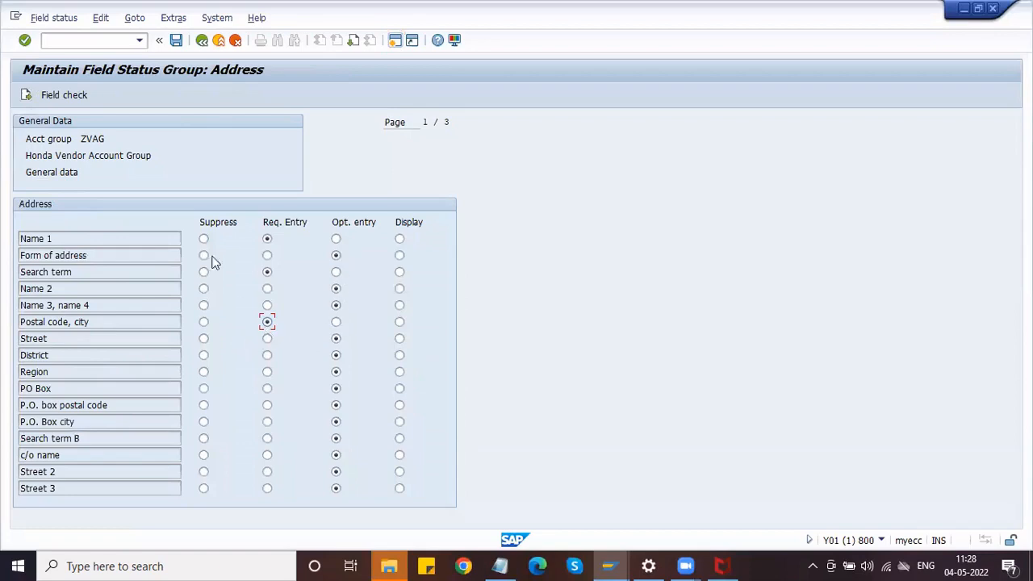
click(176, 40)
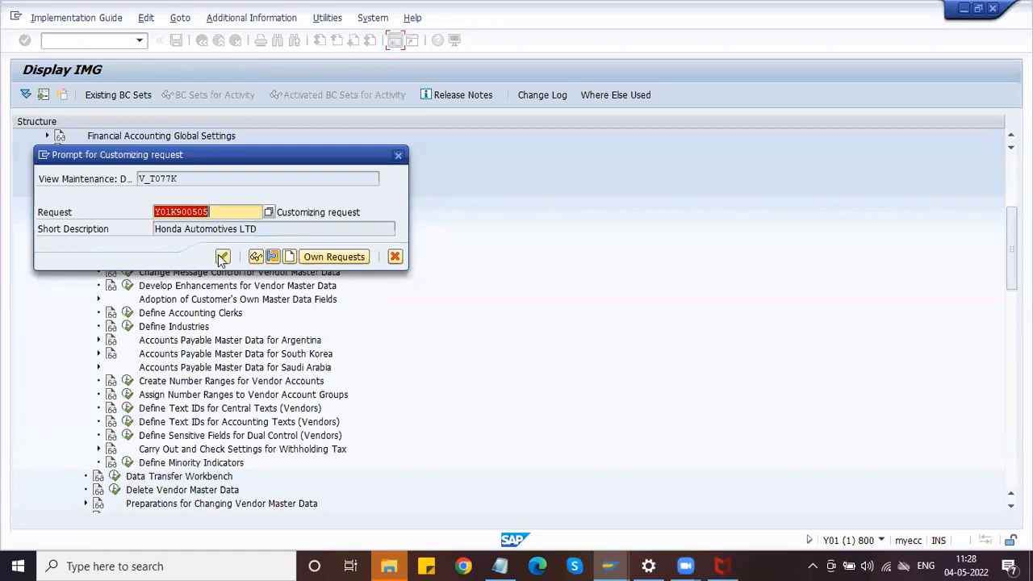
Confirm the customizing request to finish saving the field status change.
click(222, 256)
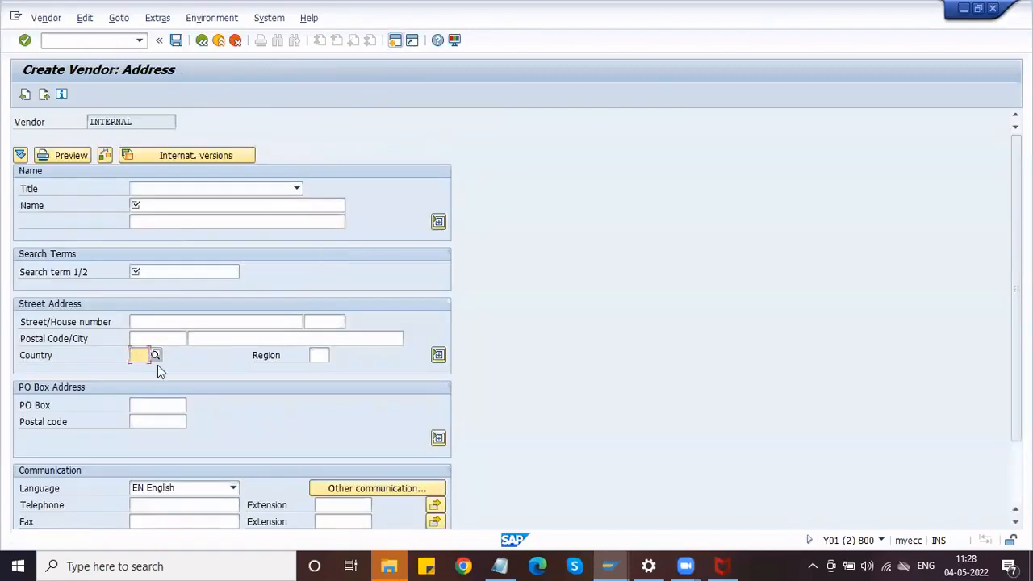
click(168, 337)
click(233, 341)
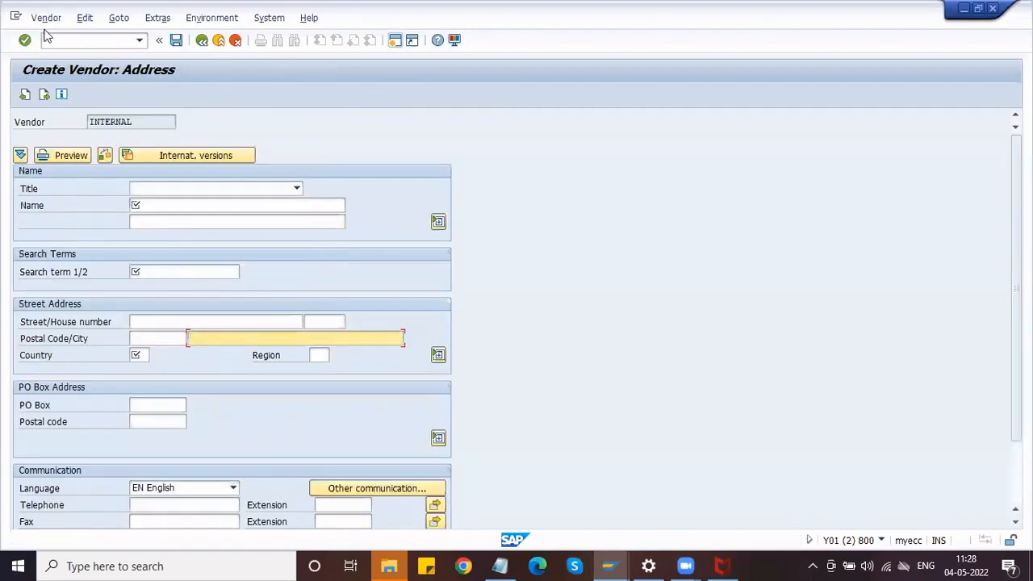
Rerun /NXK01 to the address screen and check that Postal Code and City are now required.
click(49, 39)
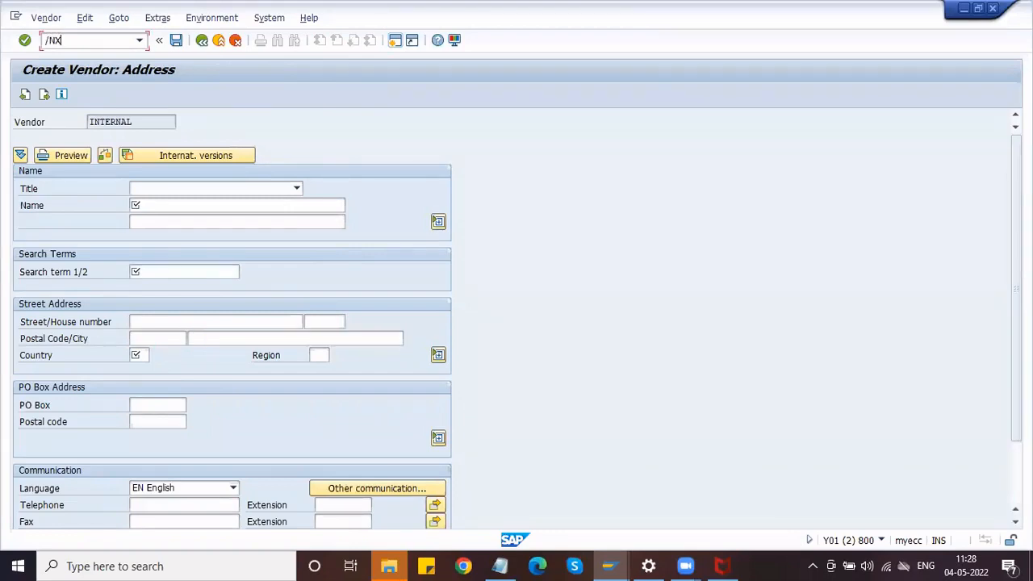
text(/NXK01)
key(Return)
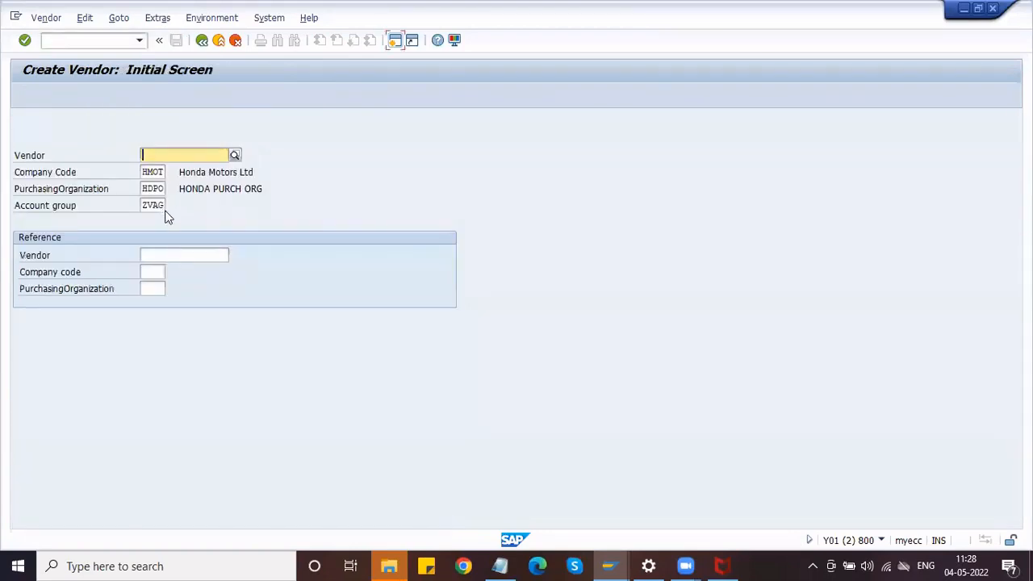
key(Return)
click(199, 338)
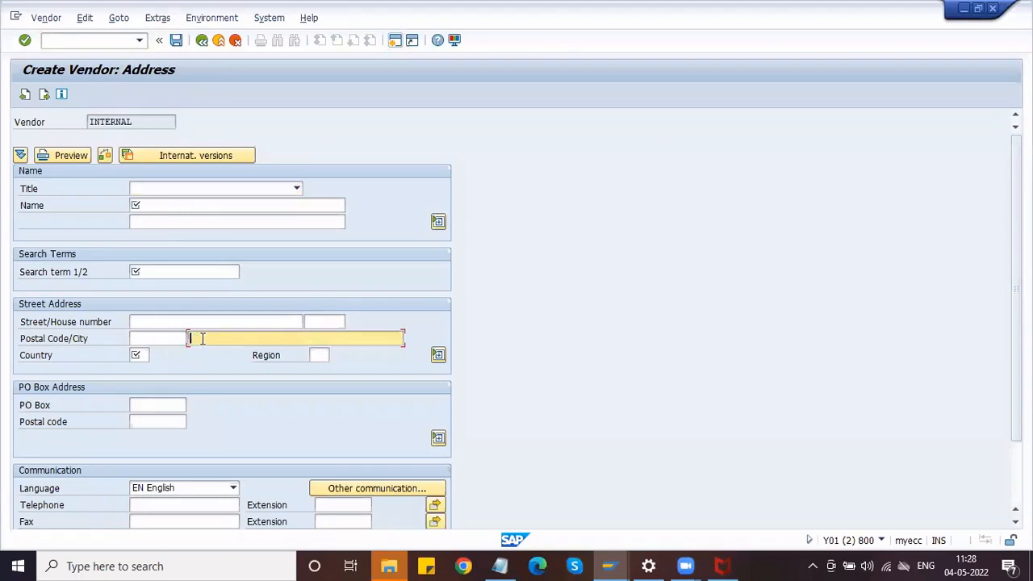
click(156, 341)
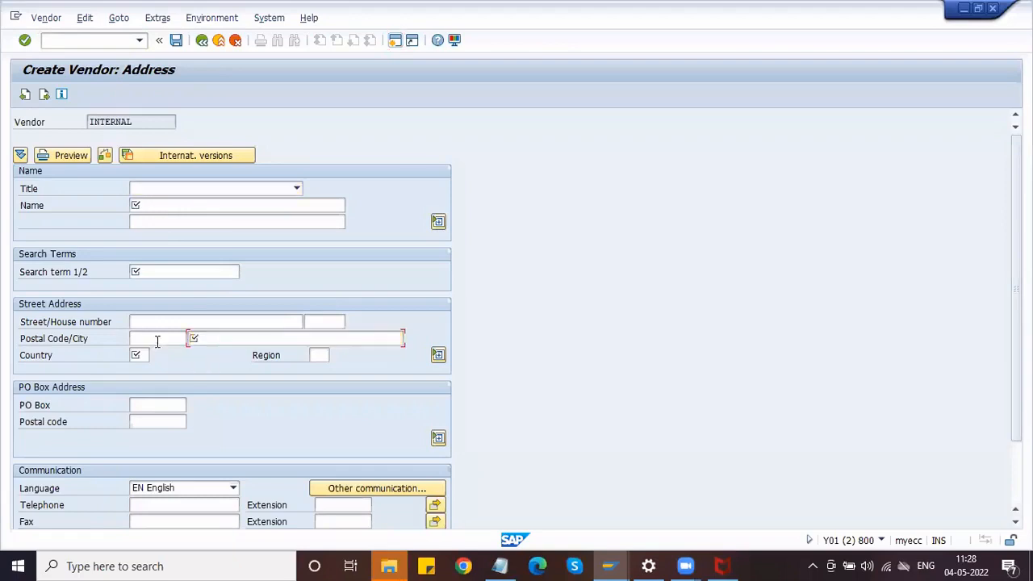
click(202, 342)
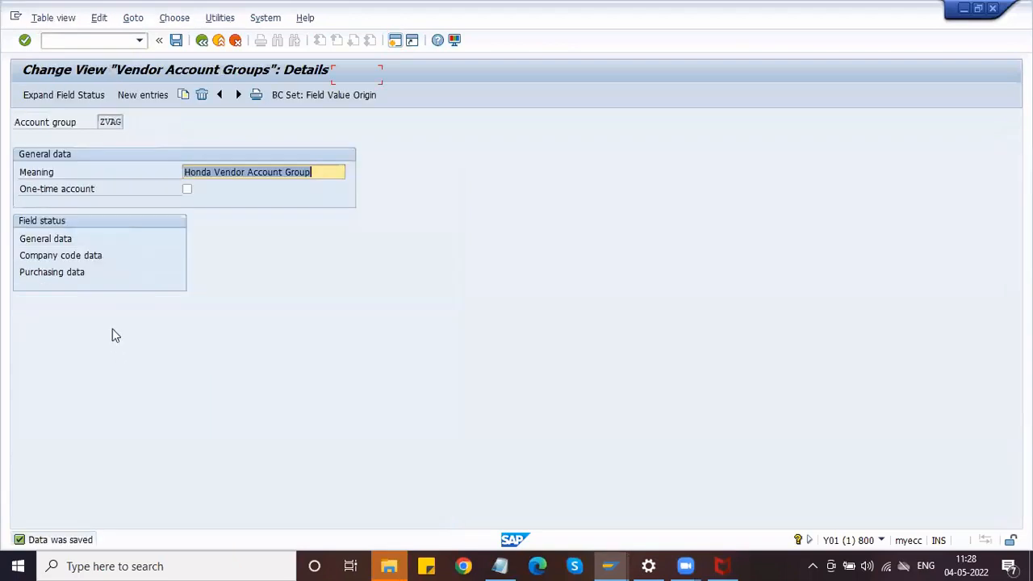
Set Postal code, city to Display in ZVAG's Address field status group.
double_click(69, 241)
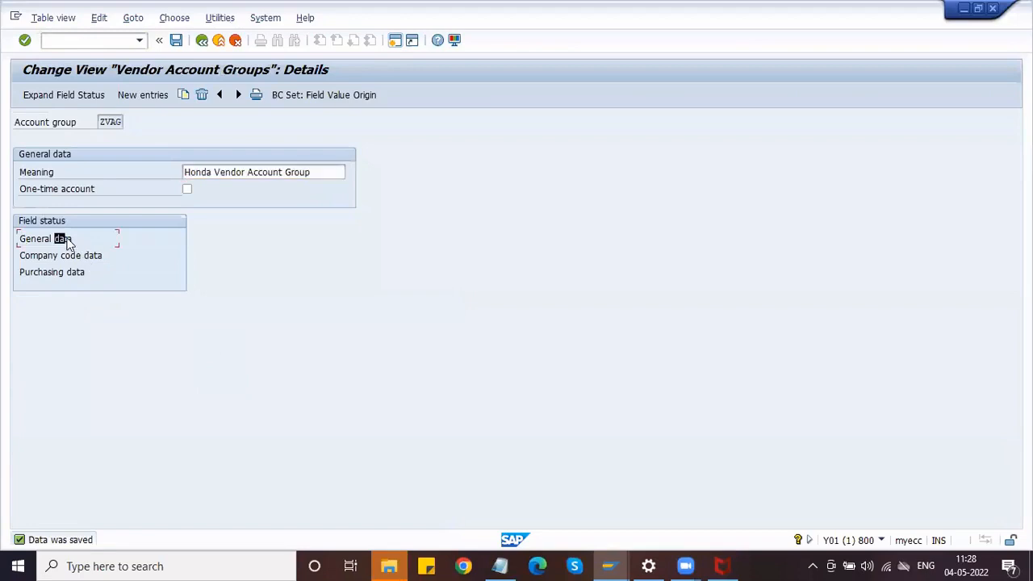
double_click(69, 238)
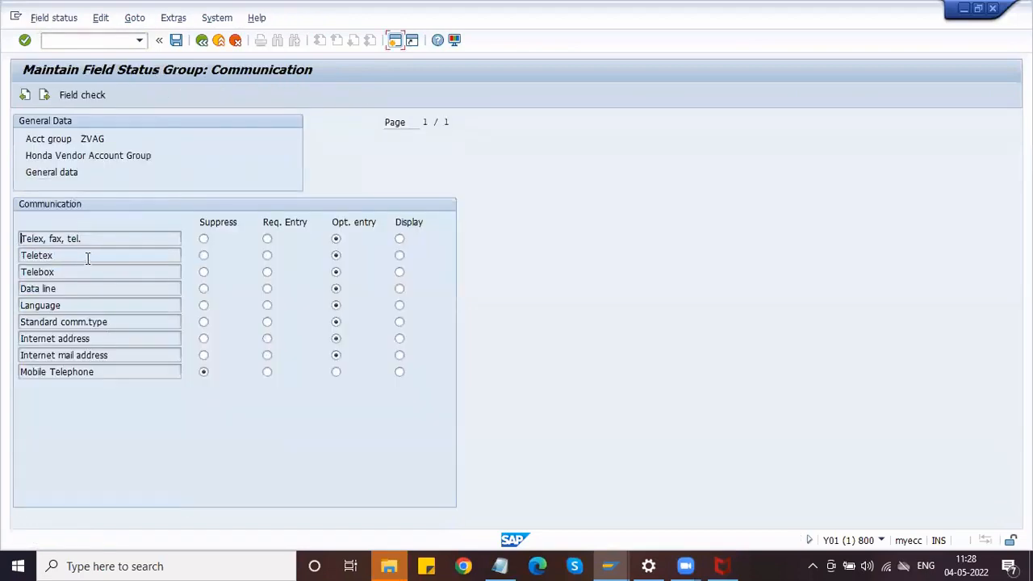
click(26, 95)
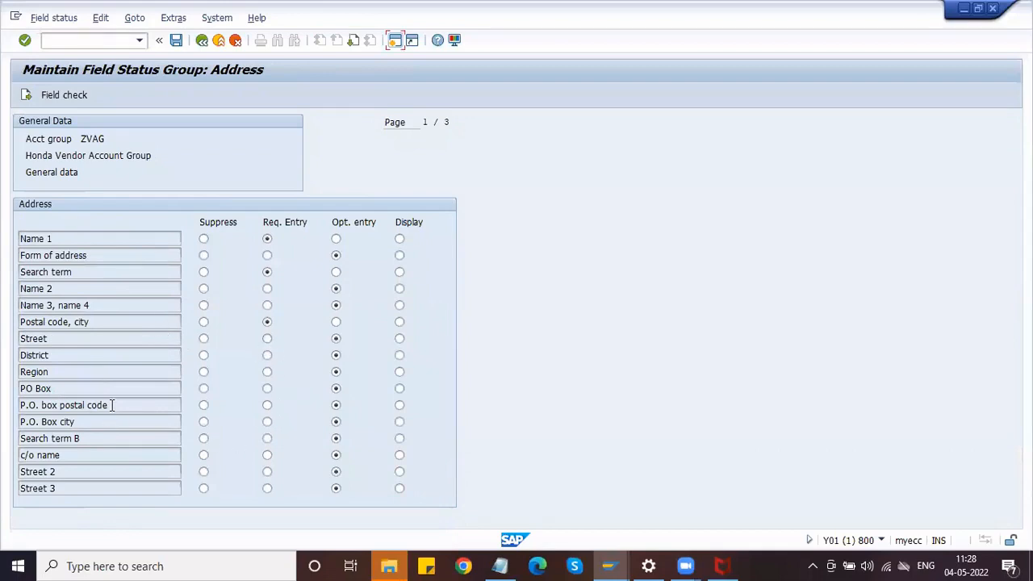
drag(112, 405, 91, 405)
click(400, 322)
key(alt+Tab)
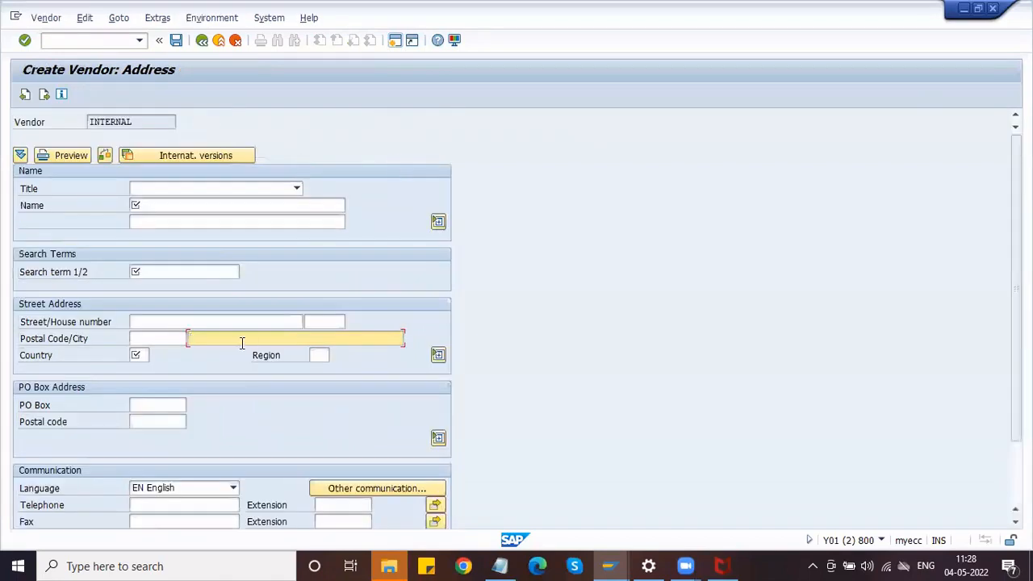
key(alt+Tab)
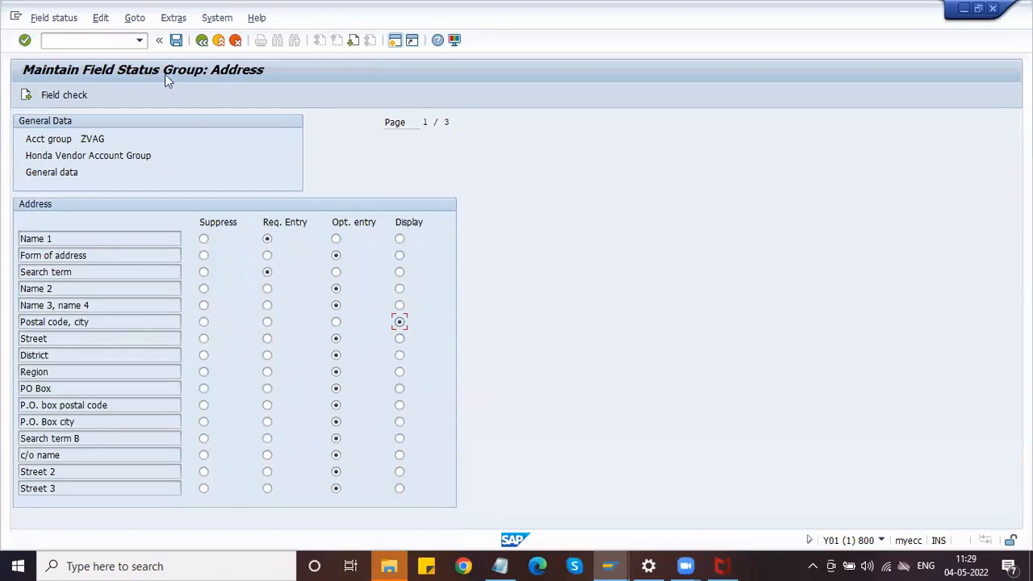
Save the Display setting and restart vendor creation in the XK01 session.
click(174, 43)
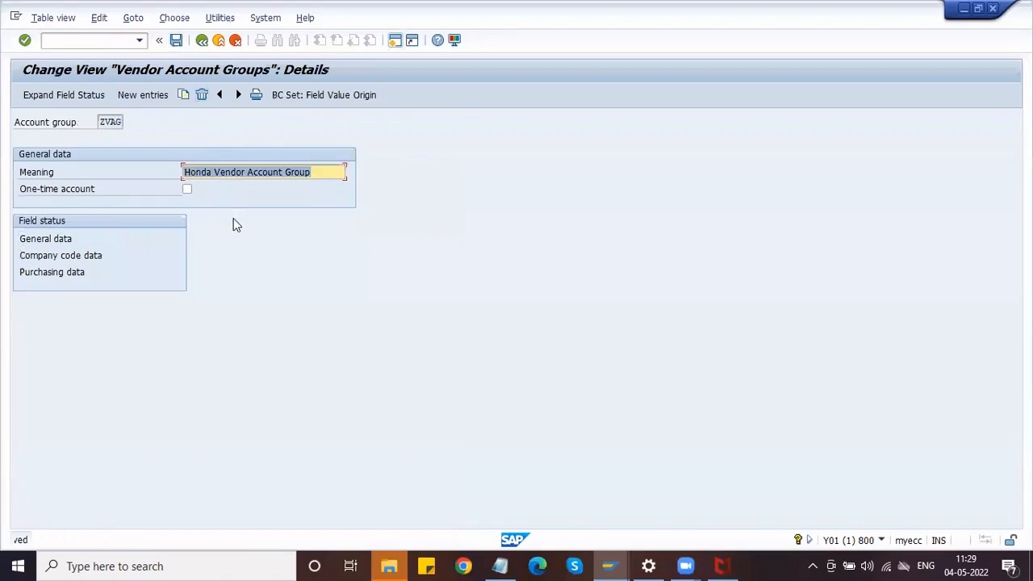
key(alt+Tab)
click(110, 44)
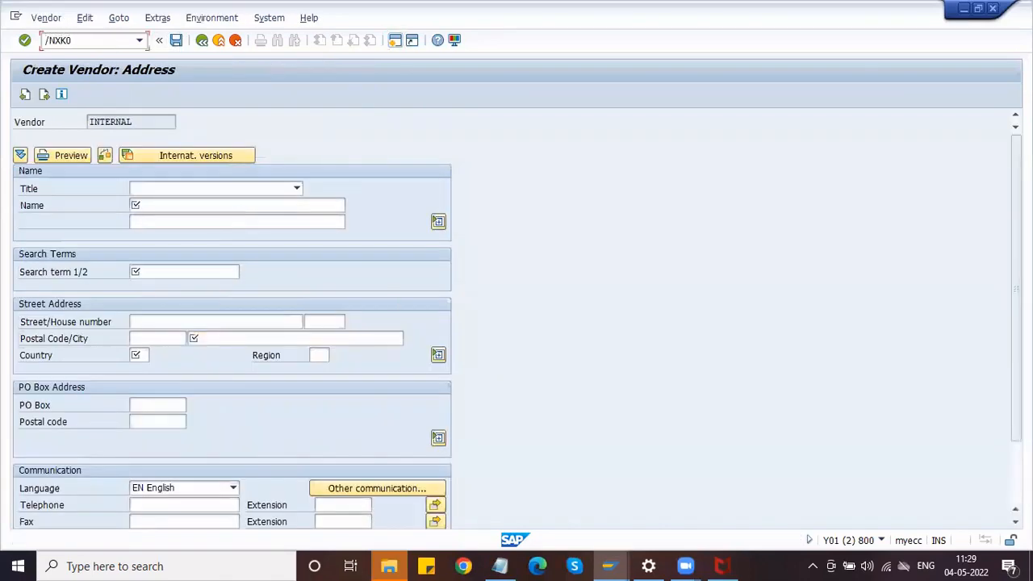
key(Return)
key(Return)
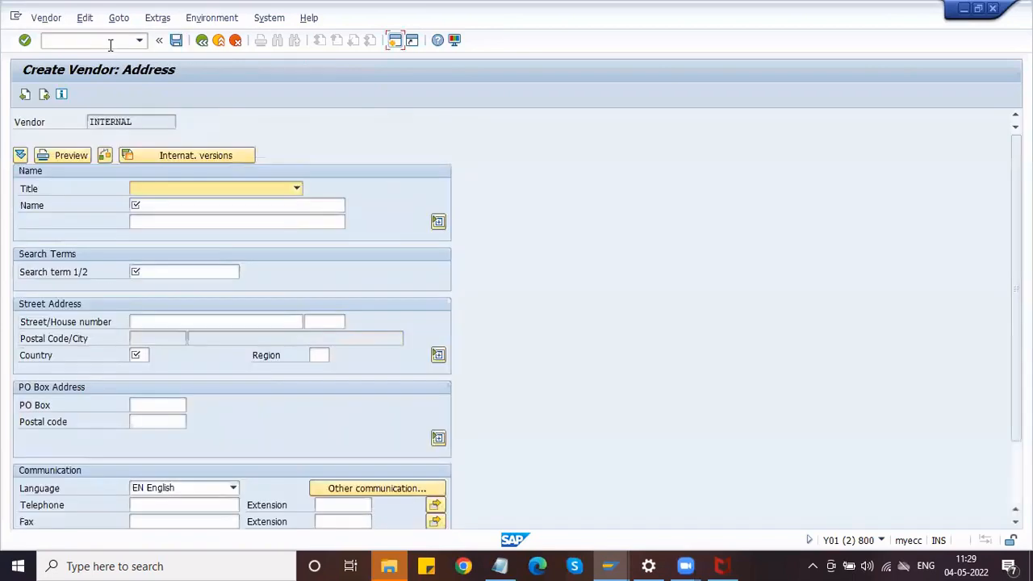
Verify the Postal Code and City fields are greyed out and cannot be edited.
click(164, 339)
click(218, 340)
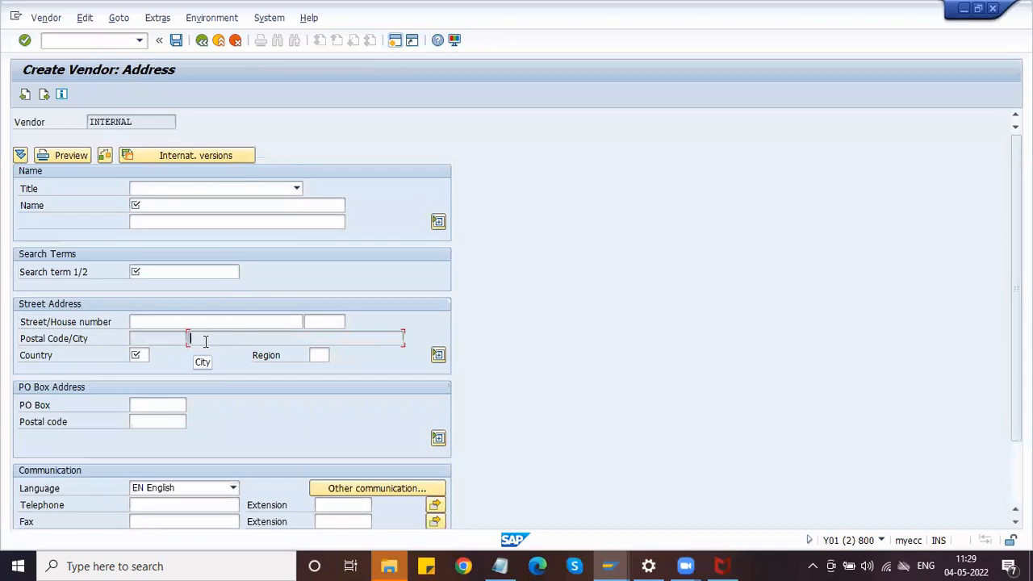
click(170, 339)
click(227, 338)
click(162, 340)
click(217, 332)
key(alt+Tab)
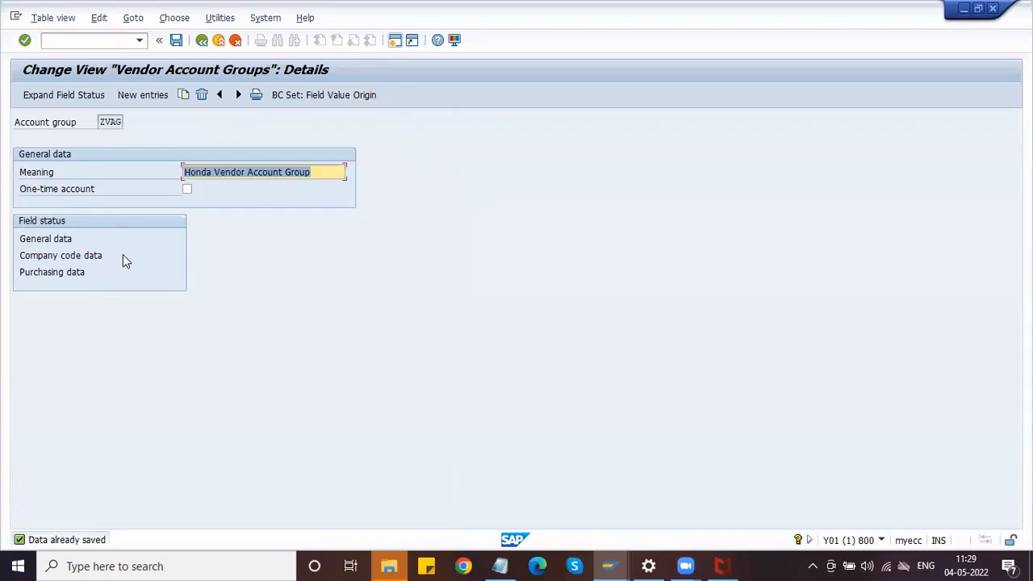
Change Postal code, city to Suppress in ZVAG's Address field status and save.
double_click(61, 241)
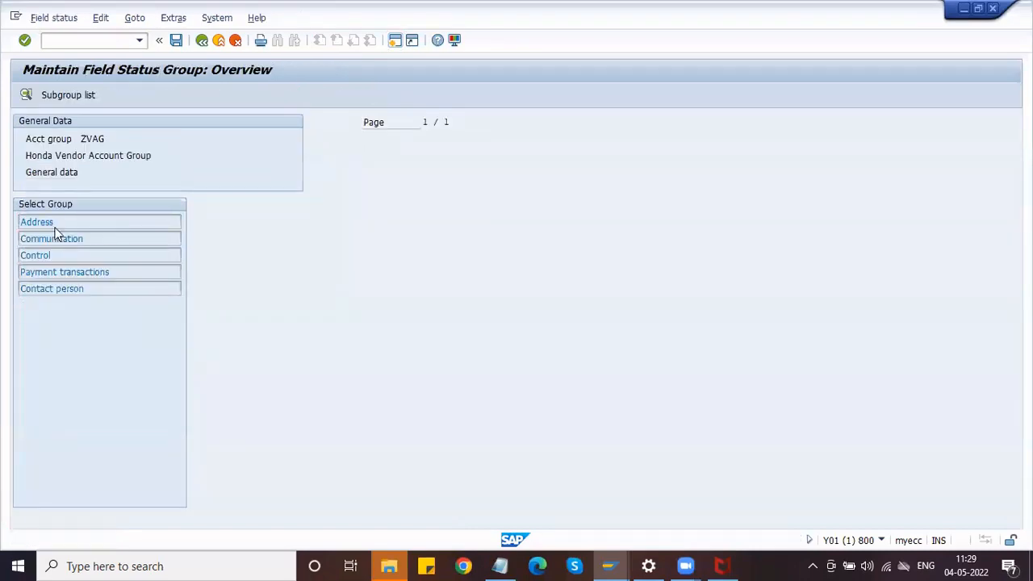
double_click(55, 228)
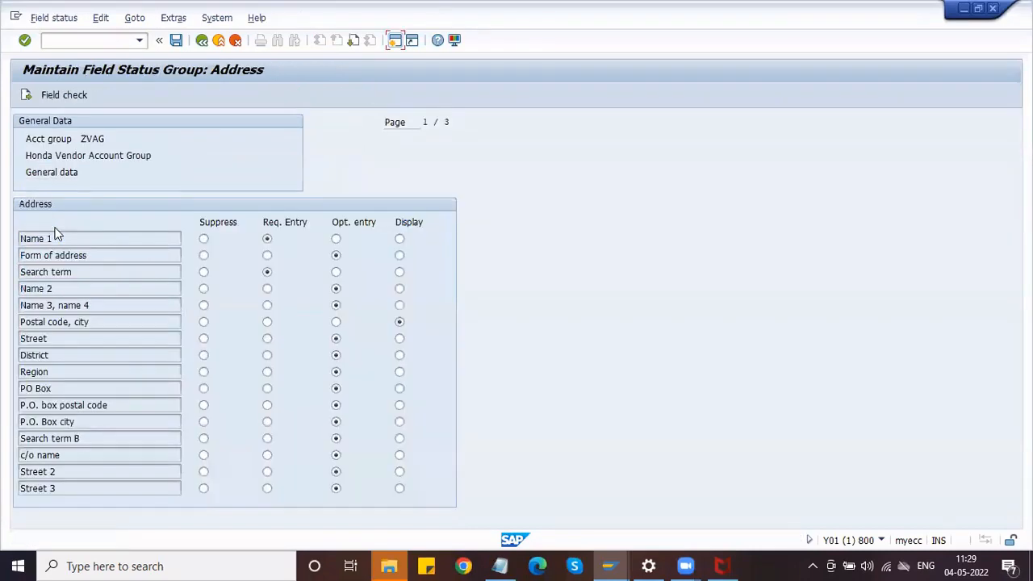
click(335, 323)
click(204, 323)
click(176, 40)
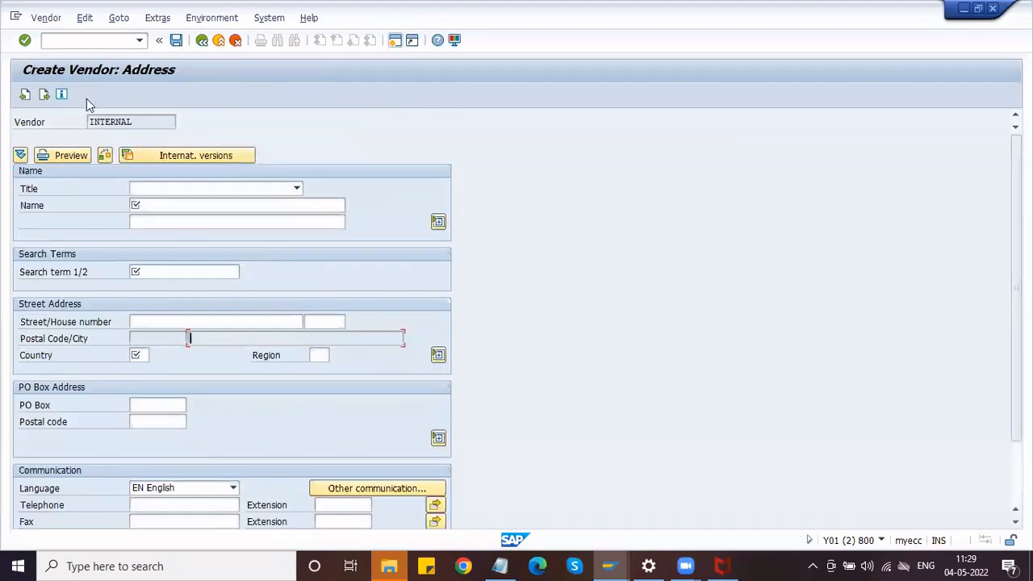
Rerun /NXK01 through to the address screen to confirm Postal Code/City is hidden.
click(85, 37)
text(/NXK01)
key(Return)
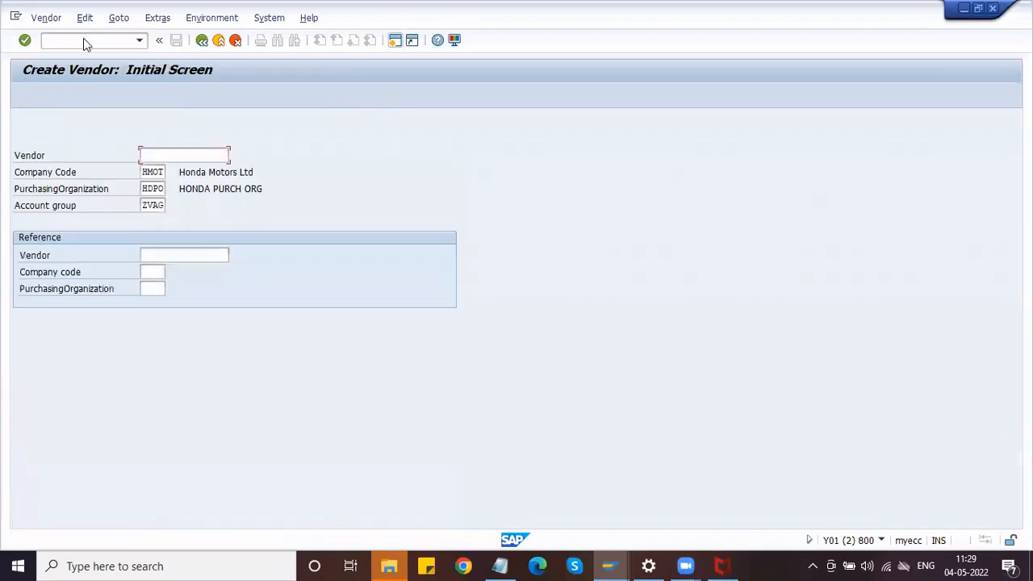
key(Return)
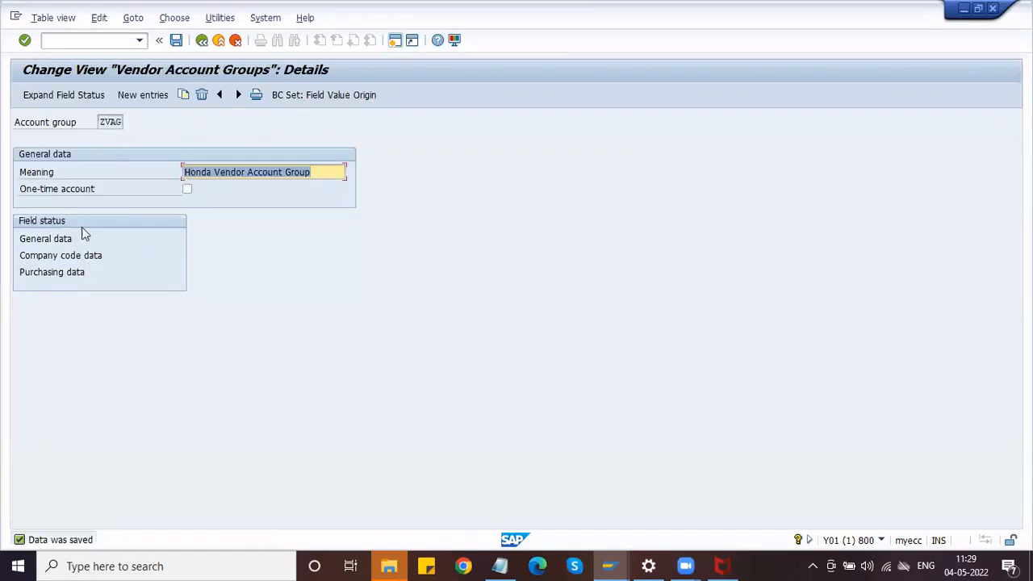
Set ZVAG's General data > Address Postal code, city back to optional entry and save.
click(57, 239)
double_click(57, 239)
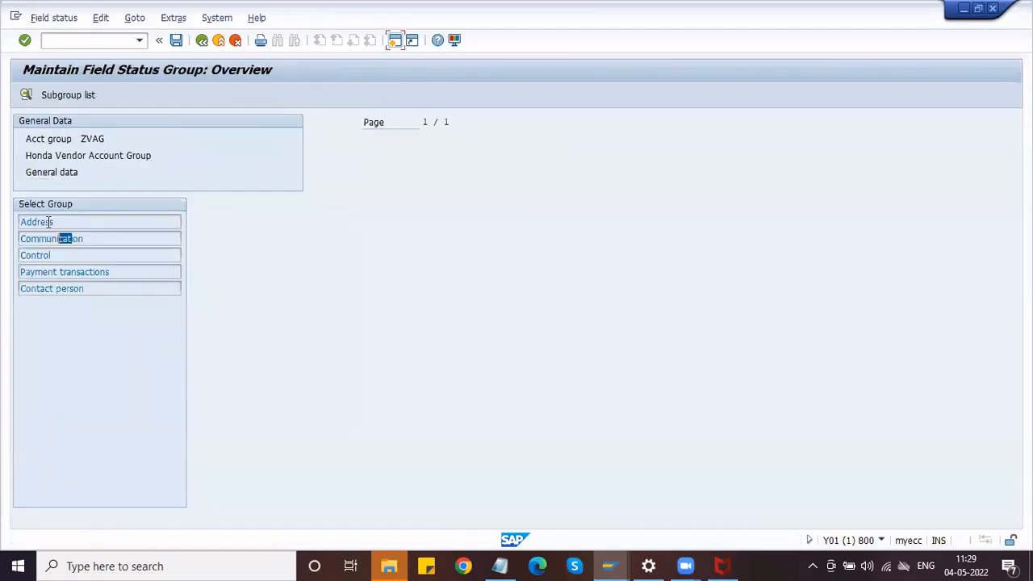
double_click(50, 221)
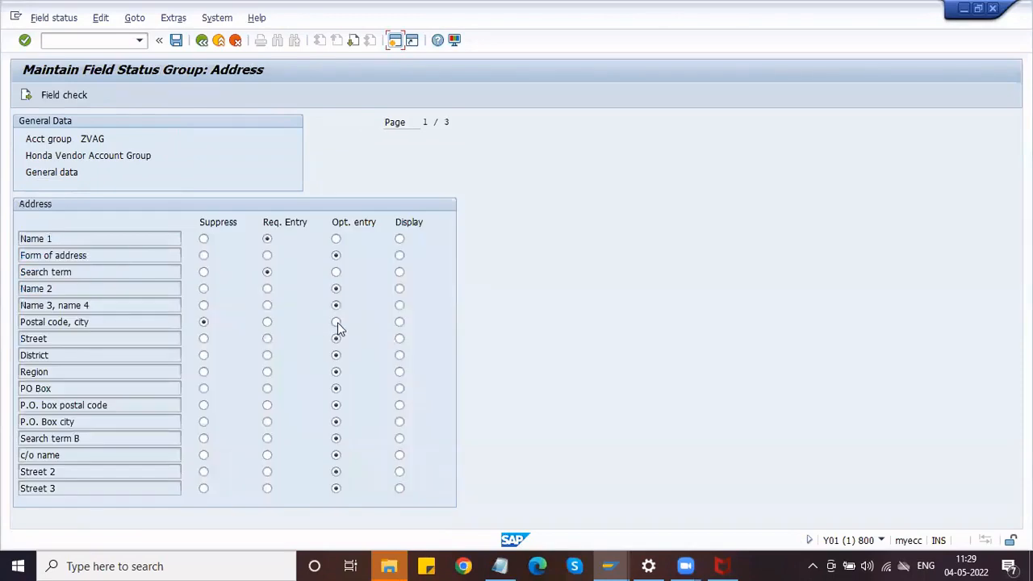
click(336, 322)
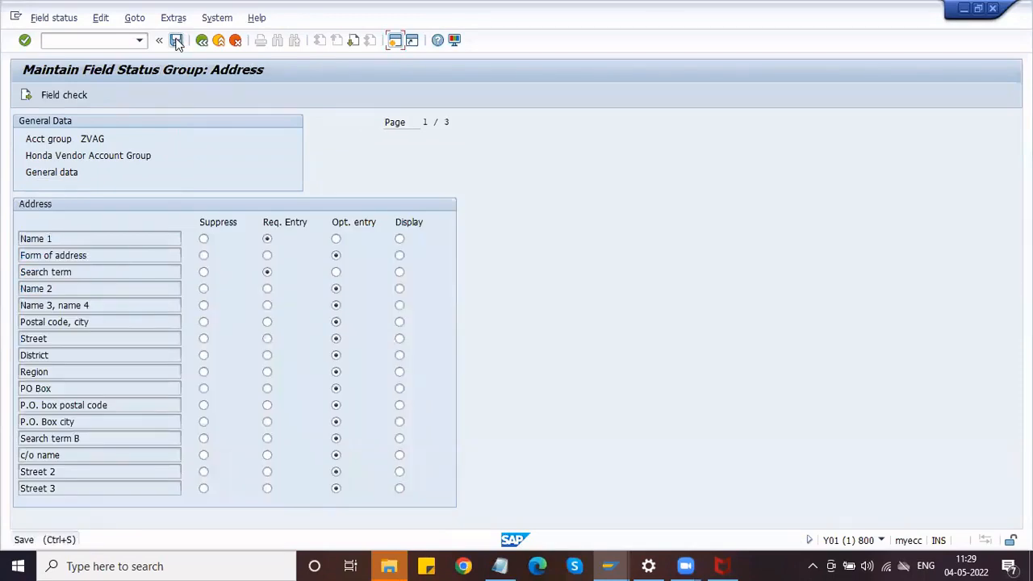
click(176, 40)
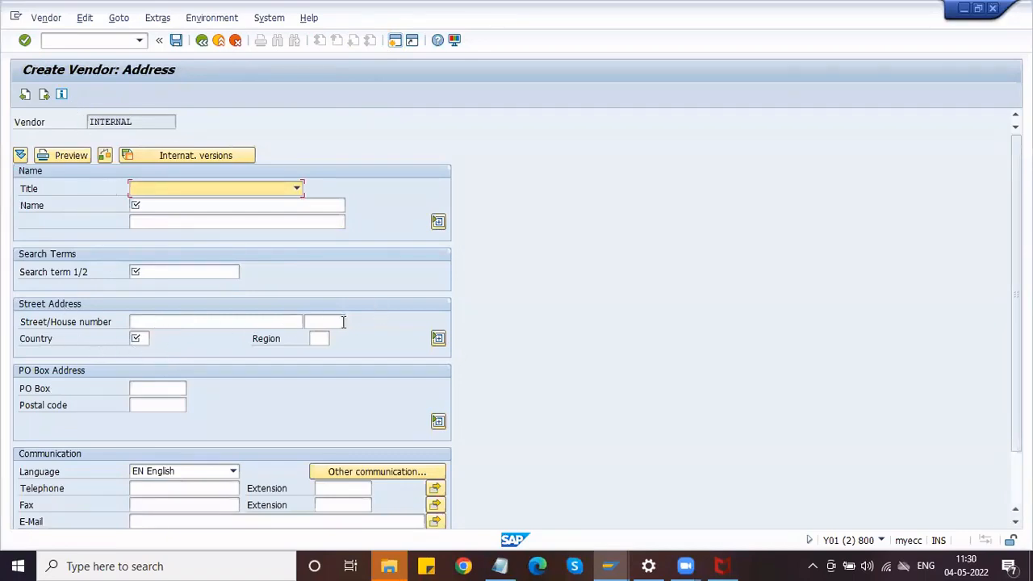
Restart Create Vendor with /NXK01 and check that the Postal Code and City fields are editable.
click(70, 40)
text(/N)
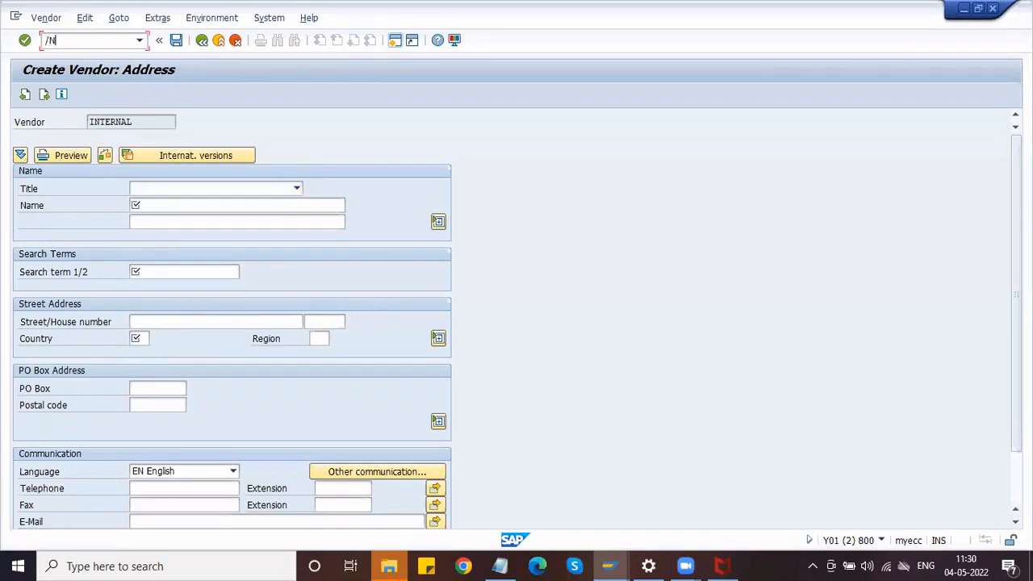
text(XK01)
key(Return)
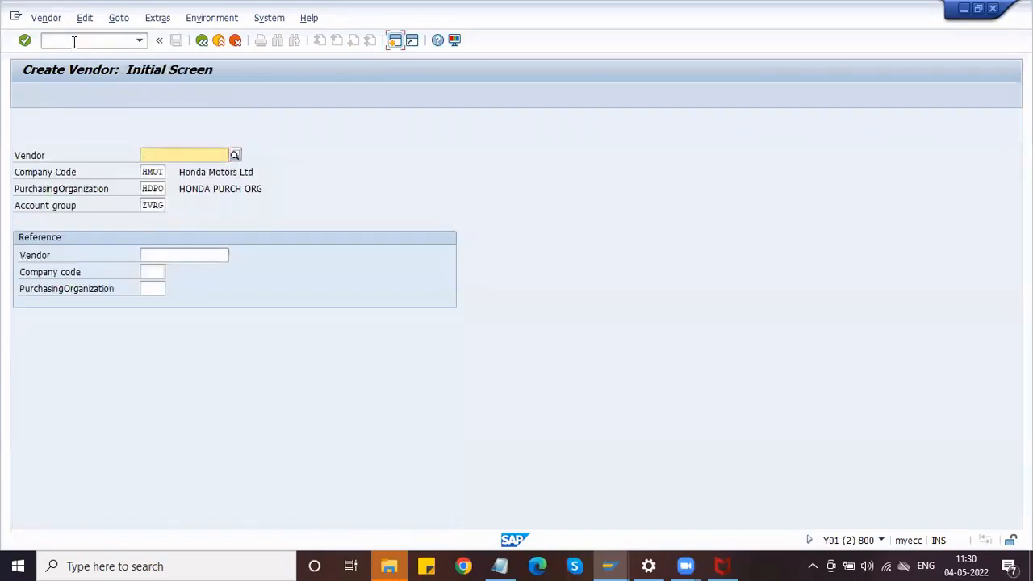
key(Return)
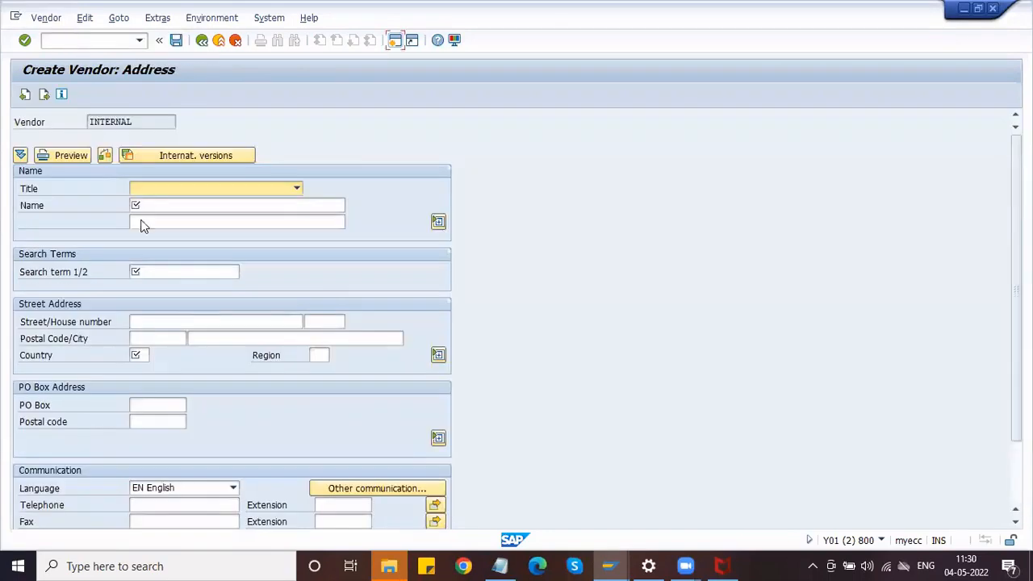
click(142, 339)
click(242, 345)
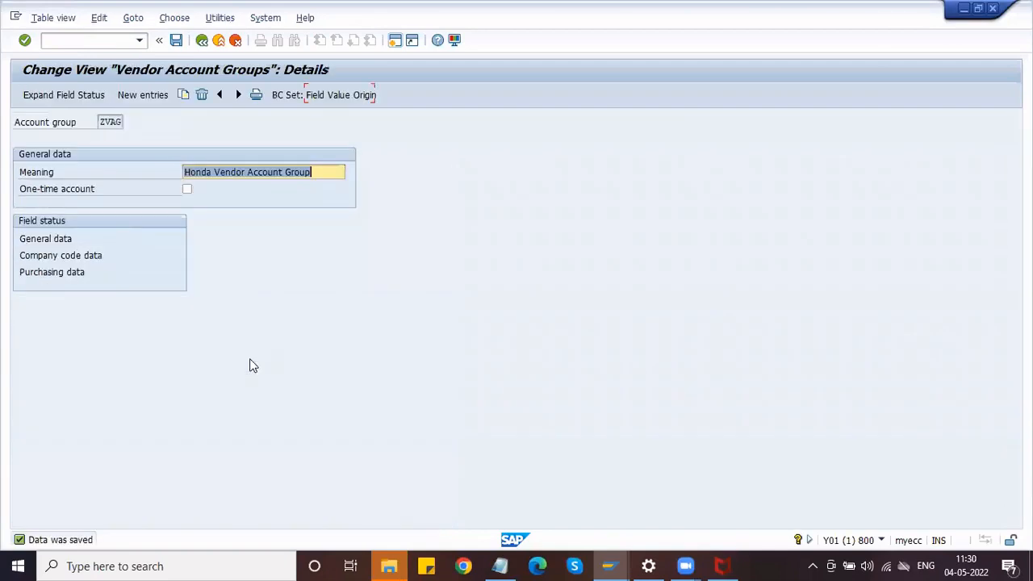
Review ZVAG's General data > Address field status showing Postal code, city as optional entry.
double_click(53, 239)
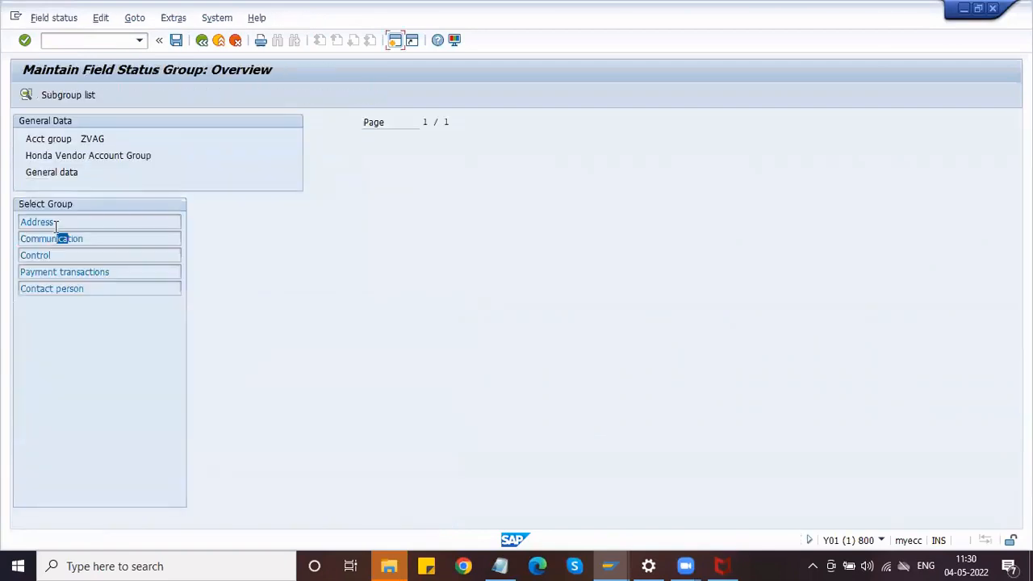
double_click(53, 223)
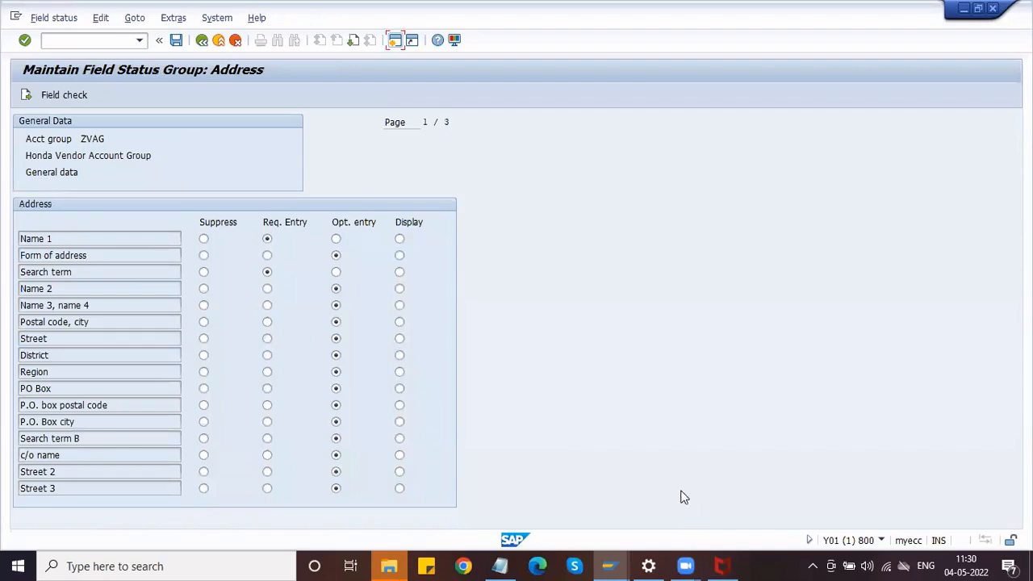
key(alt+Tab)
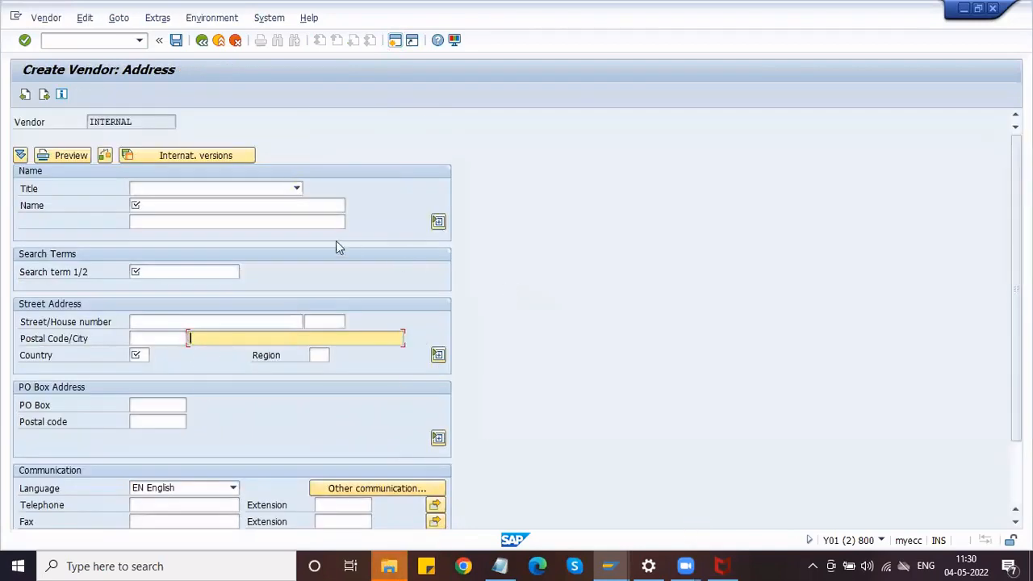
On the Create Vendor address screen, browse the Title dropdown options and close the list.
click(323, 220)
click(261, 192)
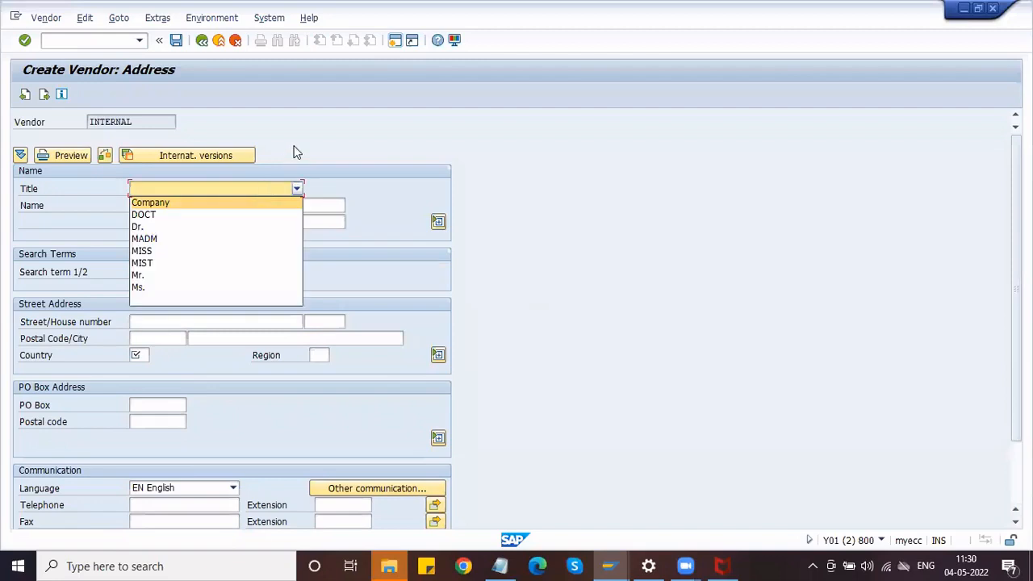
click(295, 153)
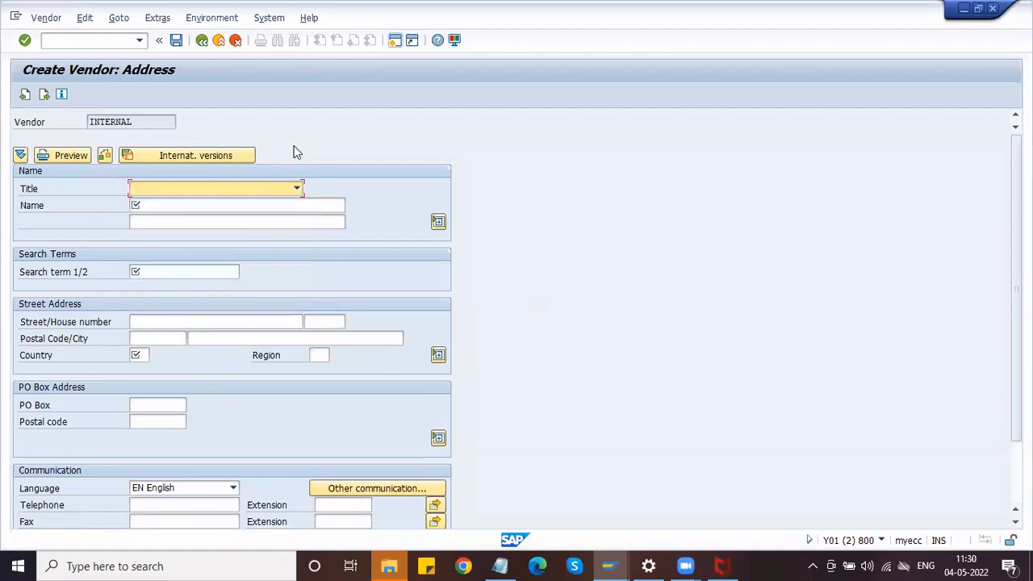